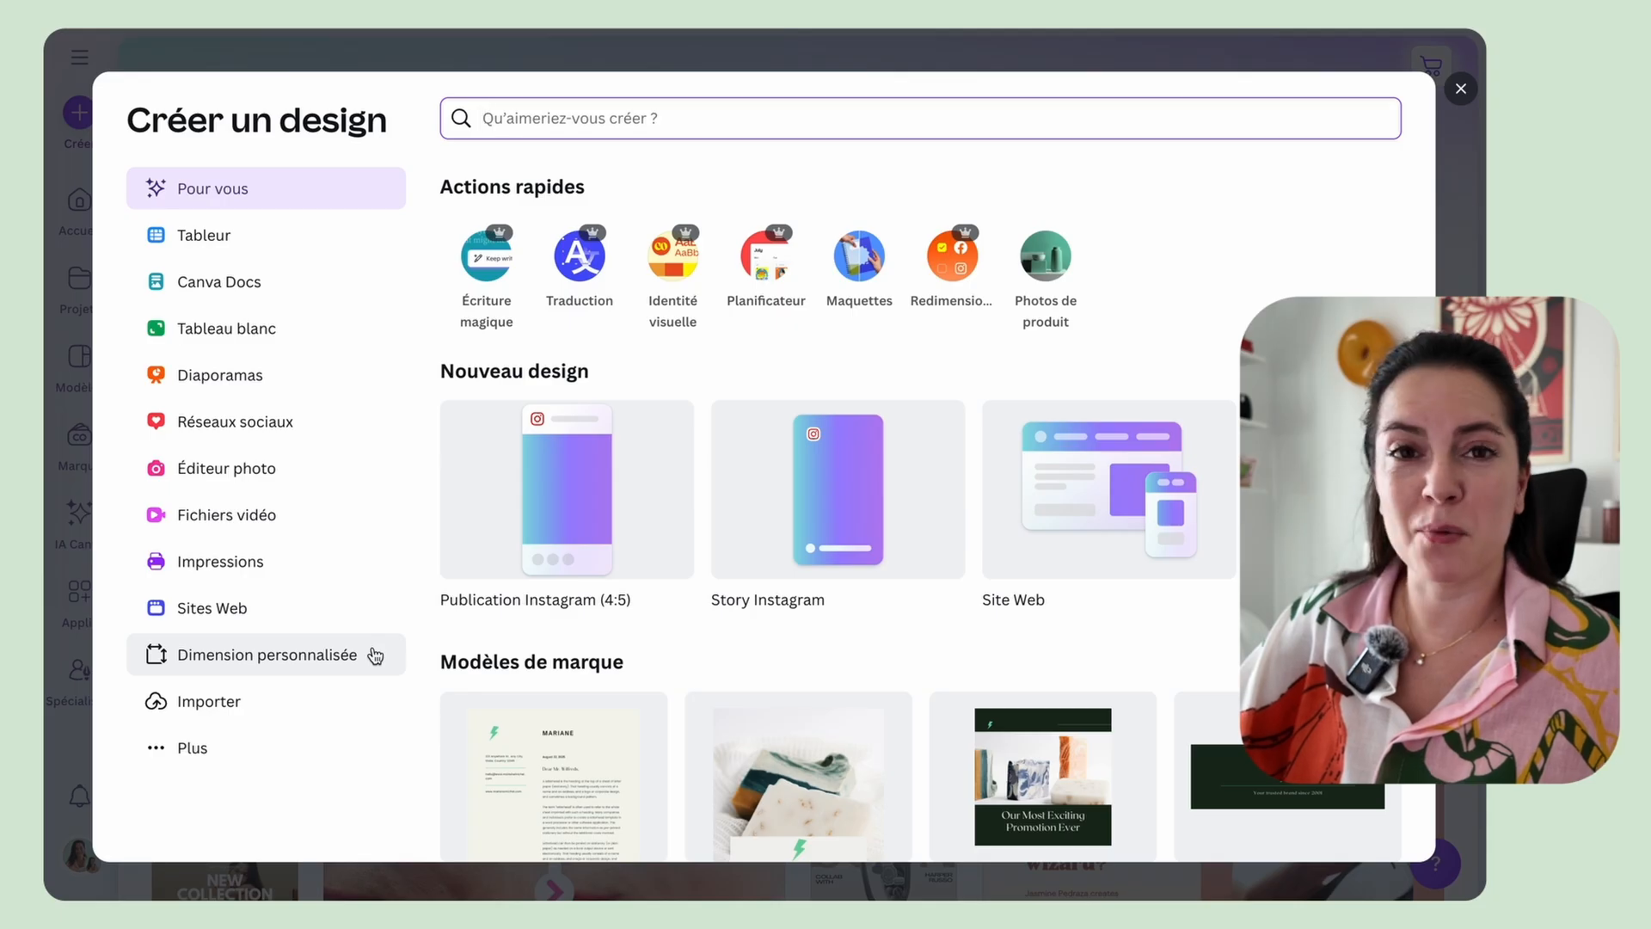
Step: Create a custom-size design of 3240 × 4320 px and name it "Feed Puzzle Yeuz"
left_click(373, 655)
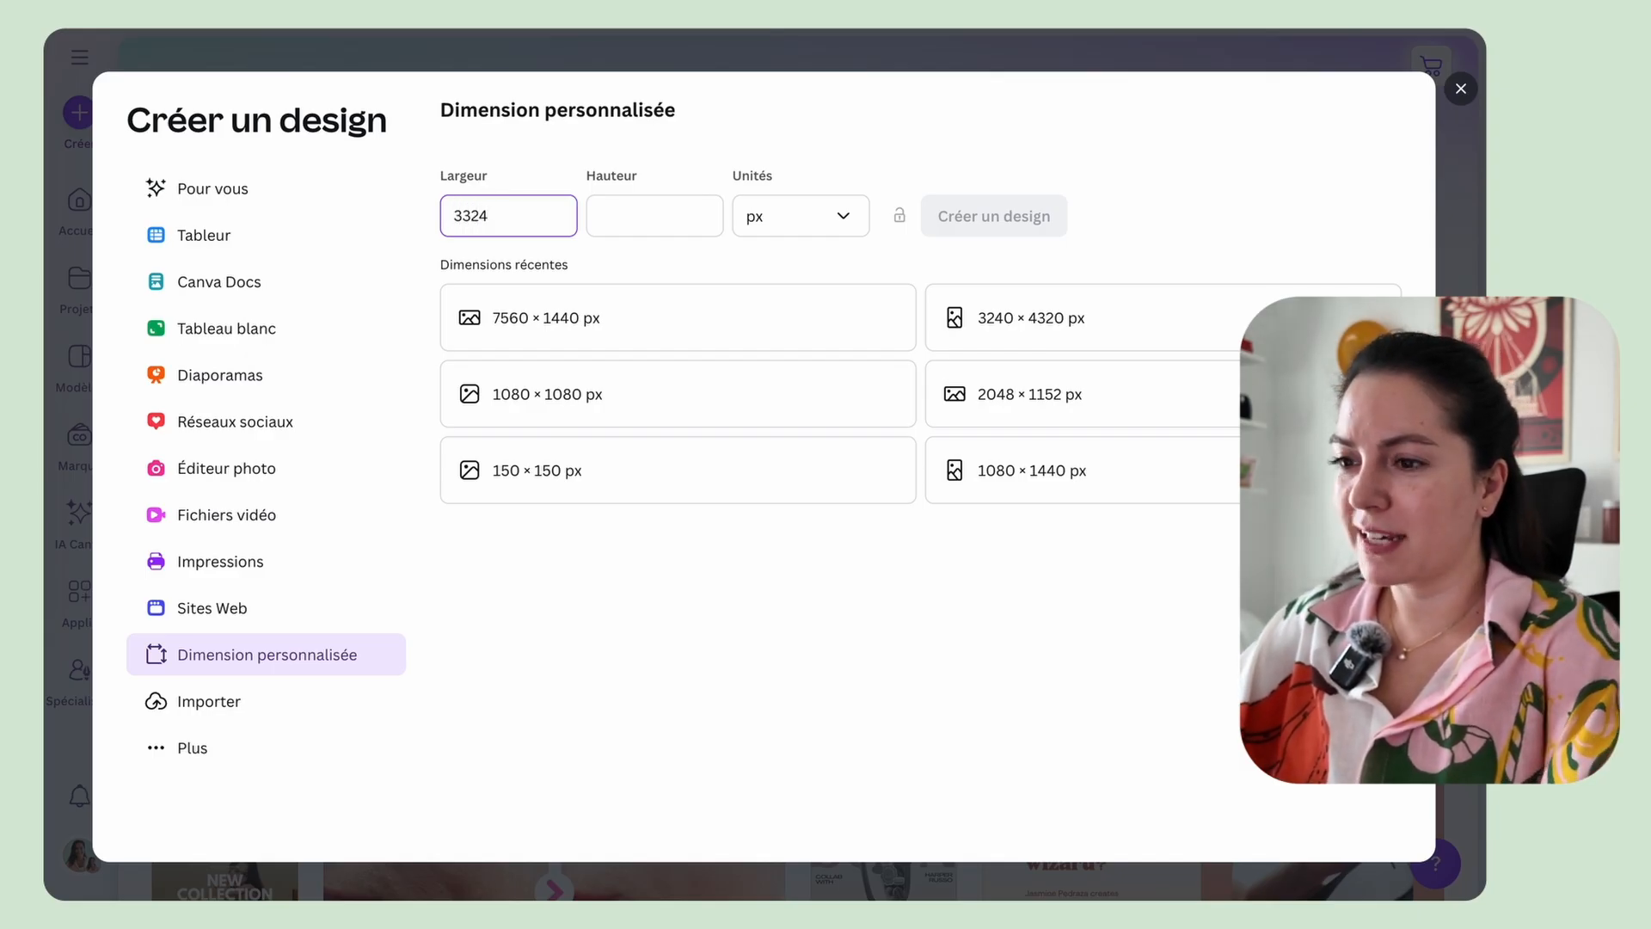
left_click(630, 225)
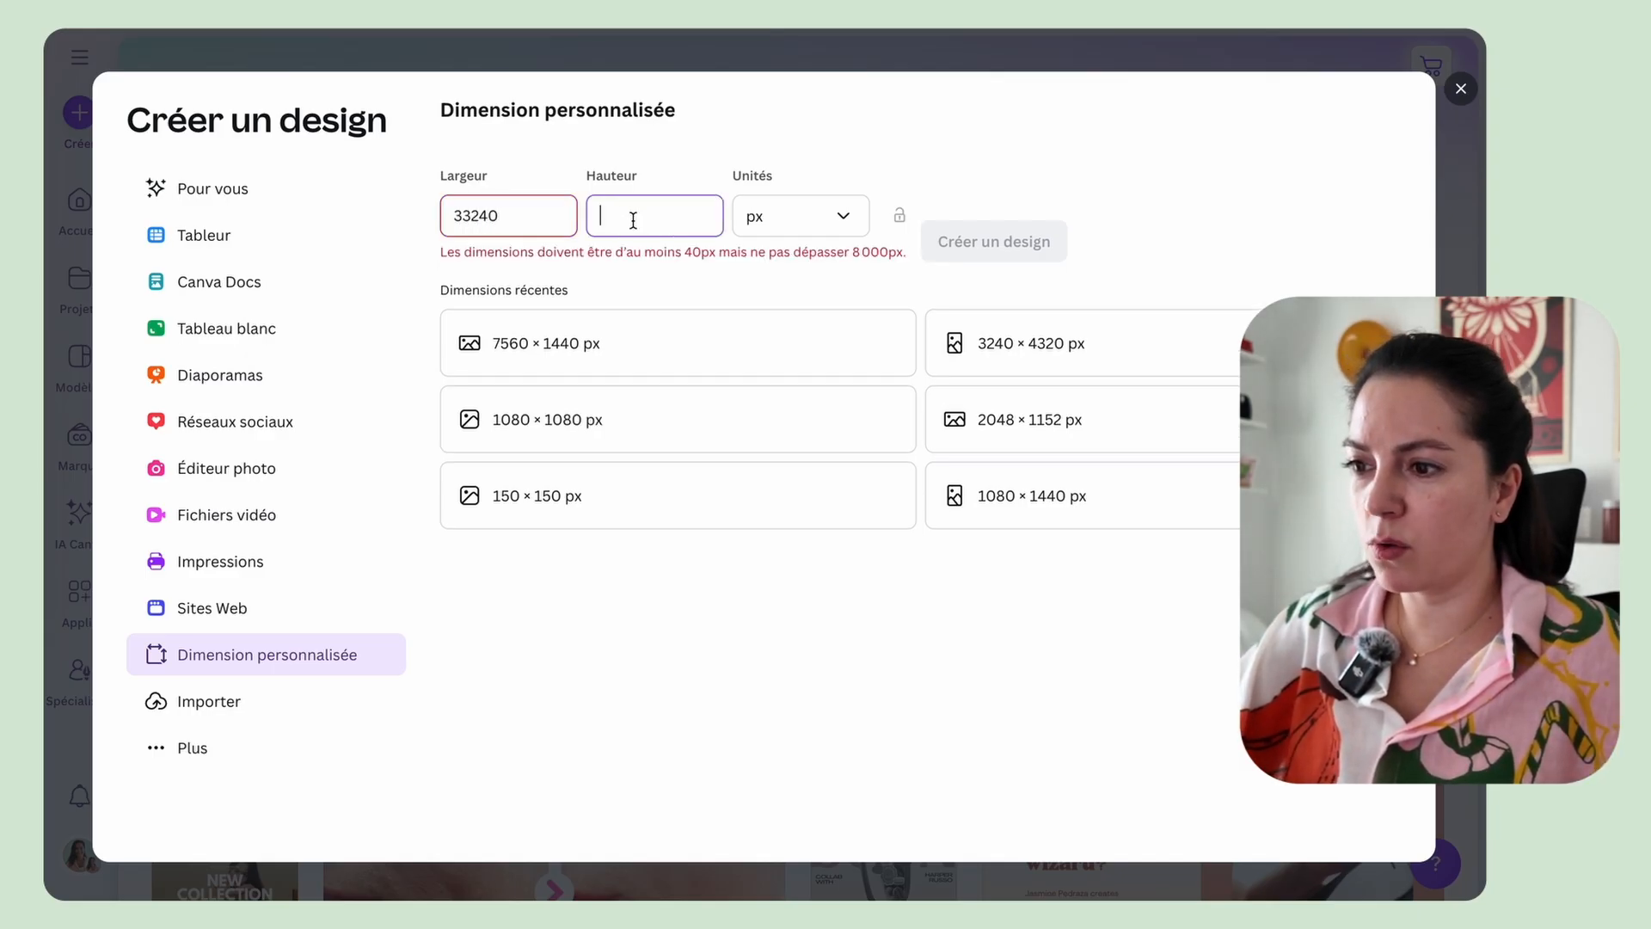
left_click(472, 213)
key("BackSpace")
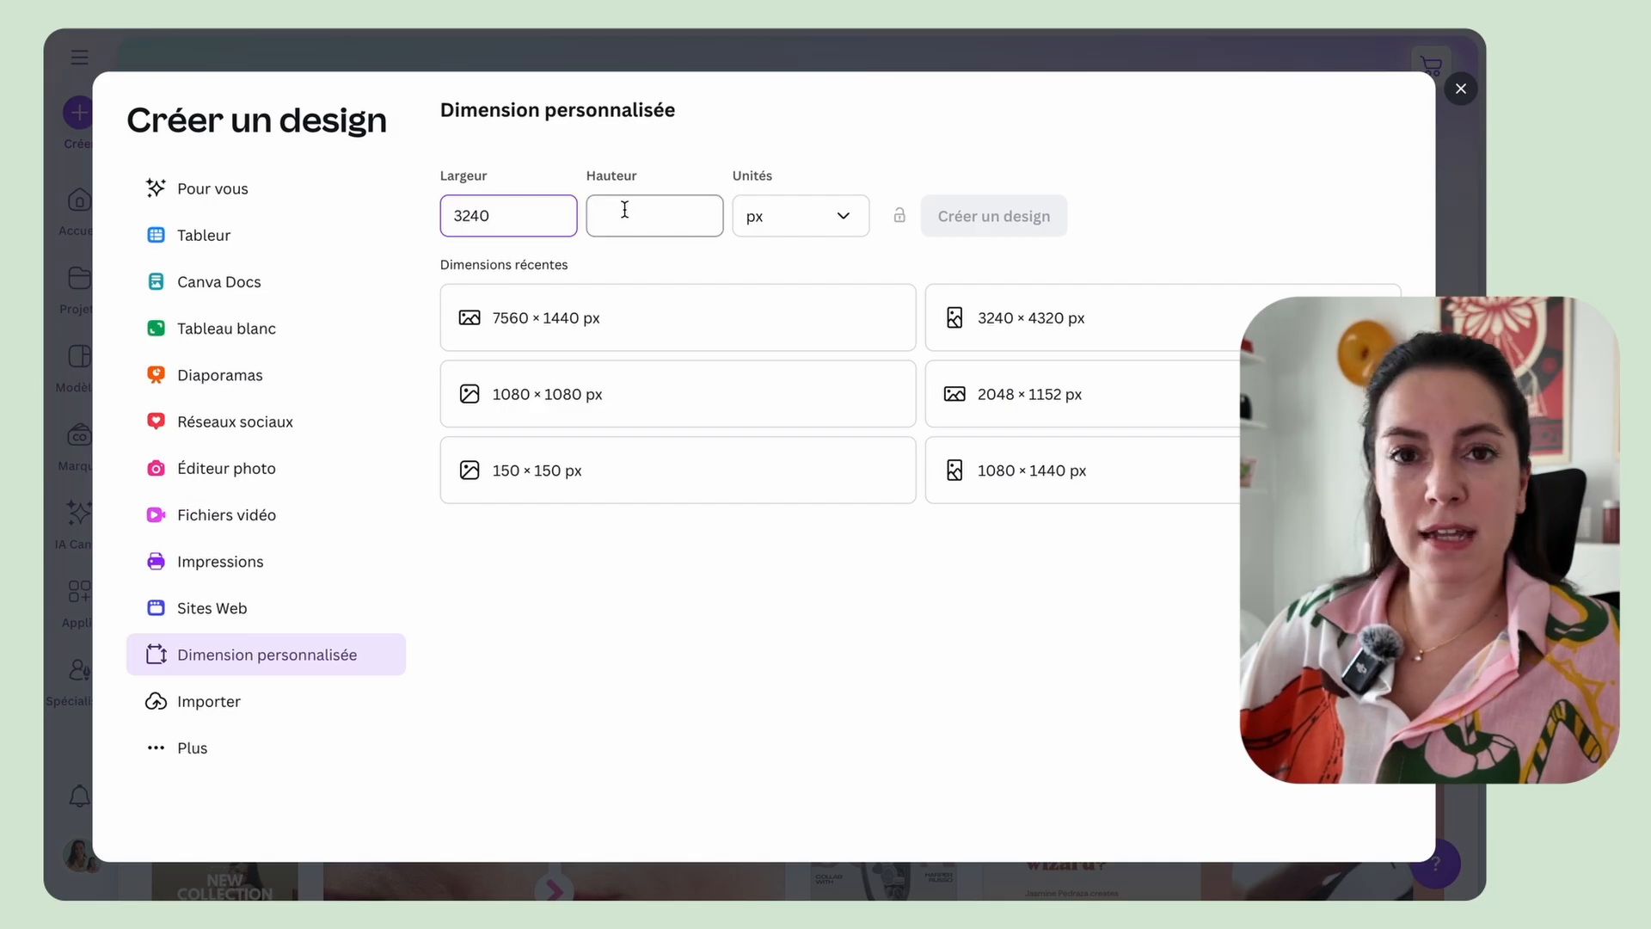
left_click(668, 217)
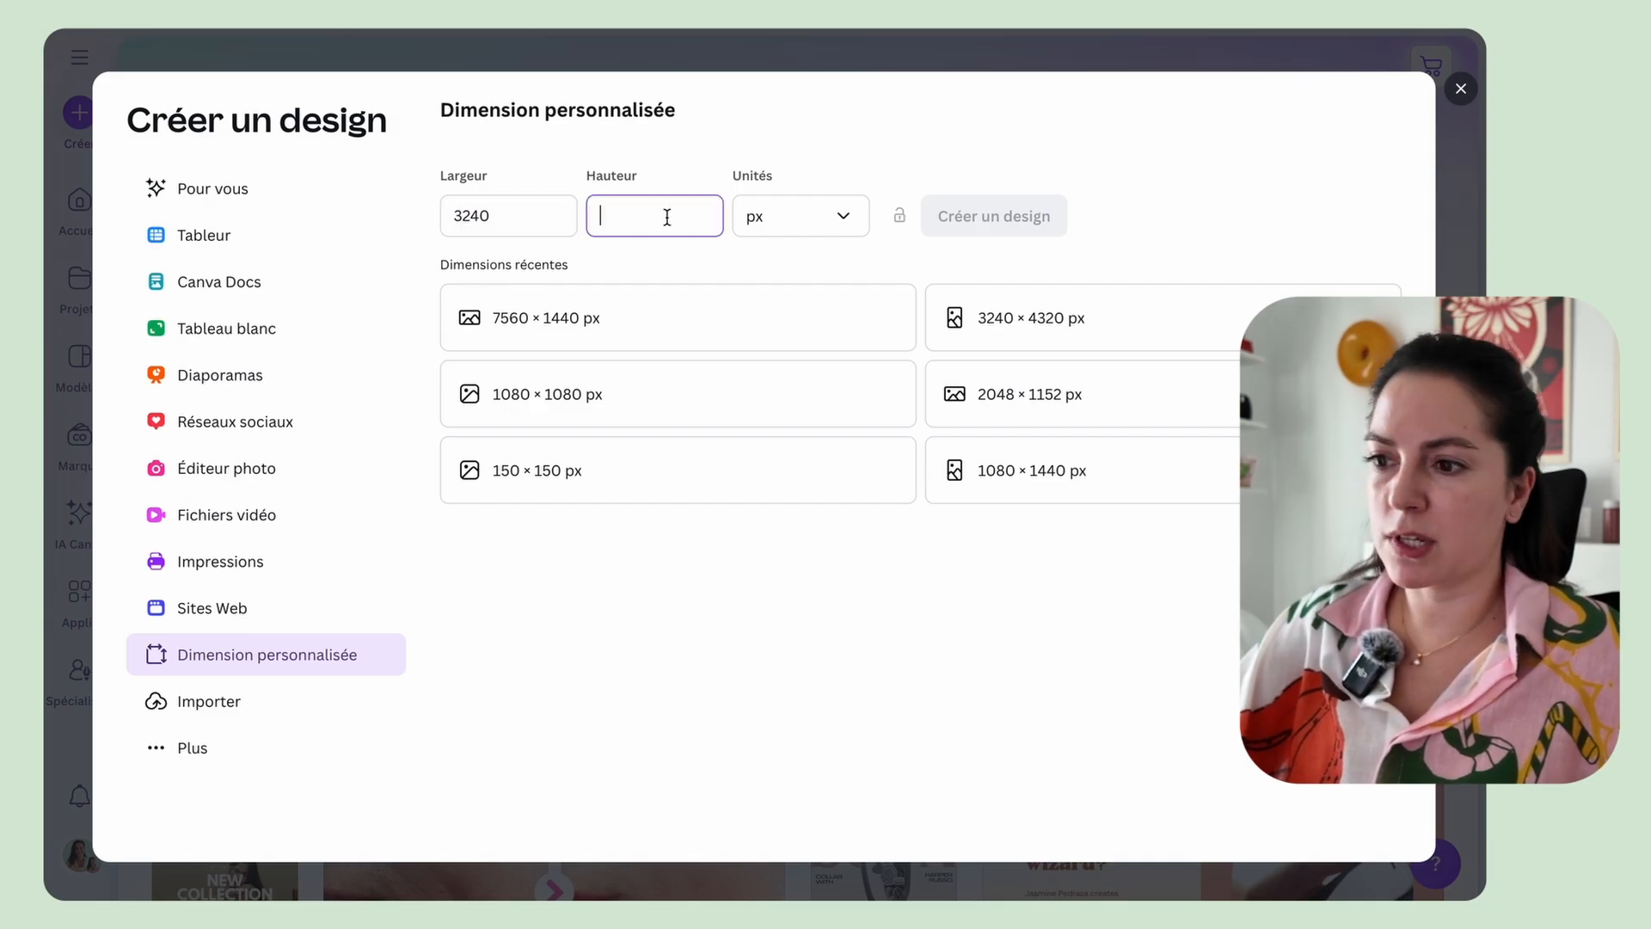
type("4")
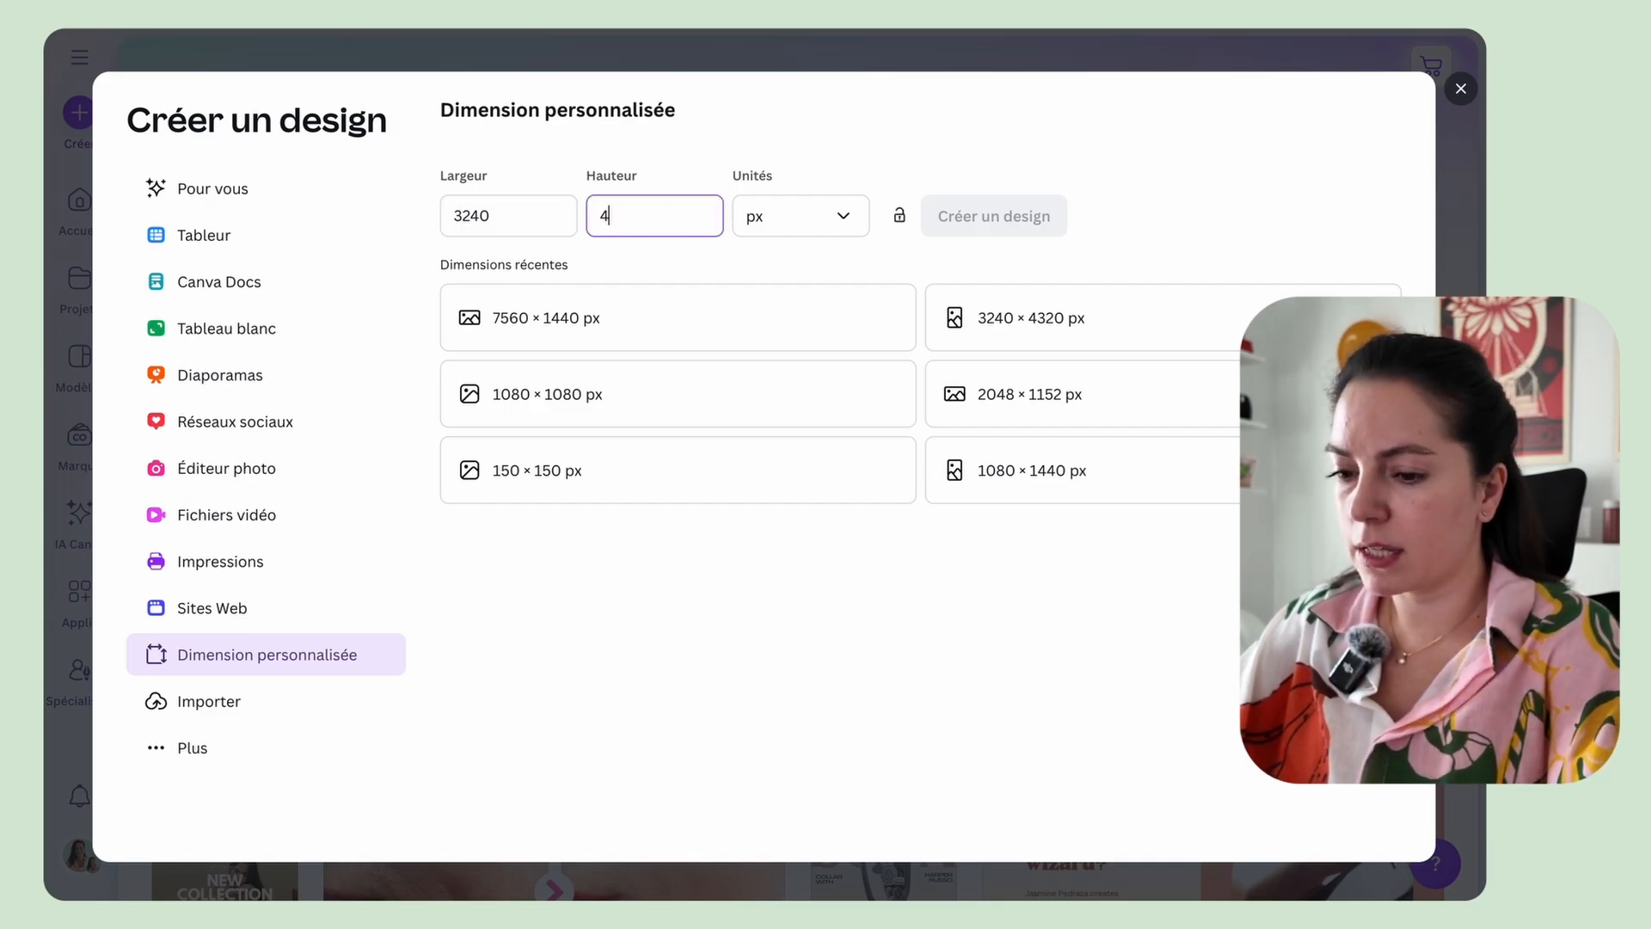
type("320")
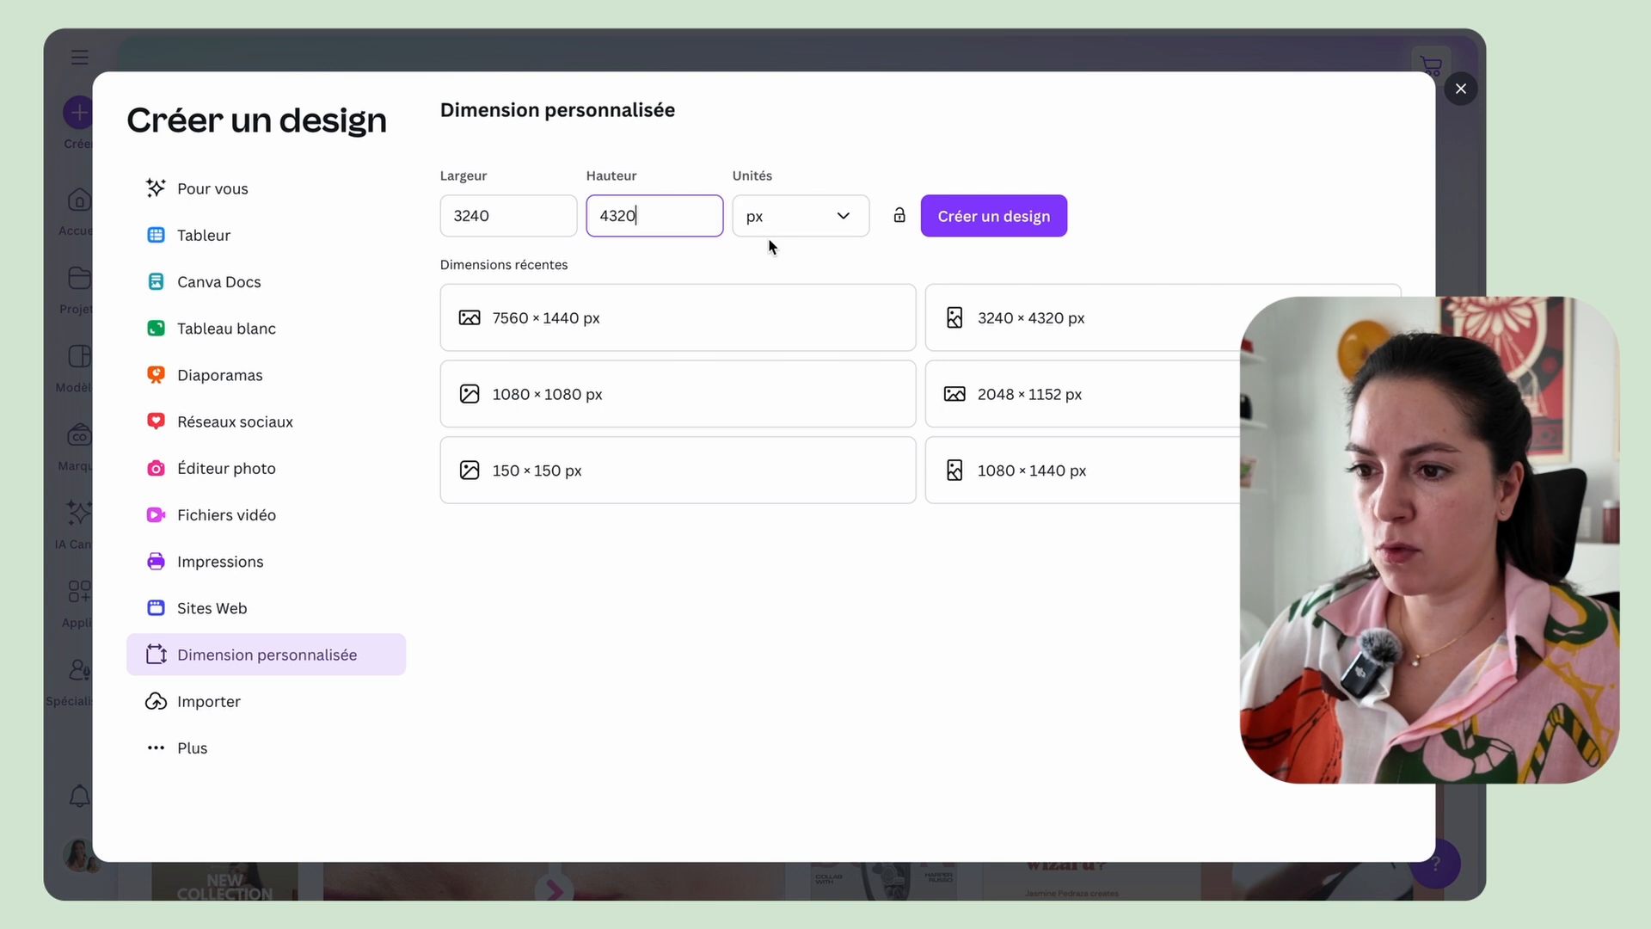
left_click(996, 217)
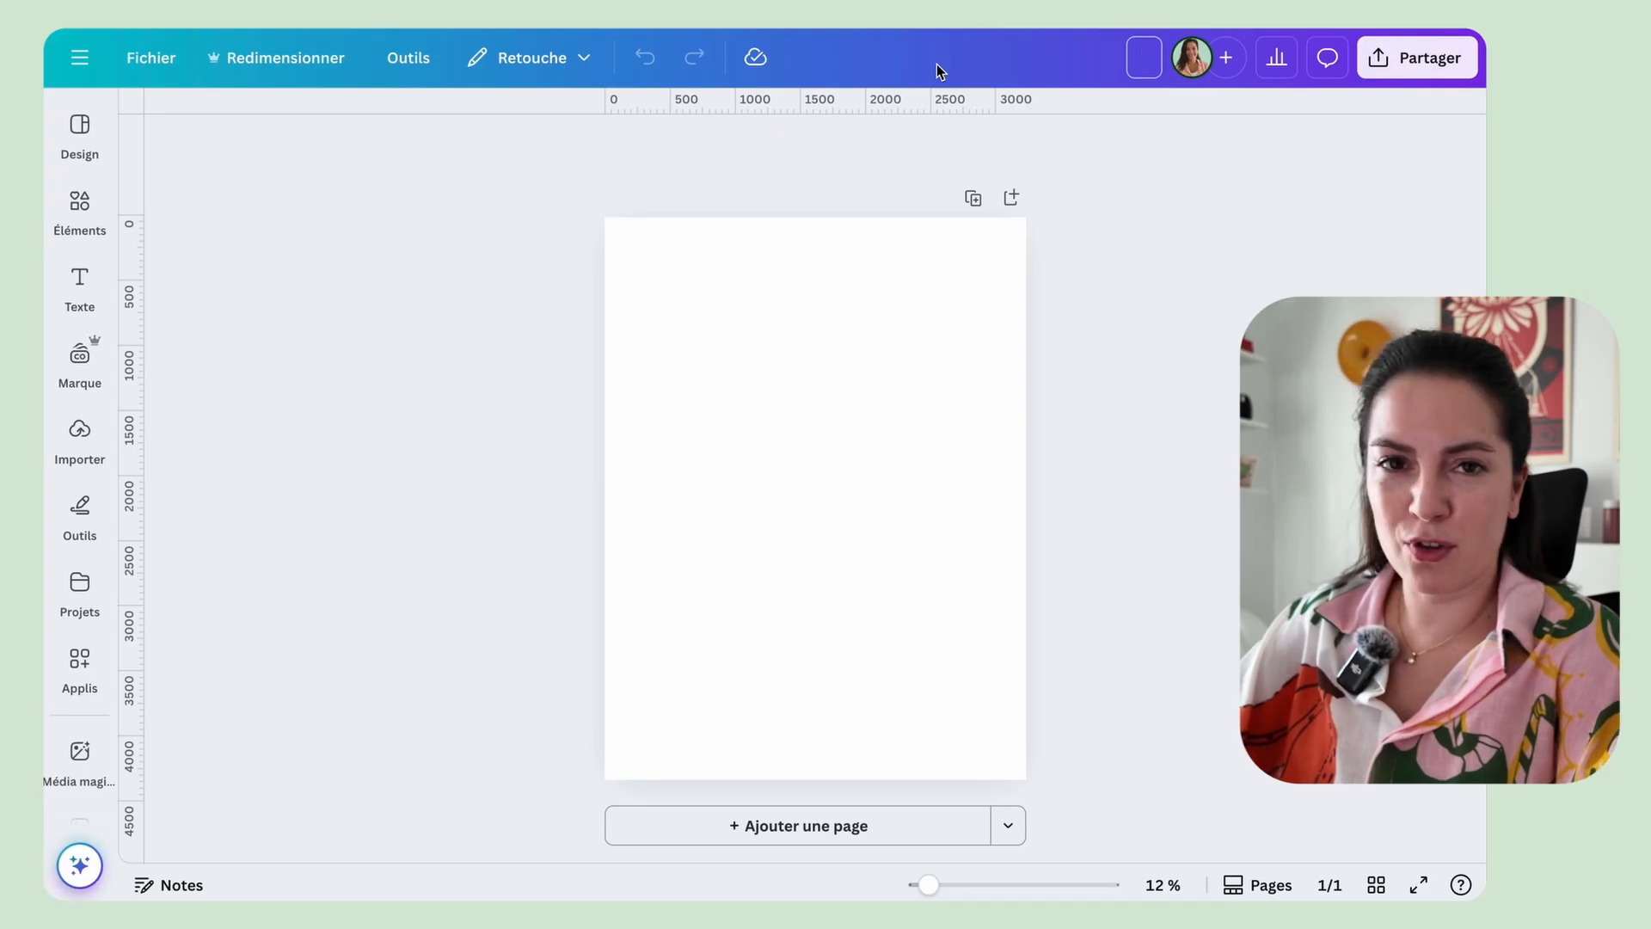
type("Feed Puzzle Yeuz")
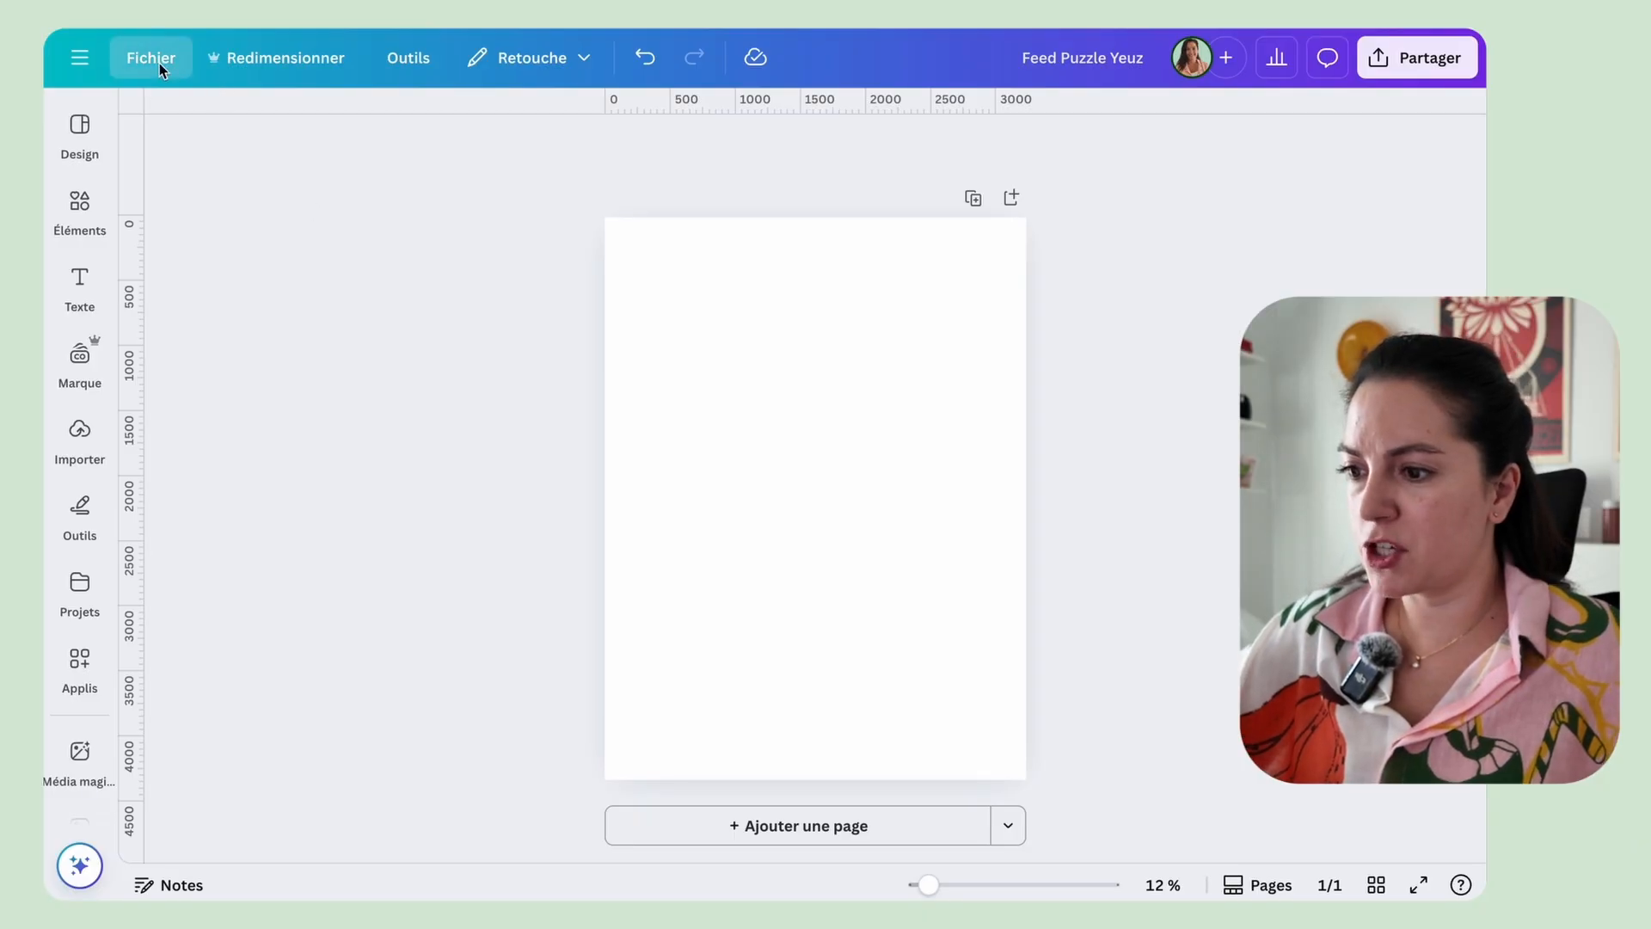
Step: Configure custom page guides with 3 columns at 0 px spacing and 3 rows
left_click(158, 64)
mouse_move(338, 324)
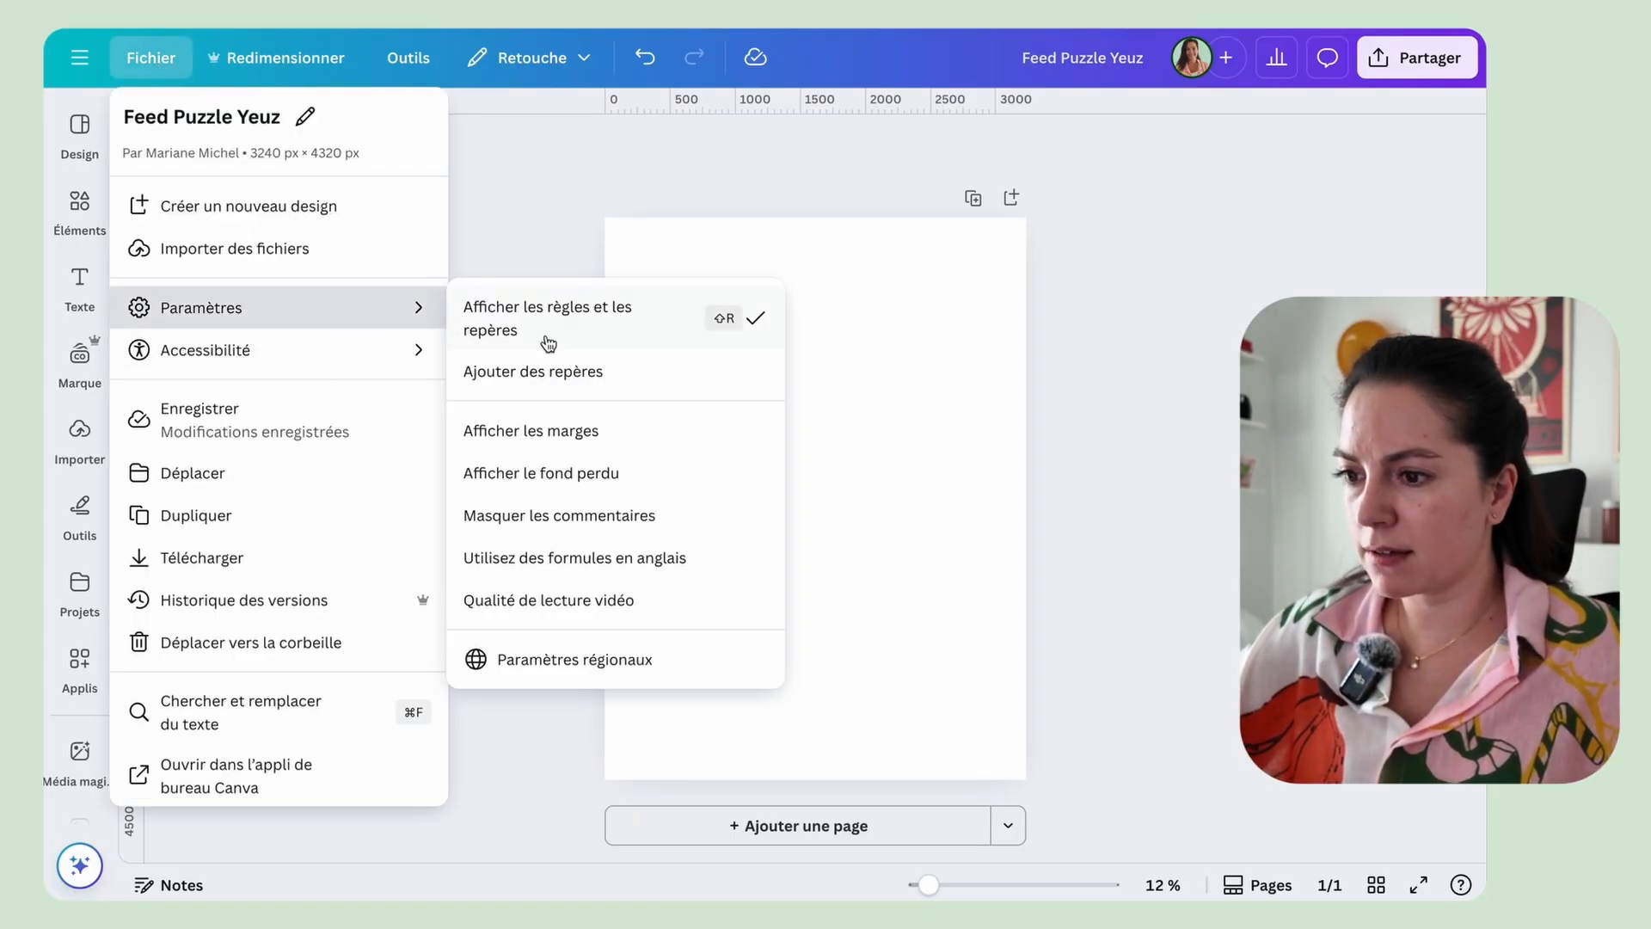
left_click(607, 374)
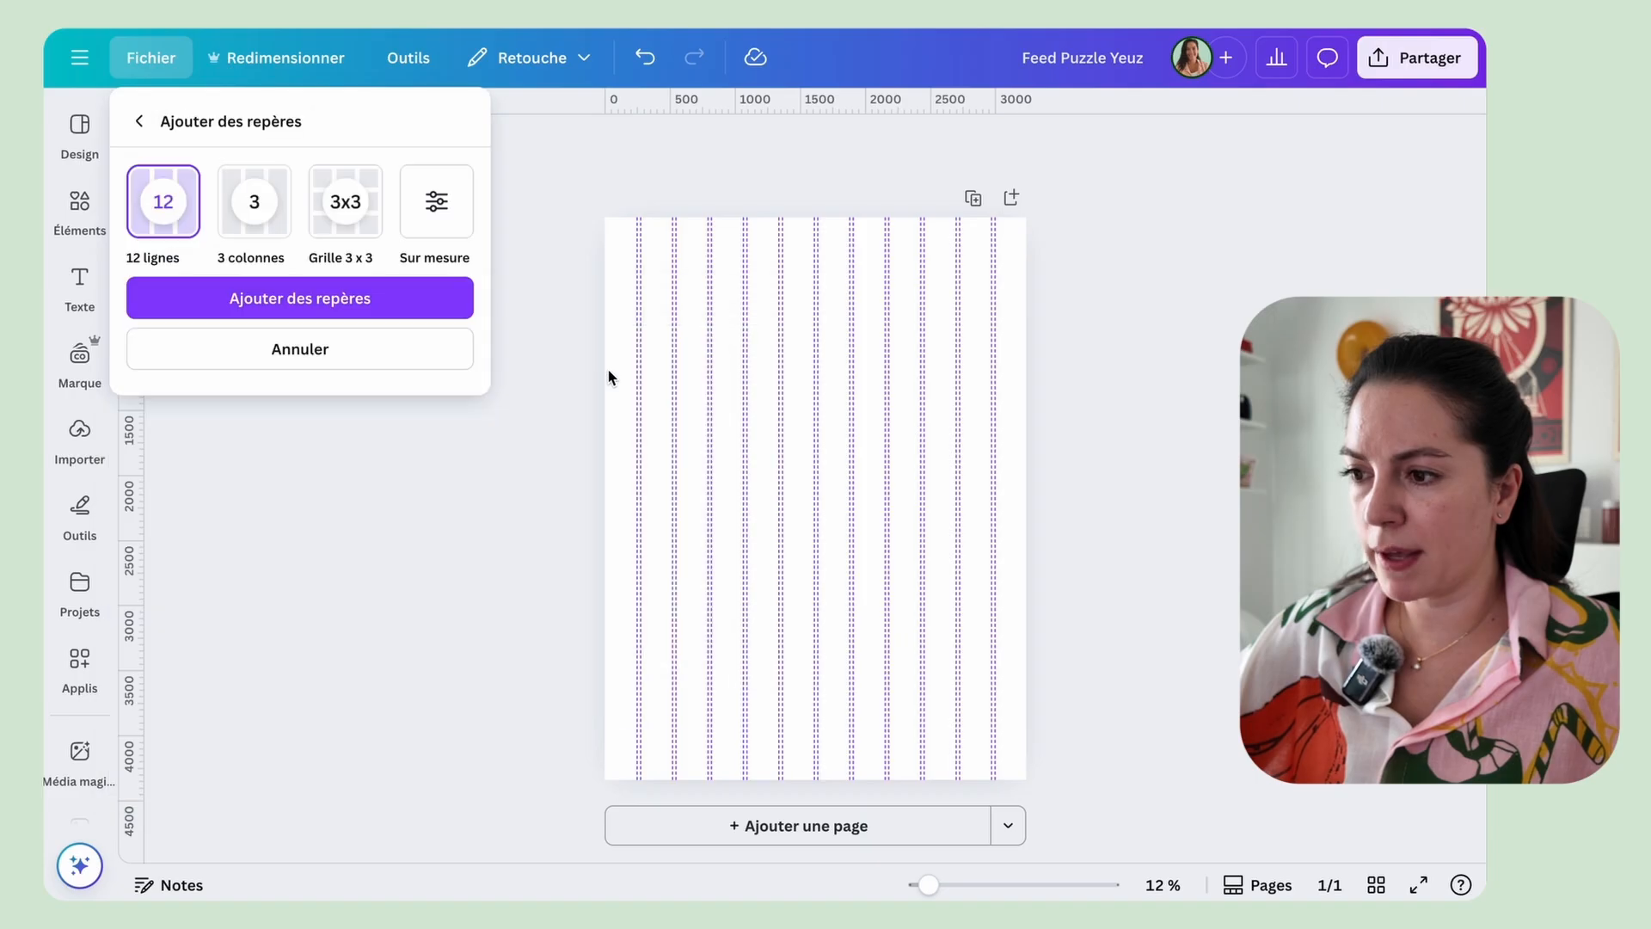
left_click(443, 211)
left_click(143, 327)
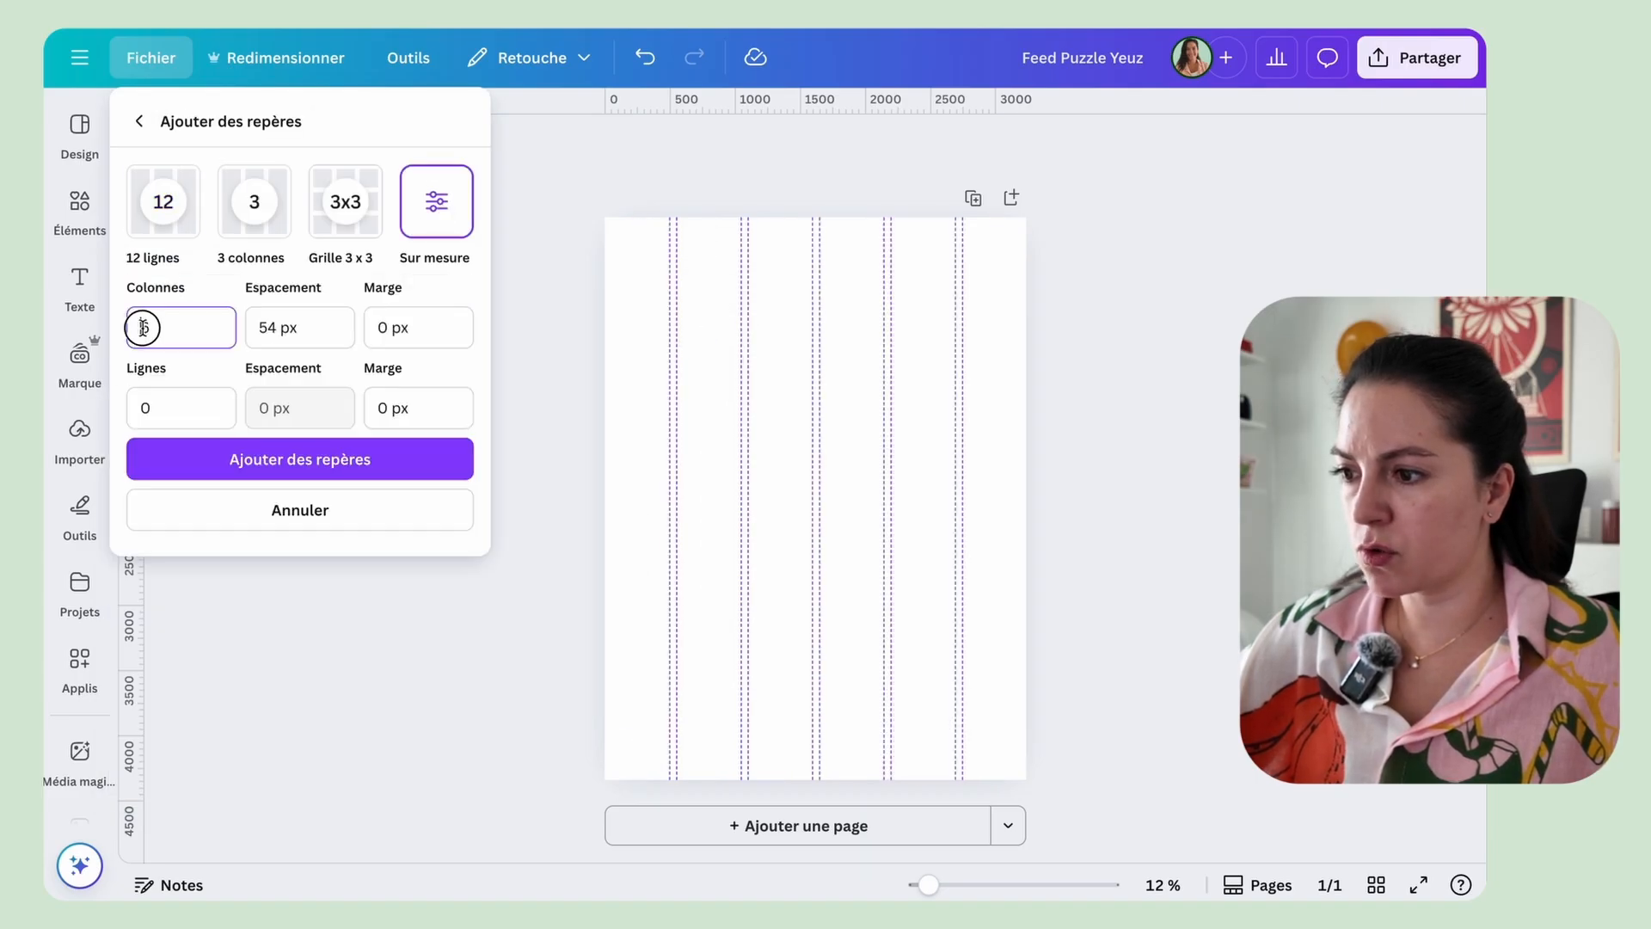
type("3")
key("Tab")
key("BackSpace")
key("BackSpace")
type("0")
key("Tab")
type("3")
key("Tab")
key("Tab")
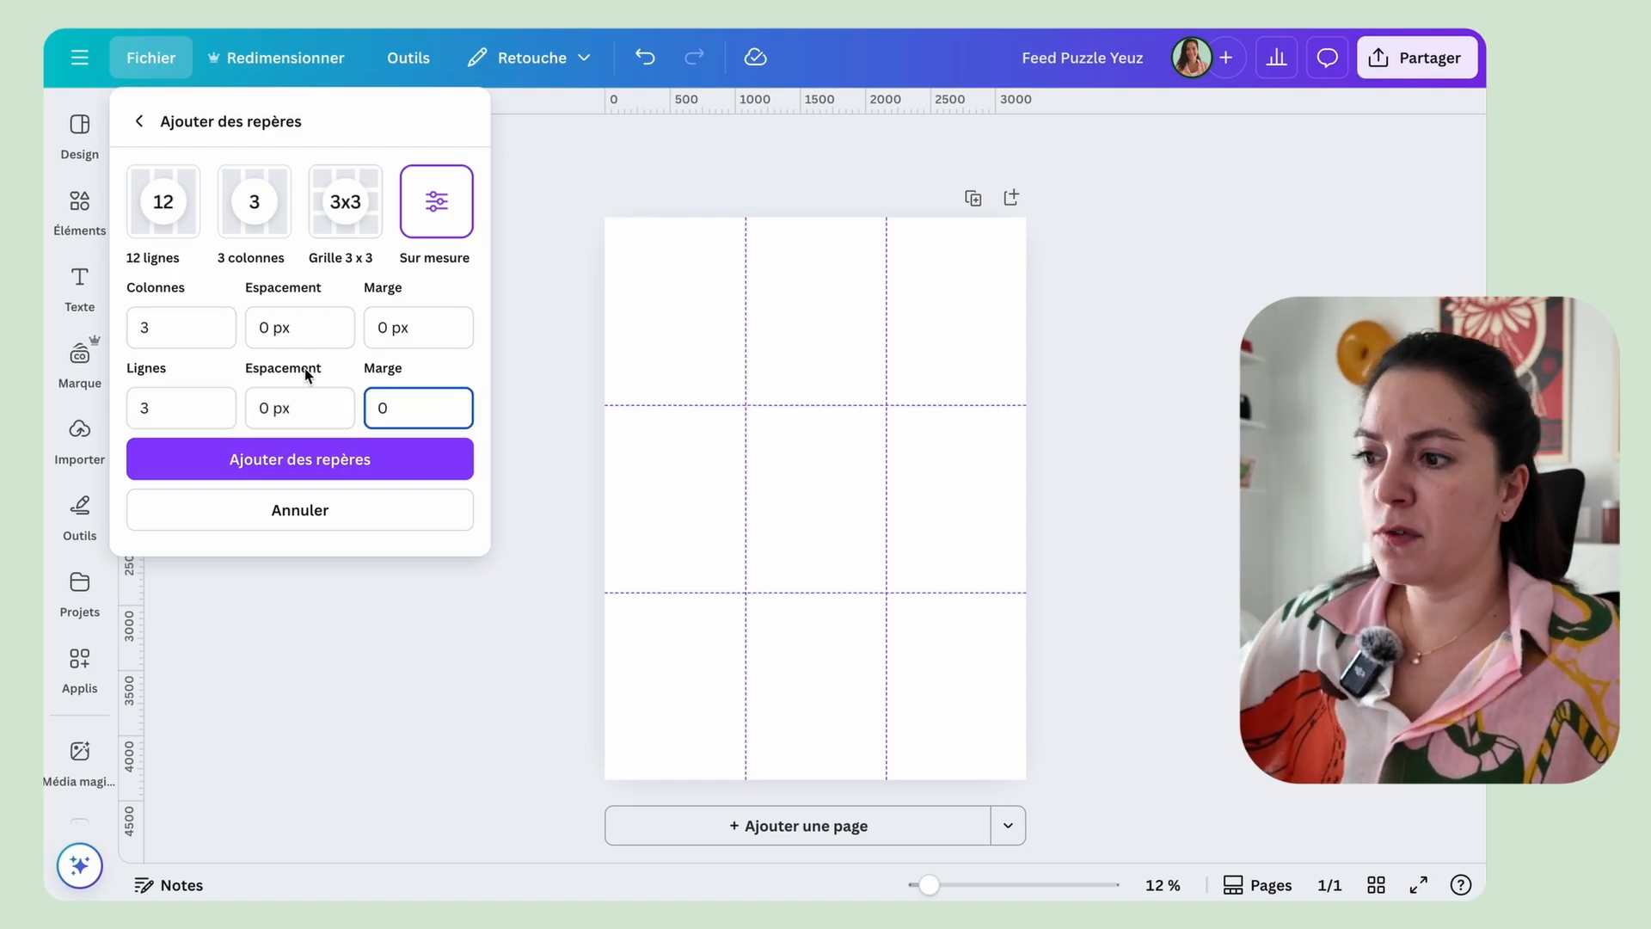
Step: Try a 100 px spacing between the guide columns
left_click(261, 329)
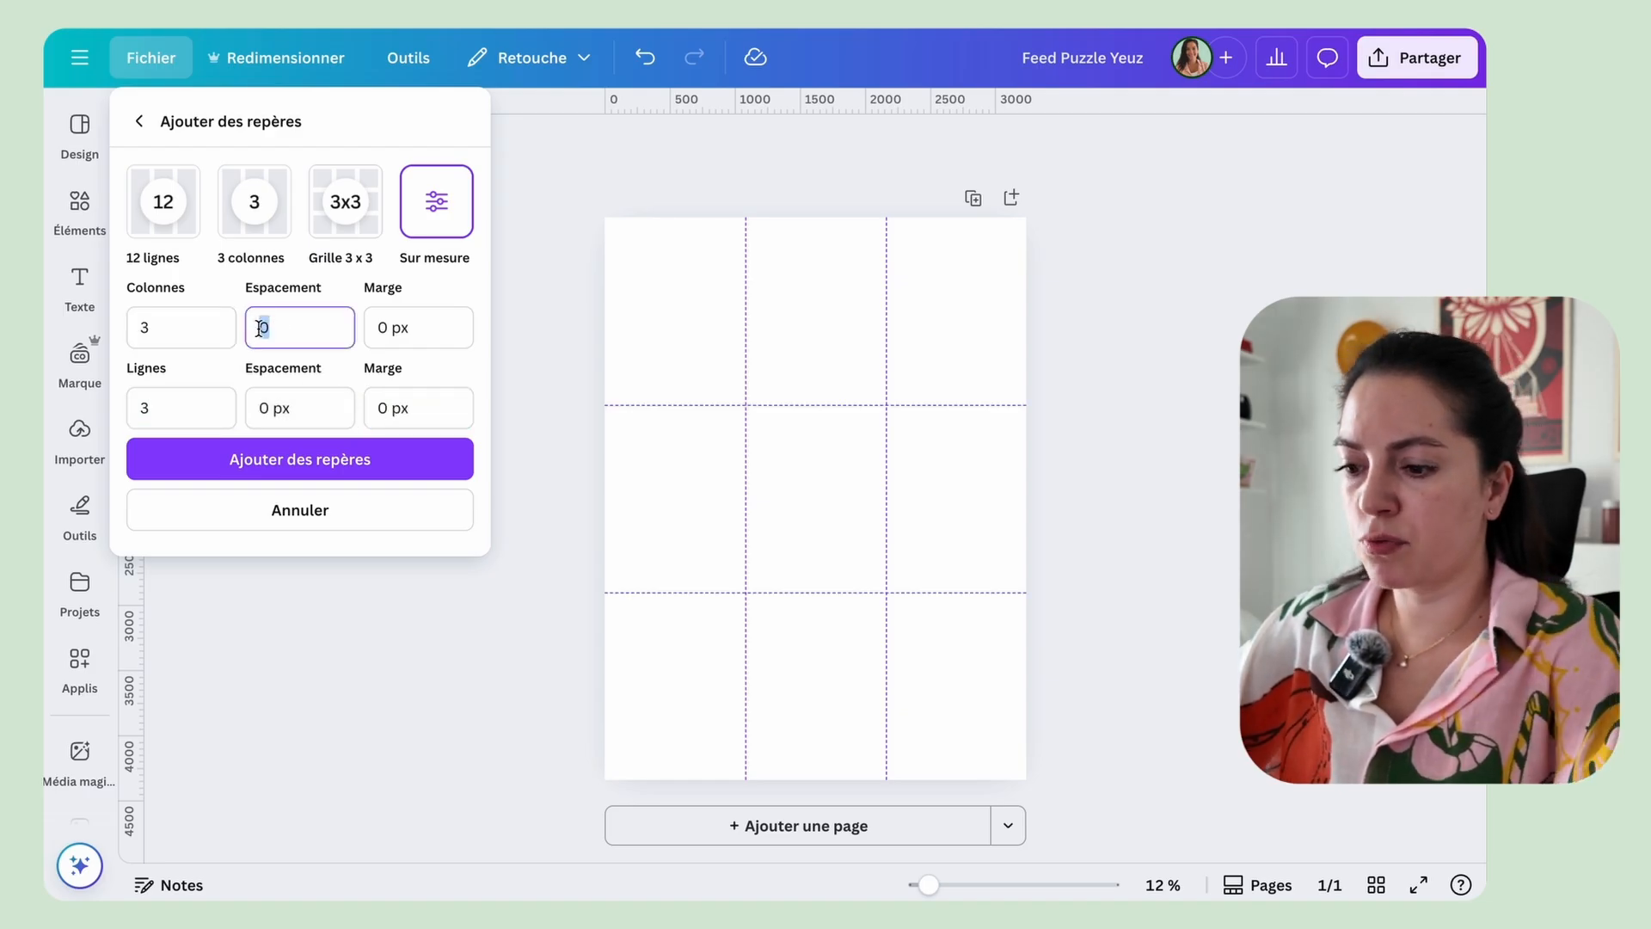
type("100")
key("Tab")
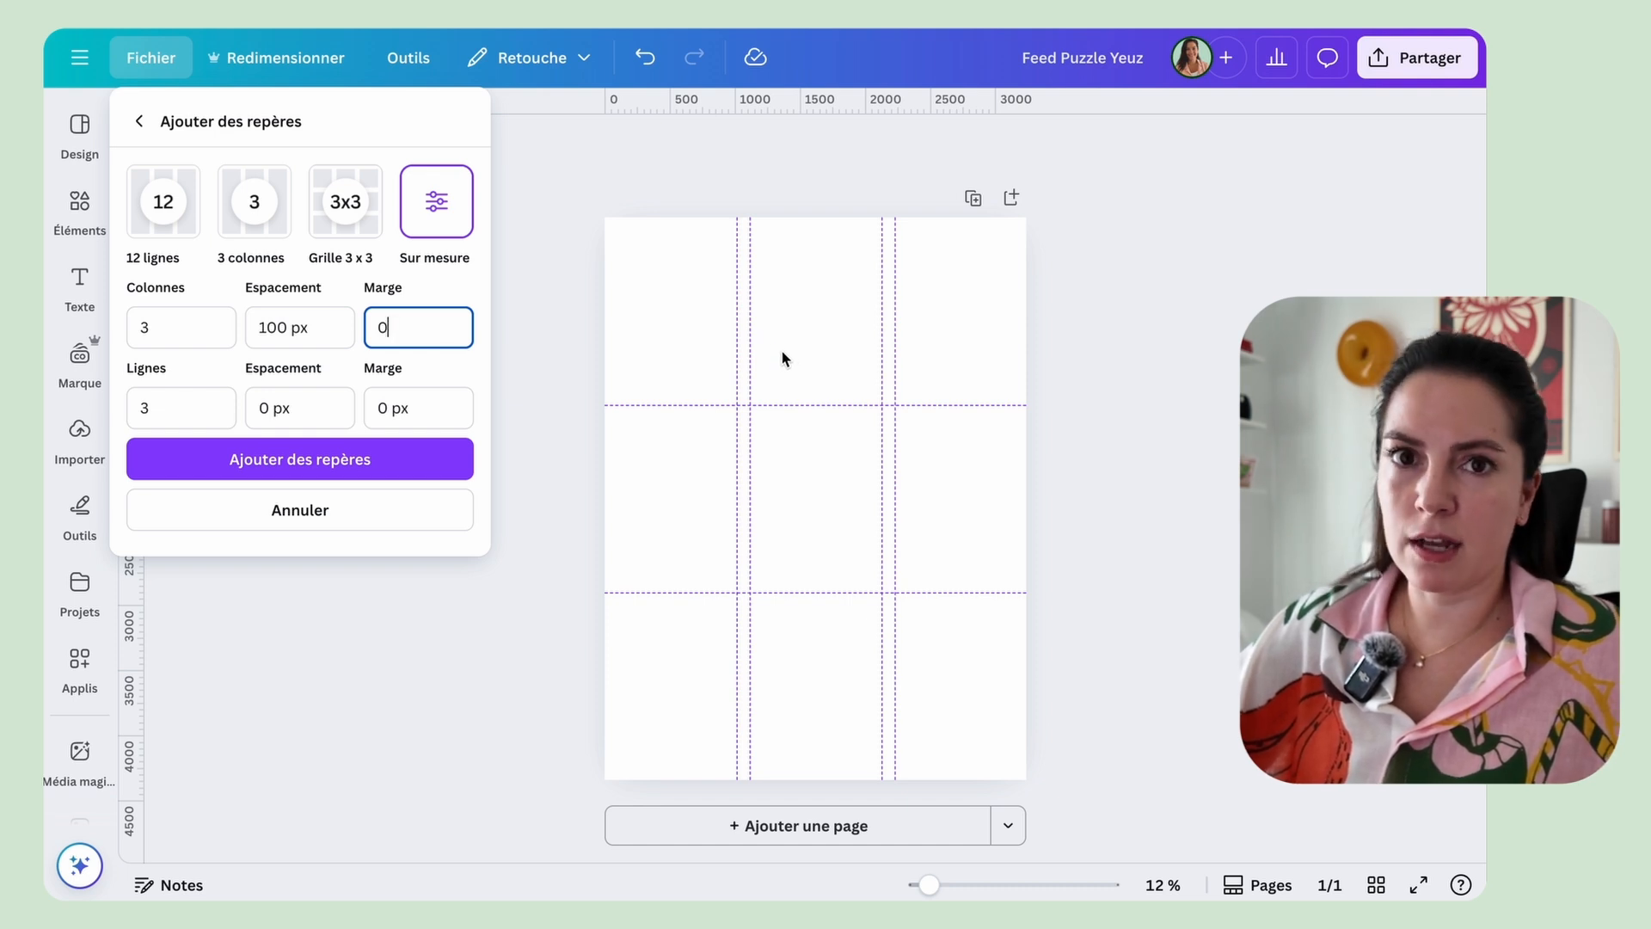
Step: Set the column spacing to 0 px and add the custom guides to the page
double_click(323, 325)
type("0")
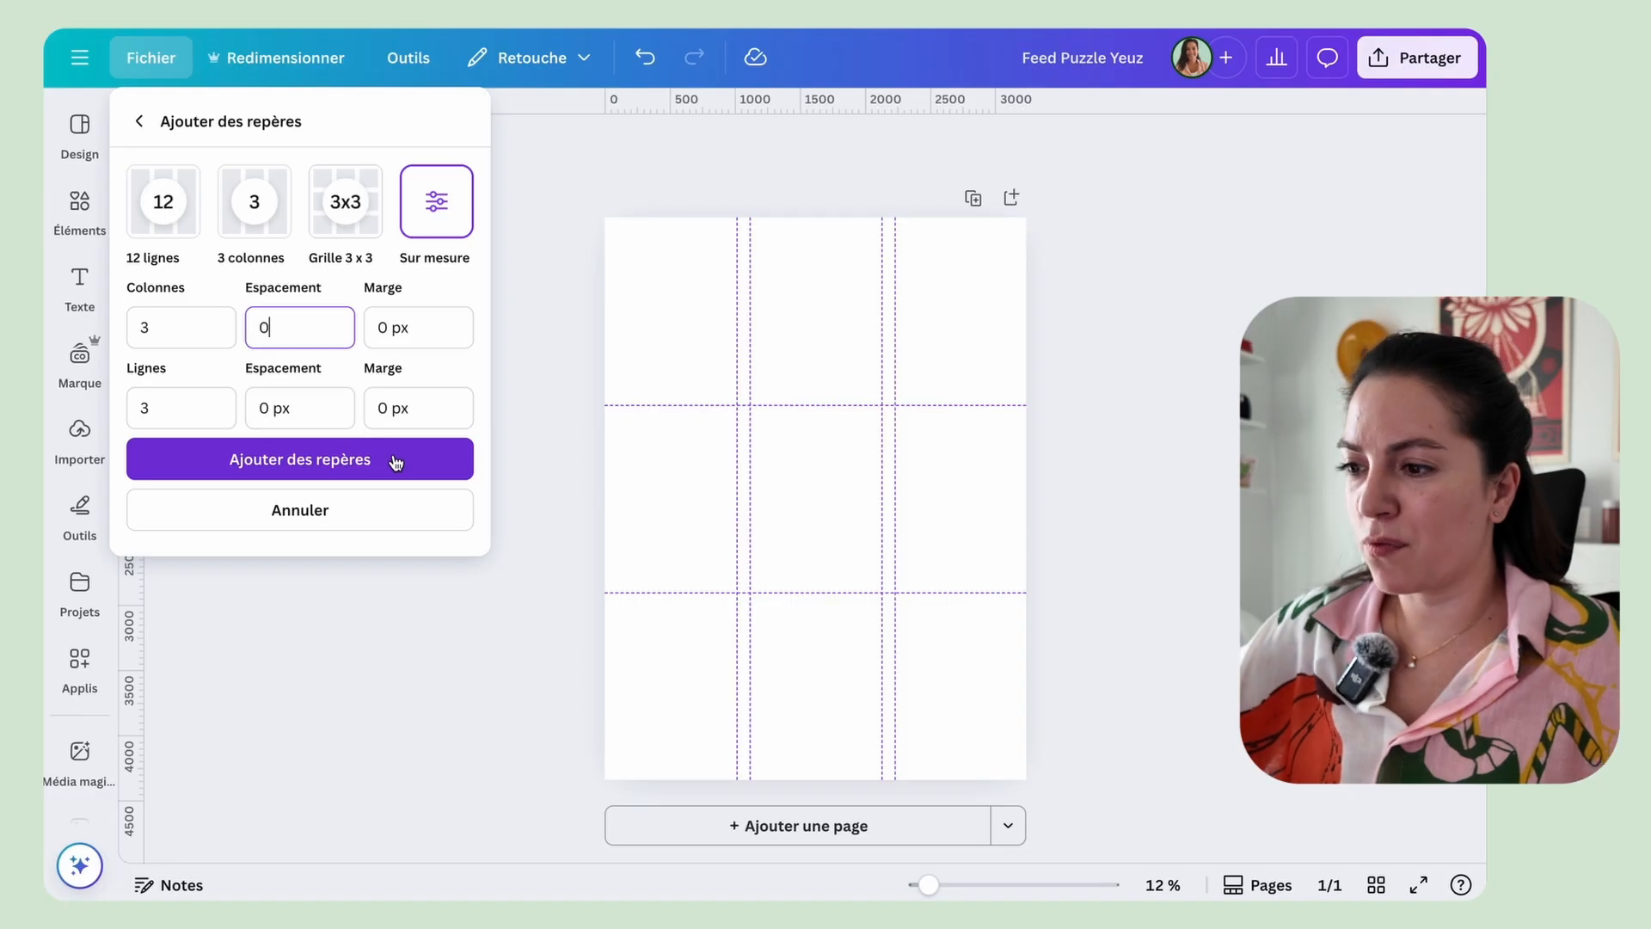
left_click(395, 461)
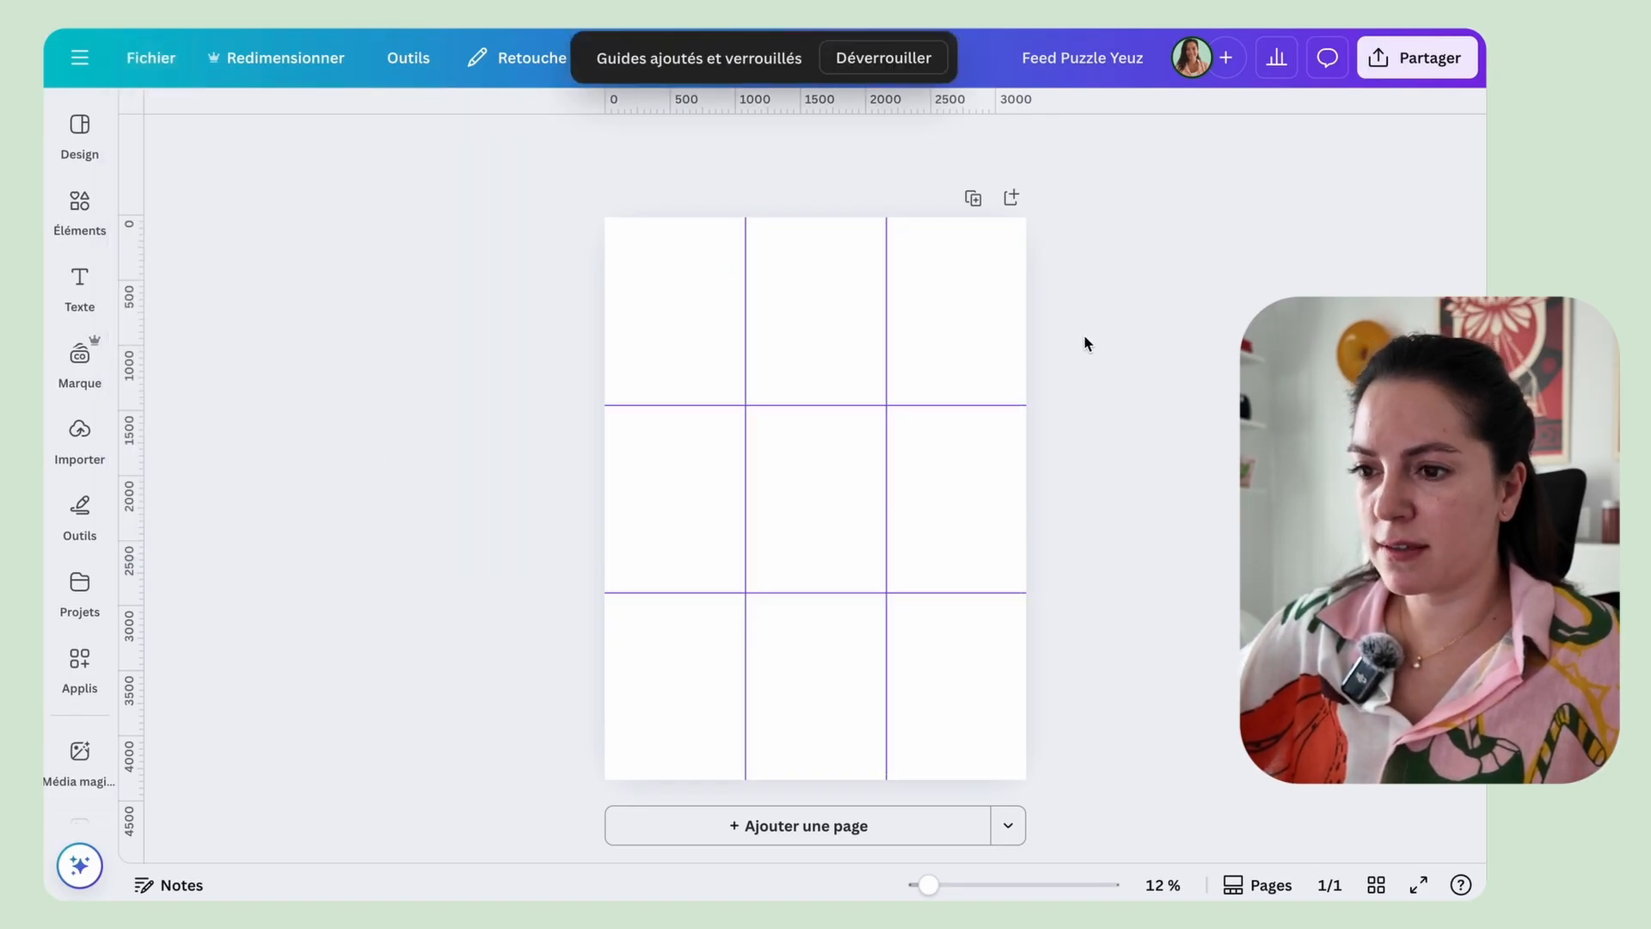
Step: Set the page background to the dark green #193A1F by sampling it with the eyedropper
left_click(983, 299)
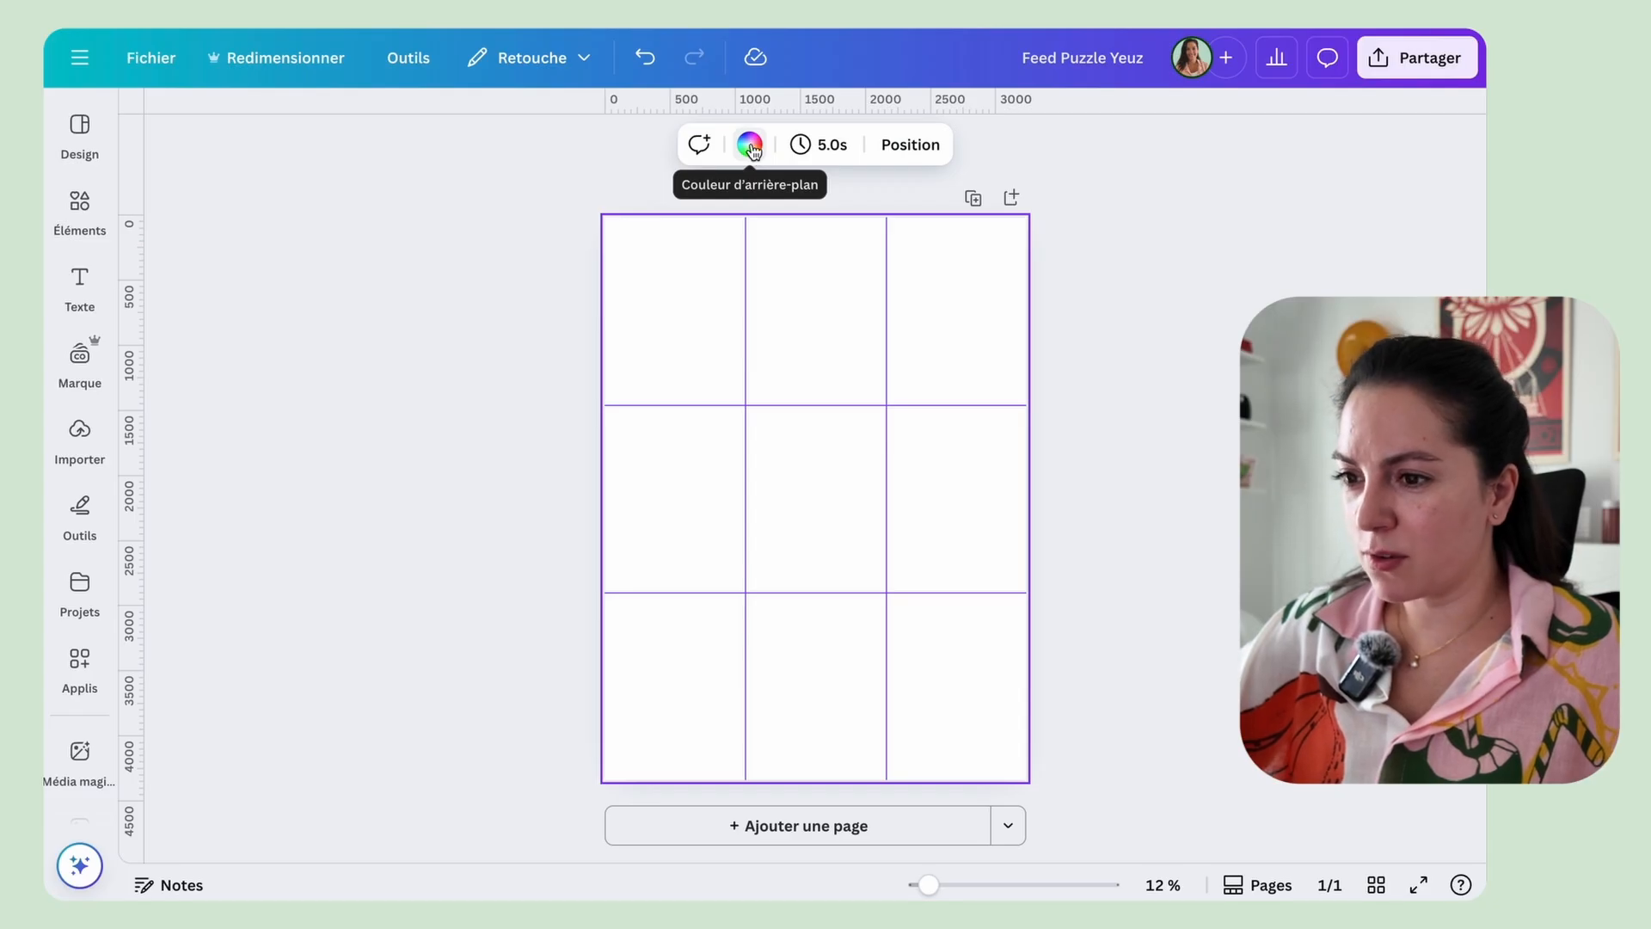
left_click(751, 148)
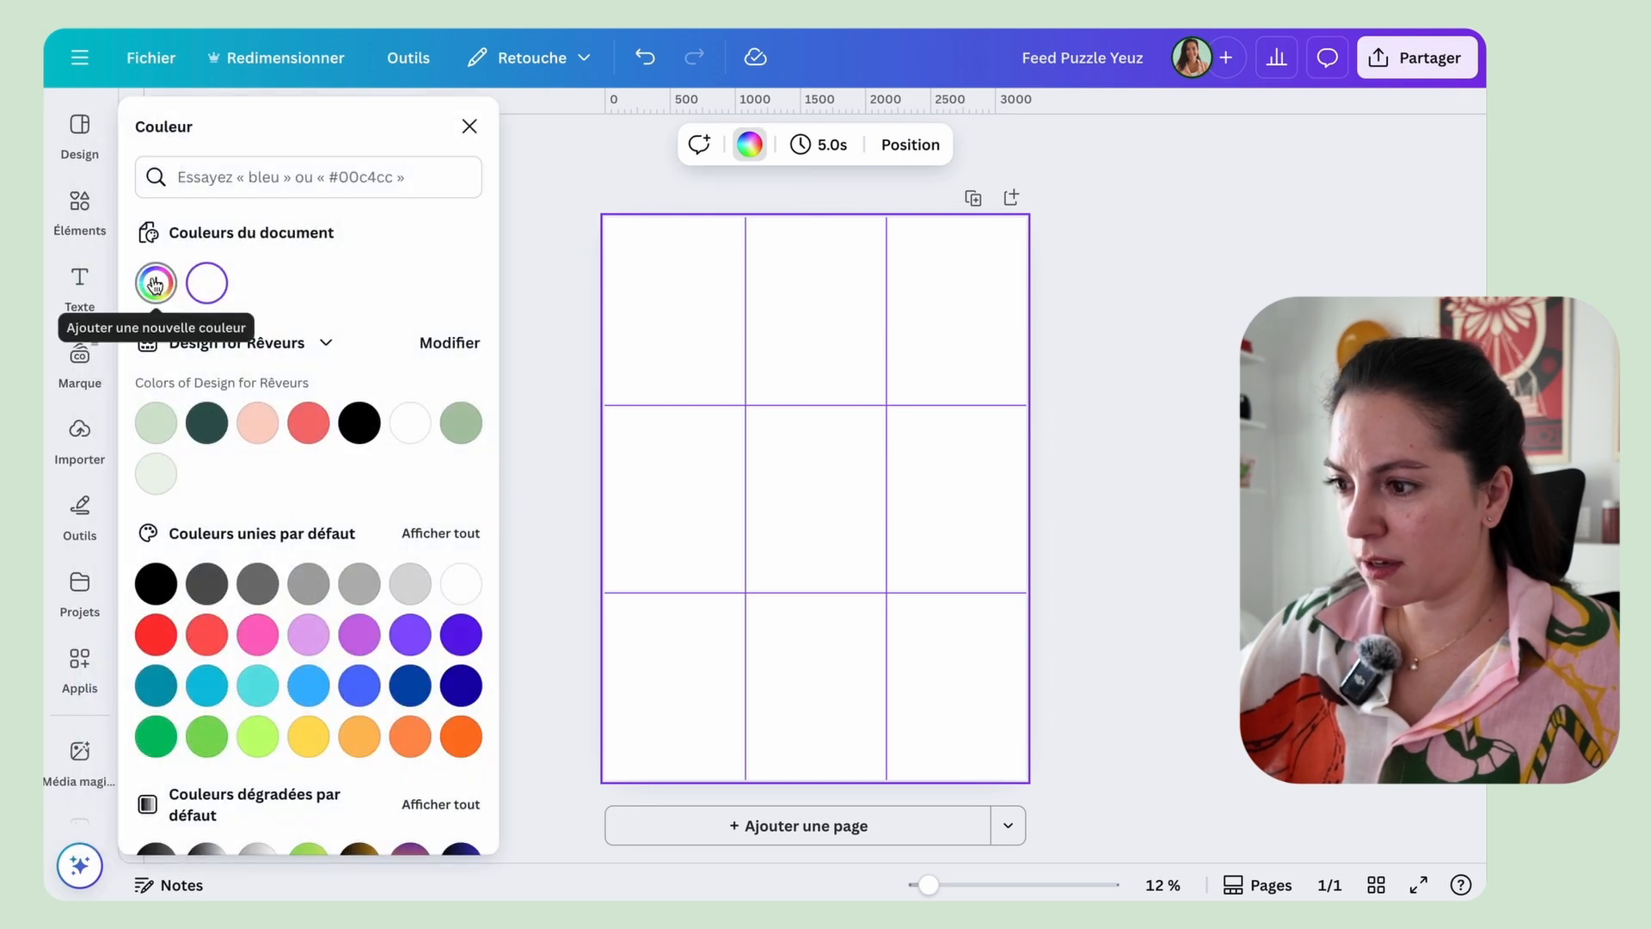
left_click(155, 284)
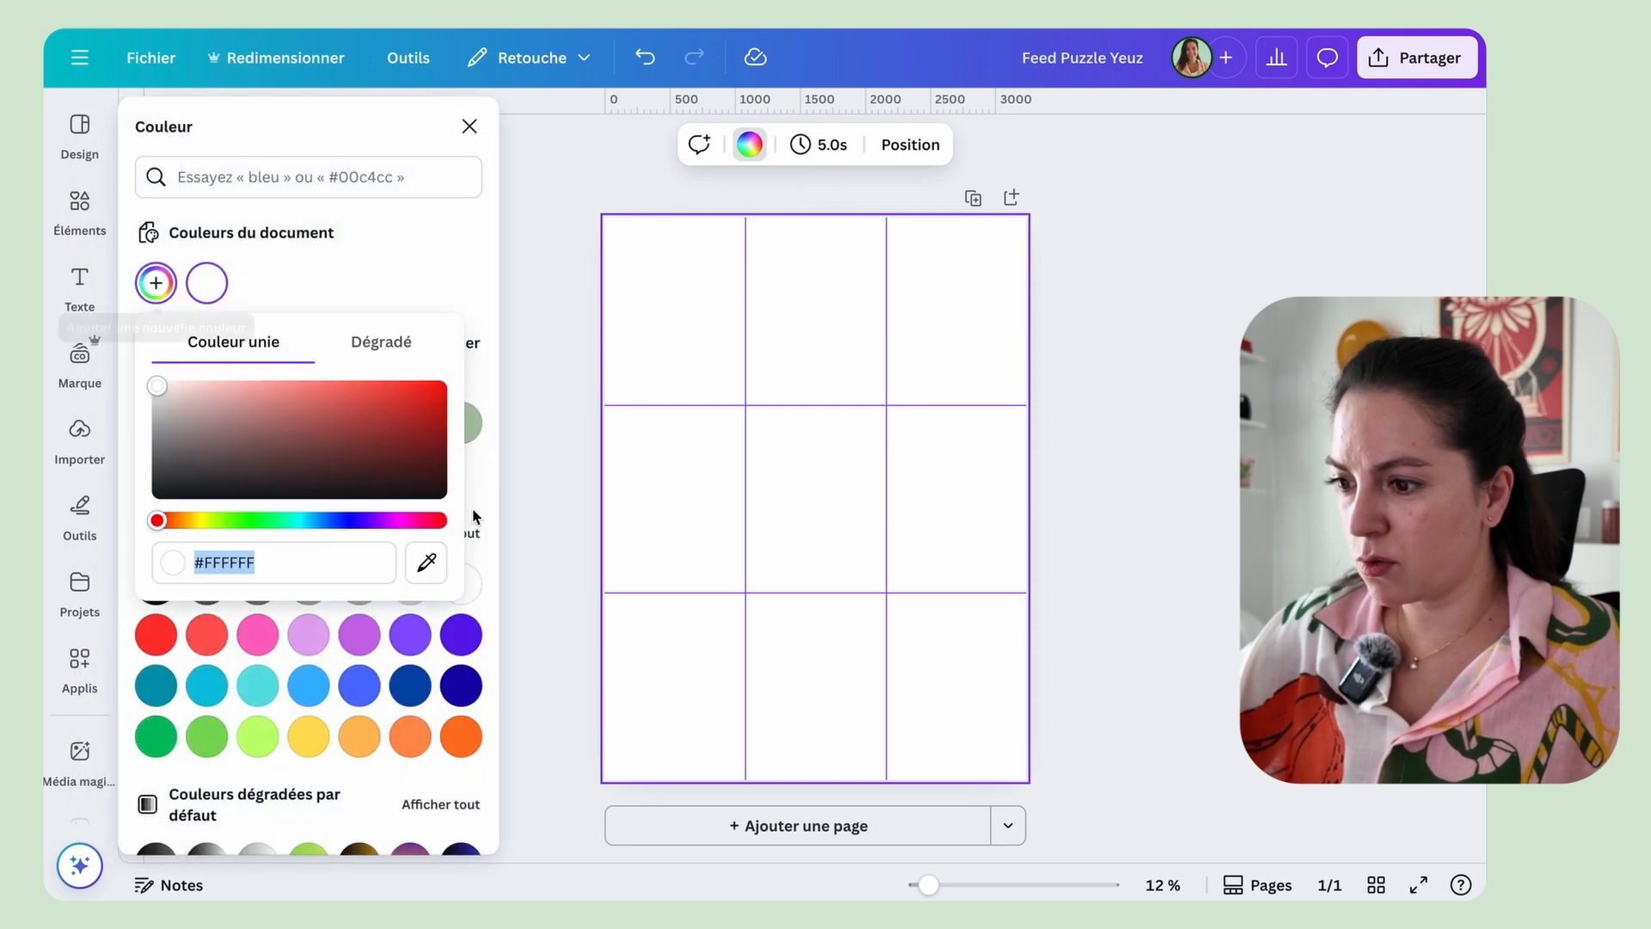
left_click(428, 565)
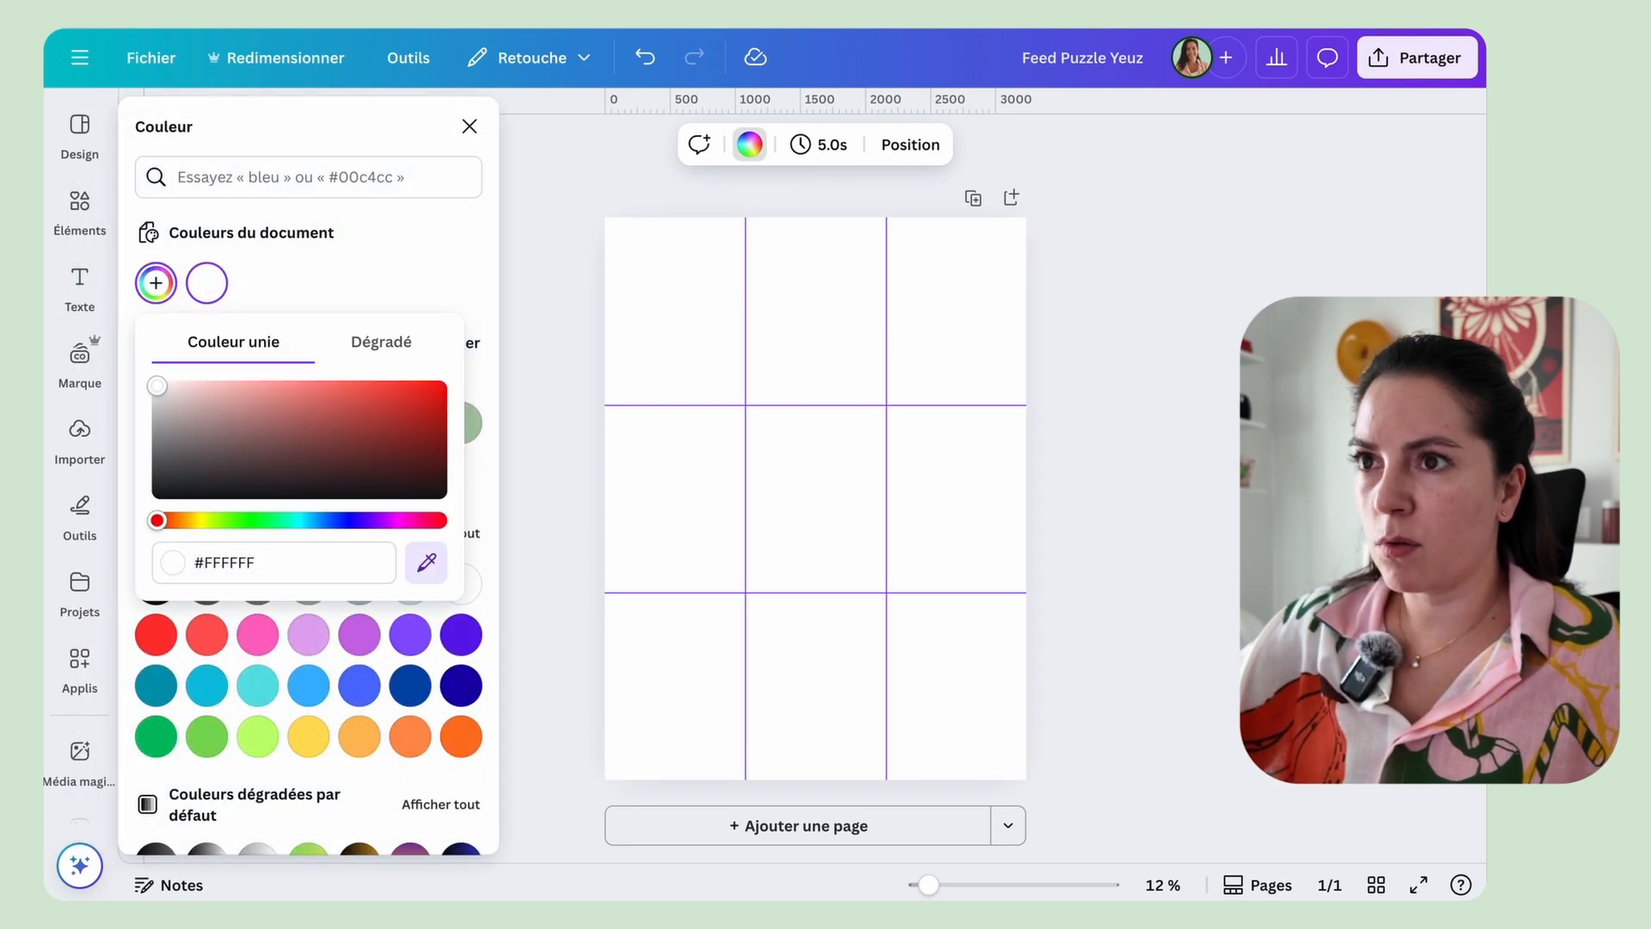
left_click(1175, 57)
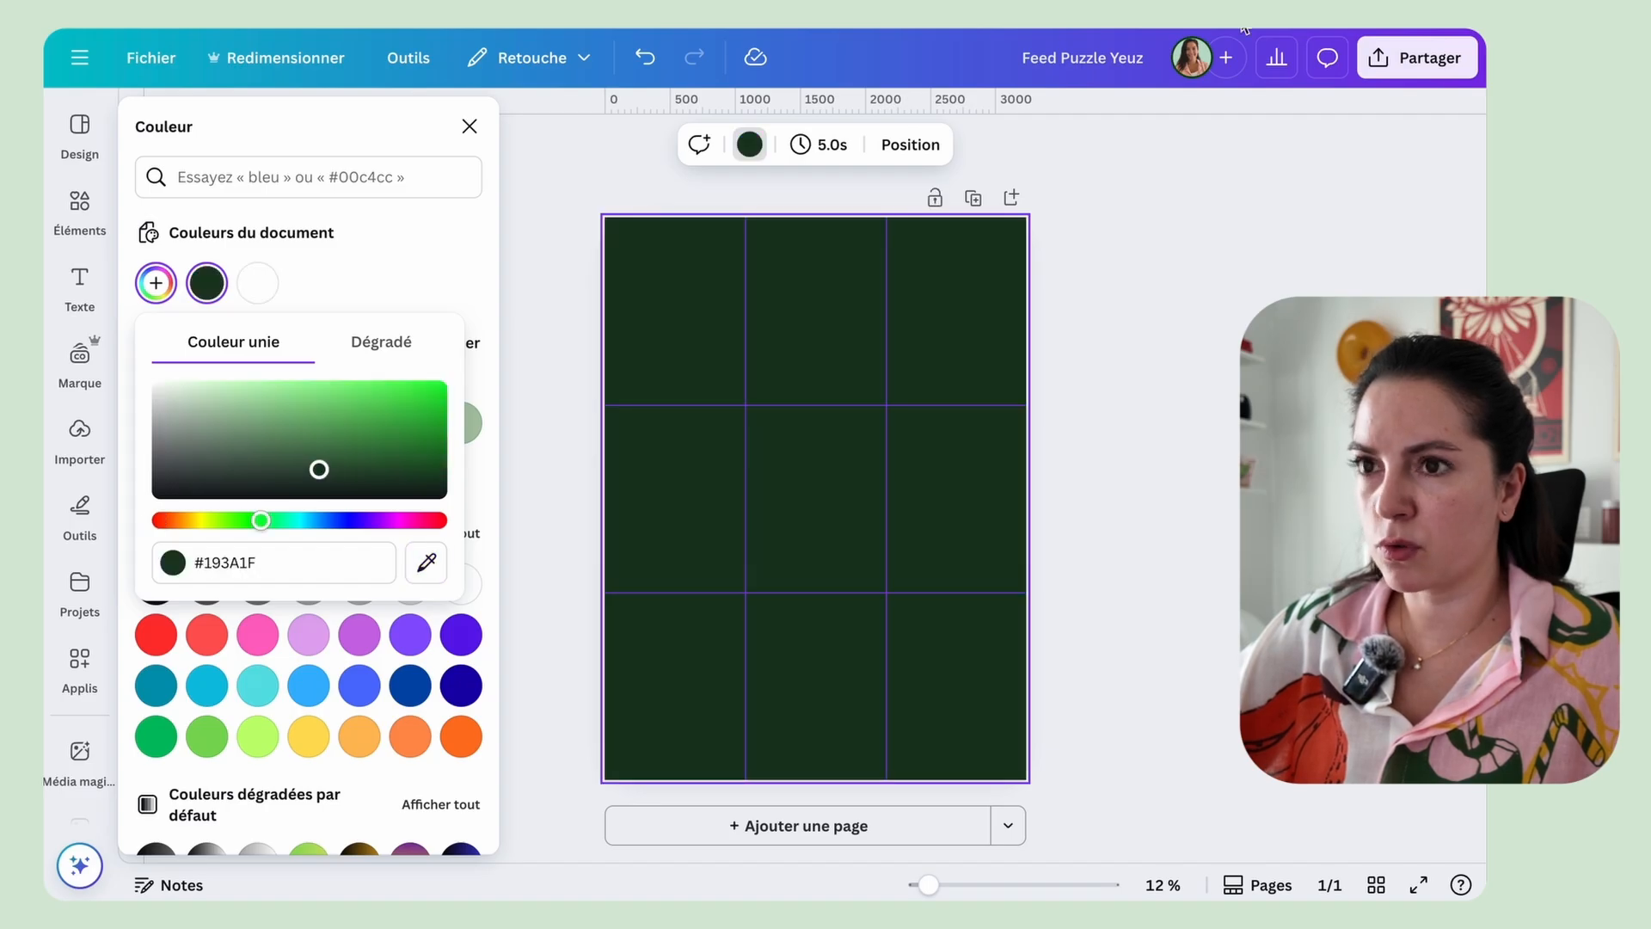
left_click(1122, 239)
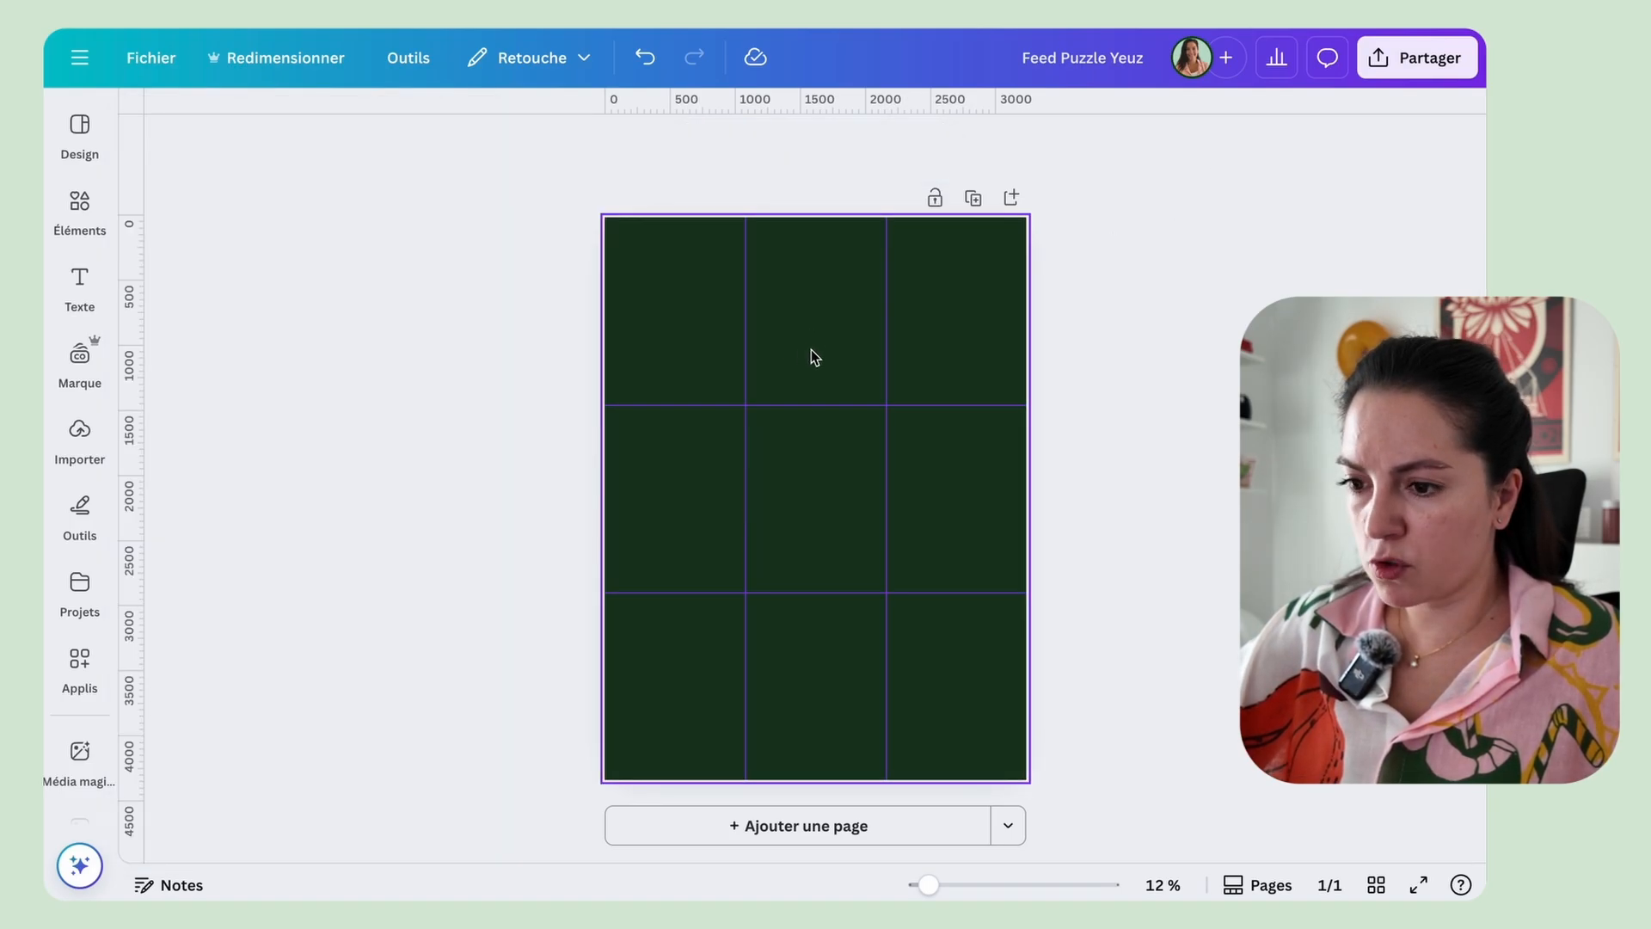
Step: Insert a rectangle and fit it exactly to the centre cell of the guide grid
key("r")
left_click_drag(830, 439, 813, 405)
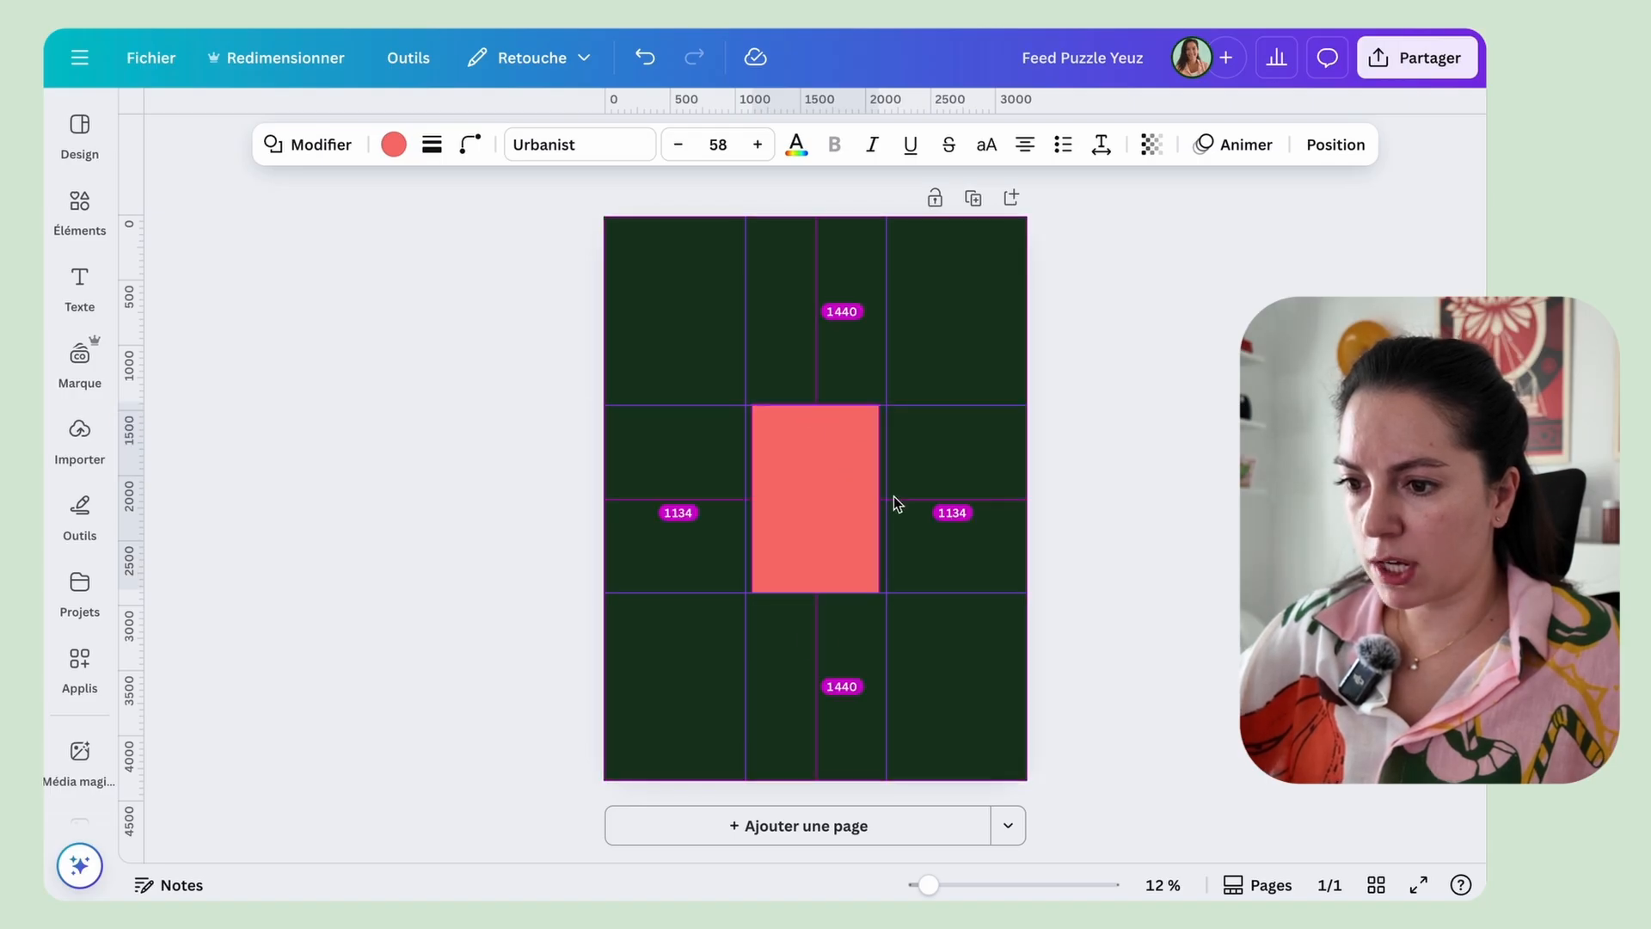
left_click_drag(881, 498, 887, 498)
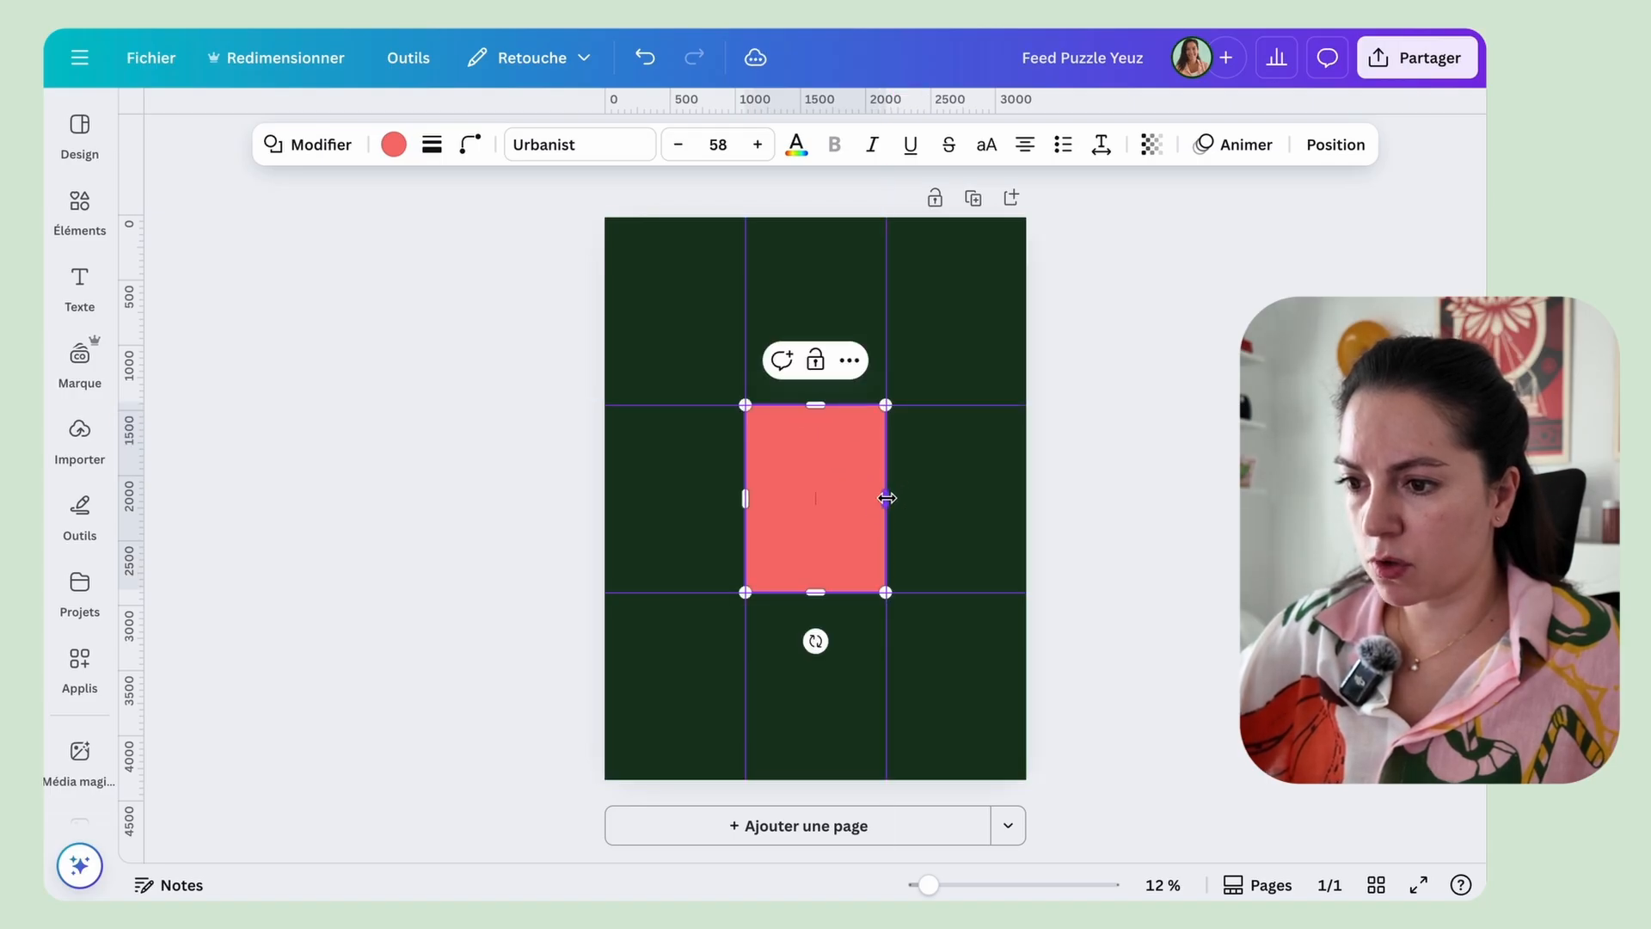
Step: Fill the centre rectangle with the cream colour #F9EDD9 sampled with the eyedropper
left_click(397, 148)
left_click(158, 358)
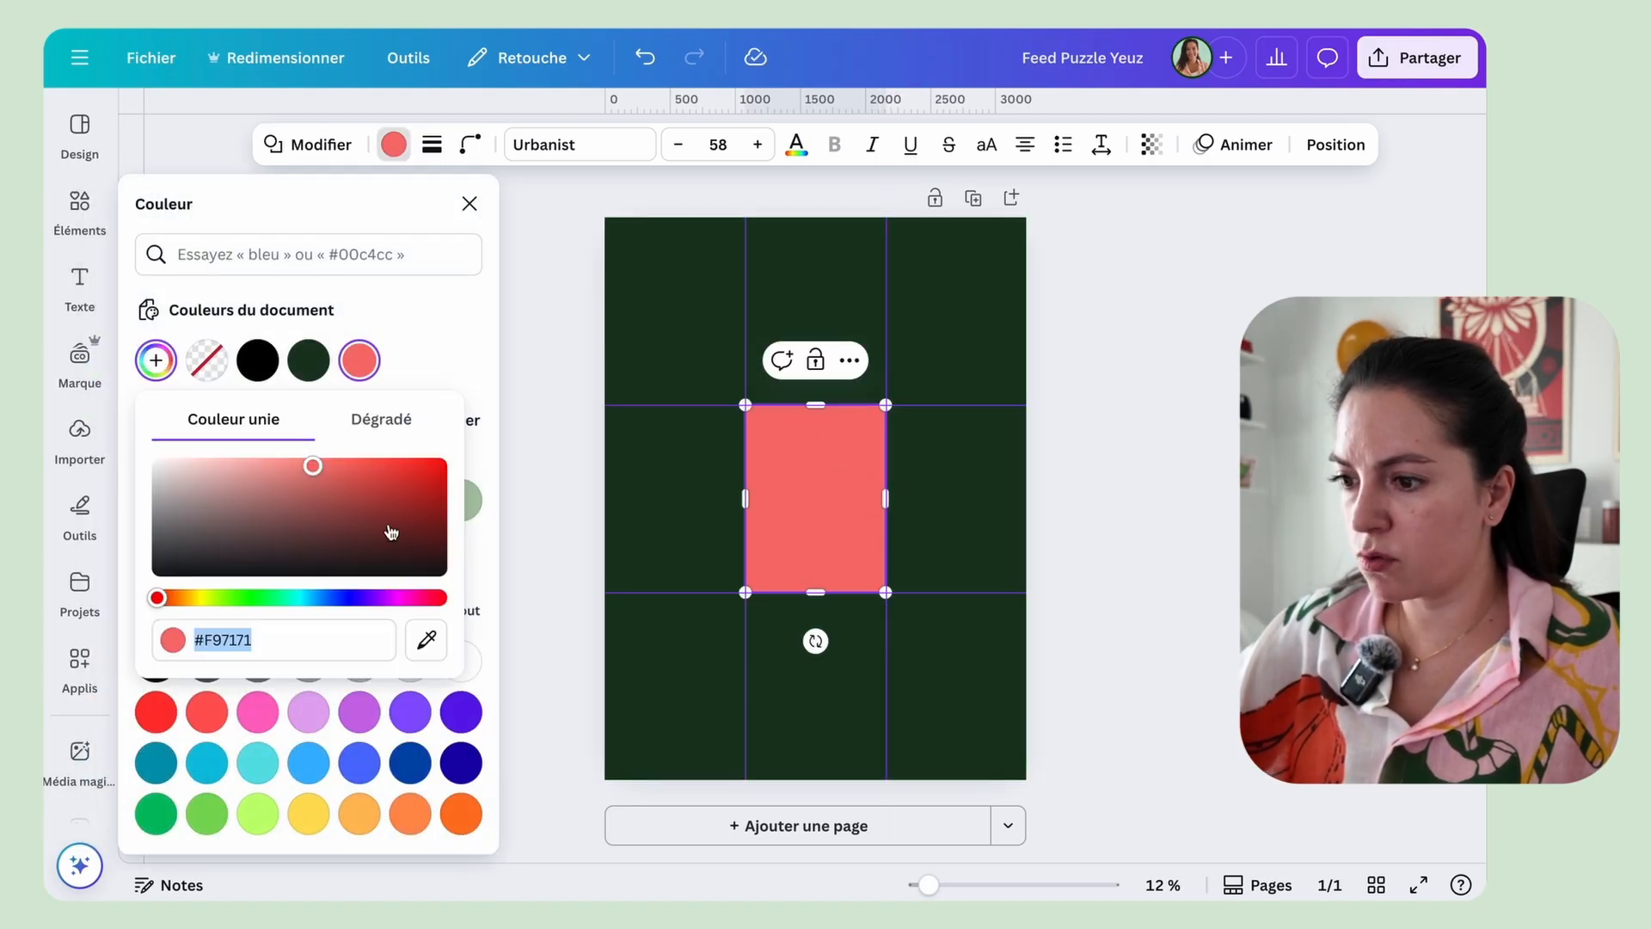
left_click(426, 639)
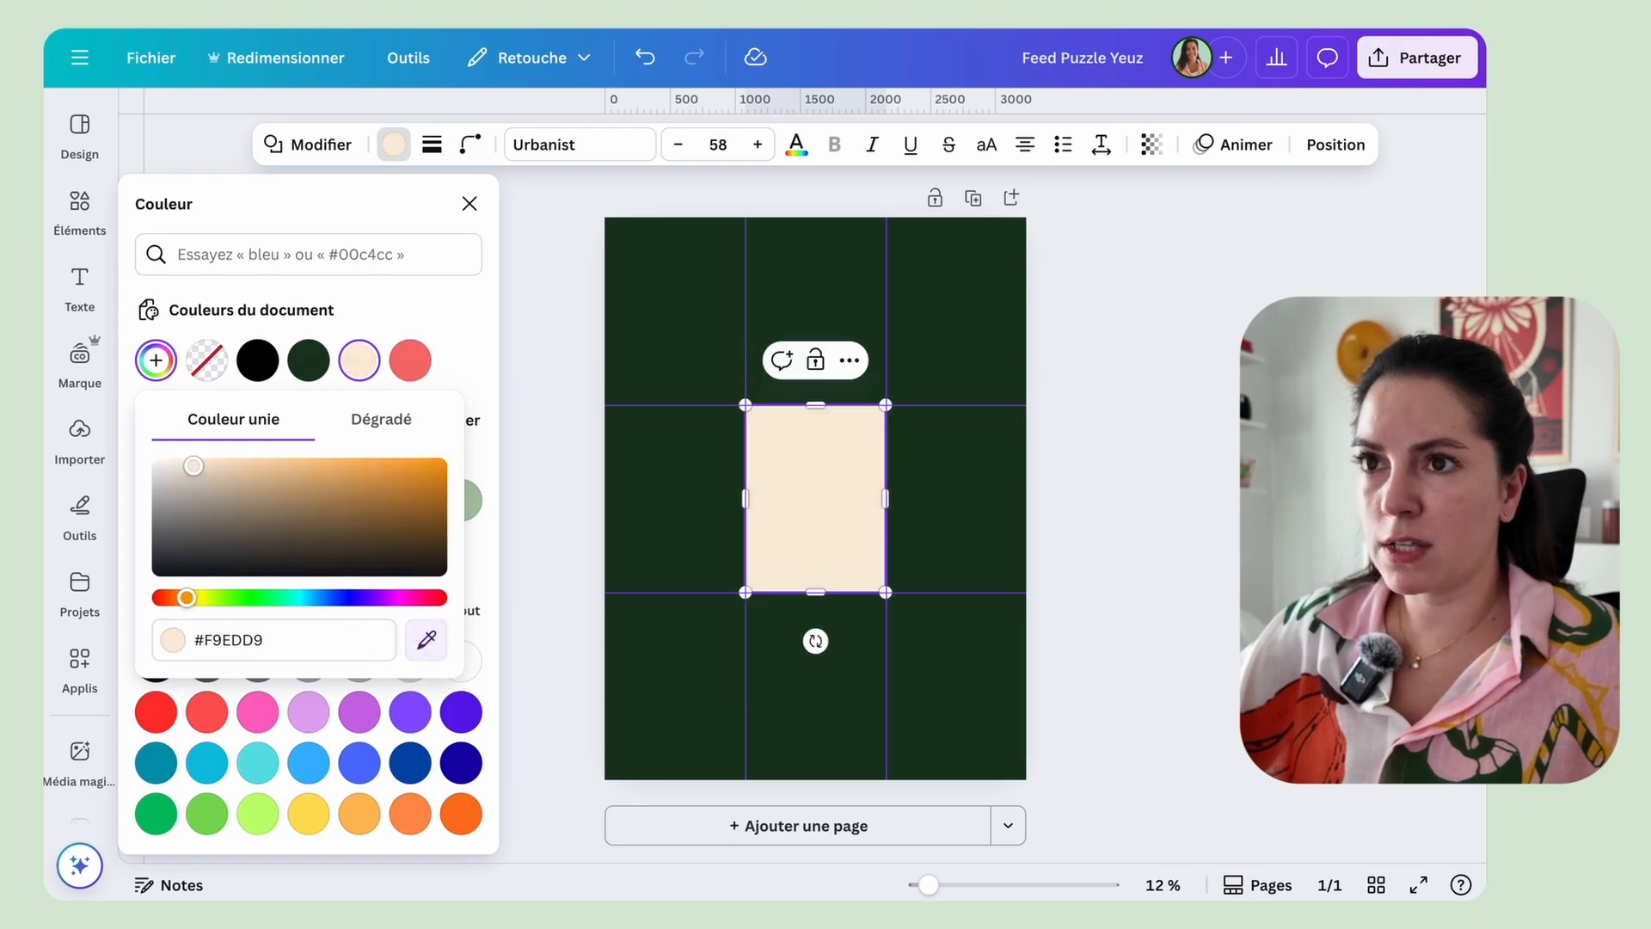
left_click(850, 432)
left_click(79, 355)
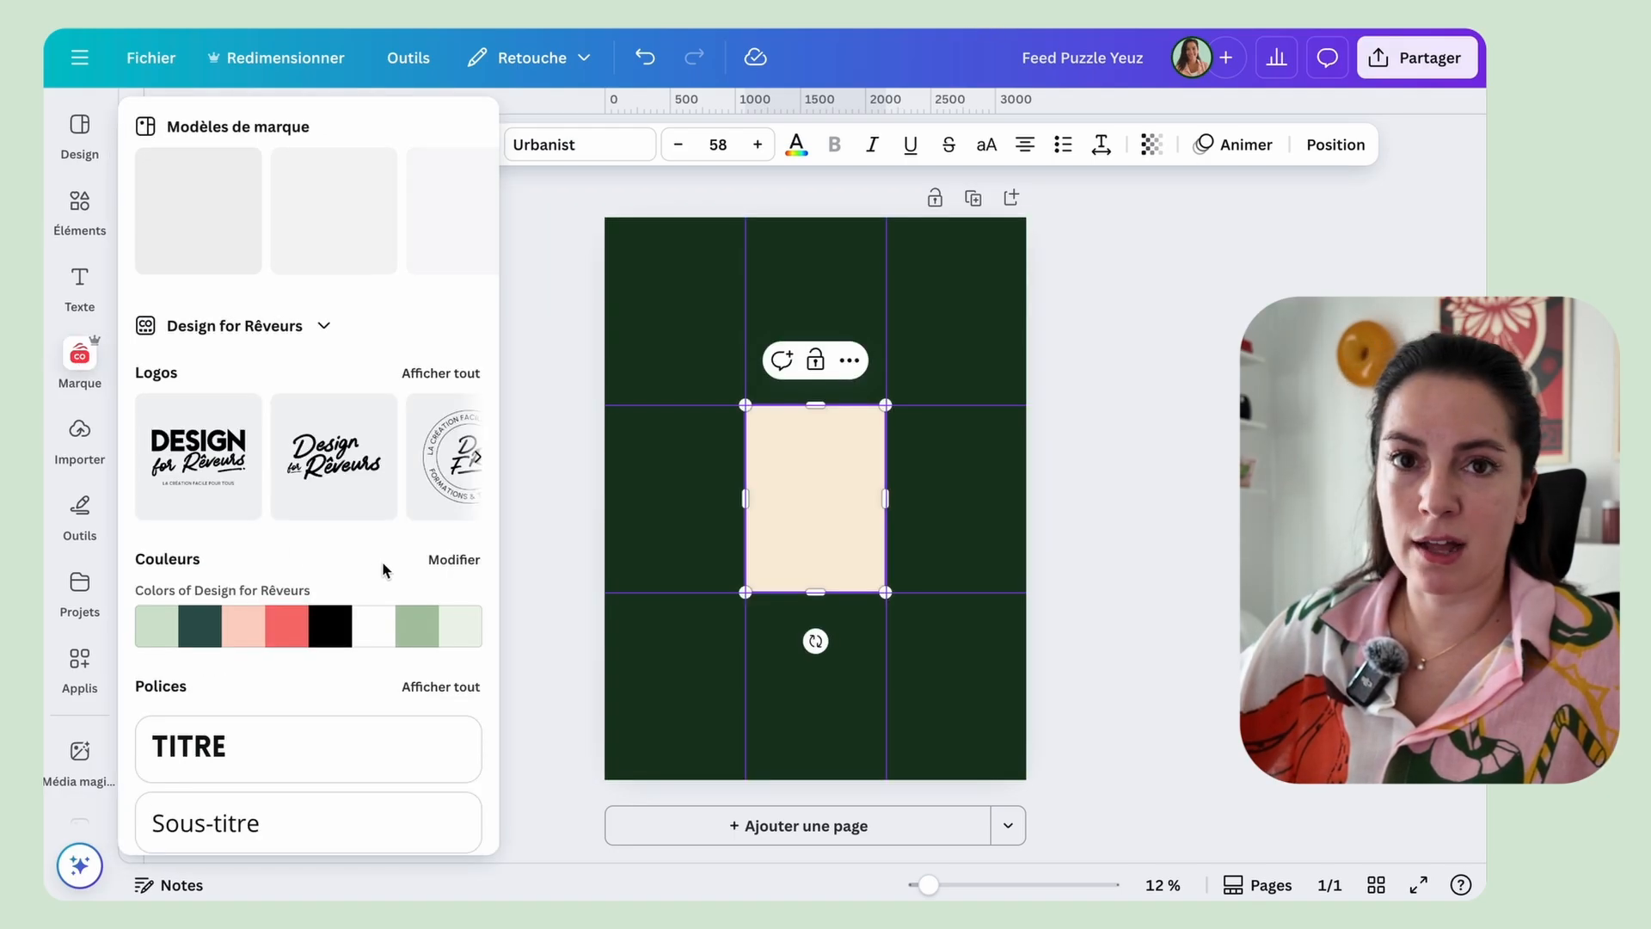
left_click(1063, 420)
left_click(1062, 422)
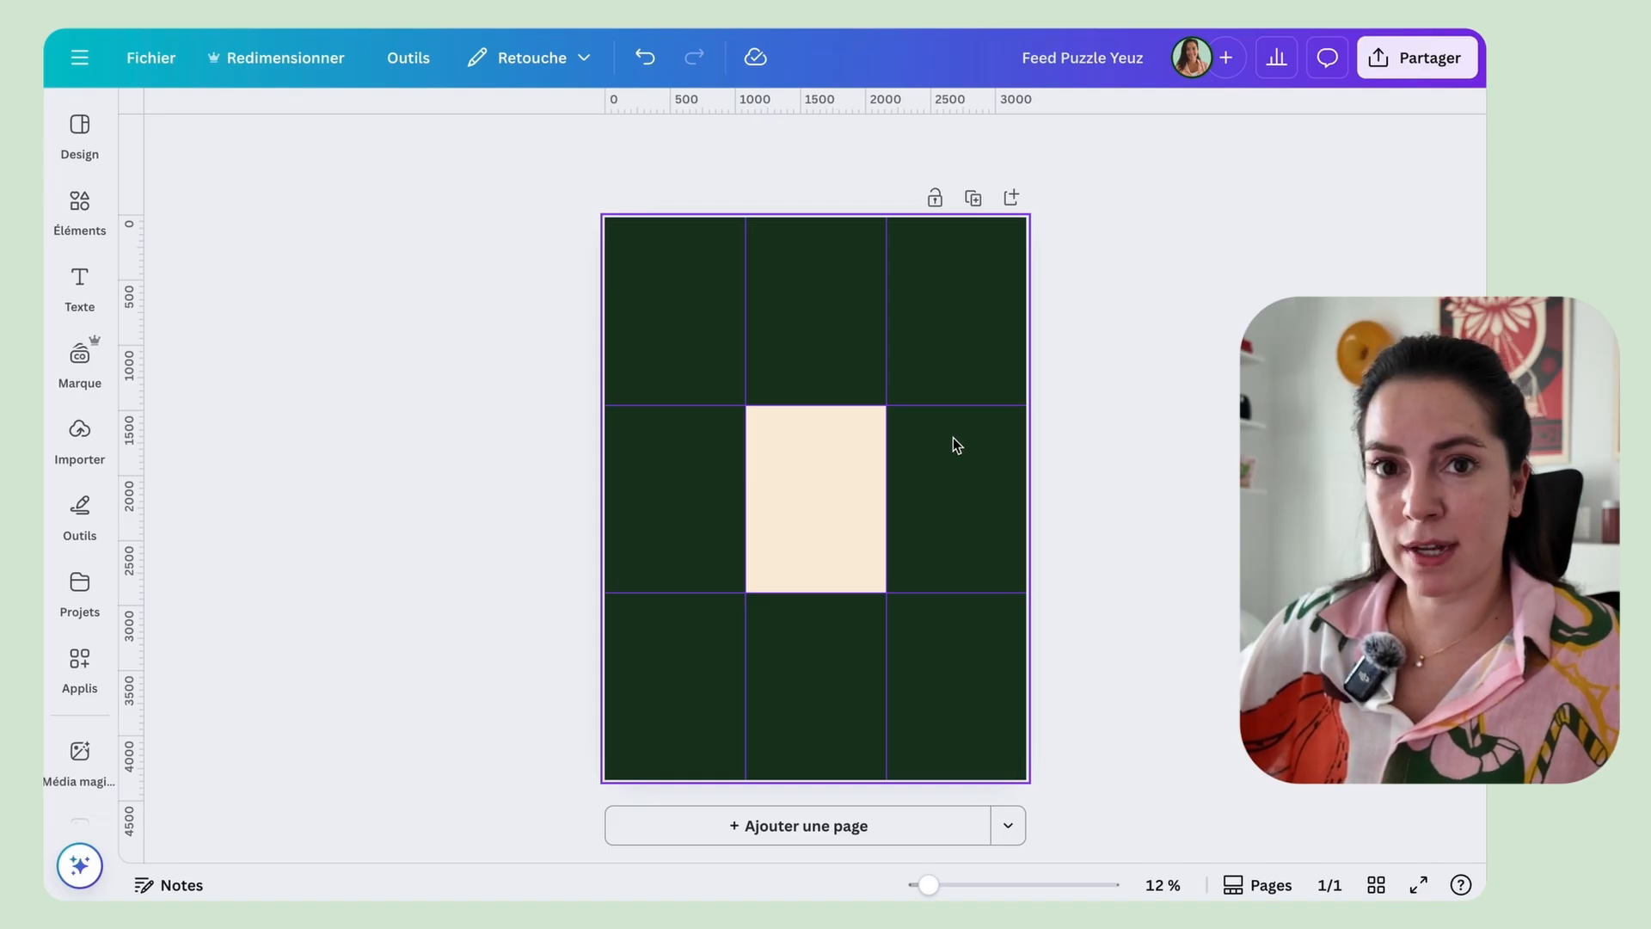
Step: Place the uploaded green Yeüz logo at the centre cell's width and copy it into the middle row's left cell
left_click(86, 449)
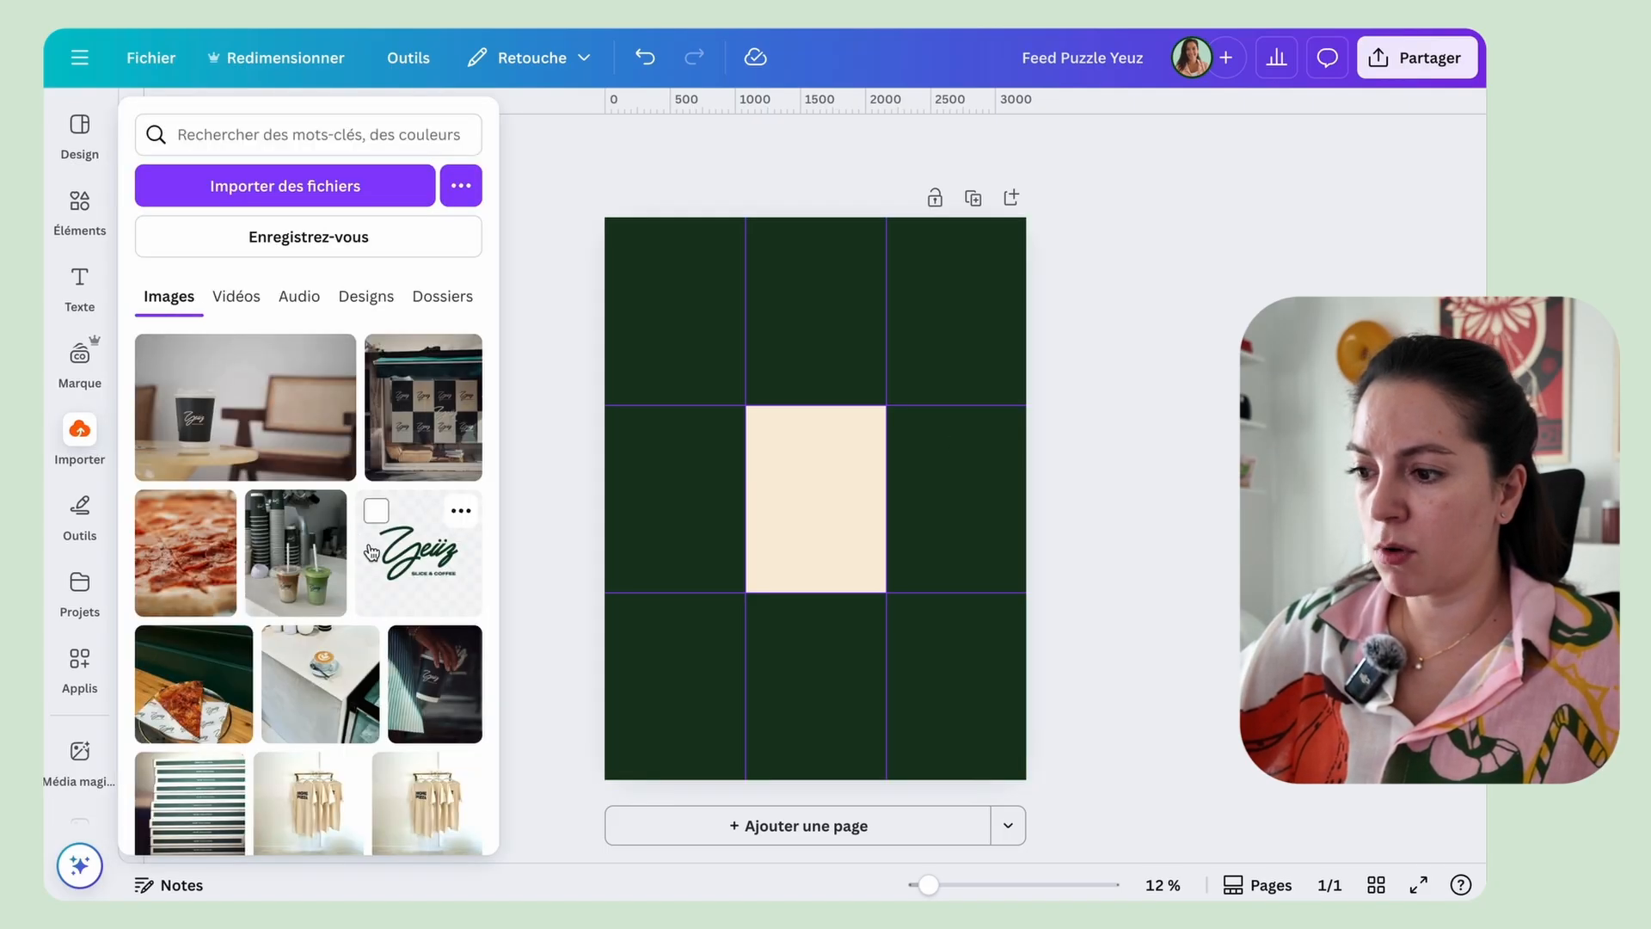
scroll(371, 551, "down", 1)
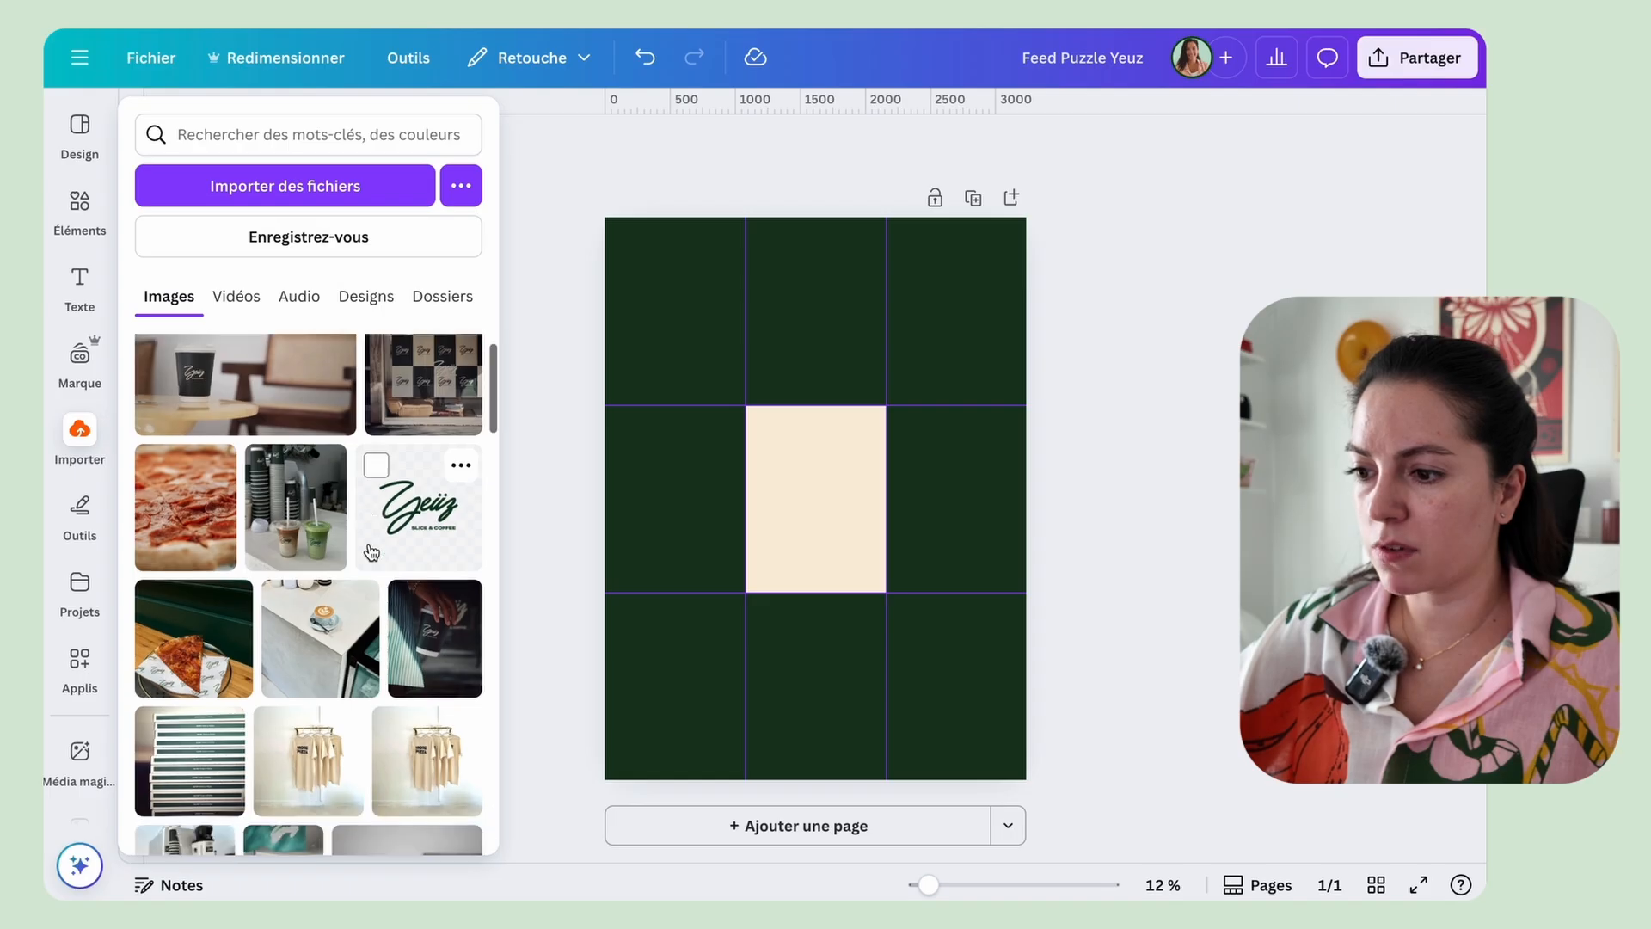
left_click(421, 518)
left_click_drag(941, 369, 884, 427)
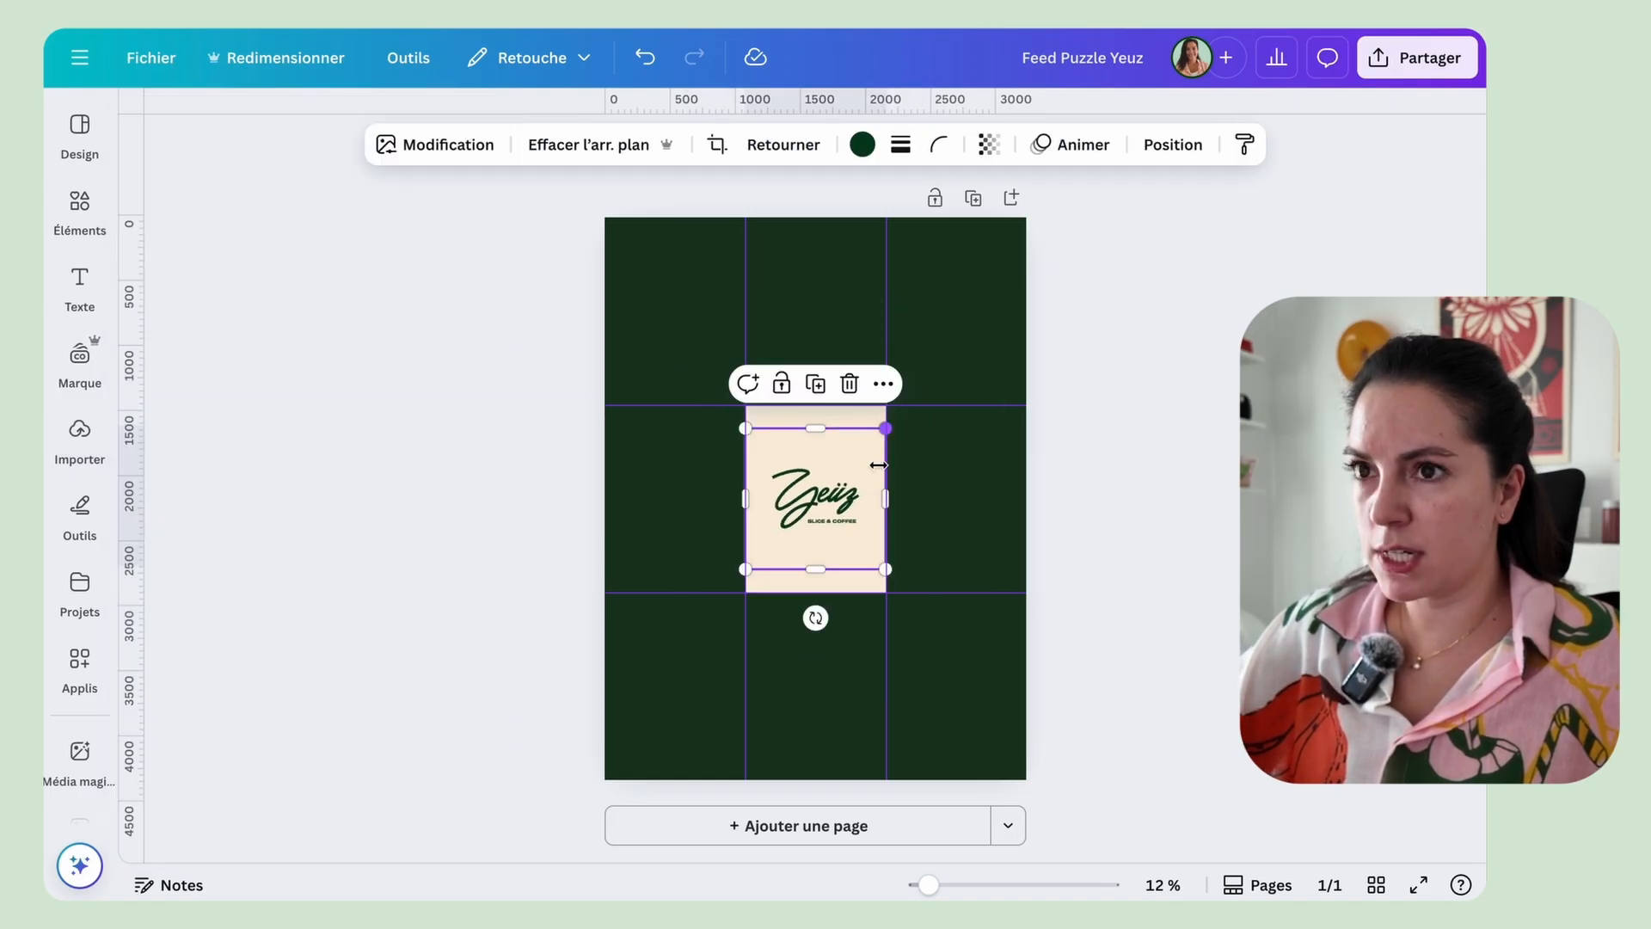
left_click_drag(854, 502, 712, 503)
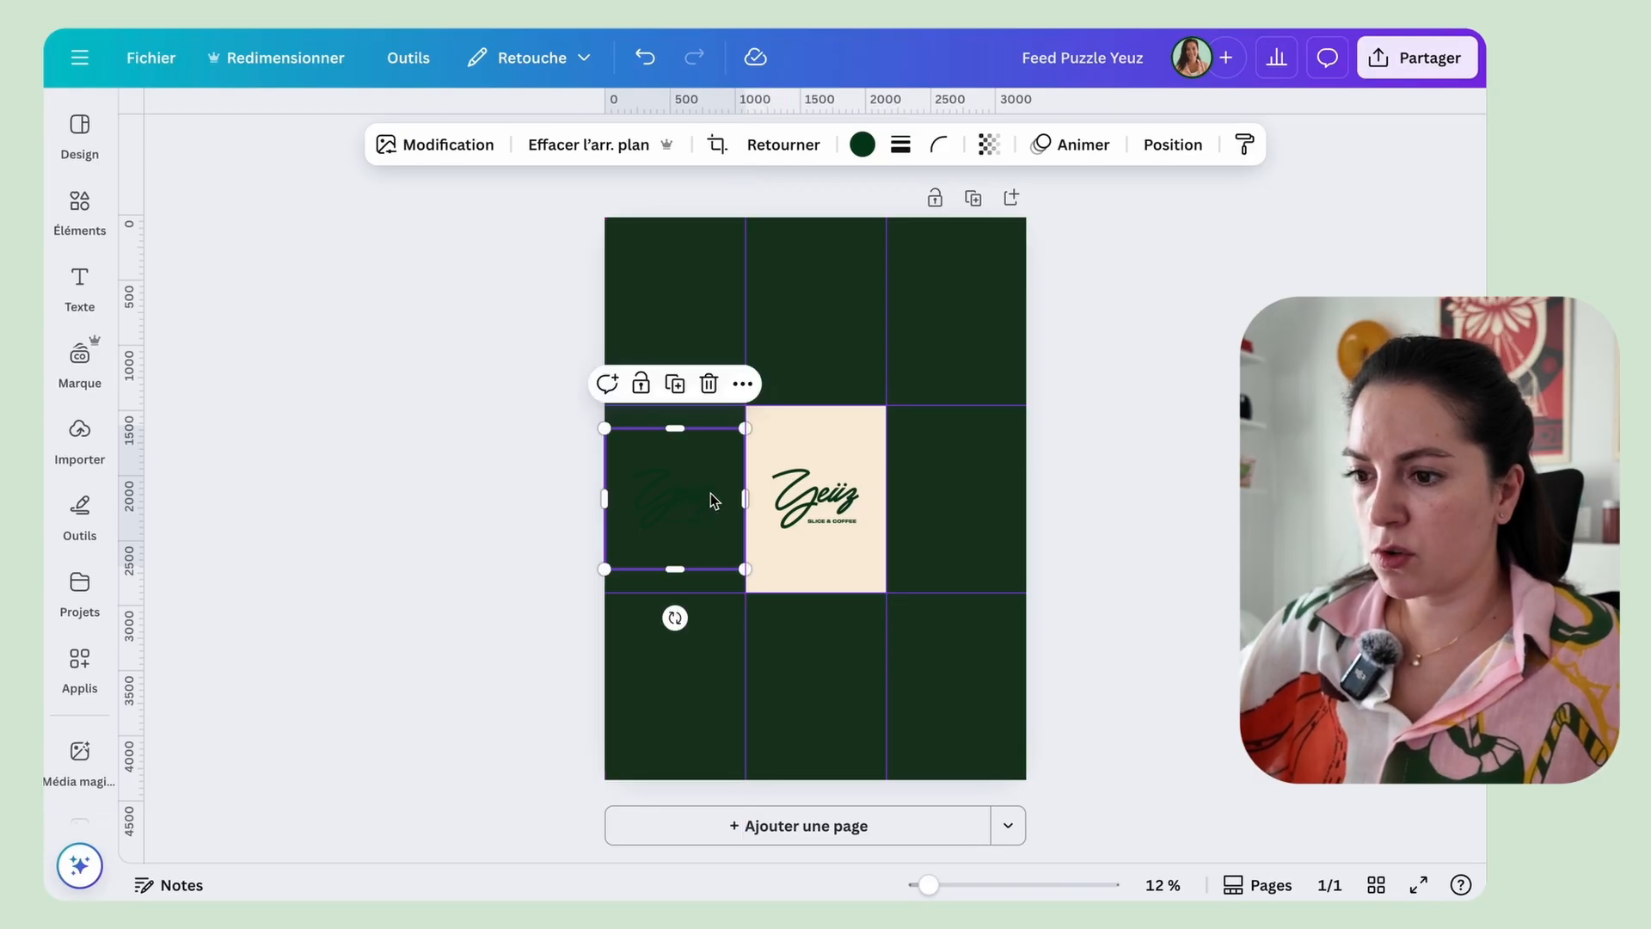
Step: Apply a custom duotone to the left cell's logo, with highlights and shadows both sampled as cream #F9EED9
left_click(451, 155)
scroll(285, 643, "down", 4)
left_click(289, 566)
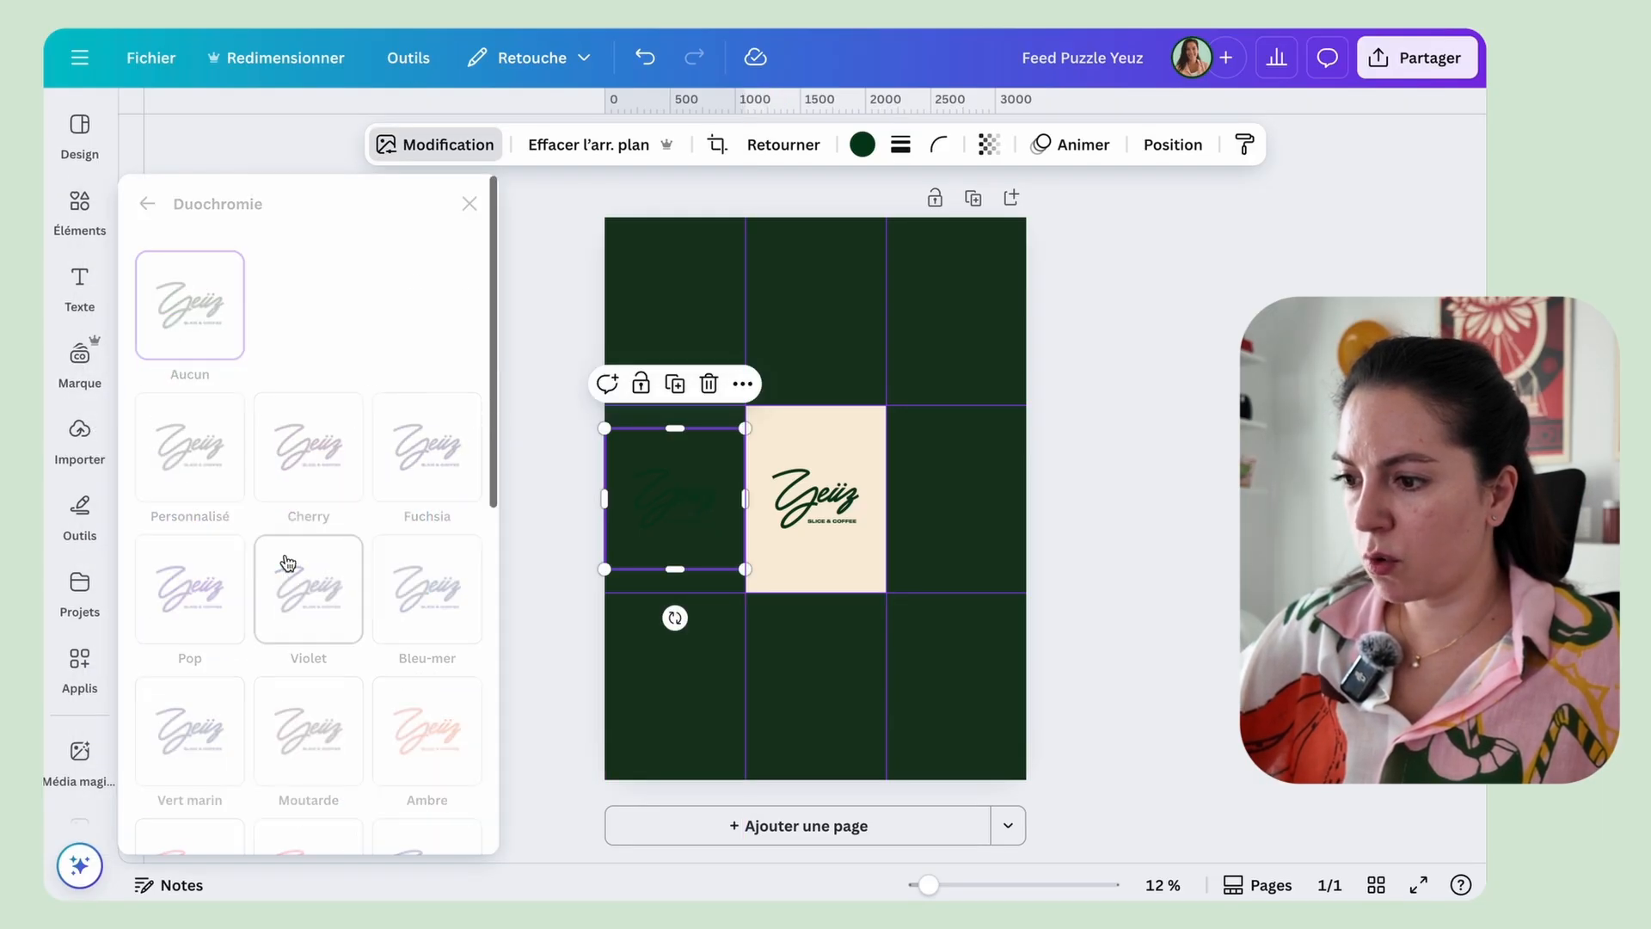
left_click(215, 473)
left_click(464, 559)
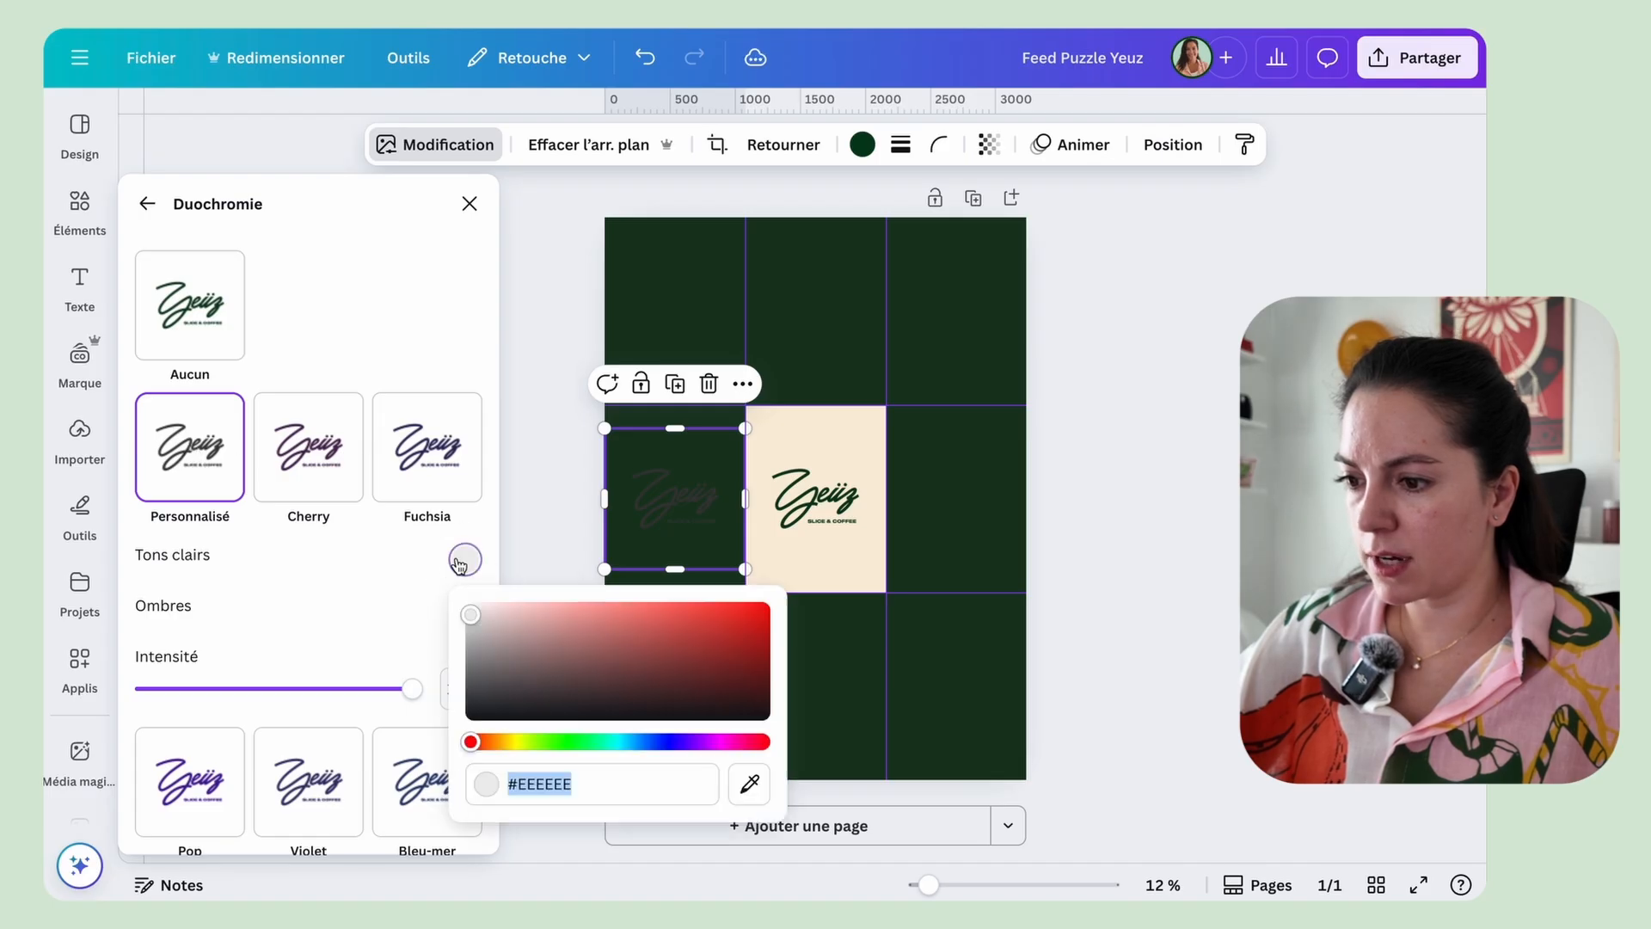
left_click(750, 783)
left_click(817, 521)
left_click(466, 609)
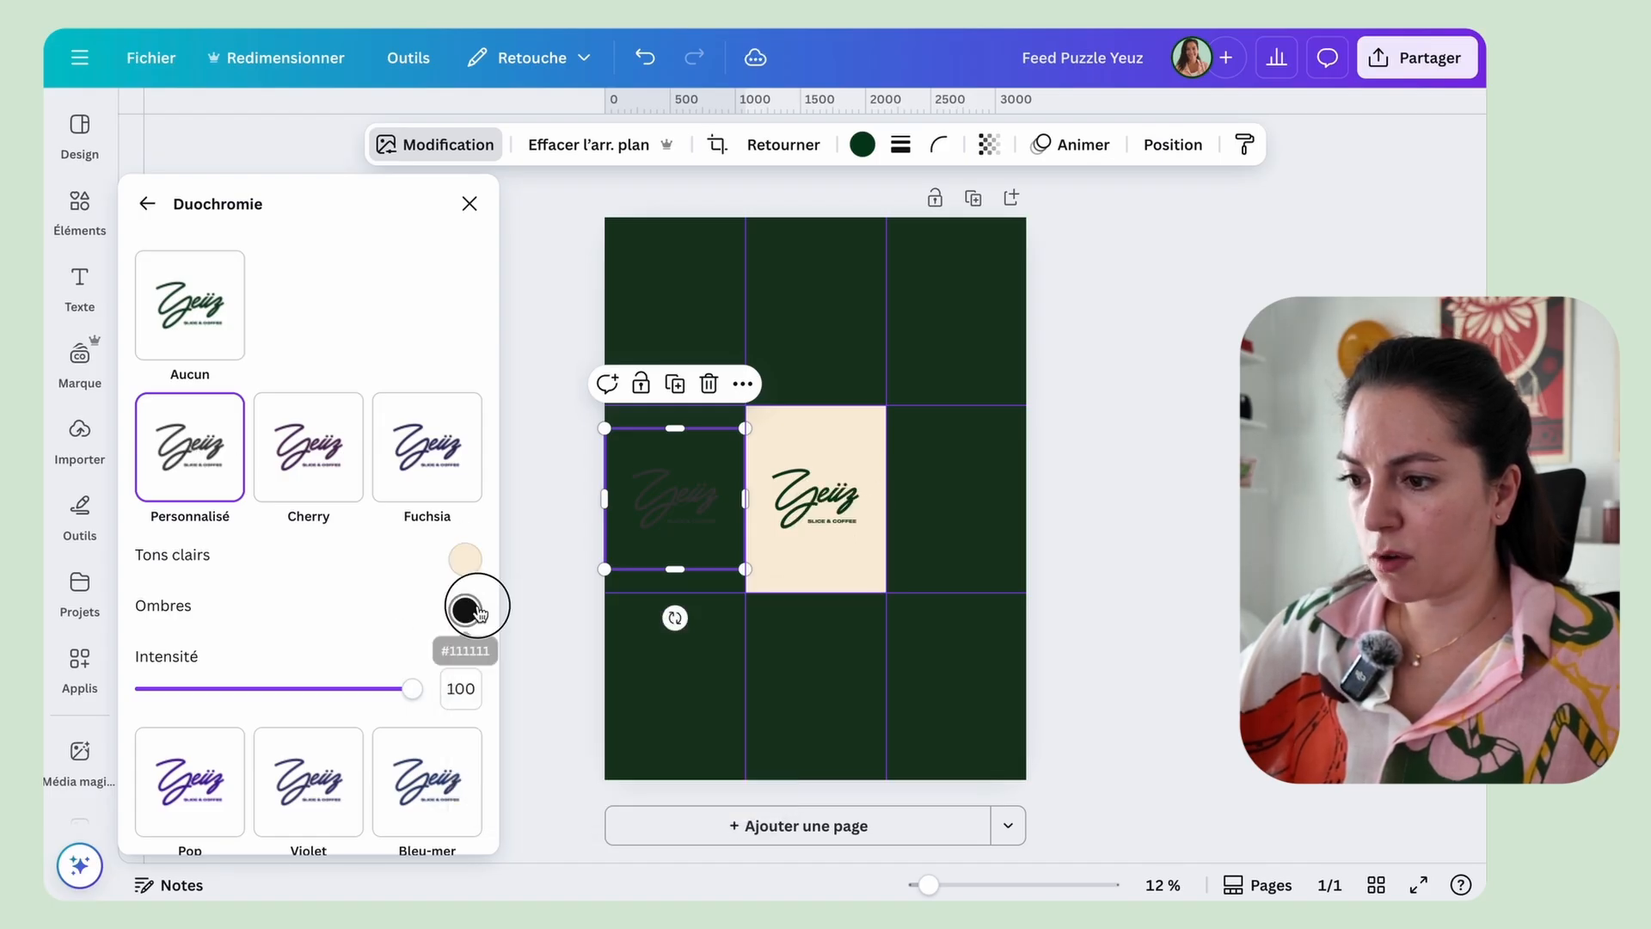
left_click(749, 834)
left_click(806, 559)
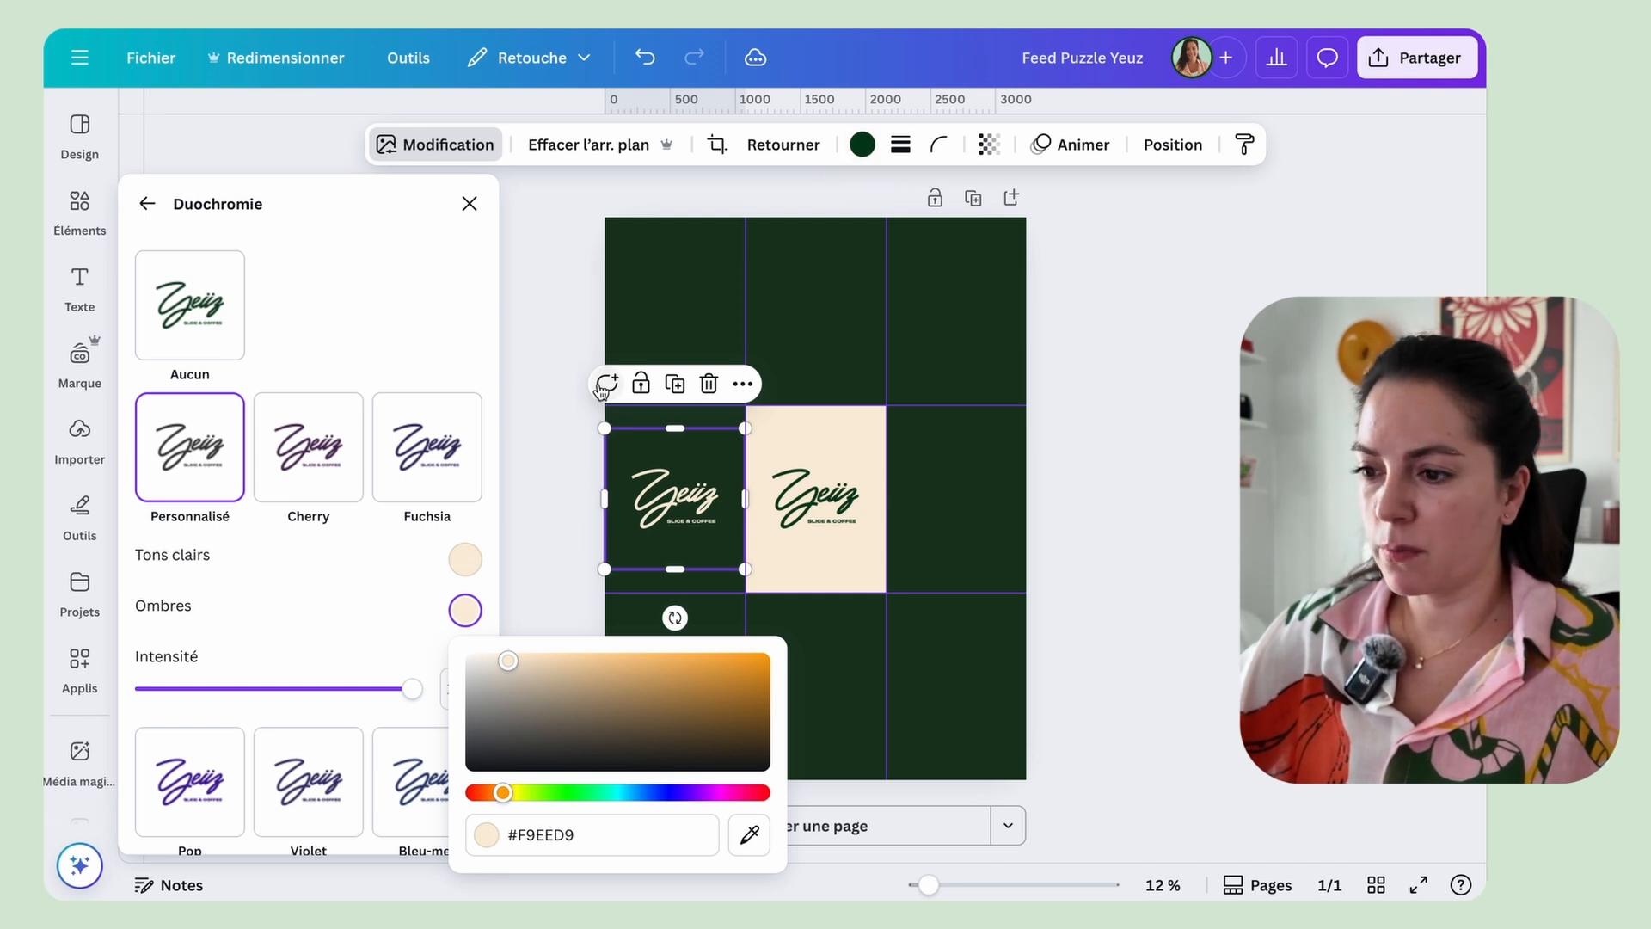
Step: Crop the empty margins around both logos and move the cream logo into the middle row's right cell
left_click(534, 428)
left_click(531, 430)
left_click(683, 469)
left_click_drag(679, 432, 680, 456)
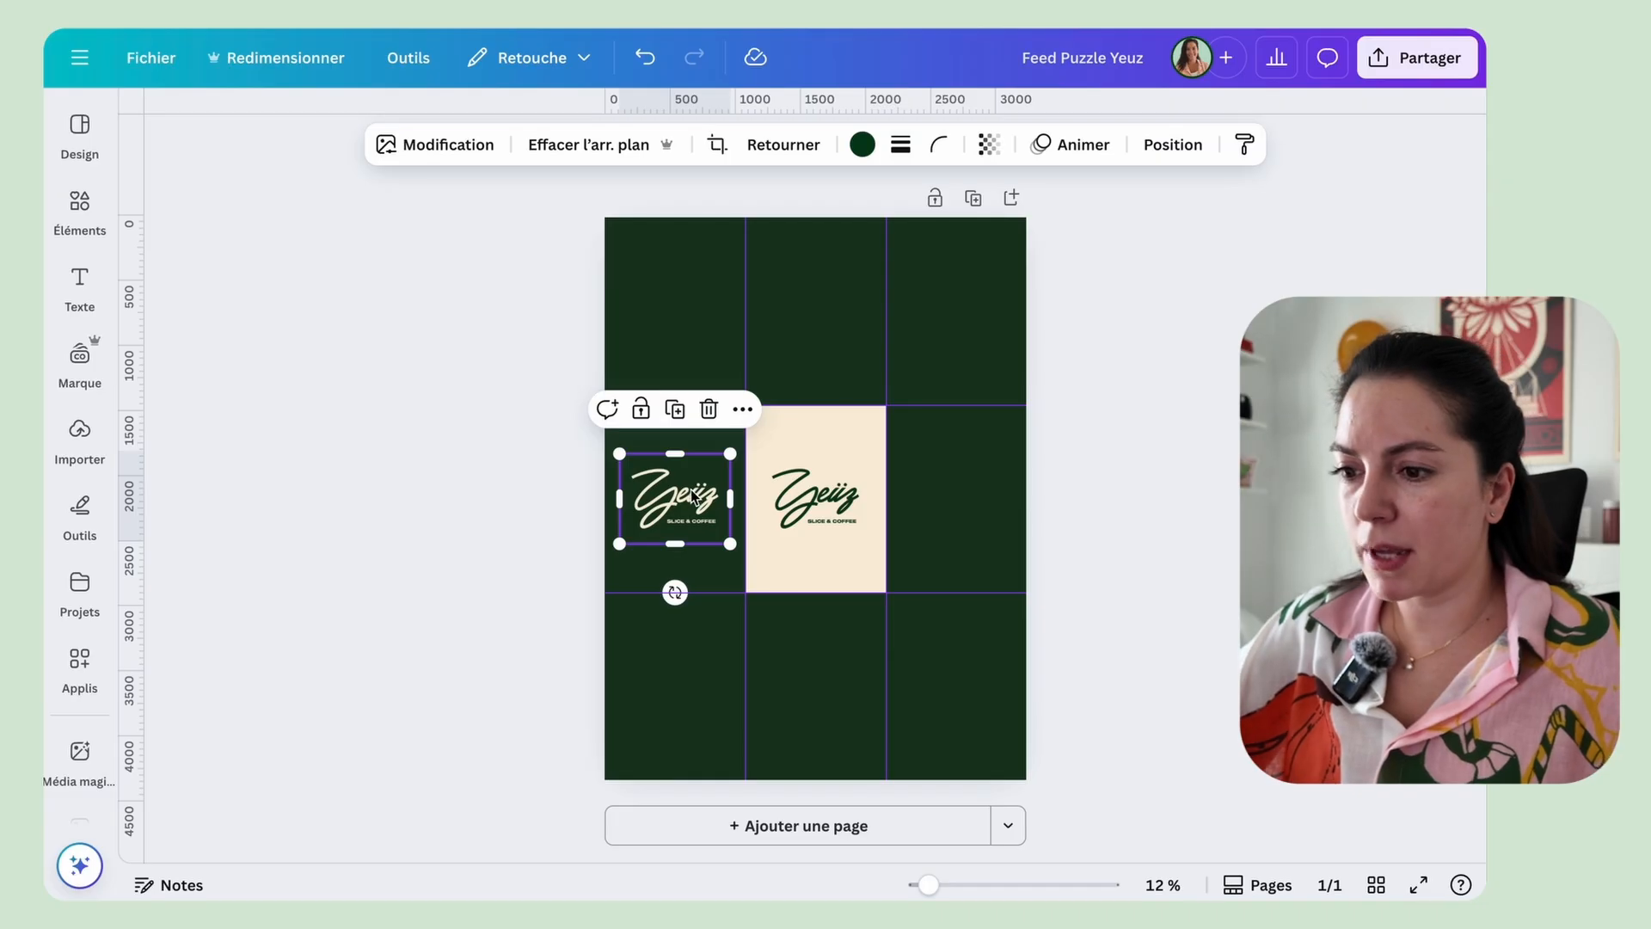
left_click_drag(694, 497, 938, 457)
left_click(823, 446)
left_click_drag(816, 429, 816, 443)
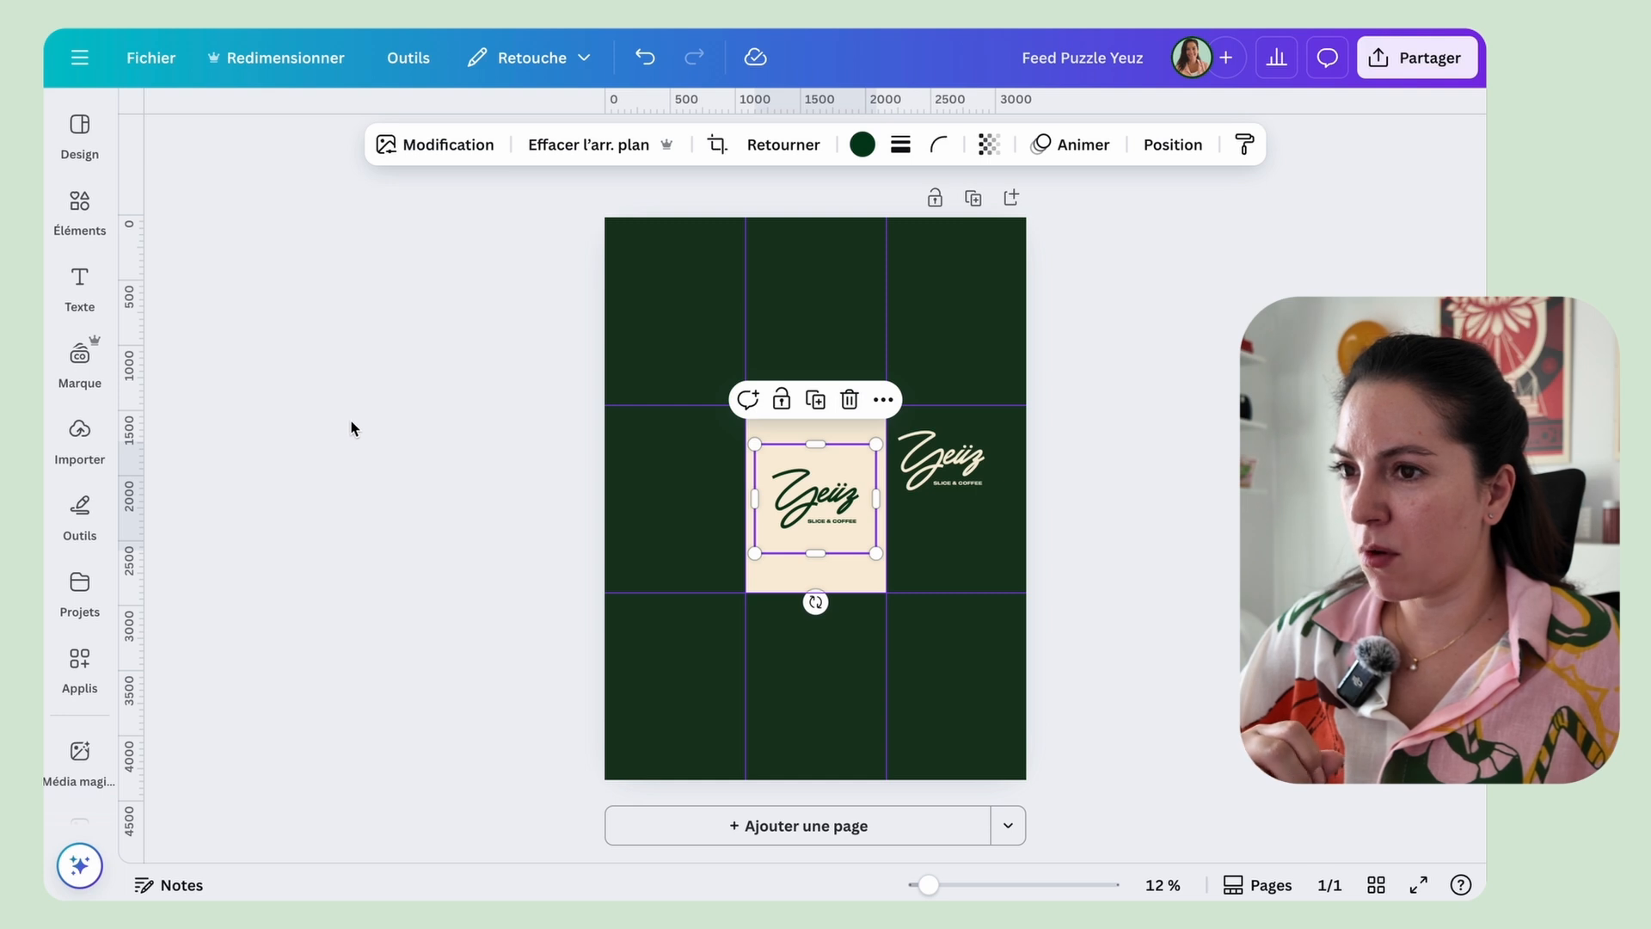
Step: Try the uploaded storefront and pepperoni pizza photos on the page, removing each one
left_click(79, 430)
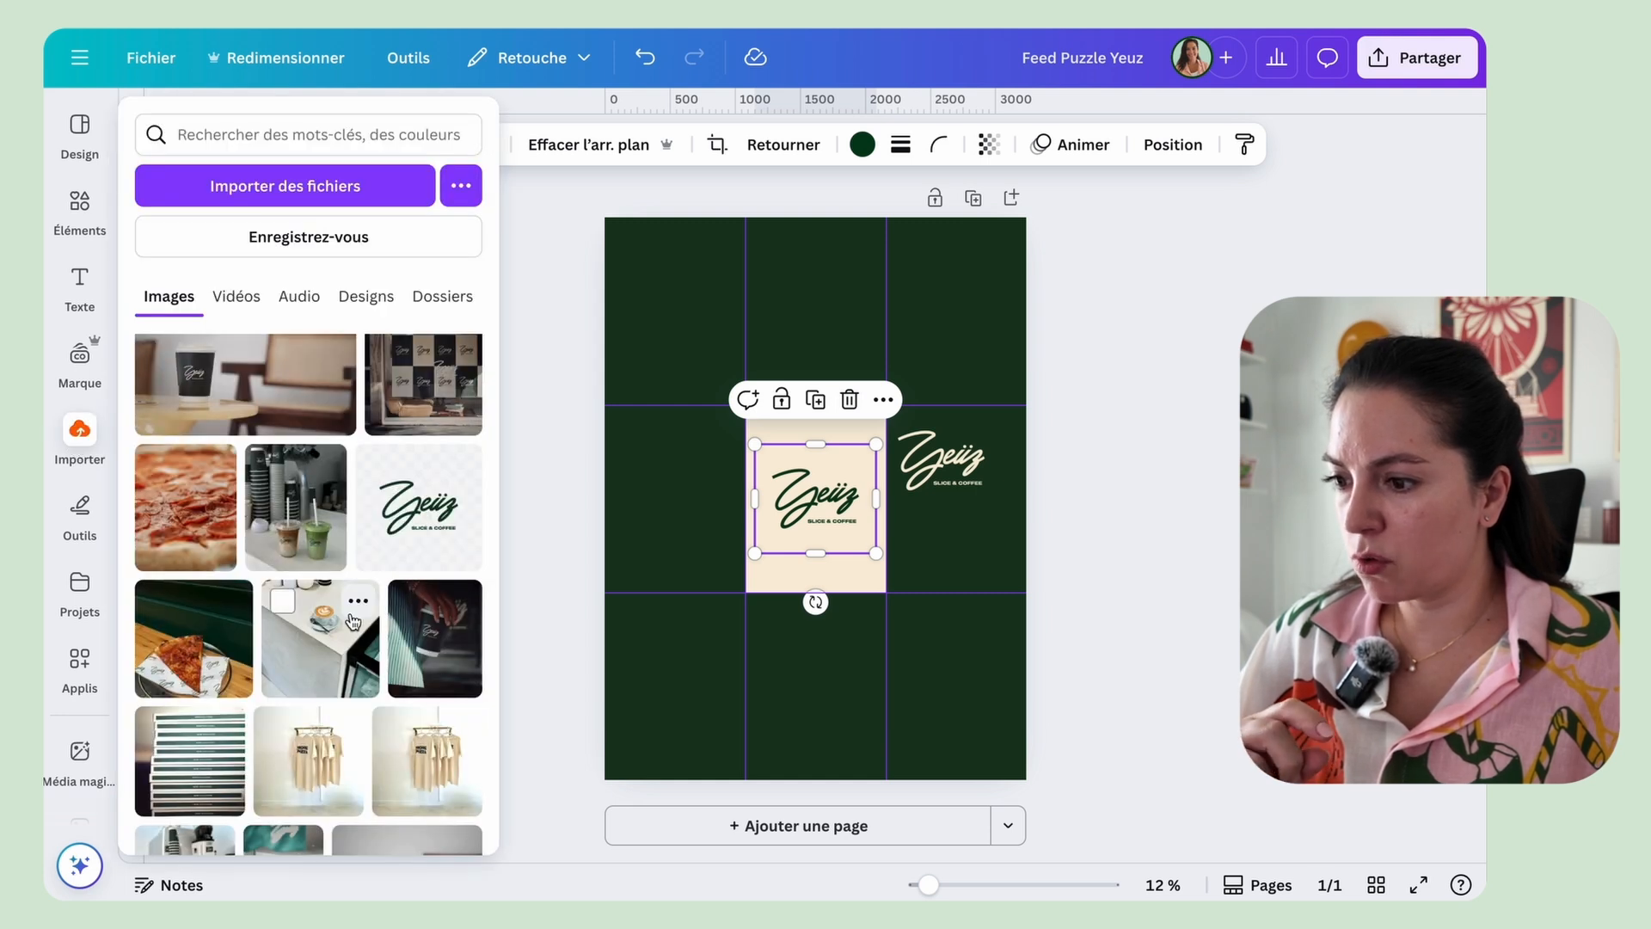
left_click_drag(431, 394, 761, 374)
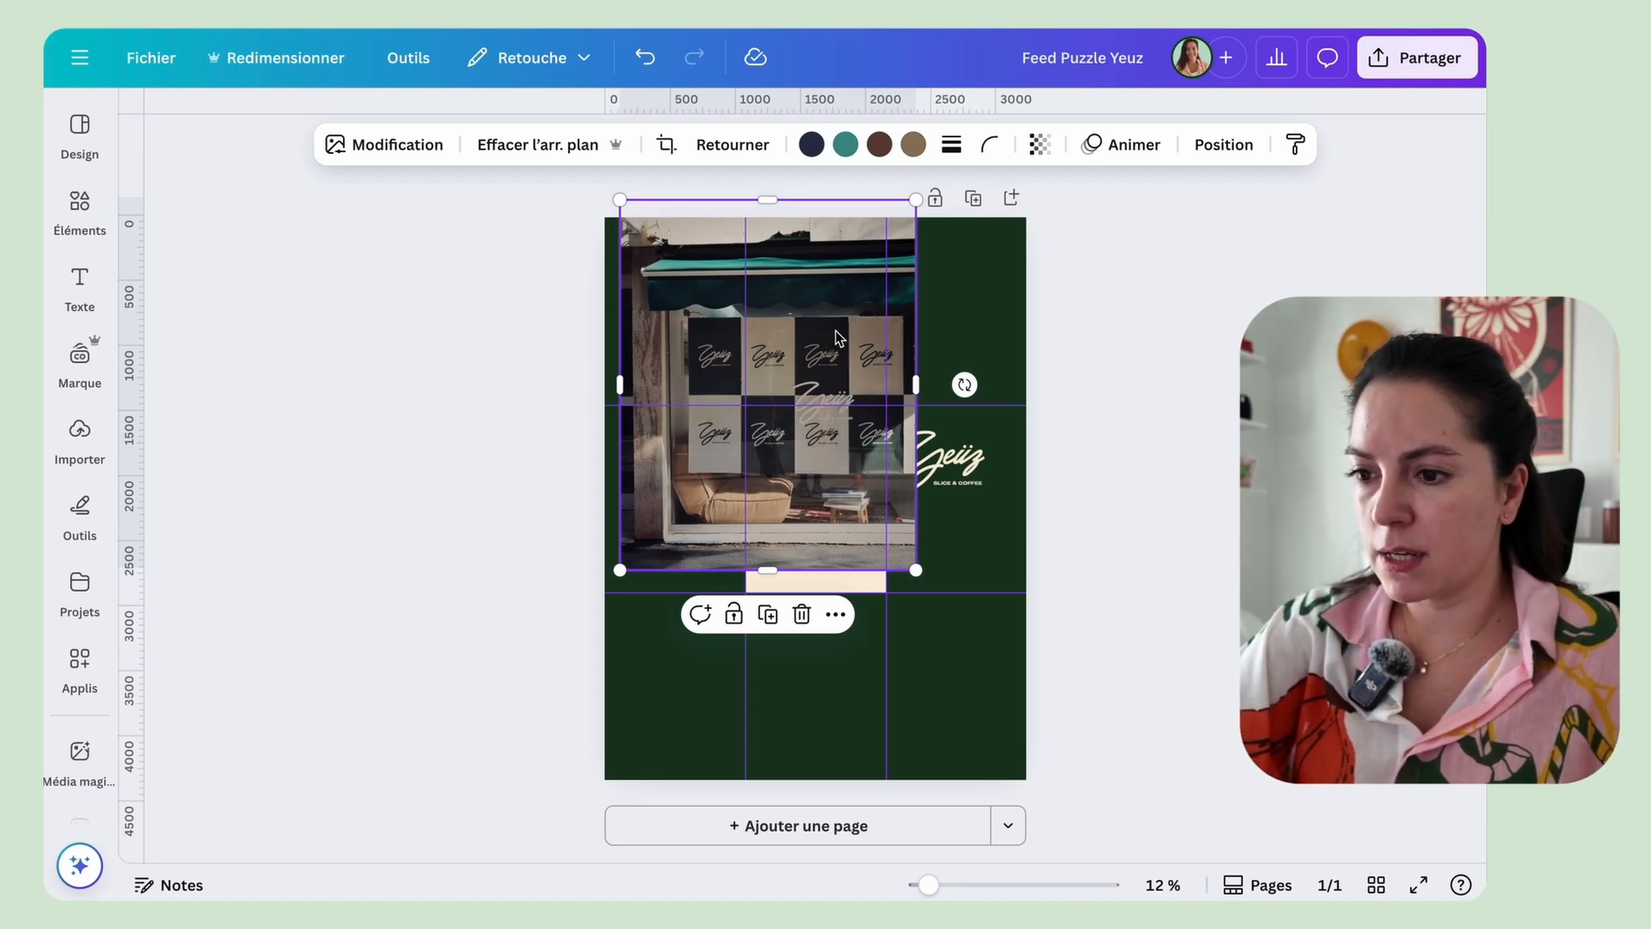
key("Delete")
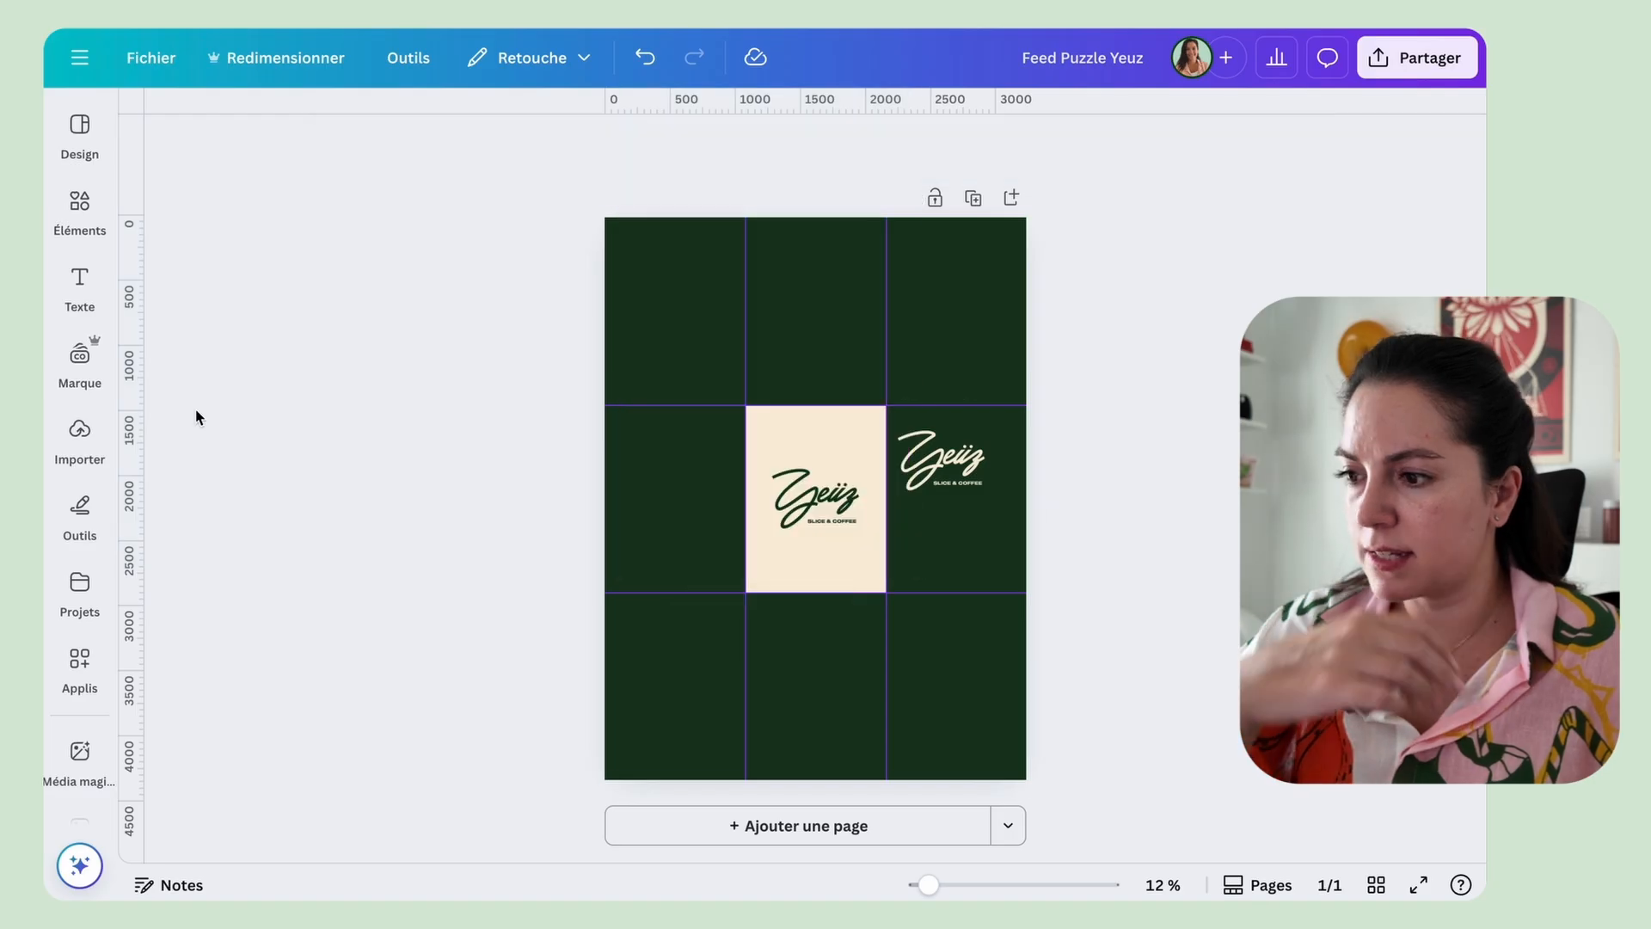
left_click(101, 440)
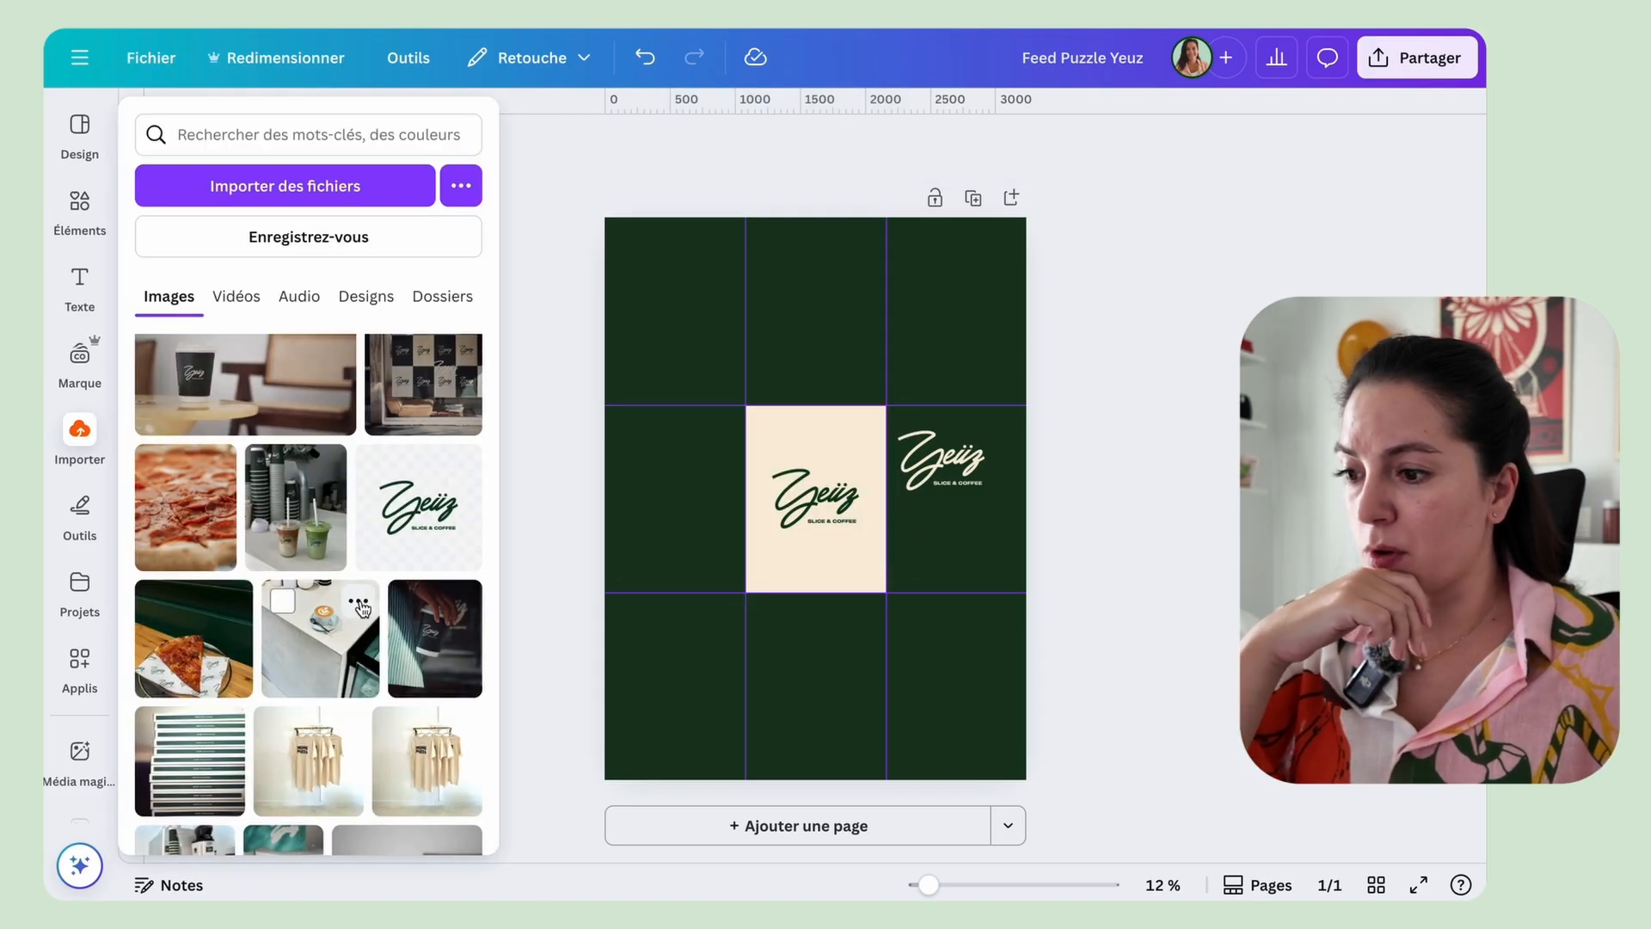
left_click(206, 531)
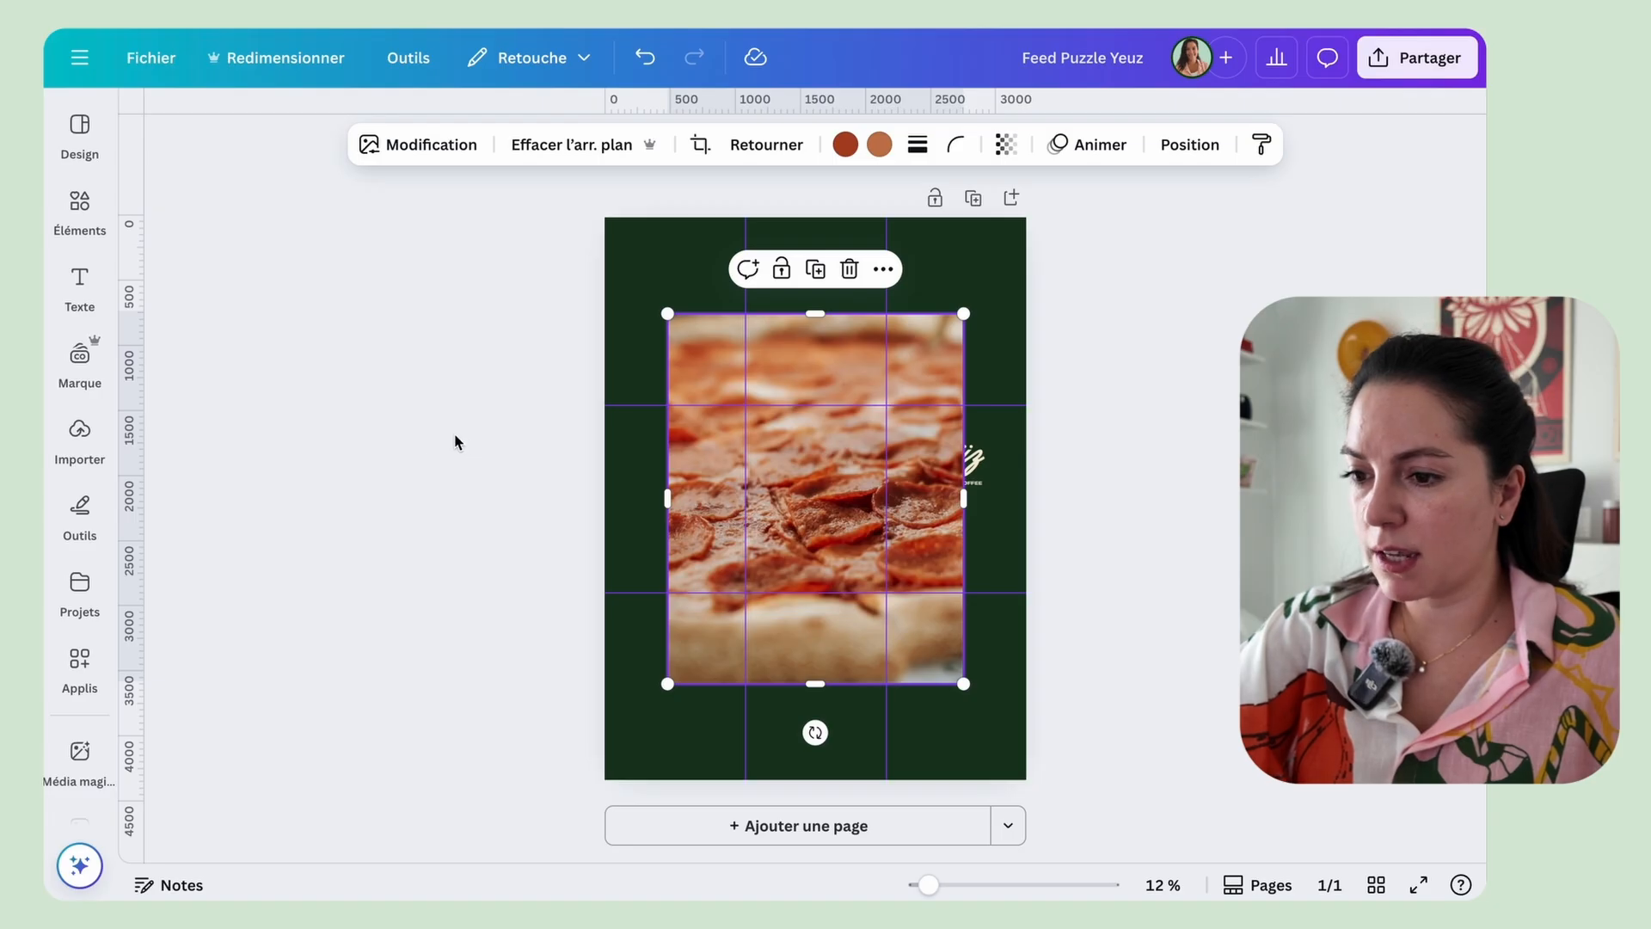
left_click(82, 360)
Step: Browse the uploads and try the photo of two staff at the counter across the first two columns, removing it again
left_click(79, 432)
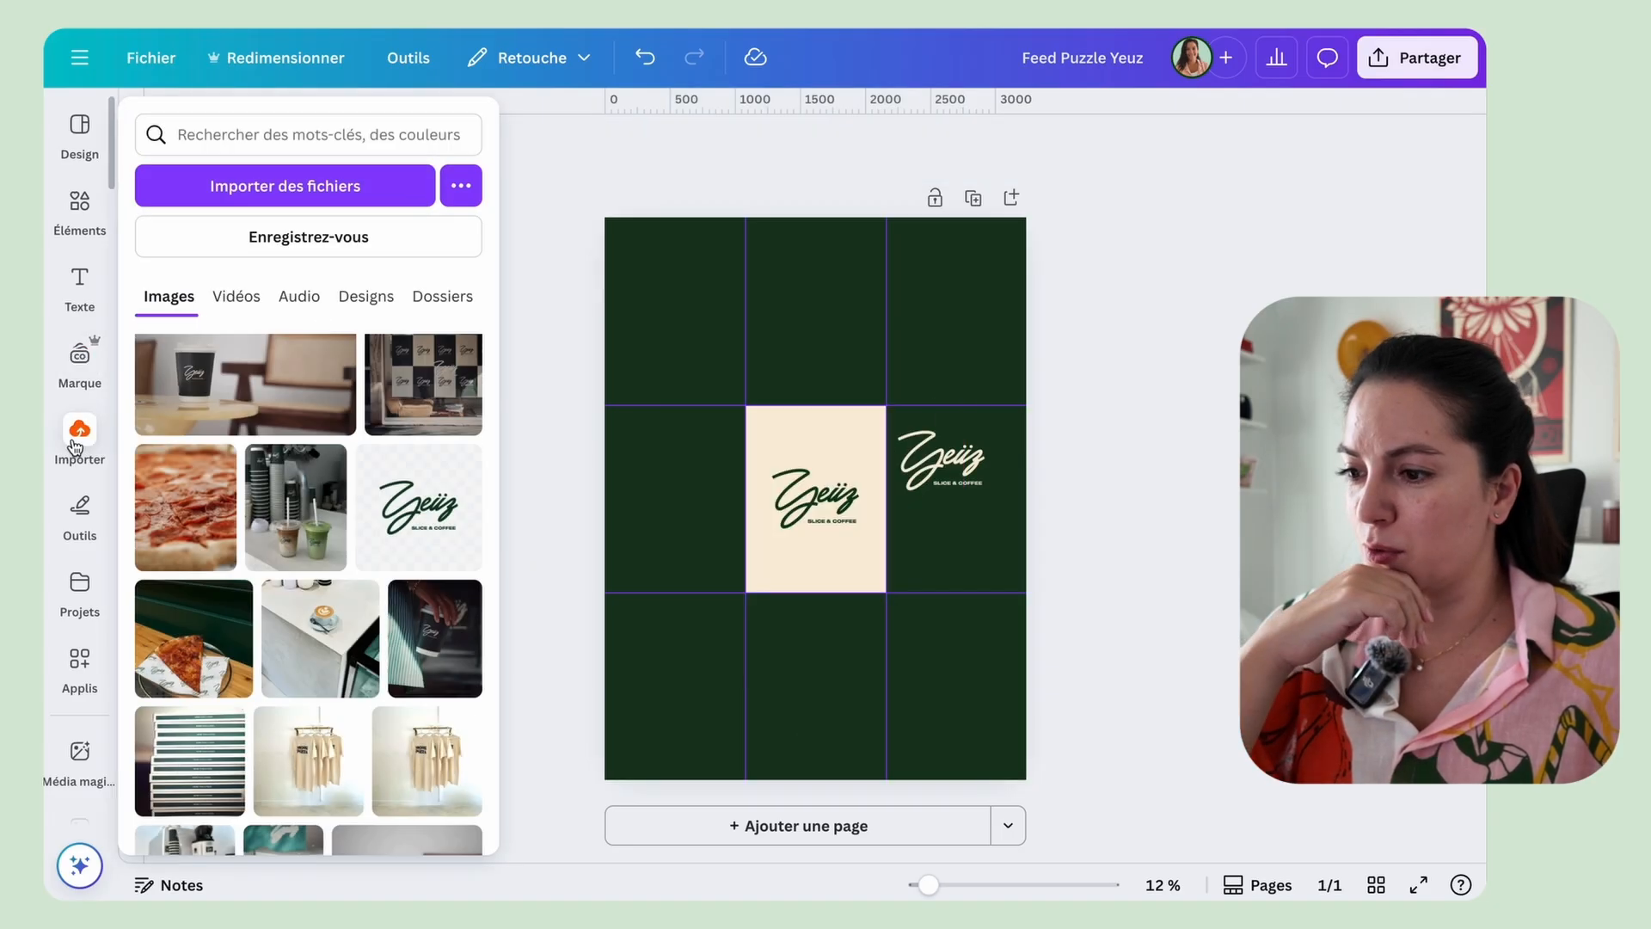
scroll(348, 632, "down", 1)
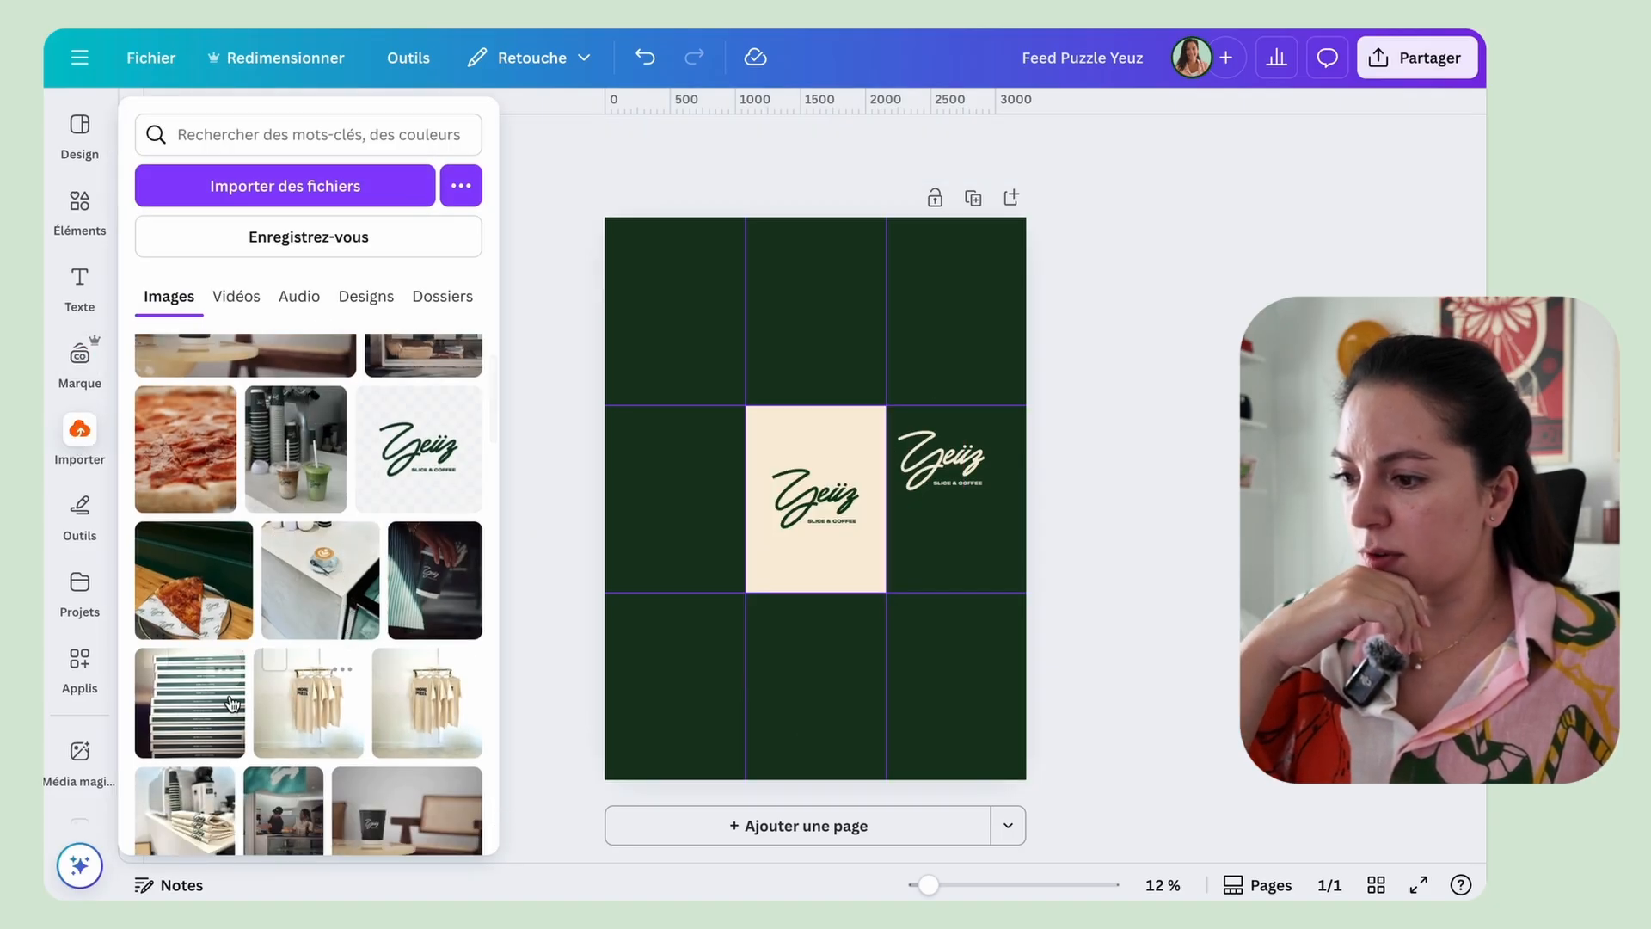
scroll(227, 721, "down", 3)
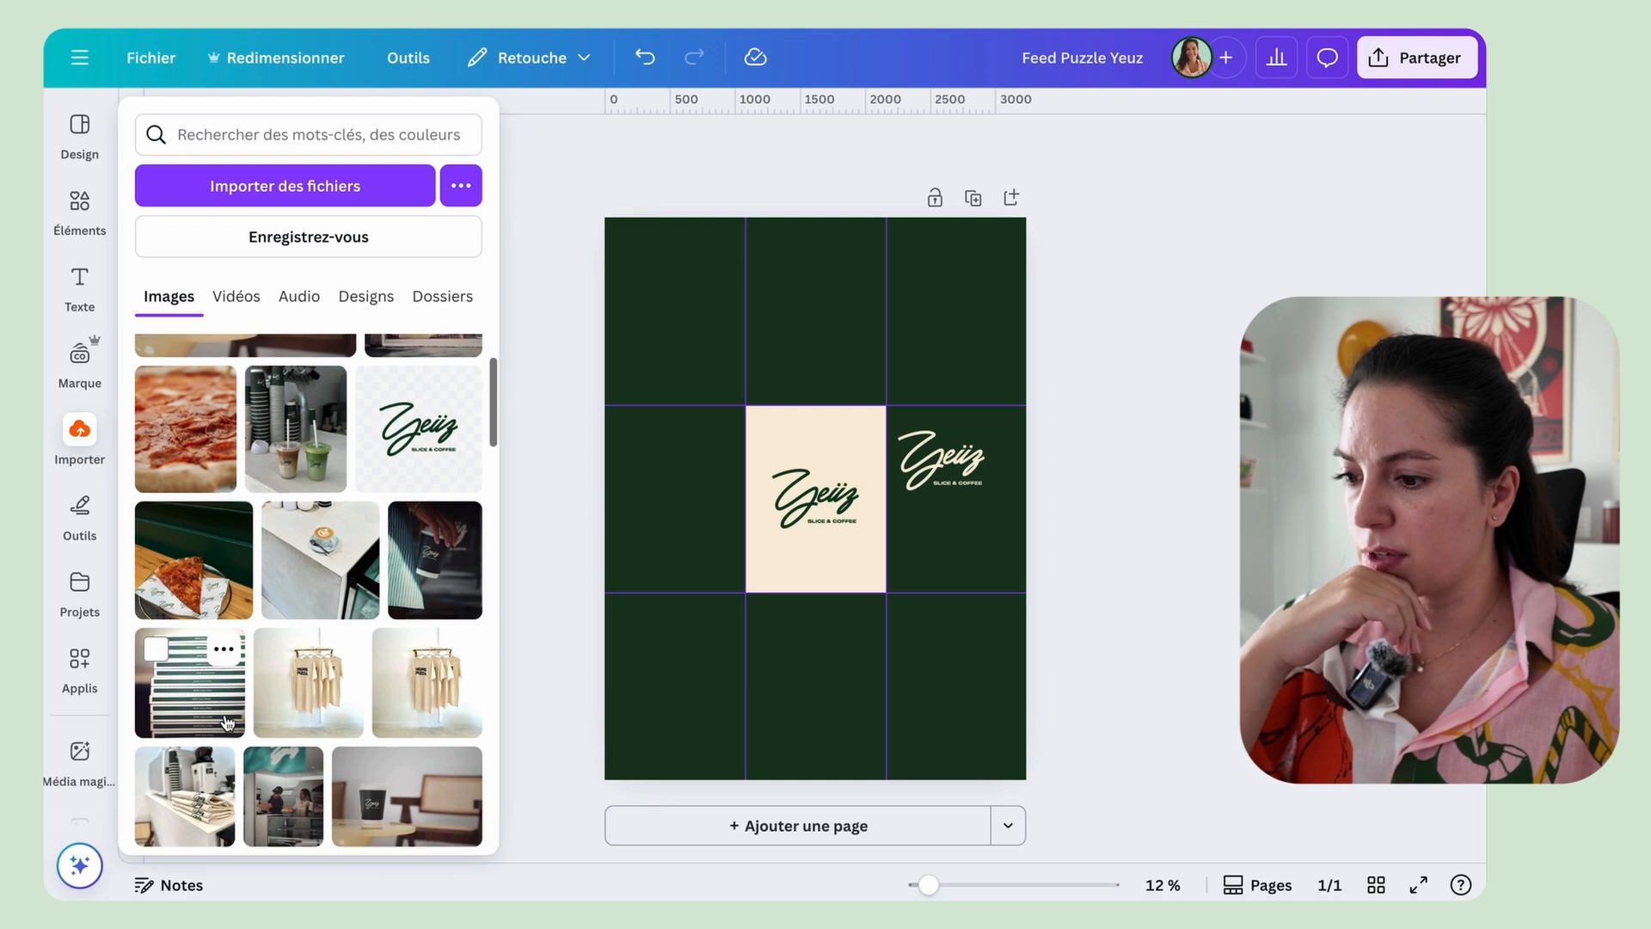
scroll(318, 711, "up", 3)
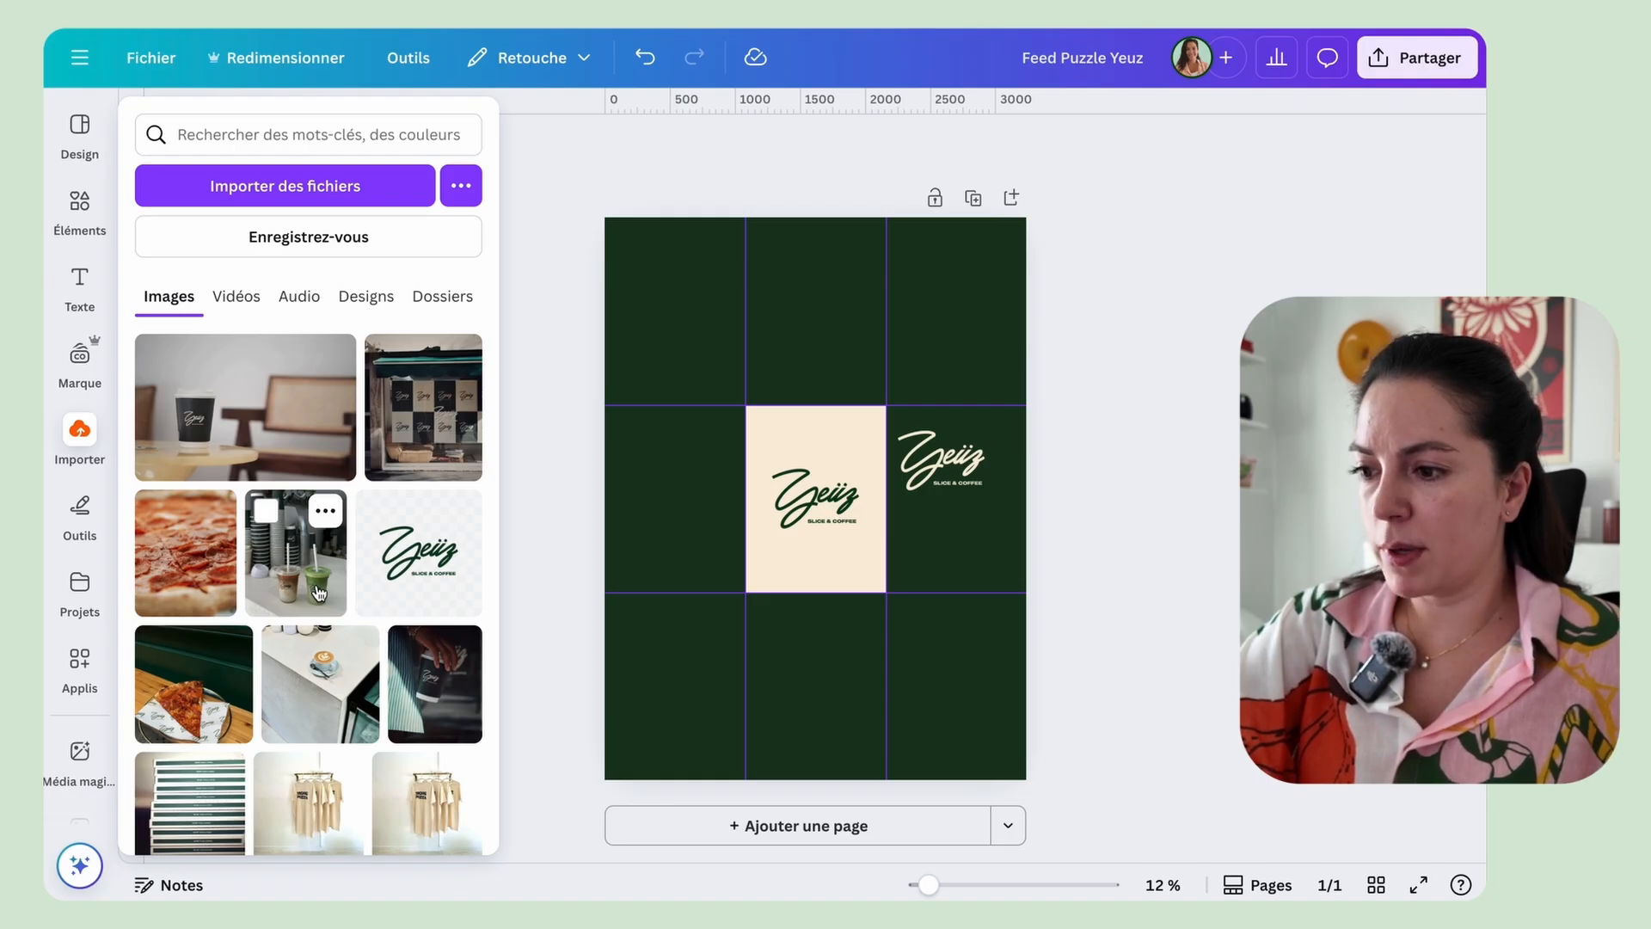
scroll(319, 593, "down", 3)
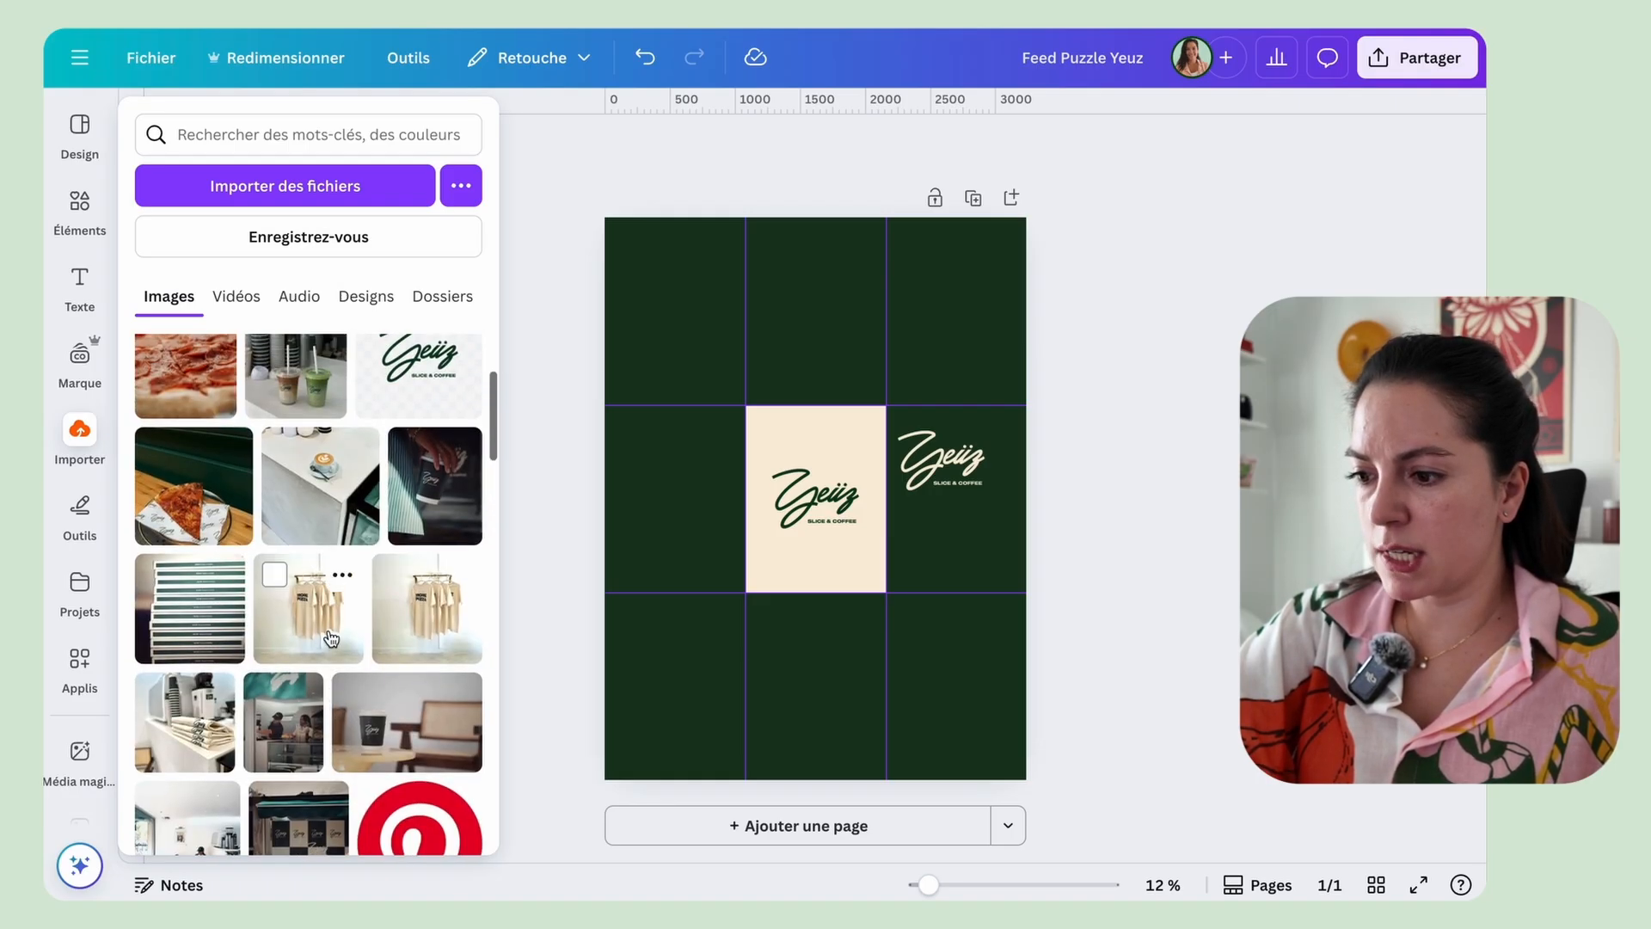
left_click(283, 727)
left_click_drag(791, 548, 770, 377)
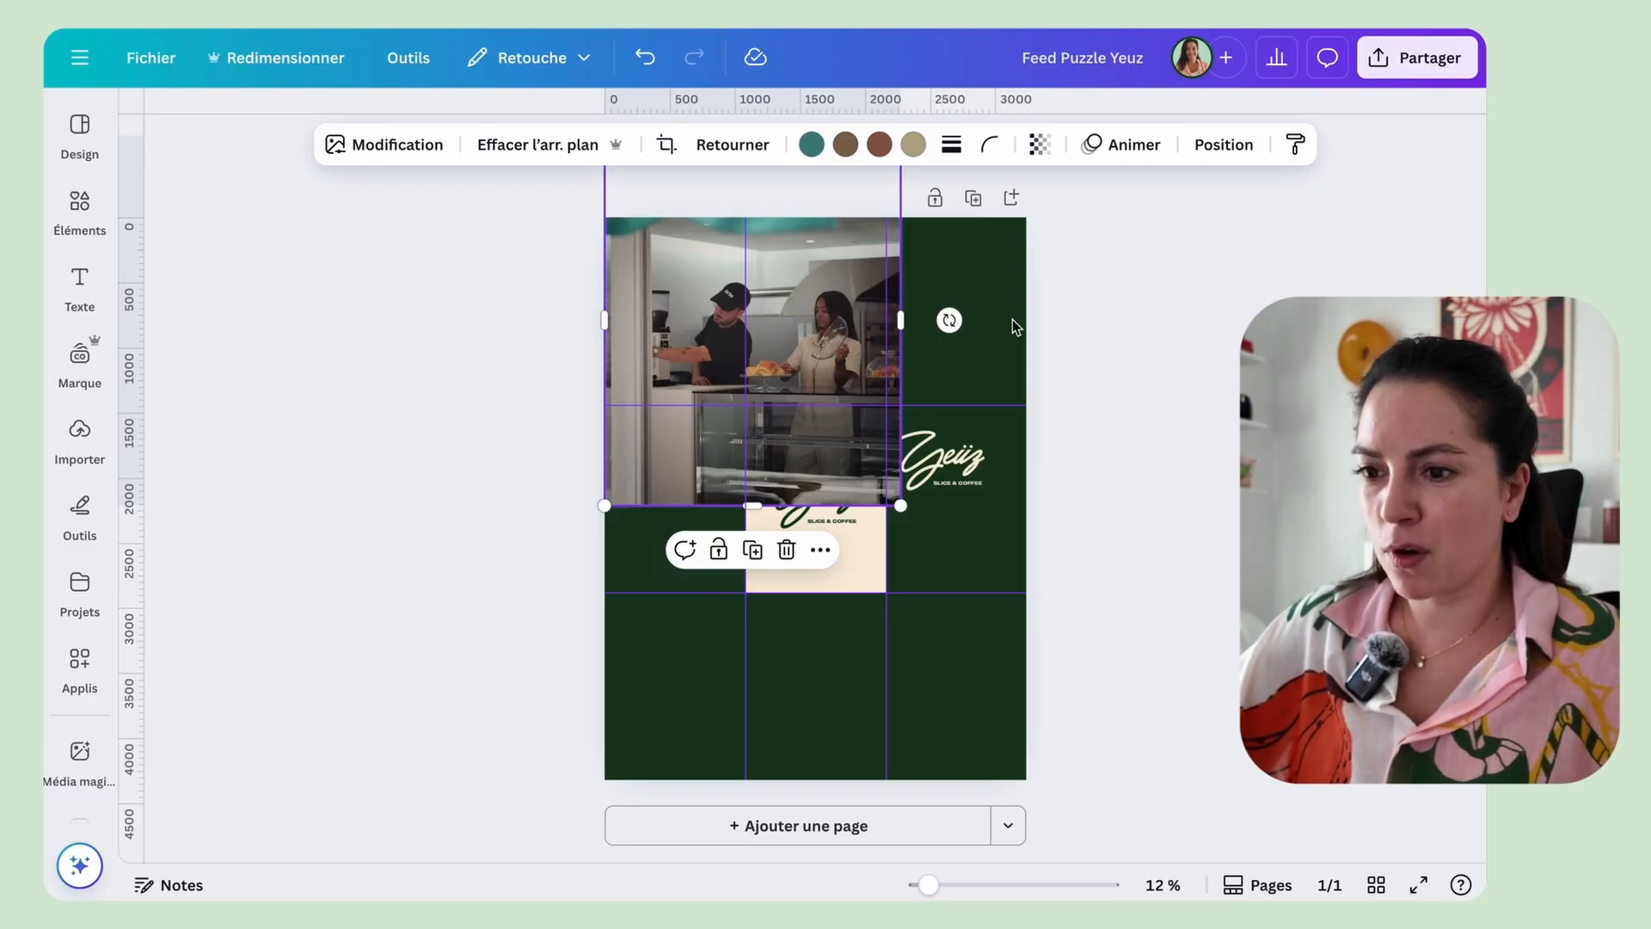
left_click_drag(900, 505, 885, 487)
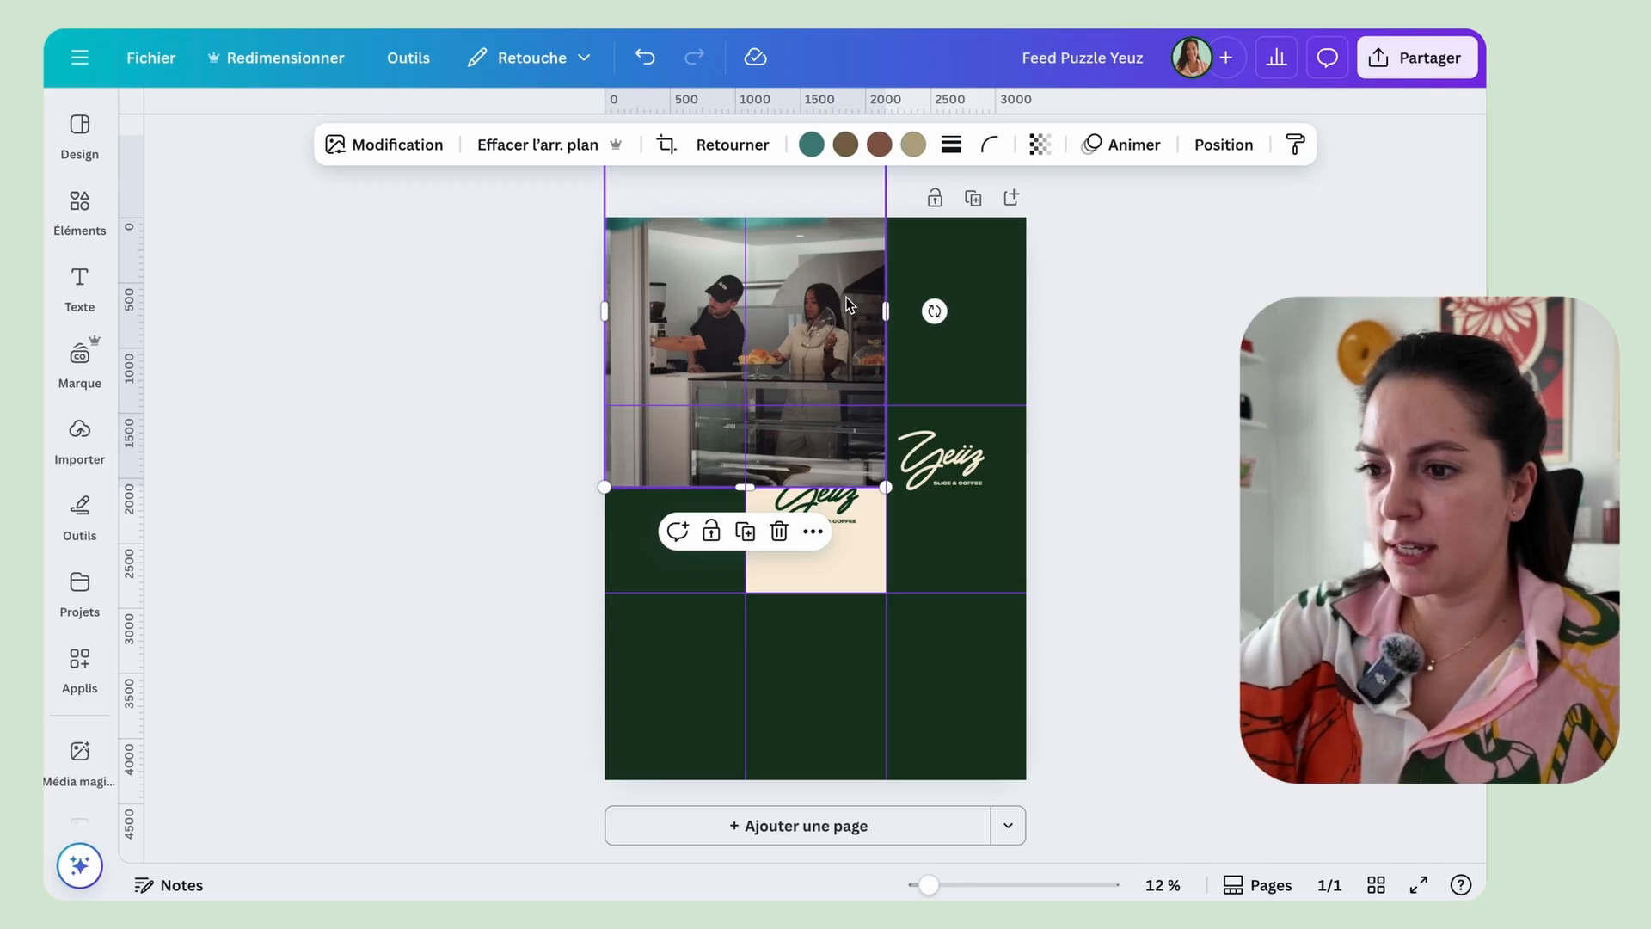
key("Delete")
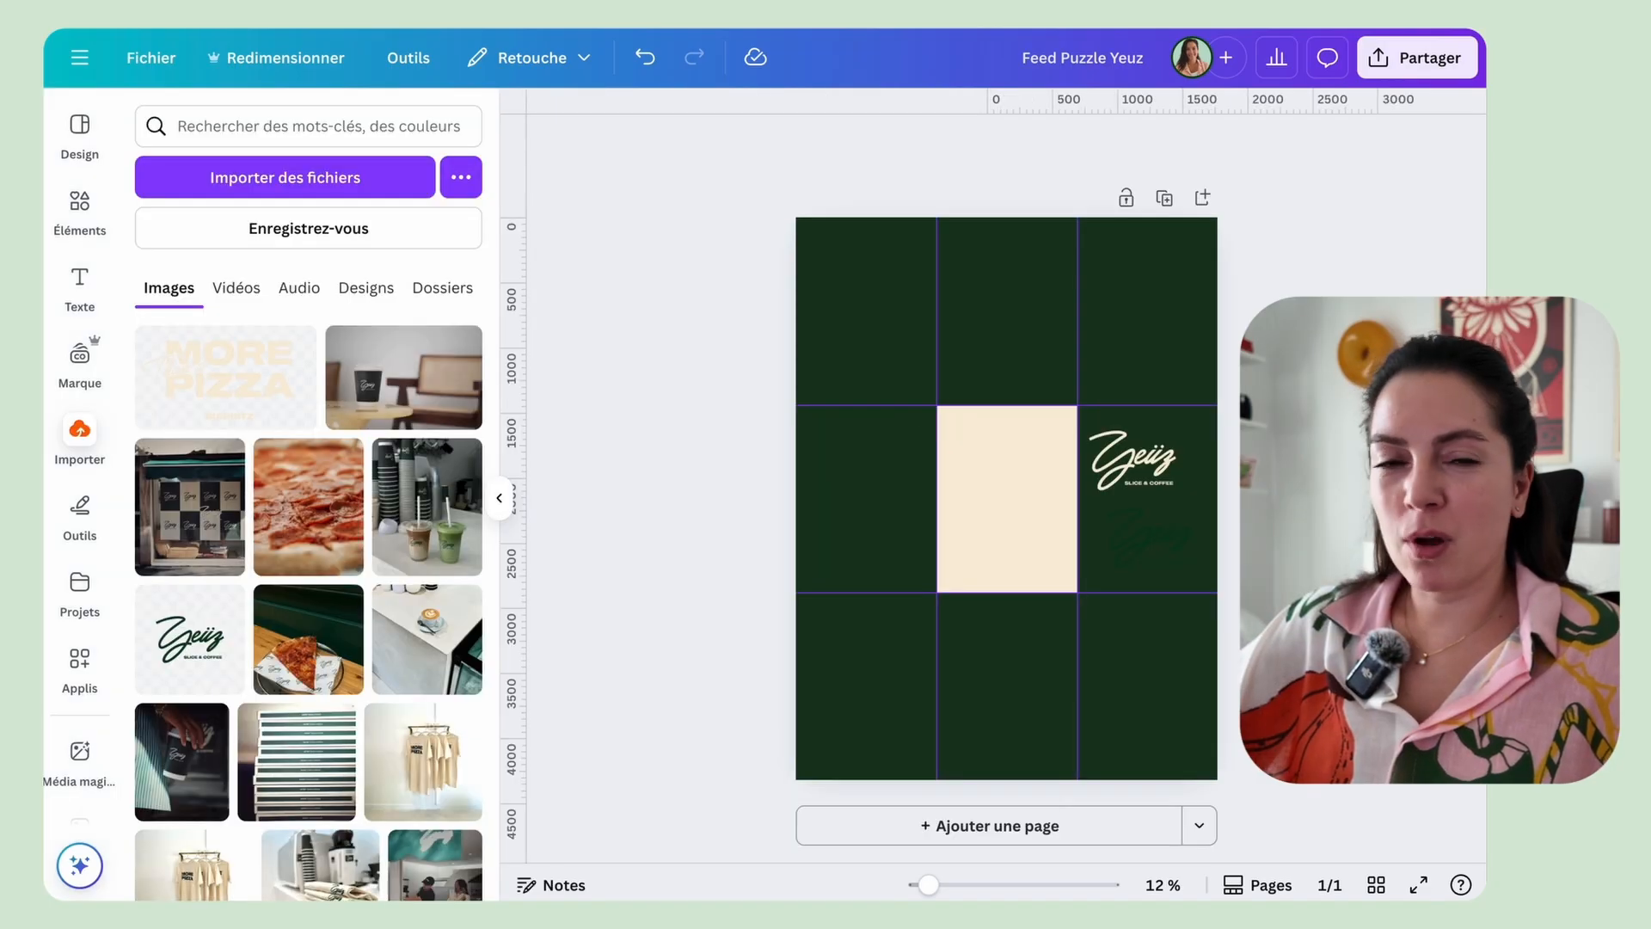
Step: Widen the cream rectangle evenly into both neighbouring cells and move the two logos into the top row's middle cell
left_click(1017, 481)
left_click_drag(1079, 498, 1107, 498)
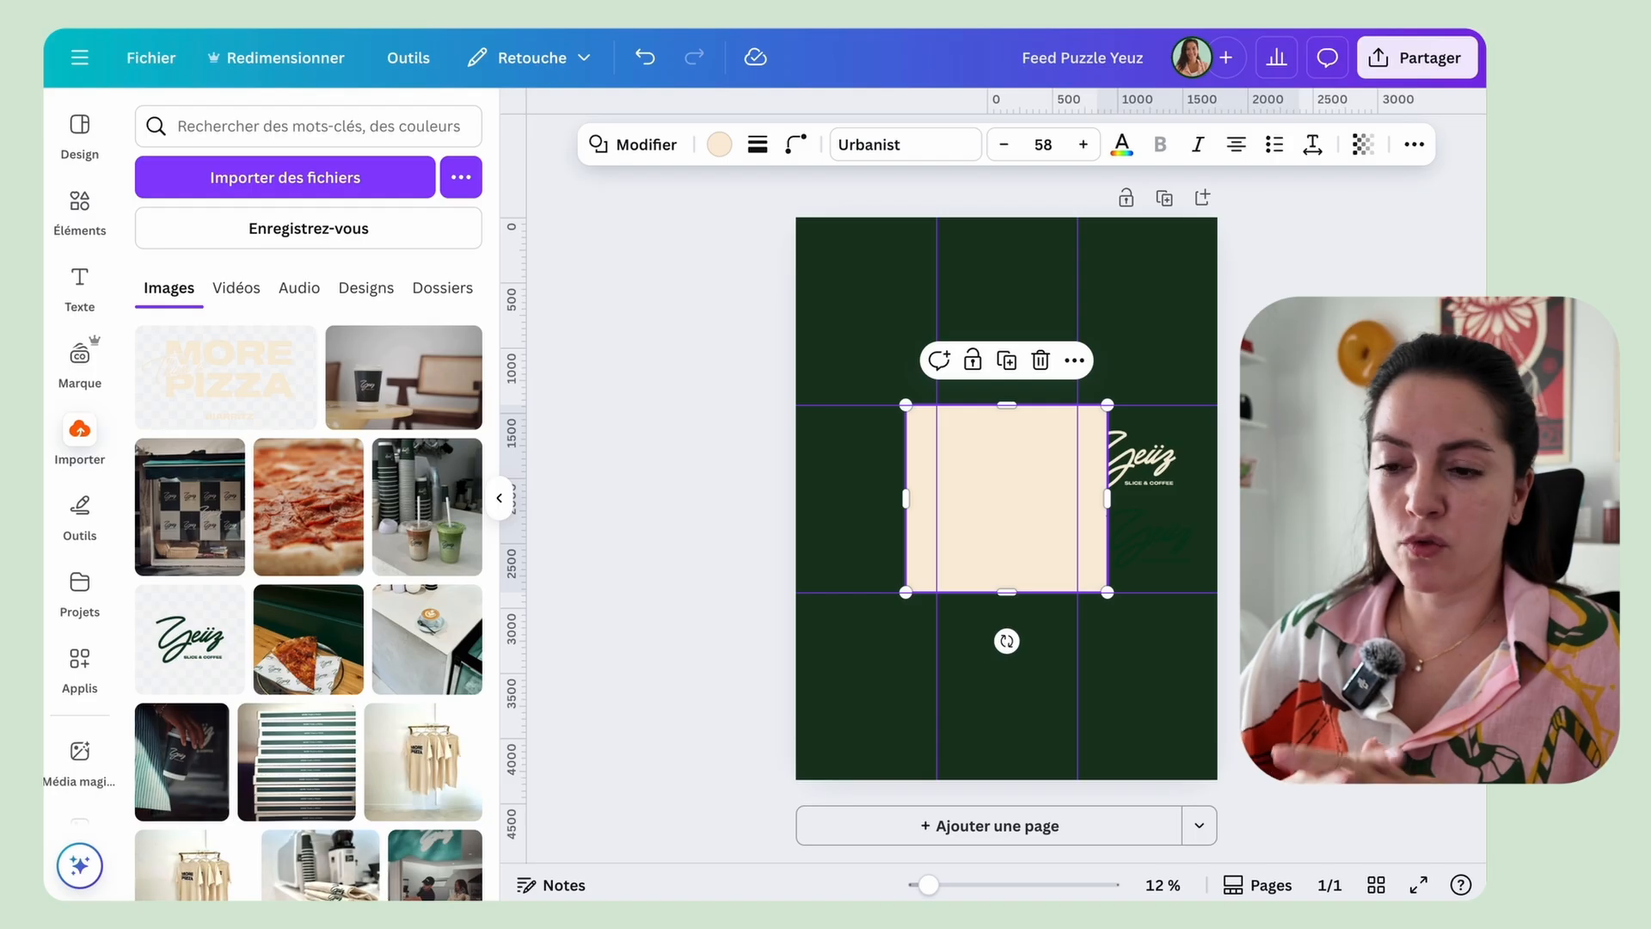
left_click_drag(1107, 498, 978, 336)
left_click(1140, 488)
left_click(1127, 535, "shift")
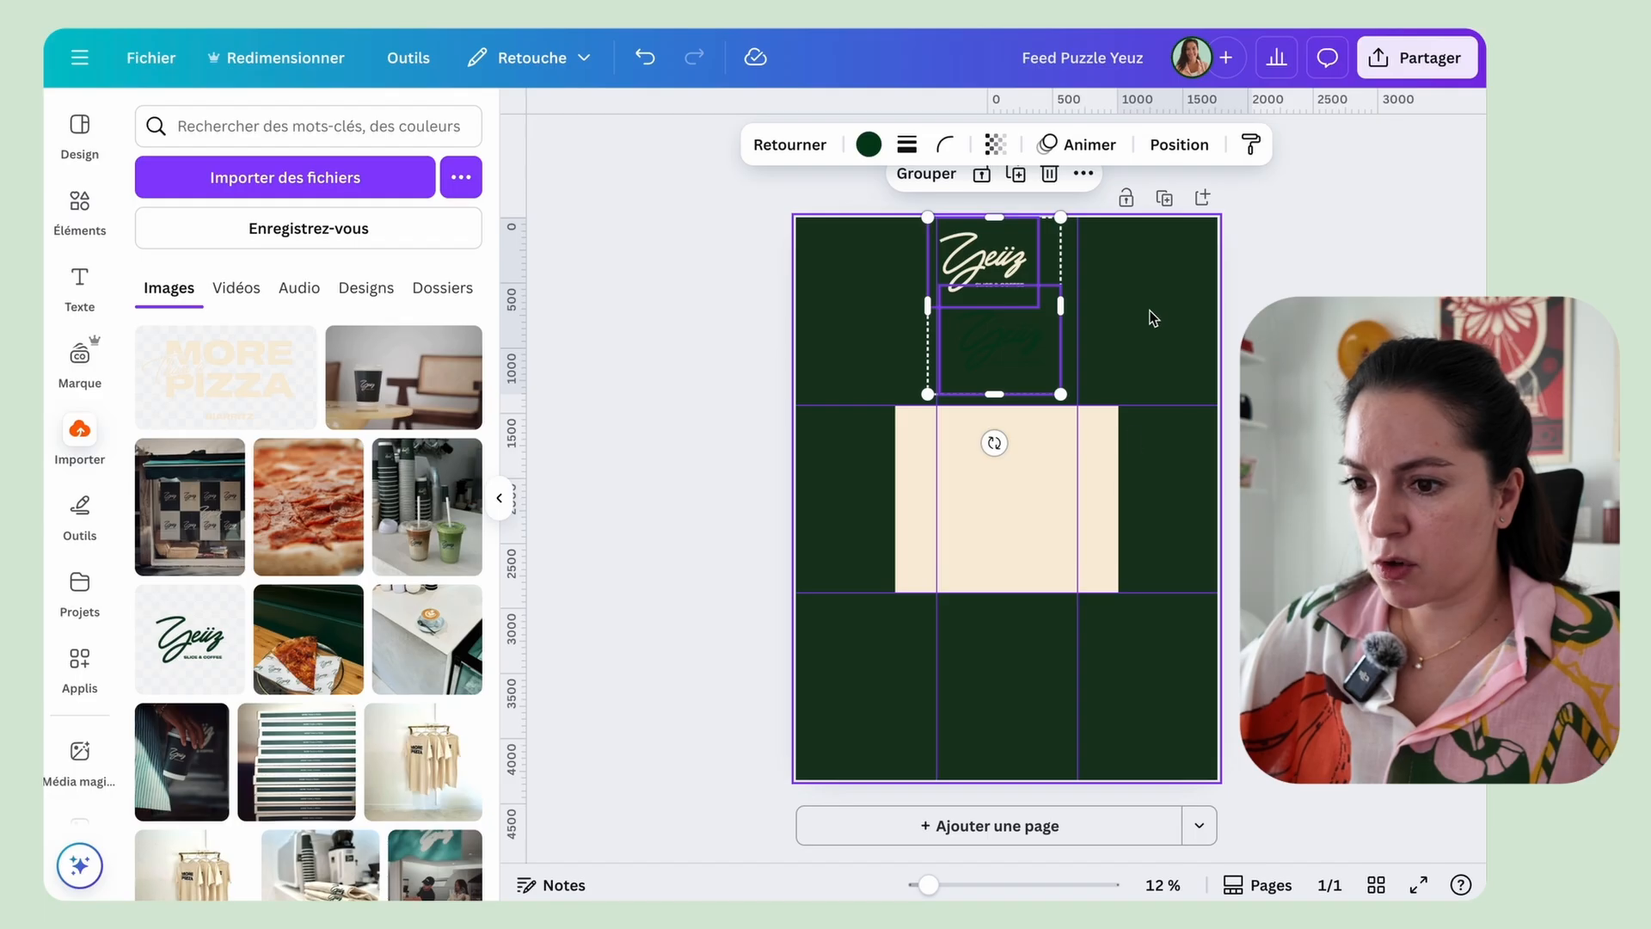
left_click(1040, 469)
left_click_drag(1040, 472, 1044, 474)
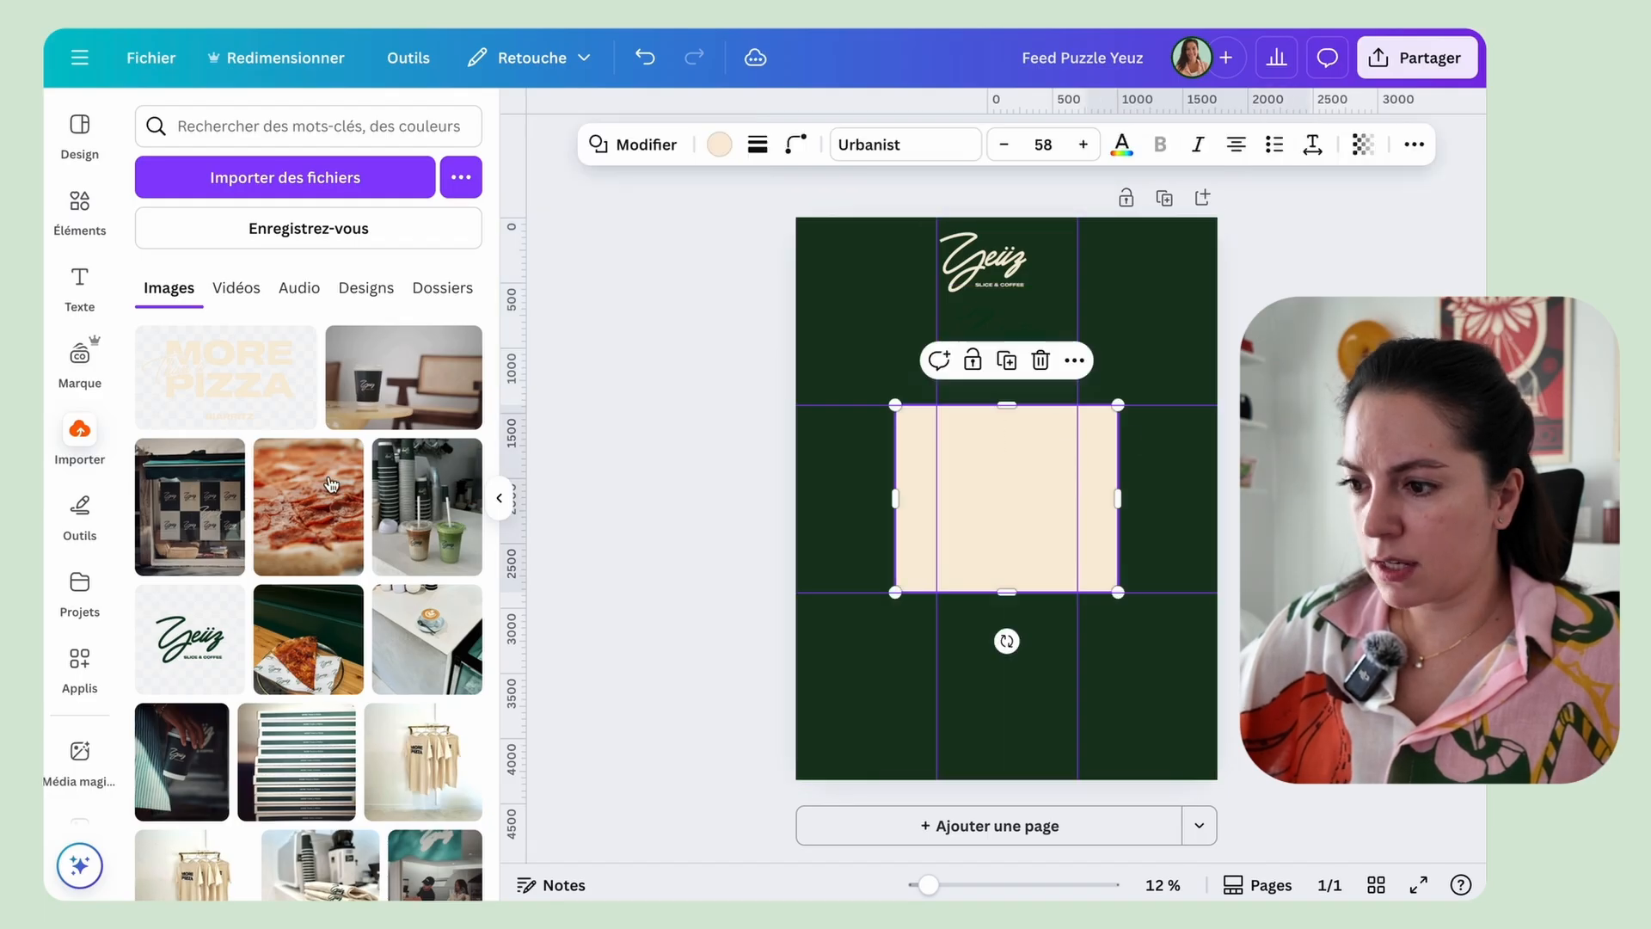
Step: Insert the uploaded photo of stacked pizza boxes and fit it to the middle row's right cell
scroll(317, 649, "down", 2)
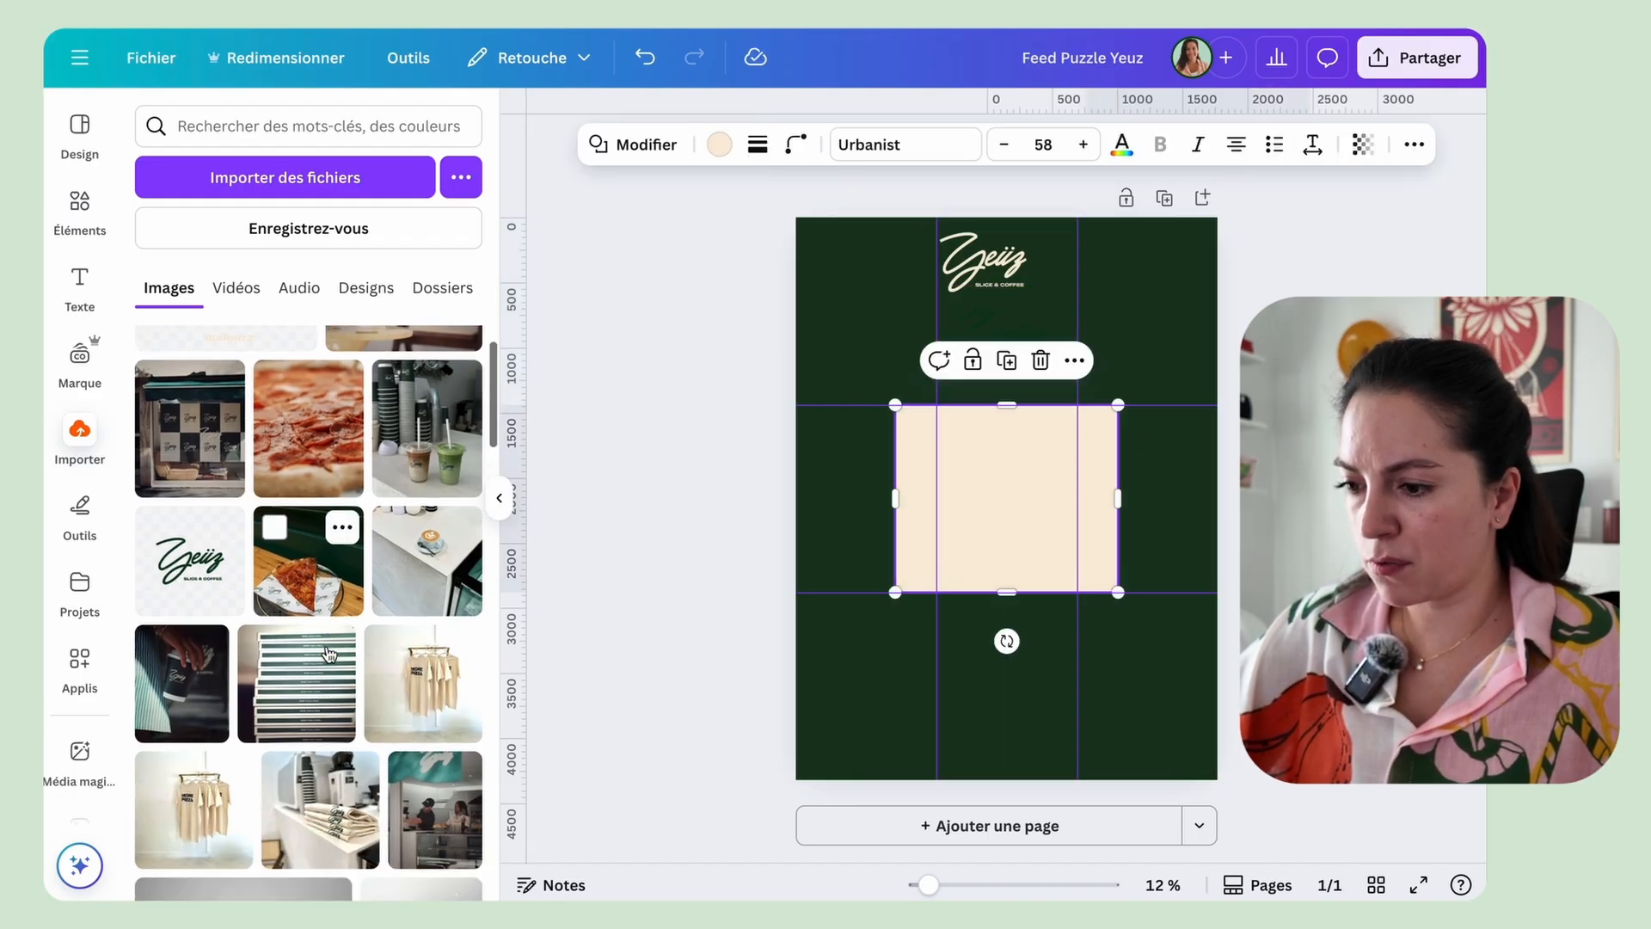
left_click(318, 619)
left_click_drag(1106, 455, 1169, 479)
scroll(1198, 599, "down", 1)
scroll(1198, 599, "up", 5)
left_click_drag(1006, 723, 1144, 586)
left_click_drag(1141, 203, 1175, 210)
left_click_drag(1168, 403, 1279, 404)
left_click_drag(1398, 229, 1400, 257)
Step: Send the pizza box photo behind the cream rectangle and shift it right, partly past the page edge
right_click(1343, 368)
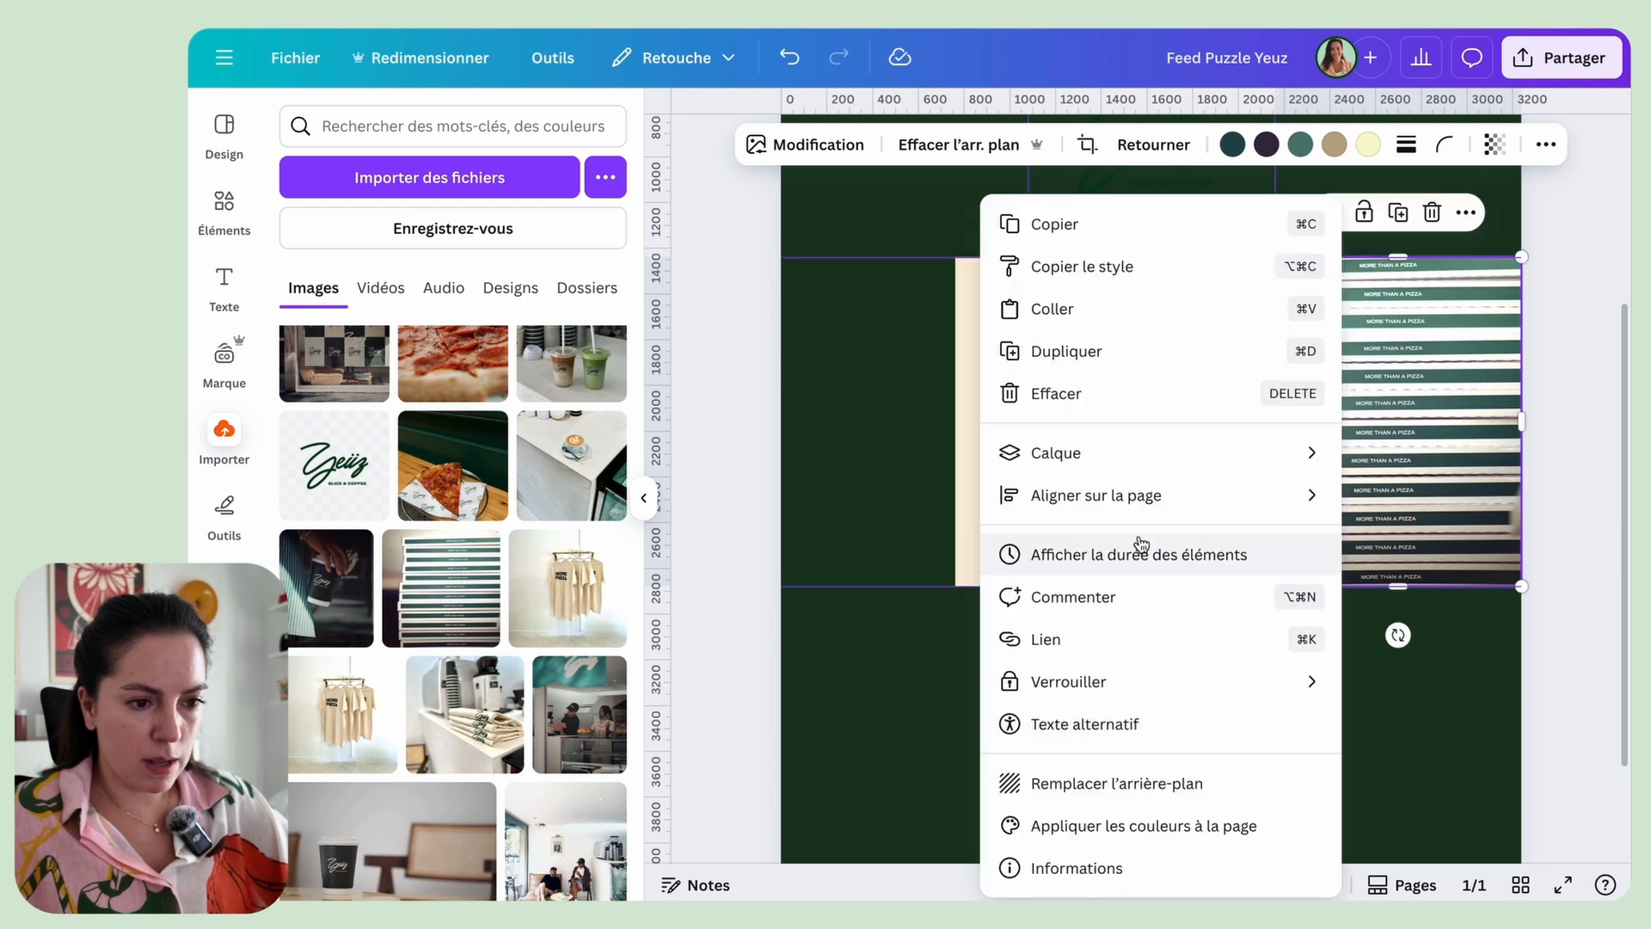
mouse_move(1131, 457)
left_click(920, 559)
double_click(1441, 384)
key("Escape")
left_click_drag(1444, 387, 1507, 384)
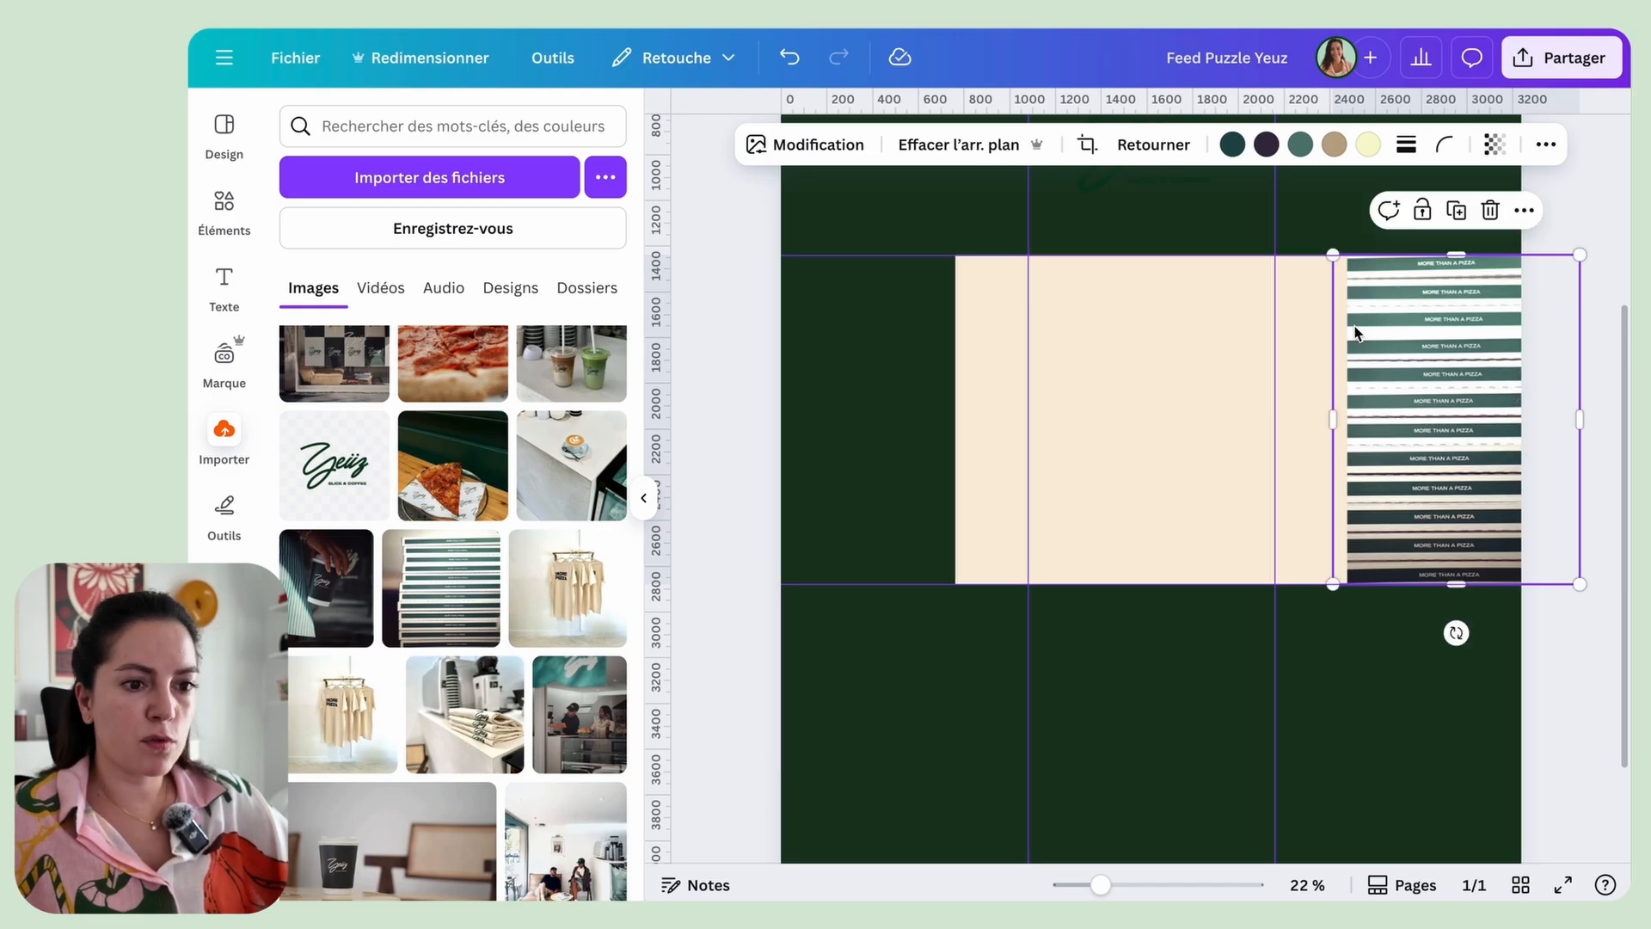
Step: Apply the automatic colour and light adjustment to the whole pizza box photo
left_click(827, 148)
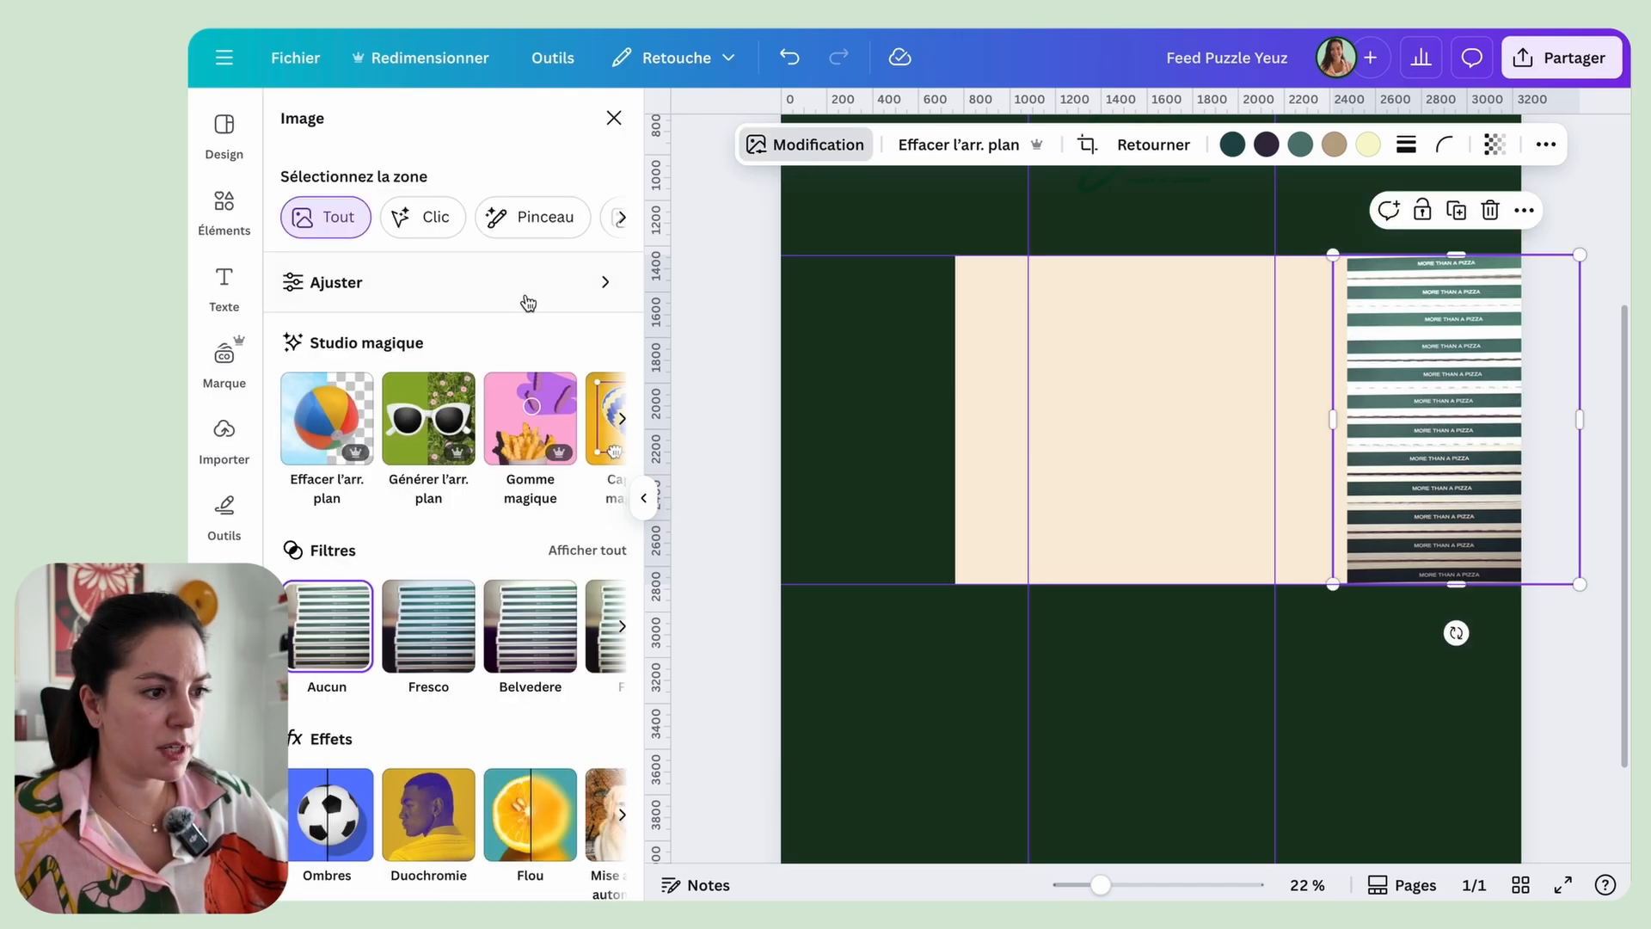
left_click(383, 284)
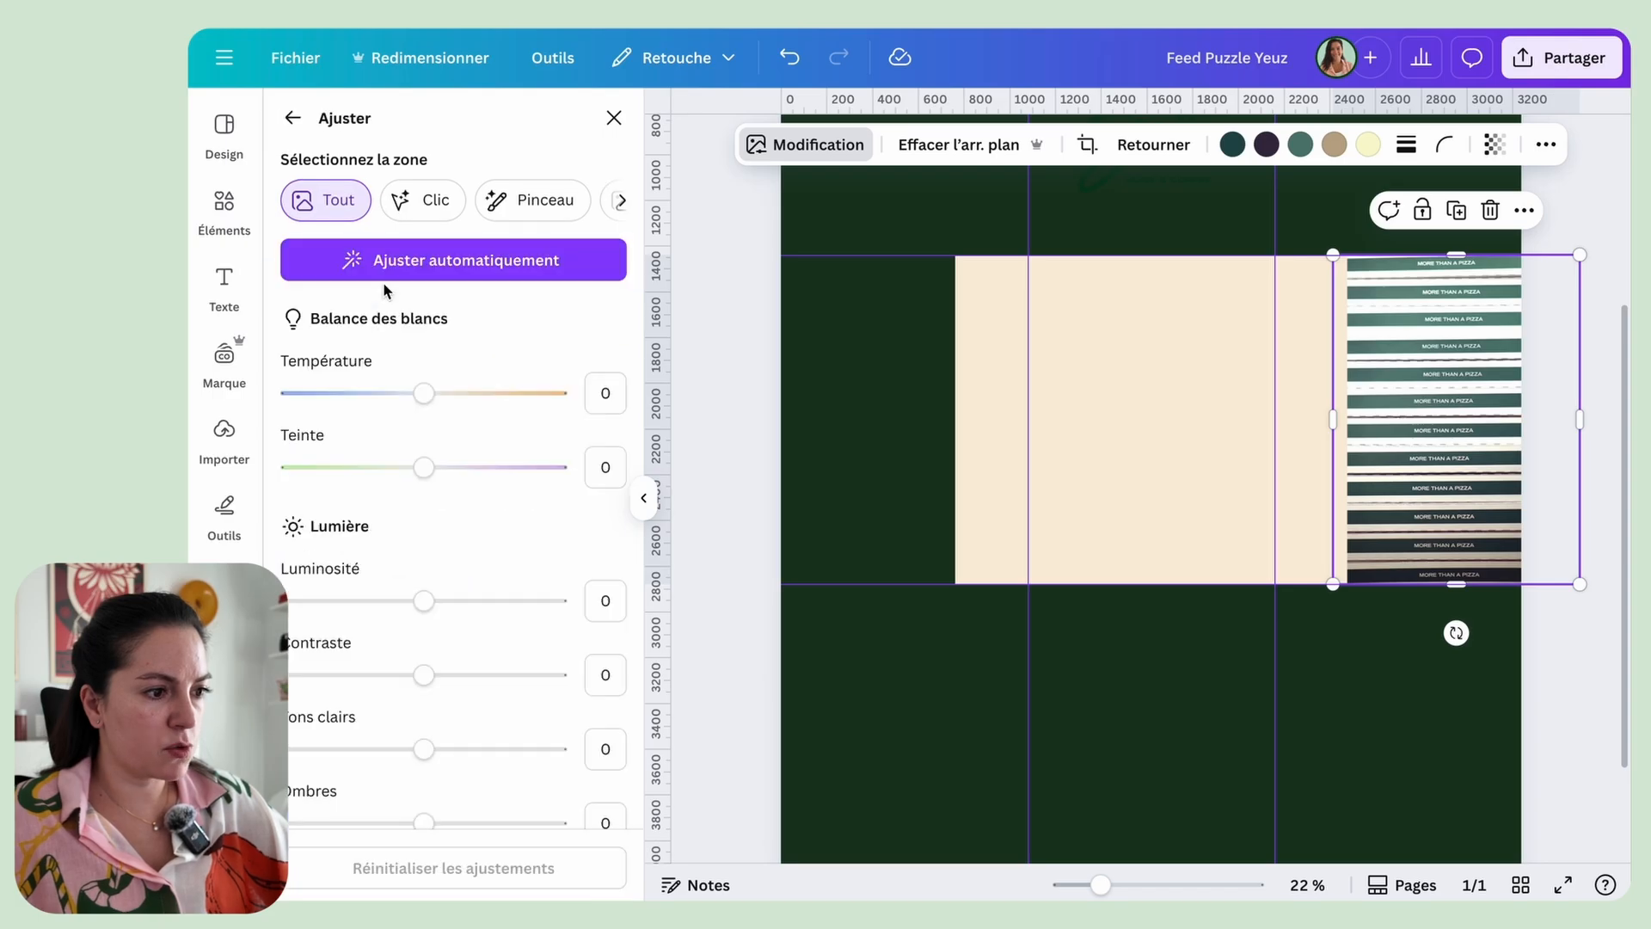
left_click(466, 261)
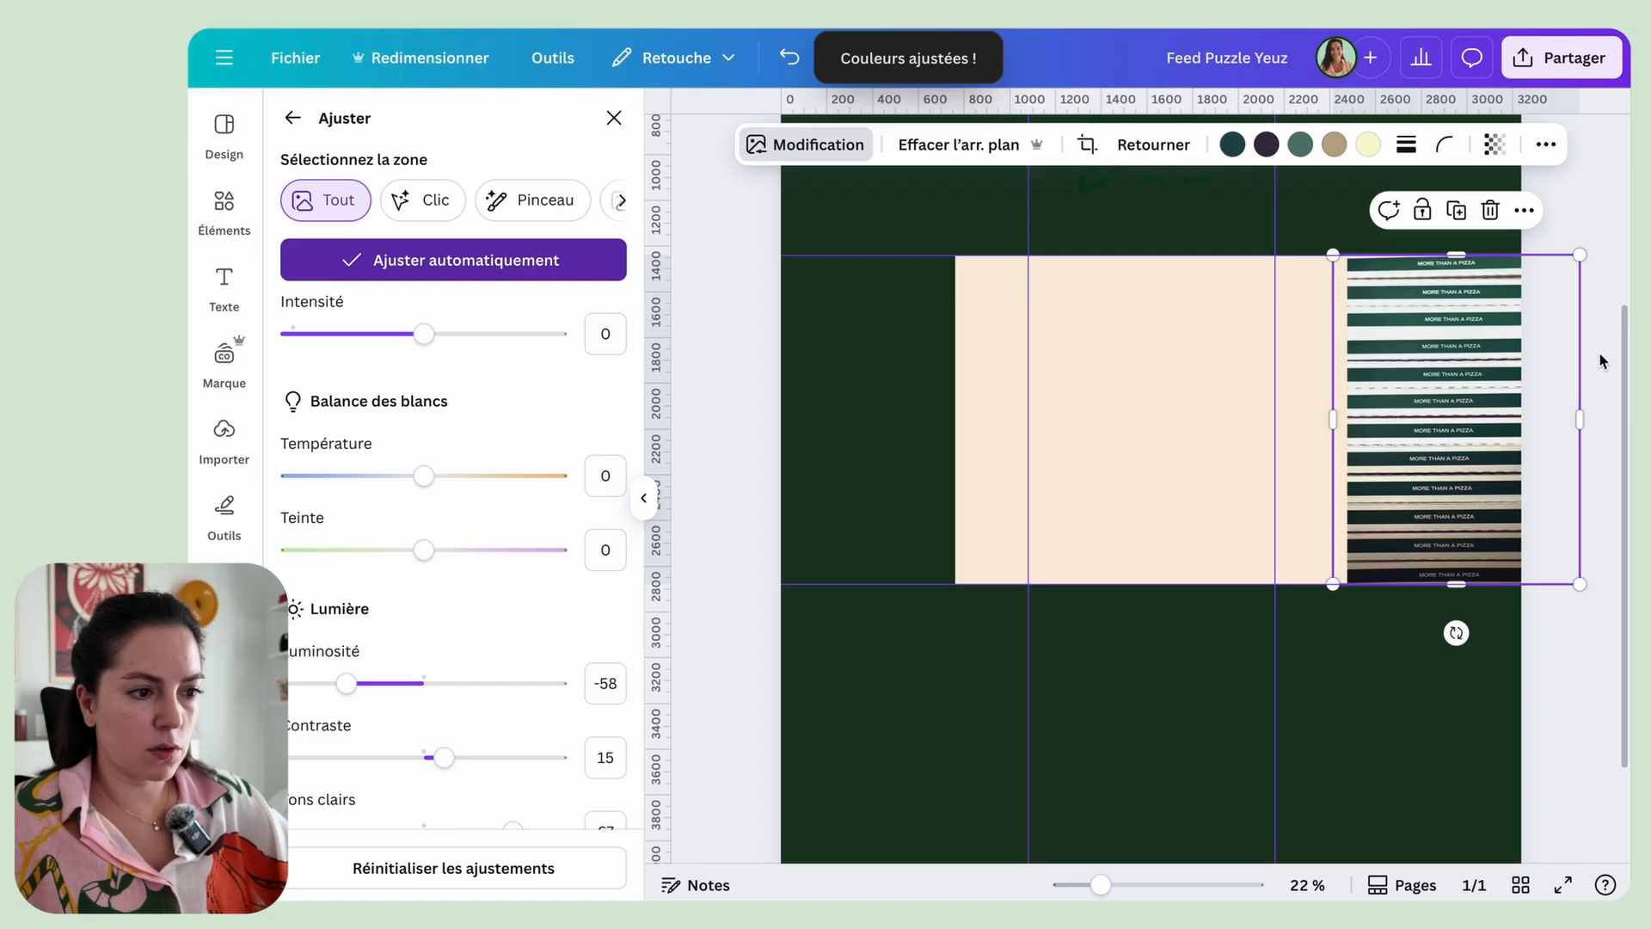
left_click(644, 499)
Step: Straighten the pizza box photo with a 0.4° rotation and enlarge the image within its crop frame
double_click(1469, 418)
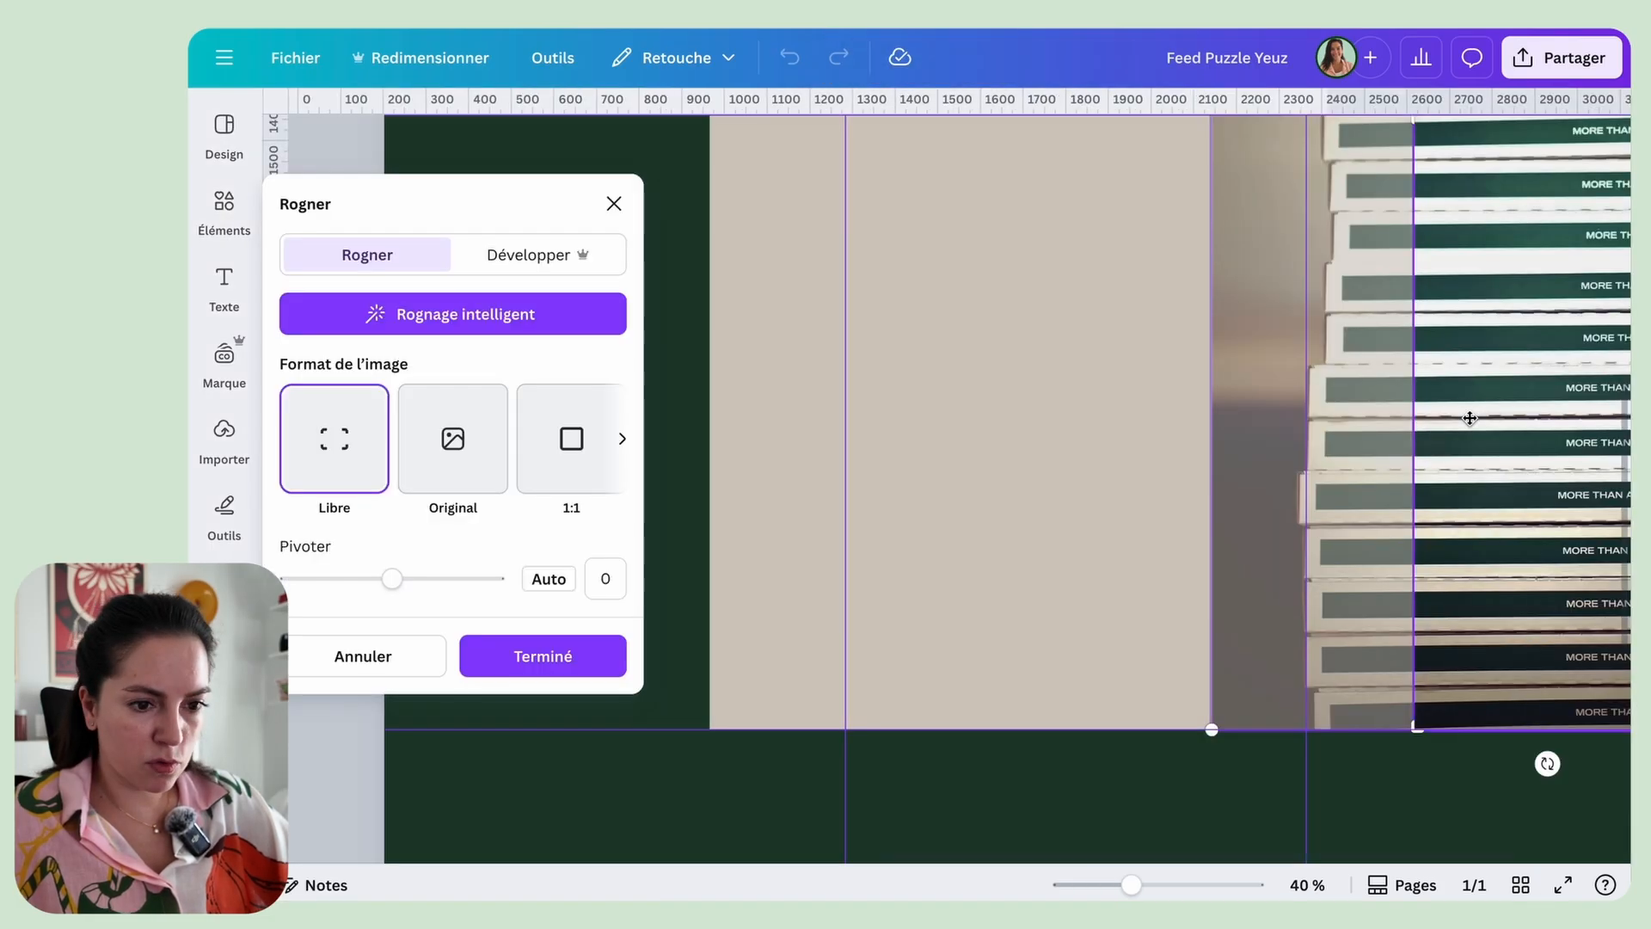
scroll(1469, 418, "right", 5)
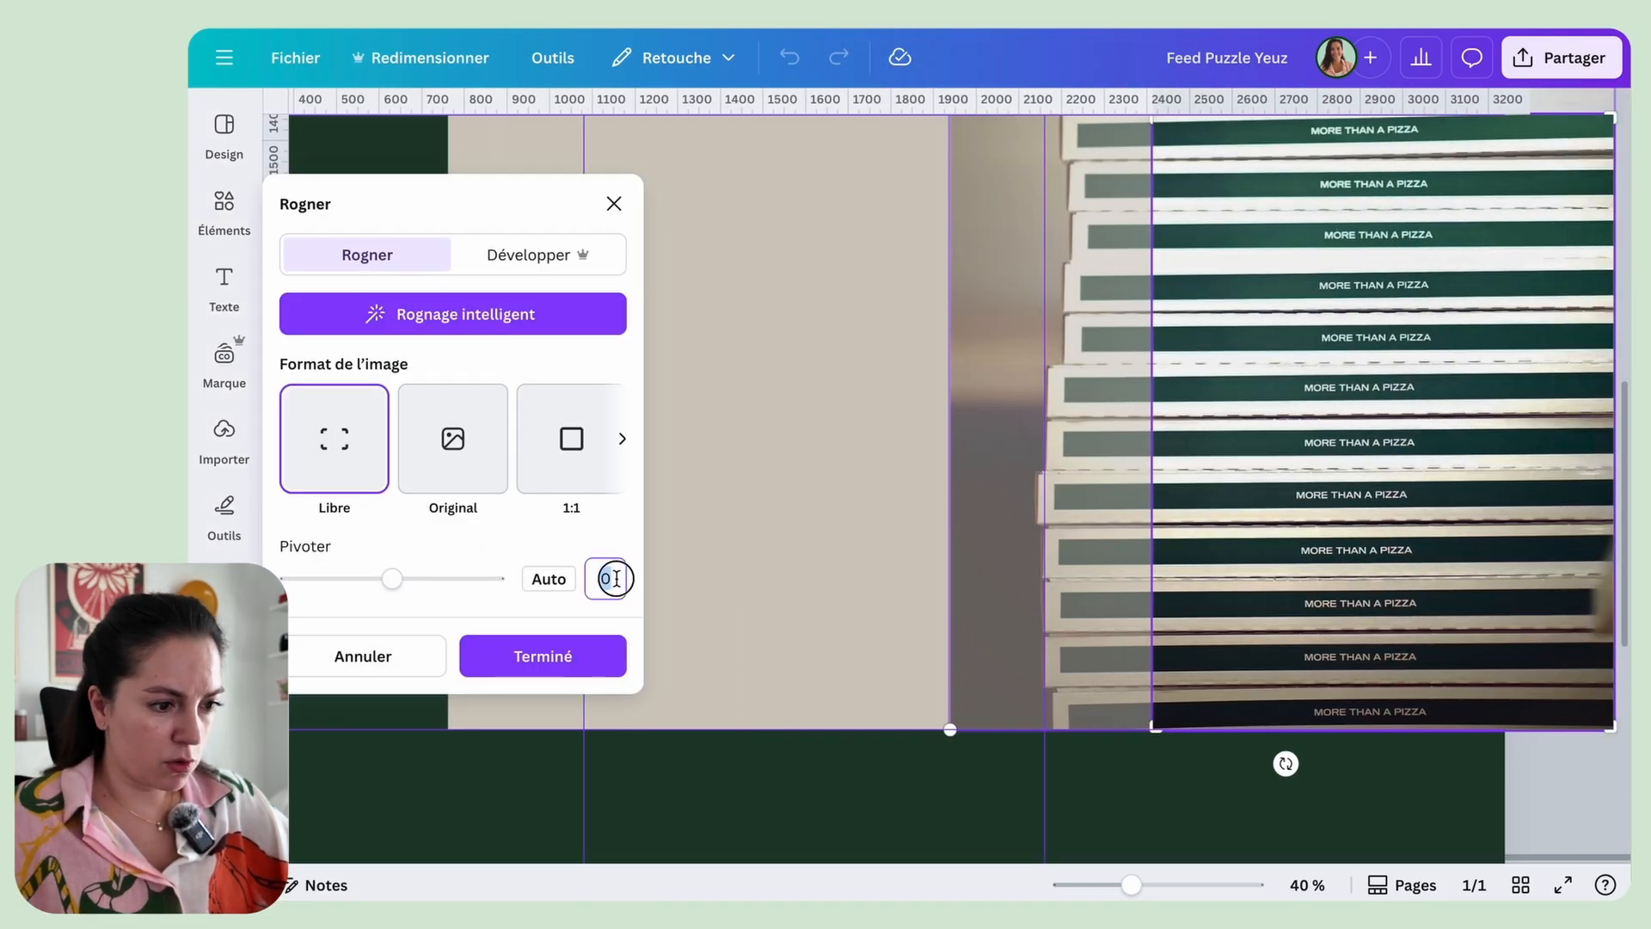
type("0.4")
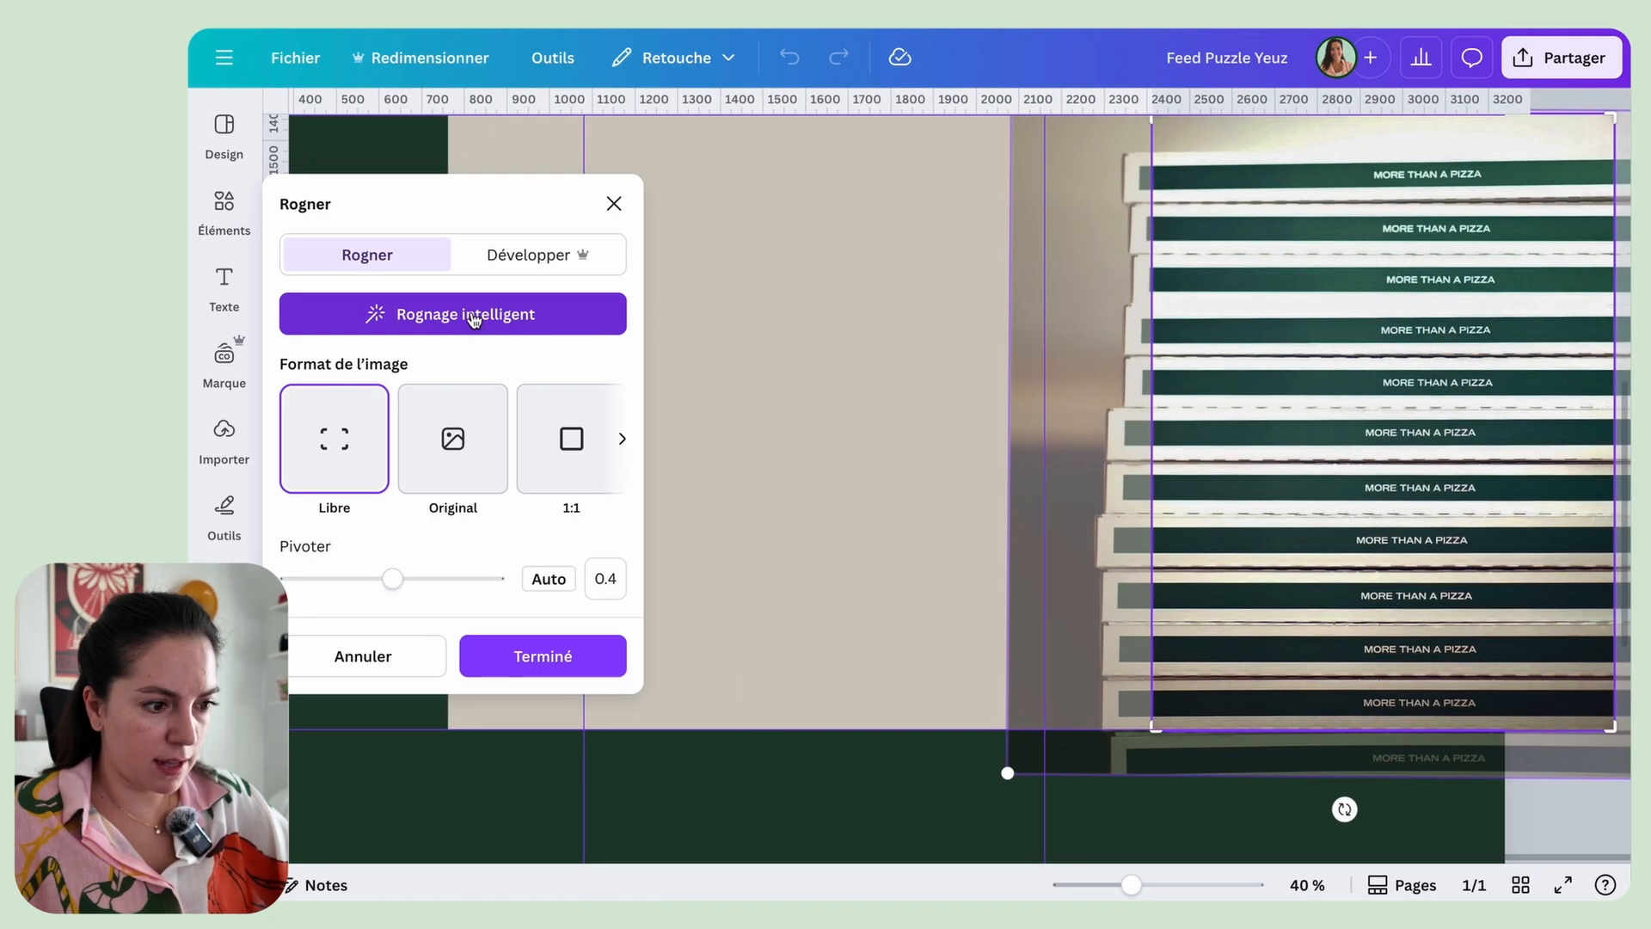
left_click(542, 656)
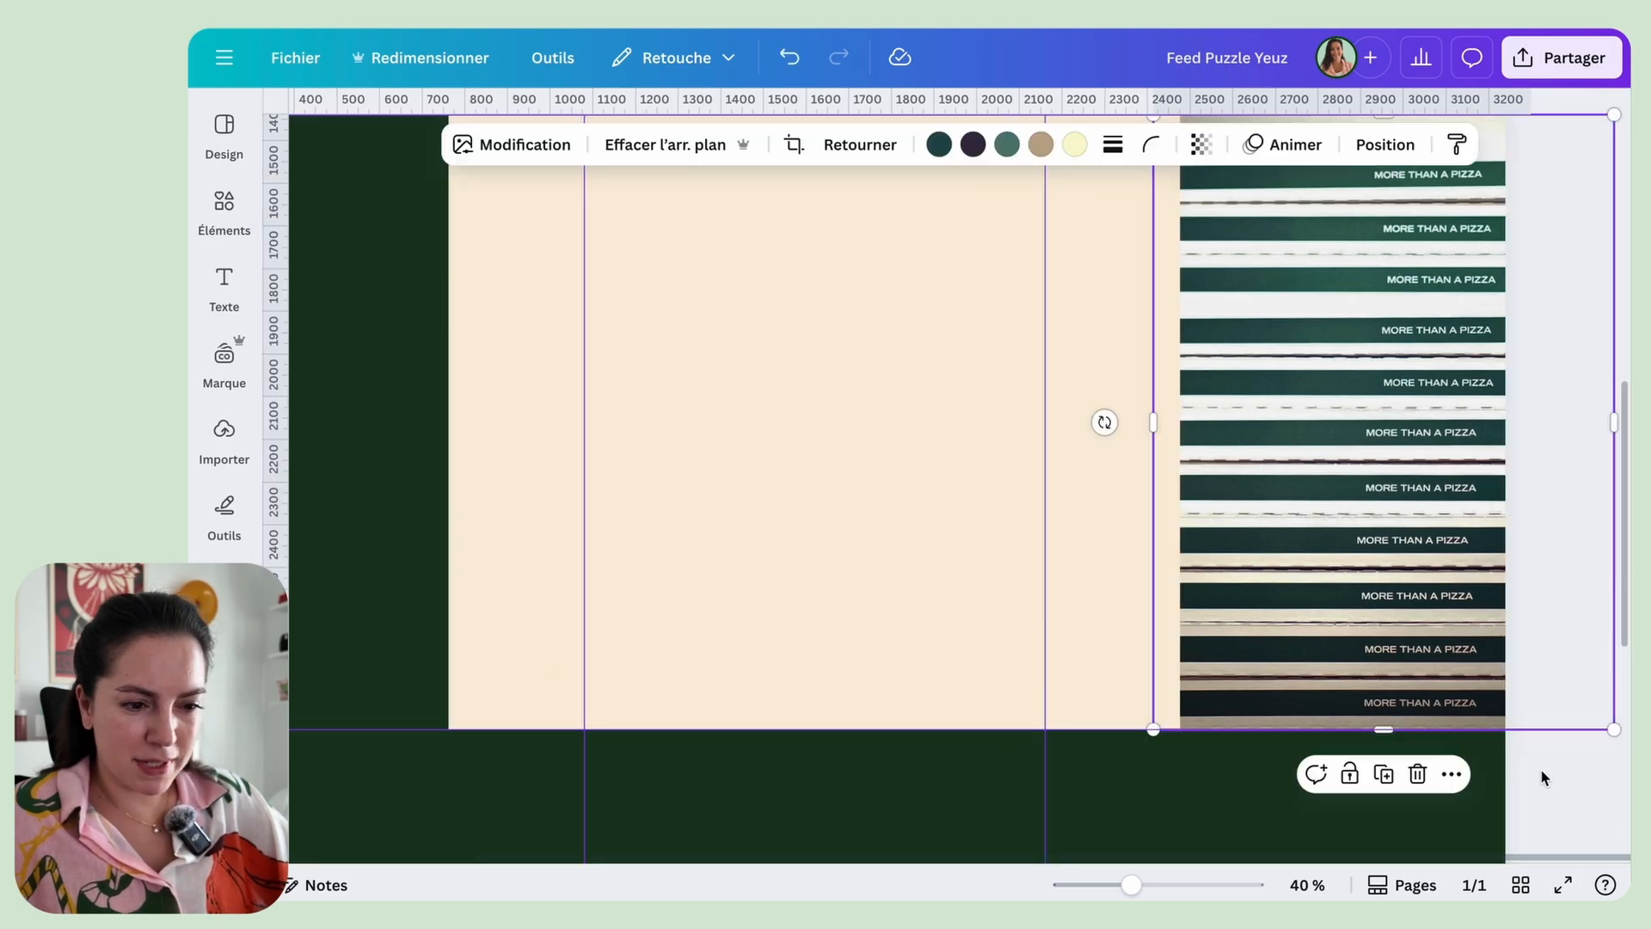
scroll(1544, 777, "down", 3)
double_click(1395, 425)
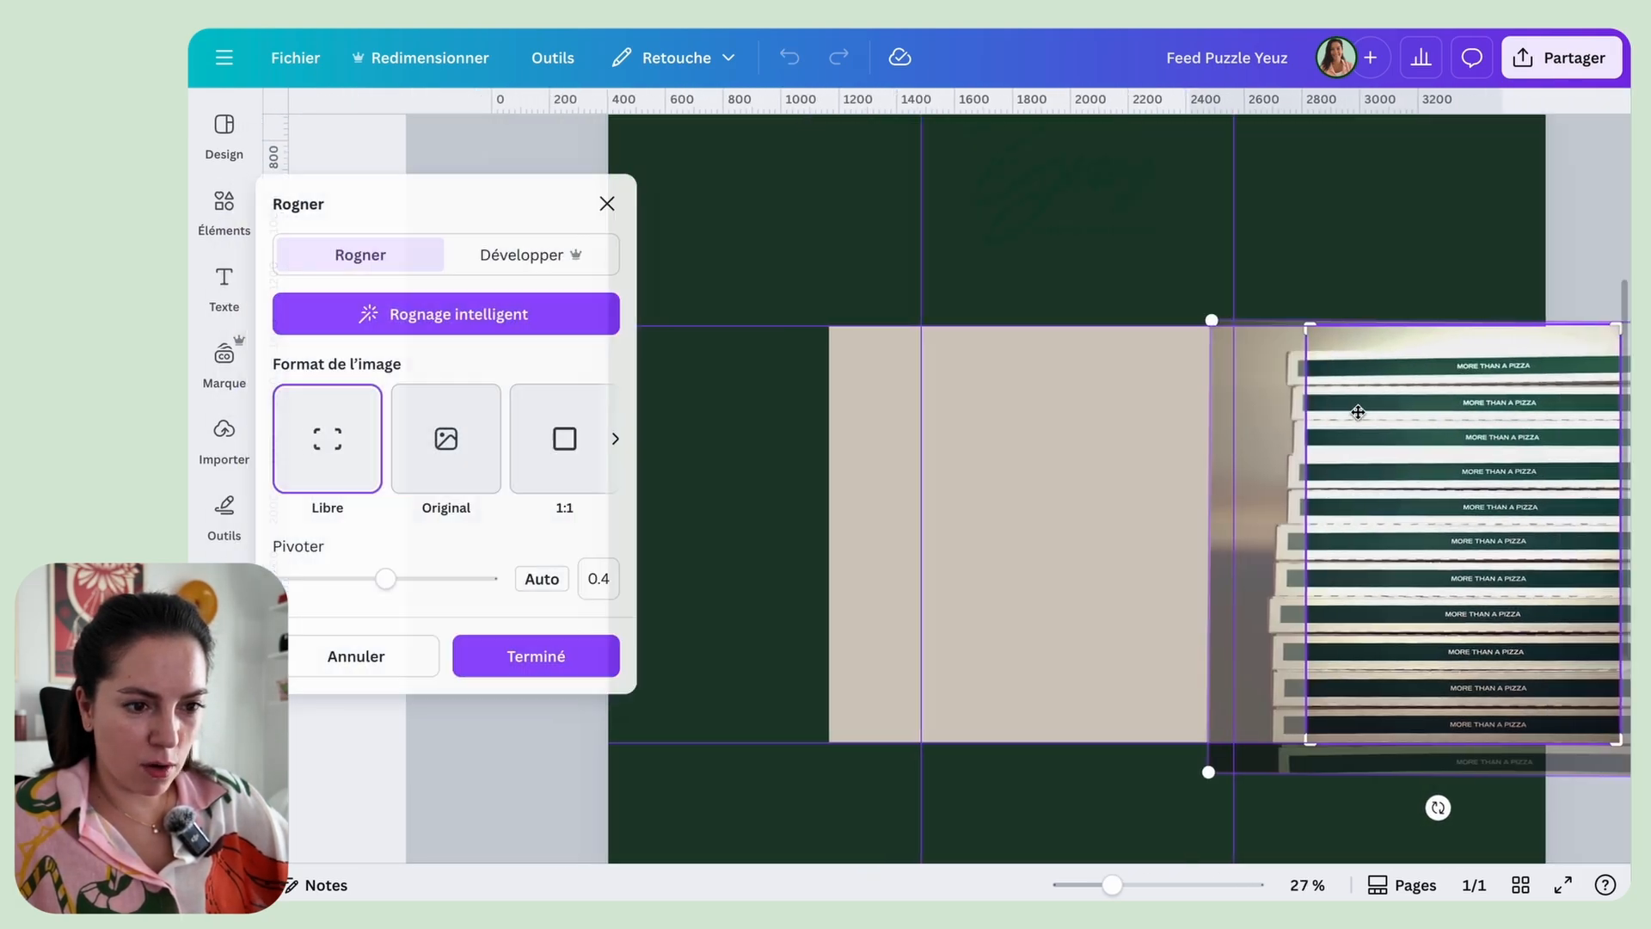
left_click_drag(1300, 325, 1253, 305)
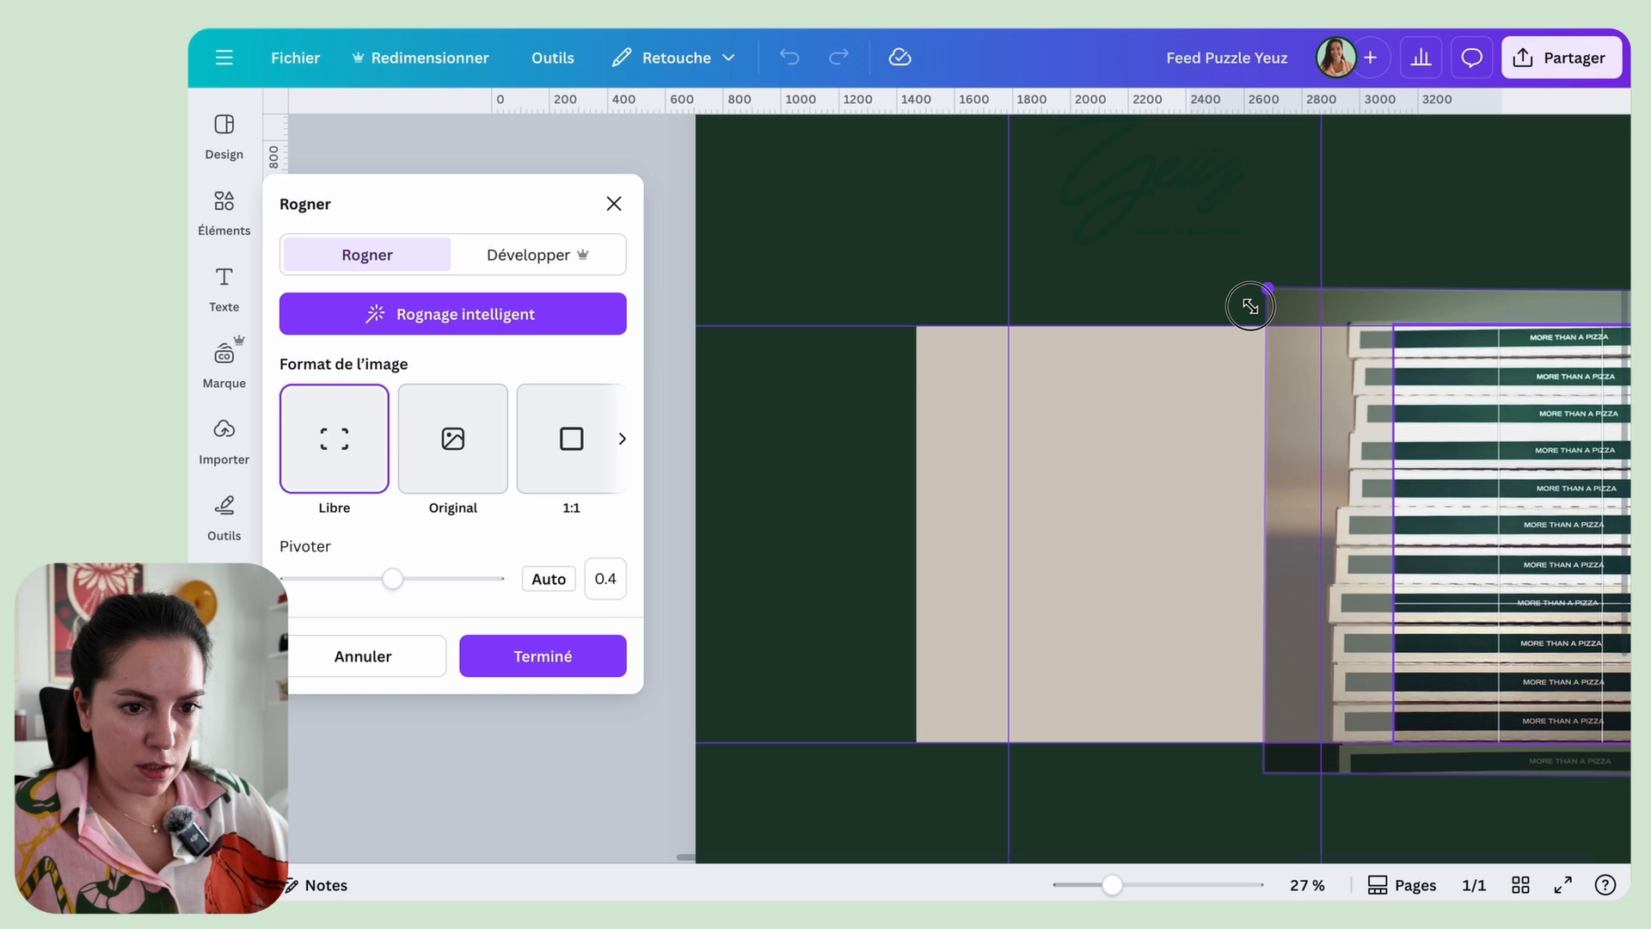
Step: Confirm the photo crop, then shrink the cream MORE Than a PIZZA graphic and fit it inside the centre cell
left_click(228, 440)
left_click(1204, 394)
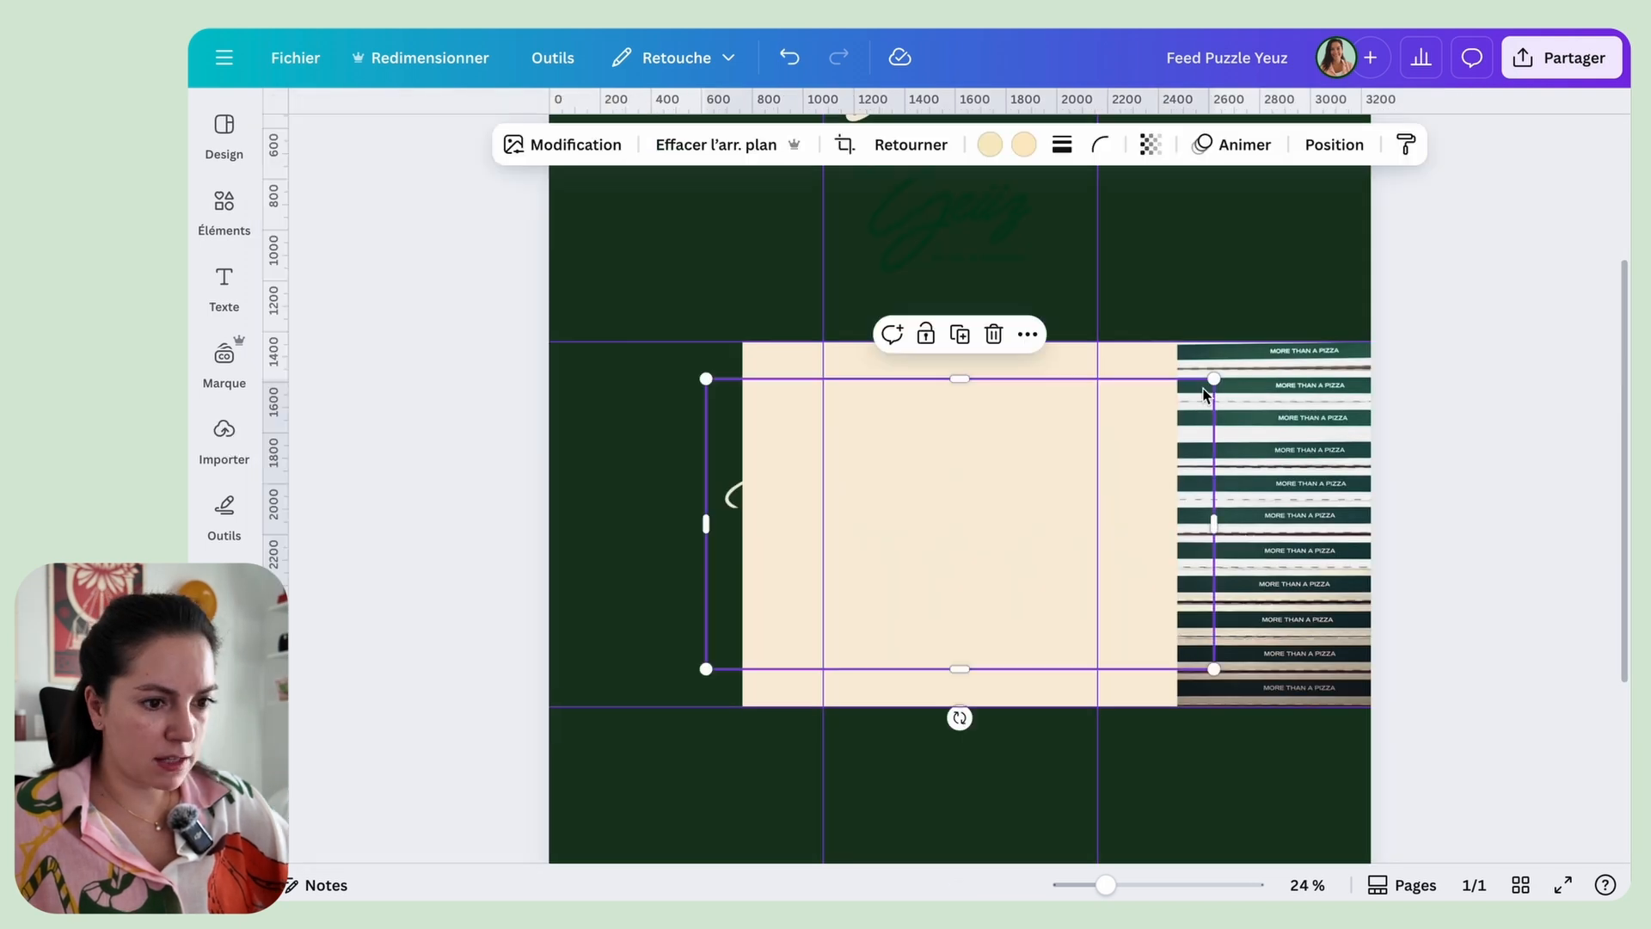
left_click_drag(1189, 384, 1064, 431)
left_click_drag(1006, 505, 1011, 469)
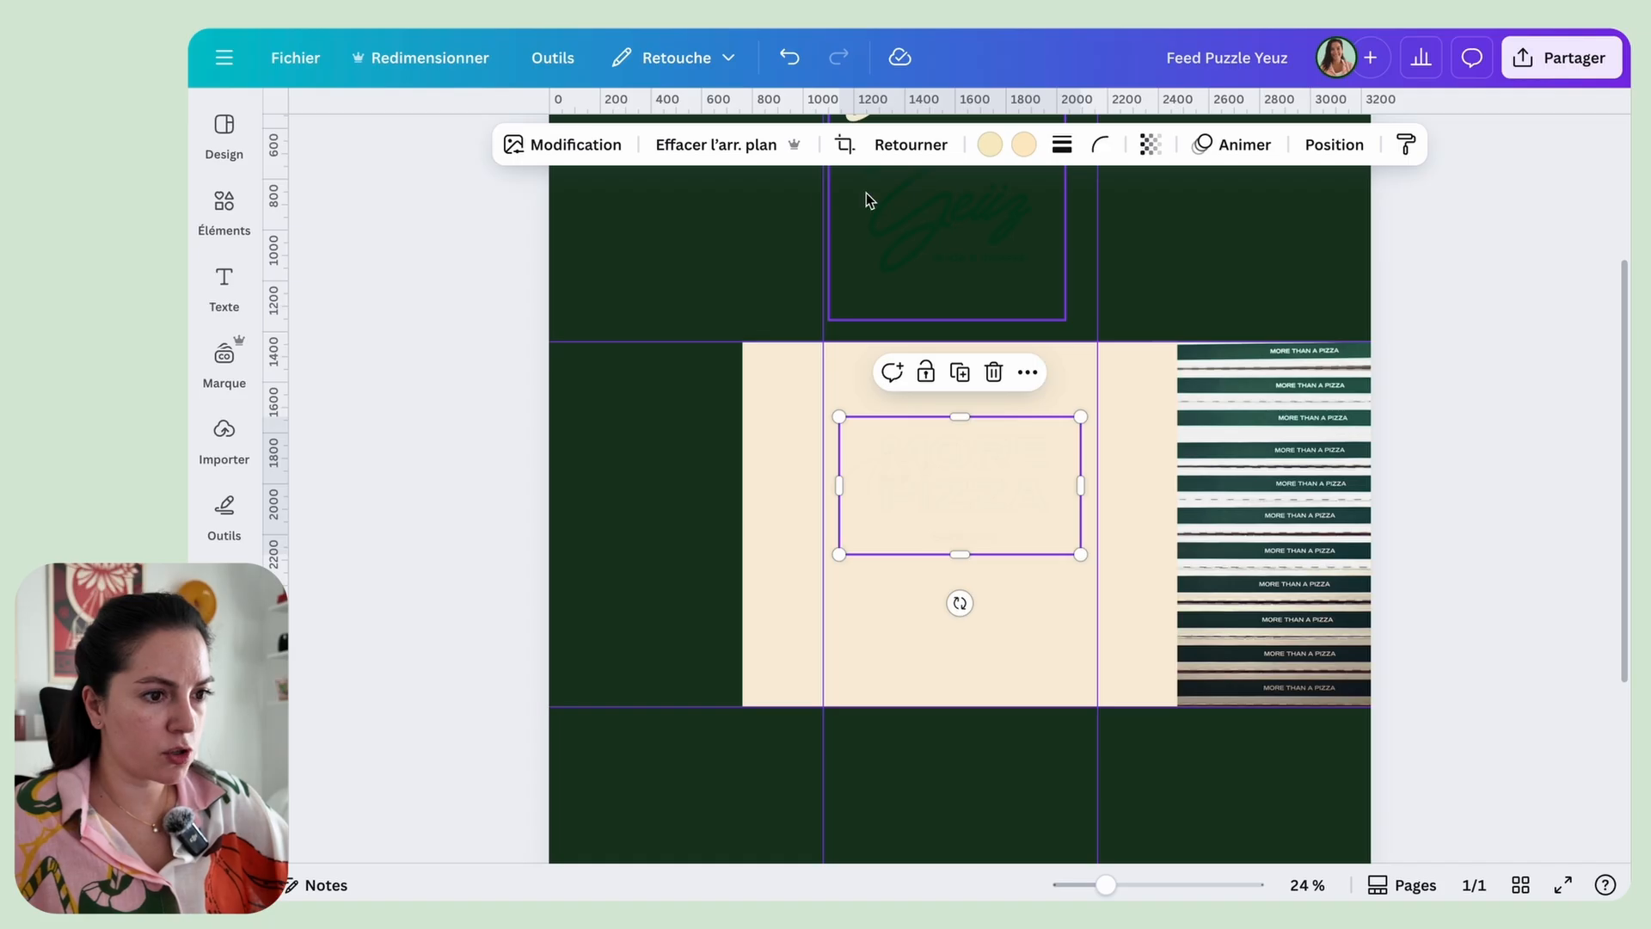
Step: Apply a custom duotone to the slogan graphic, using the page's dark green for both highlights and shadows
mouse_move(225, 278)
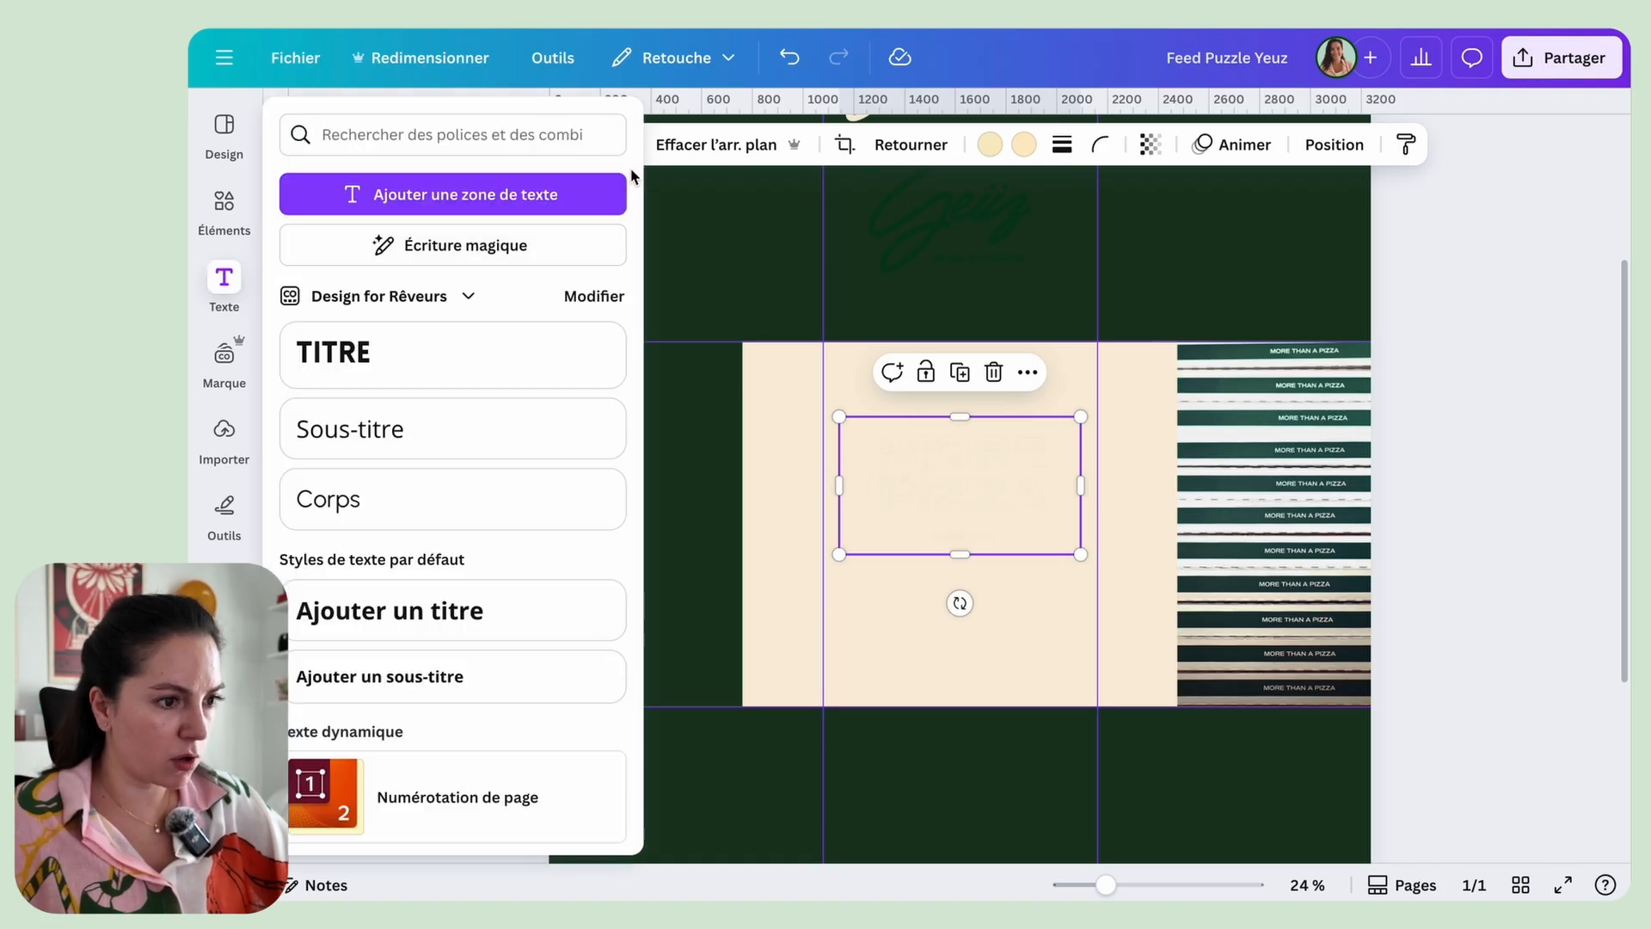
left_click(567, 144)
scroll(430, 585, "down", 3)
left_click(434, 550)
left_click(344, 447)
left_click(601, 566)
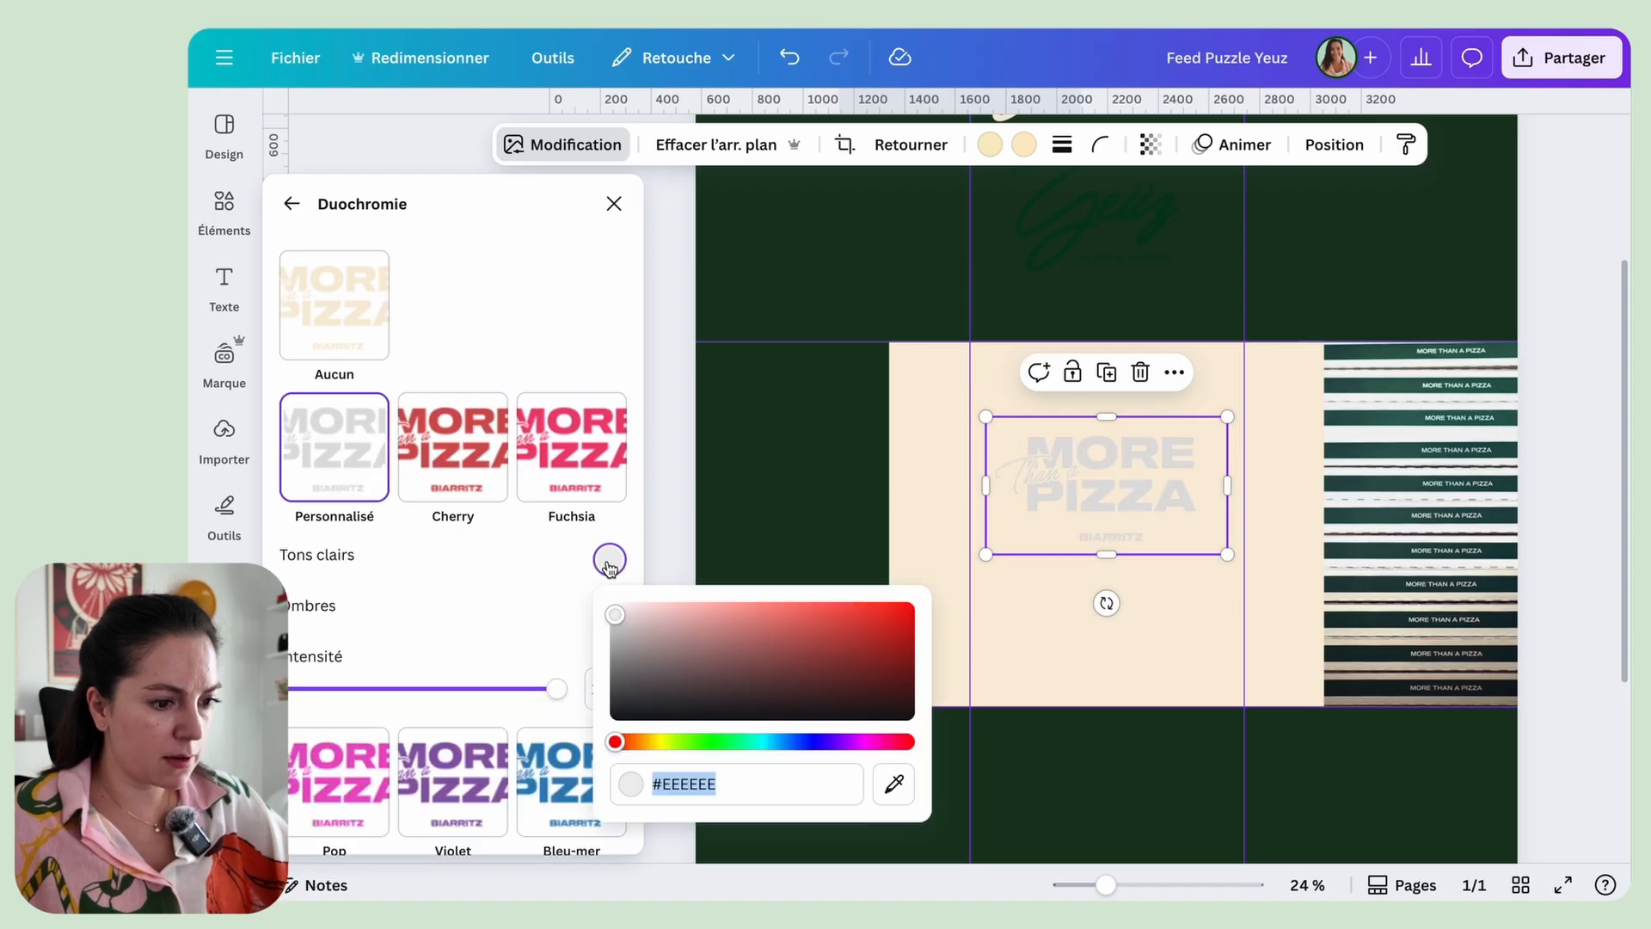
left_click(895, 784)
left_click(785, 491)
left_click(608, 607)
left_click(608, 608)
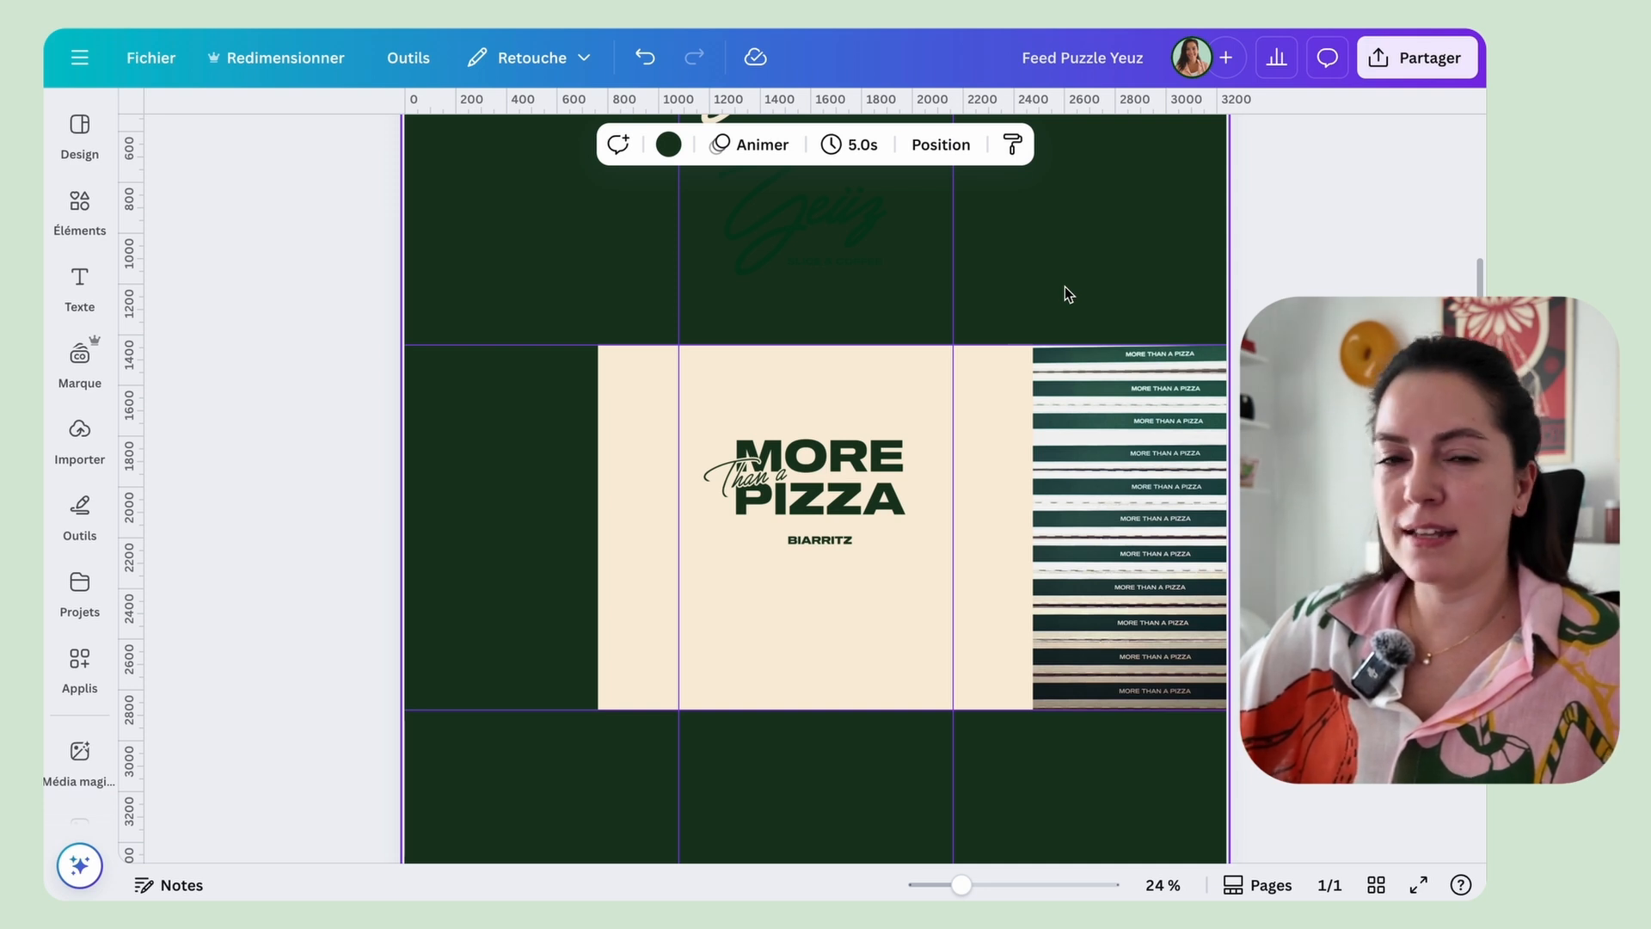
Step: Crop the BIARRITZ line off the lower edge of the slogan graphic
left_click(848, 497)
left_click_drag(814, 560, 818, 530)
left_click(841, 484)
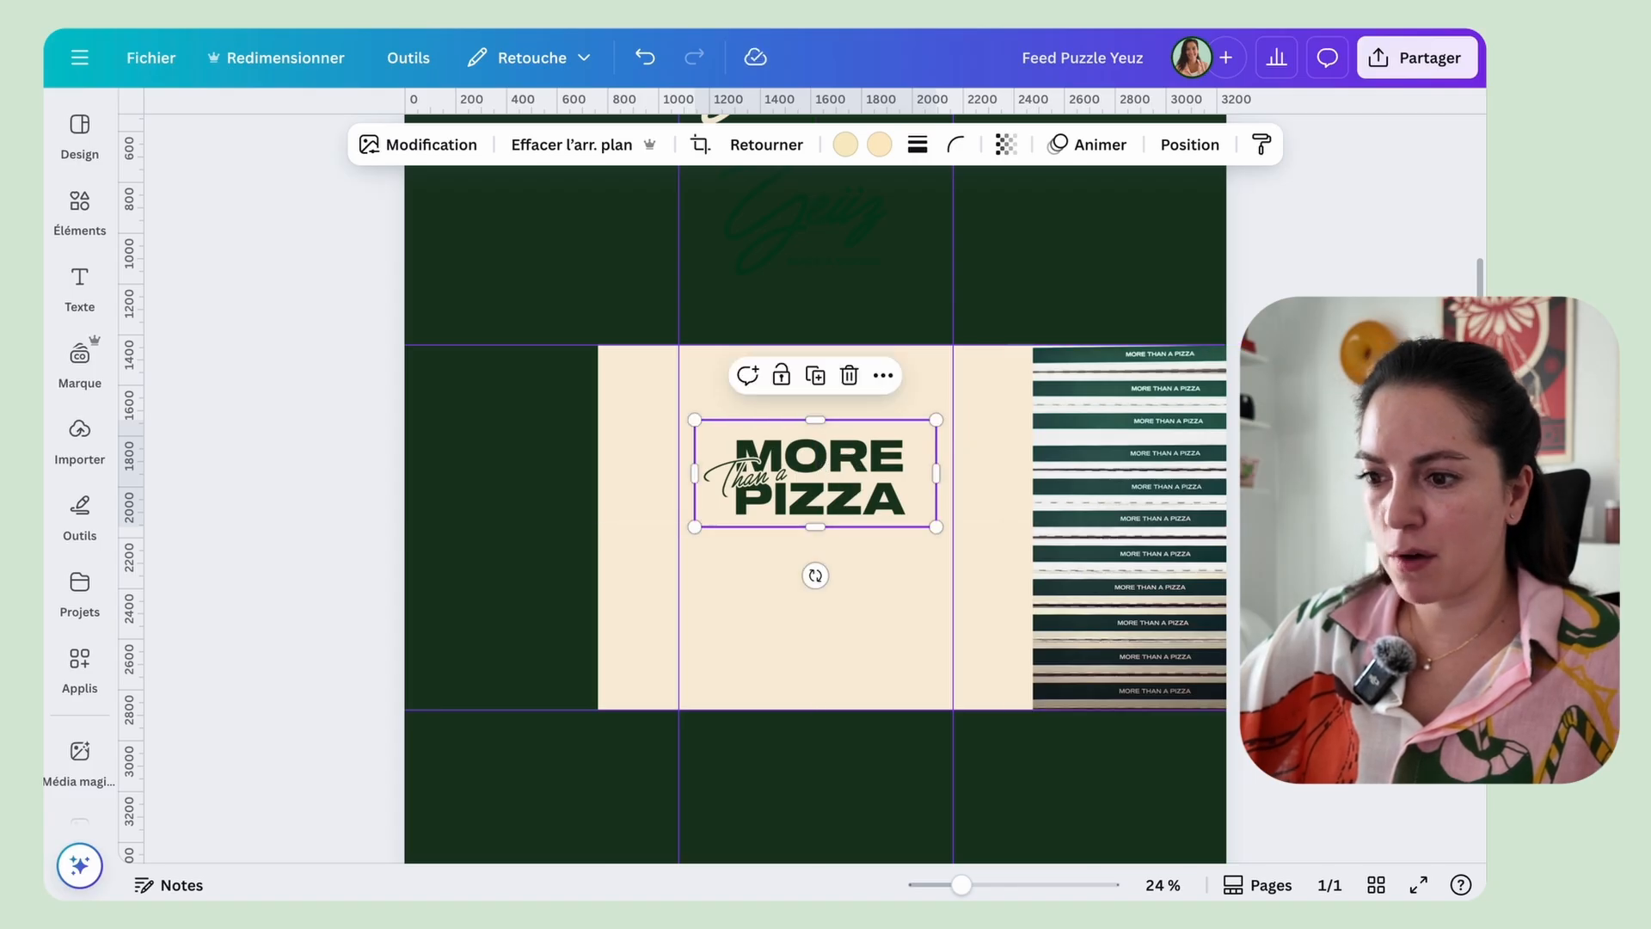
key("Escape")
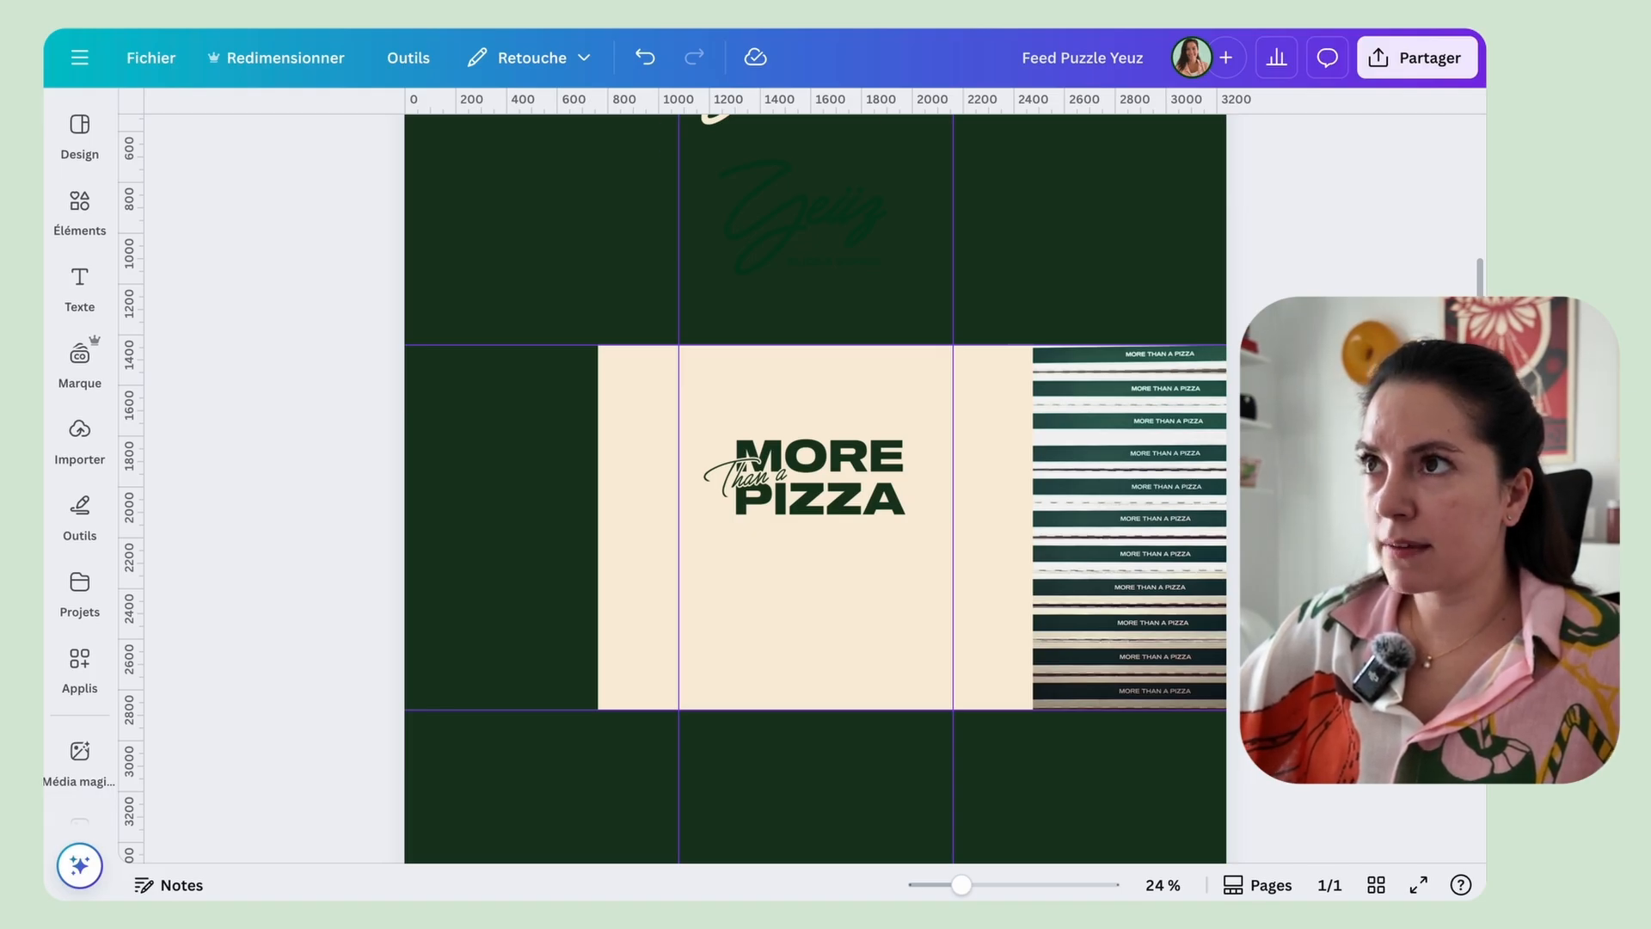
Step: Add the text "Yeüz Slice & Coffee propose des pizzas à la part ainsi que du café de spécialité." below the slogan, wrapped in a narrower box
key("t")
left_click_drag(816, 474, 872, 602)
type("Yeuz Slice & Coffee propose des pizzas à la part ainsi que du café de spécialité")
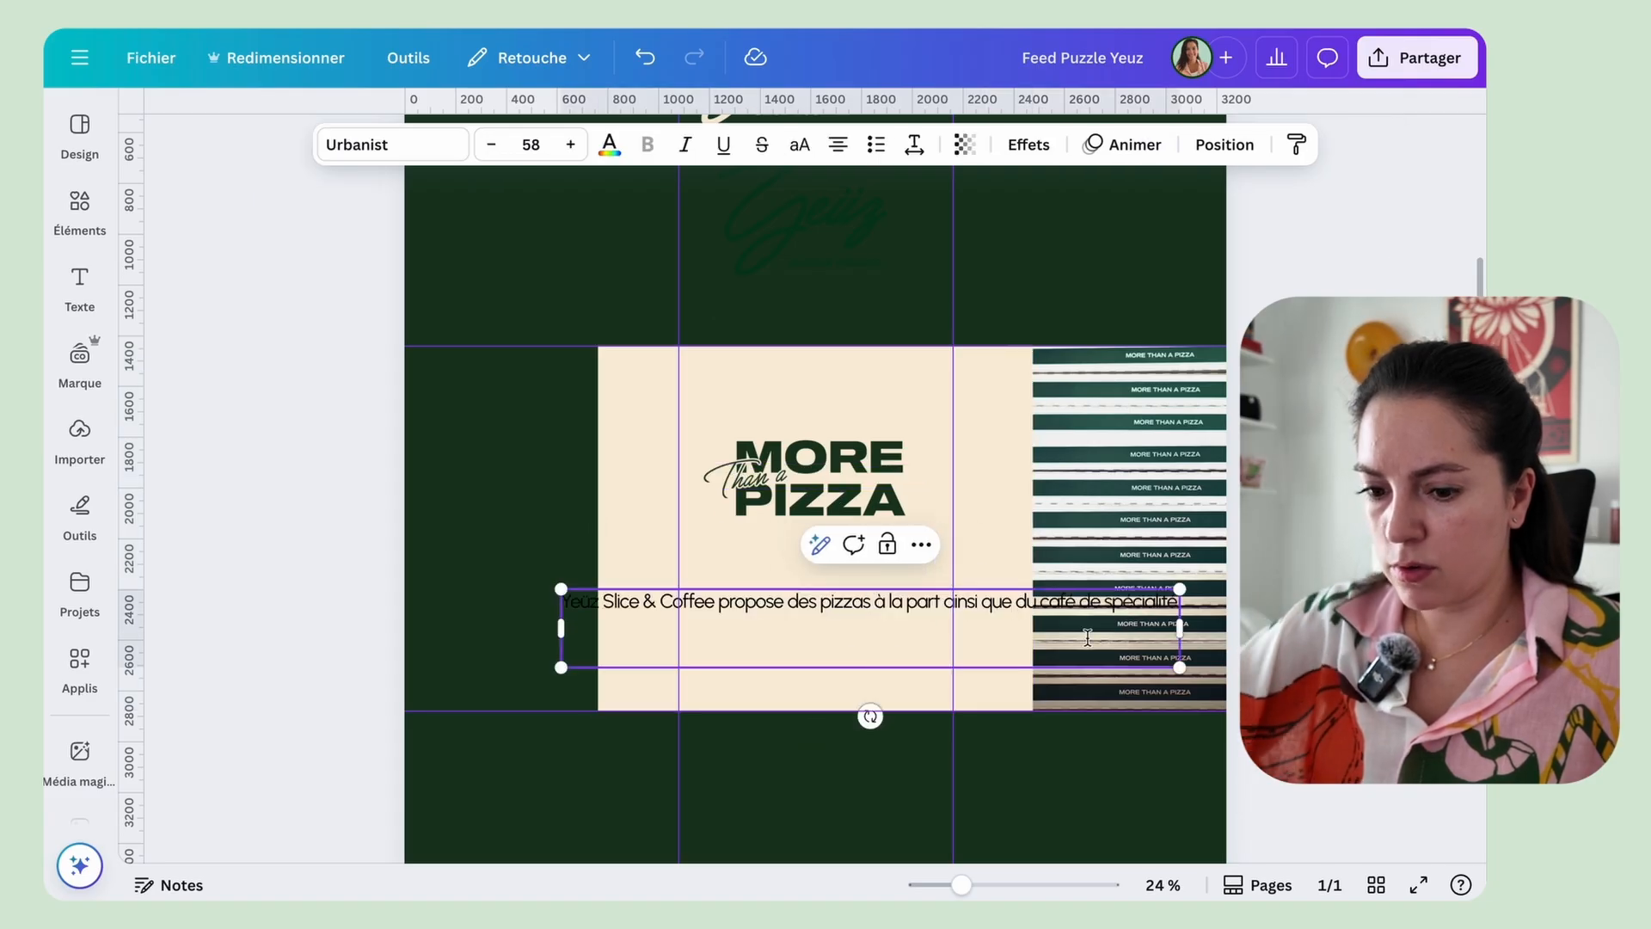
key("BackSpace")
left_click_drag(1179, 601, 902, 608)
left_click_drag(903, 608, 897, 609)
left_click_drag(817, 614, 975, 614)
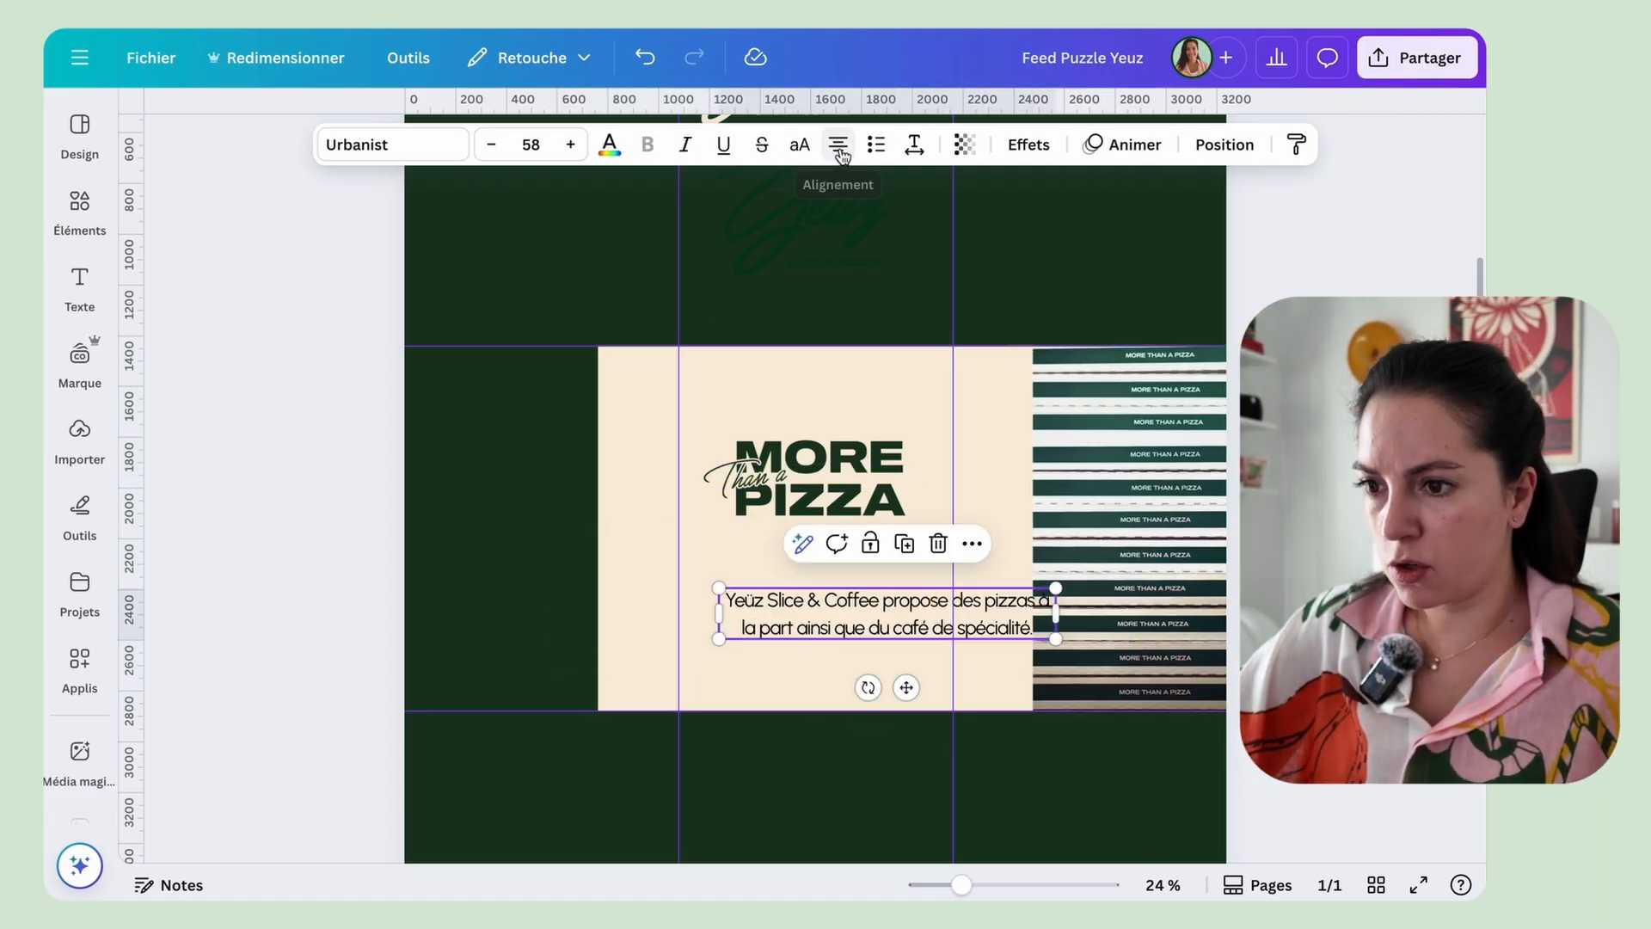
Step: Format the description as left-aligned bold Canva Sans at size 32 and narrow its text box
left_click(841, 152)
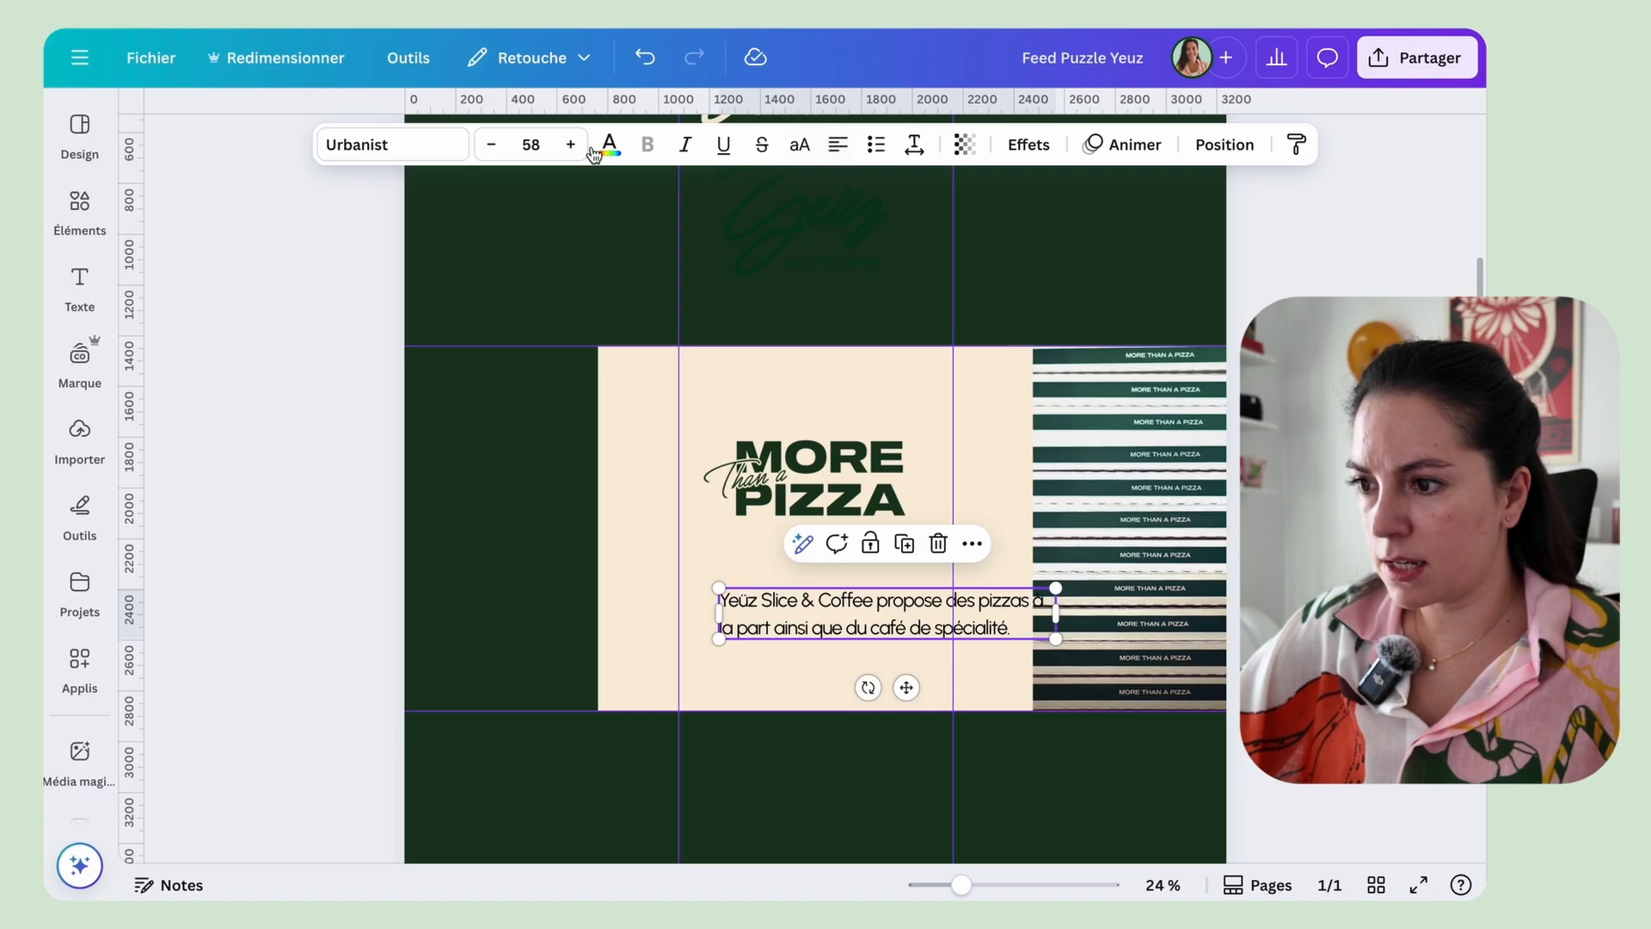
left_click(416, 146)
type("canva sans")
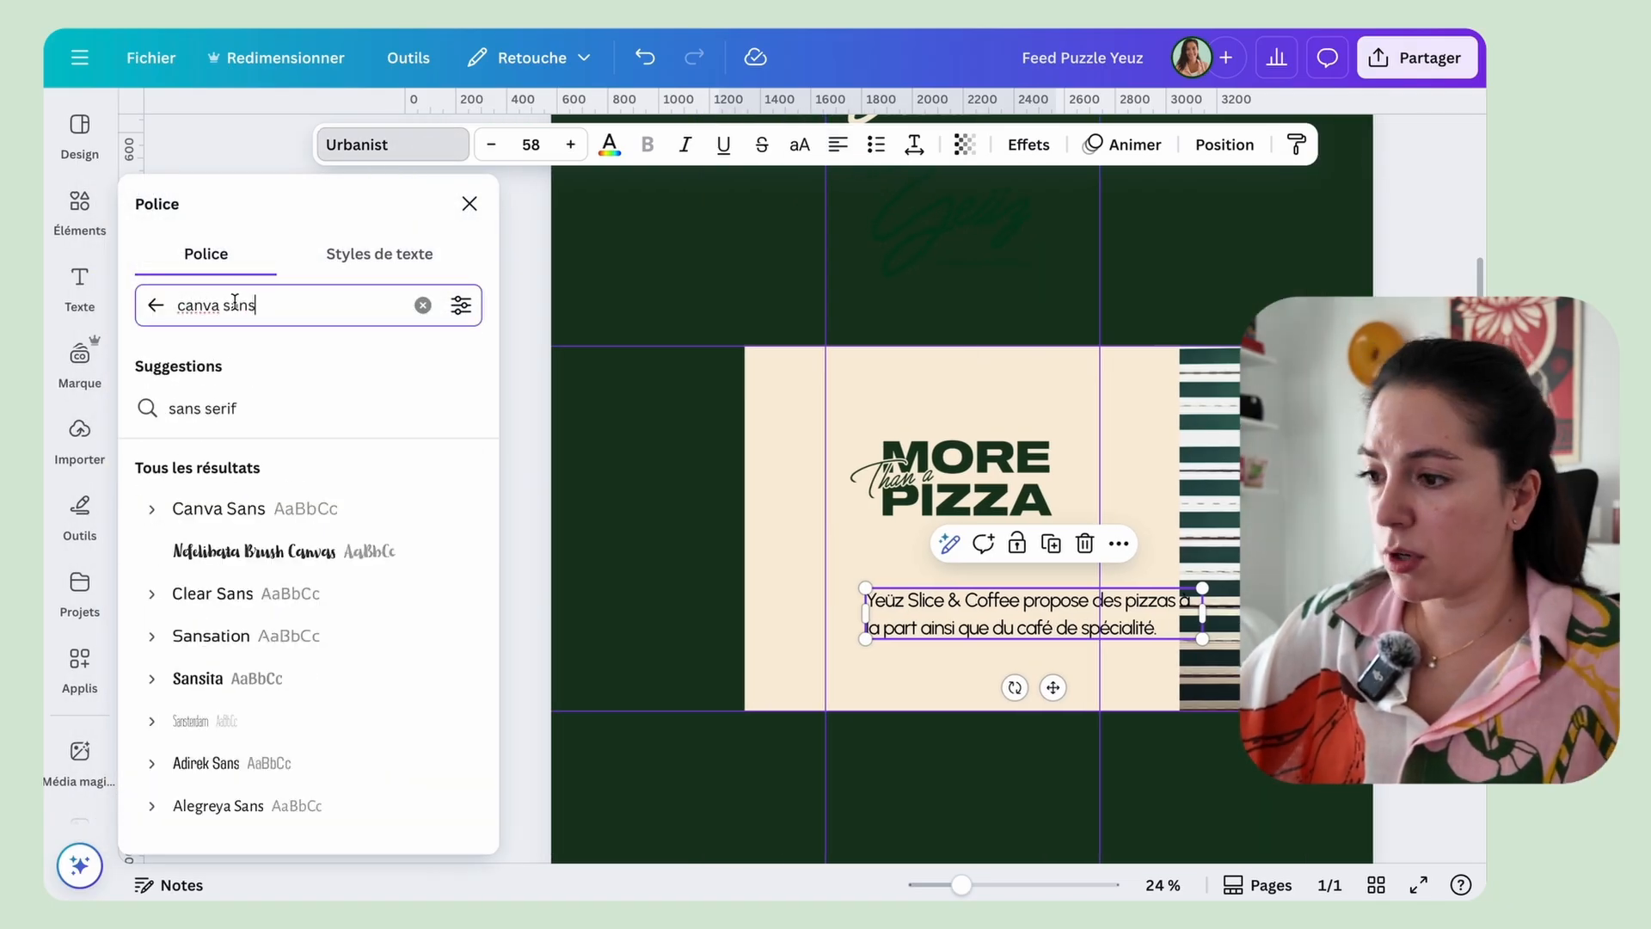
left_click(301, 508)
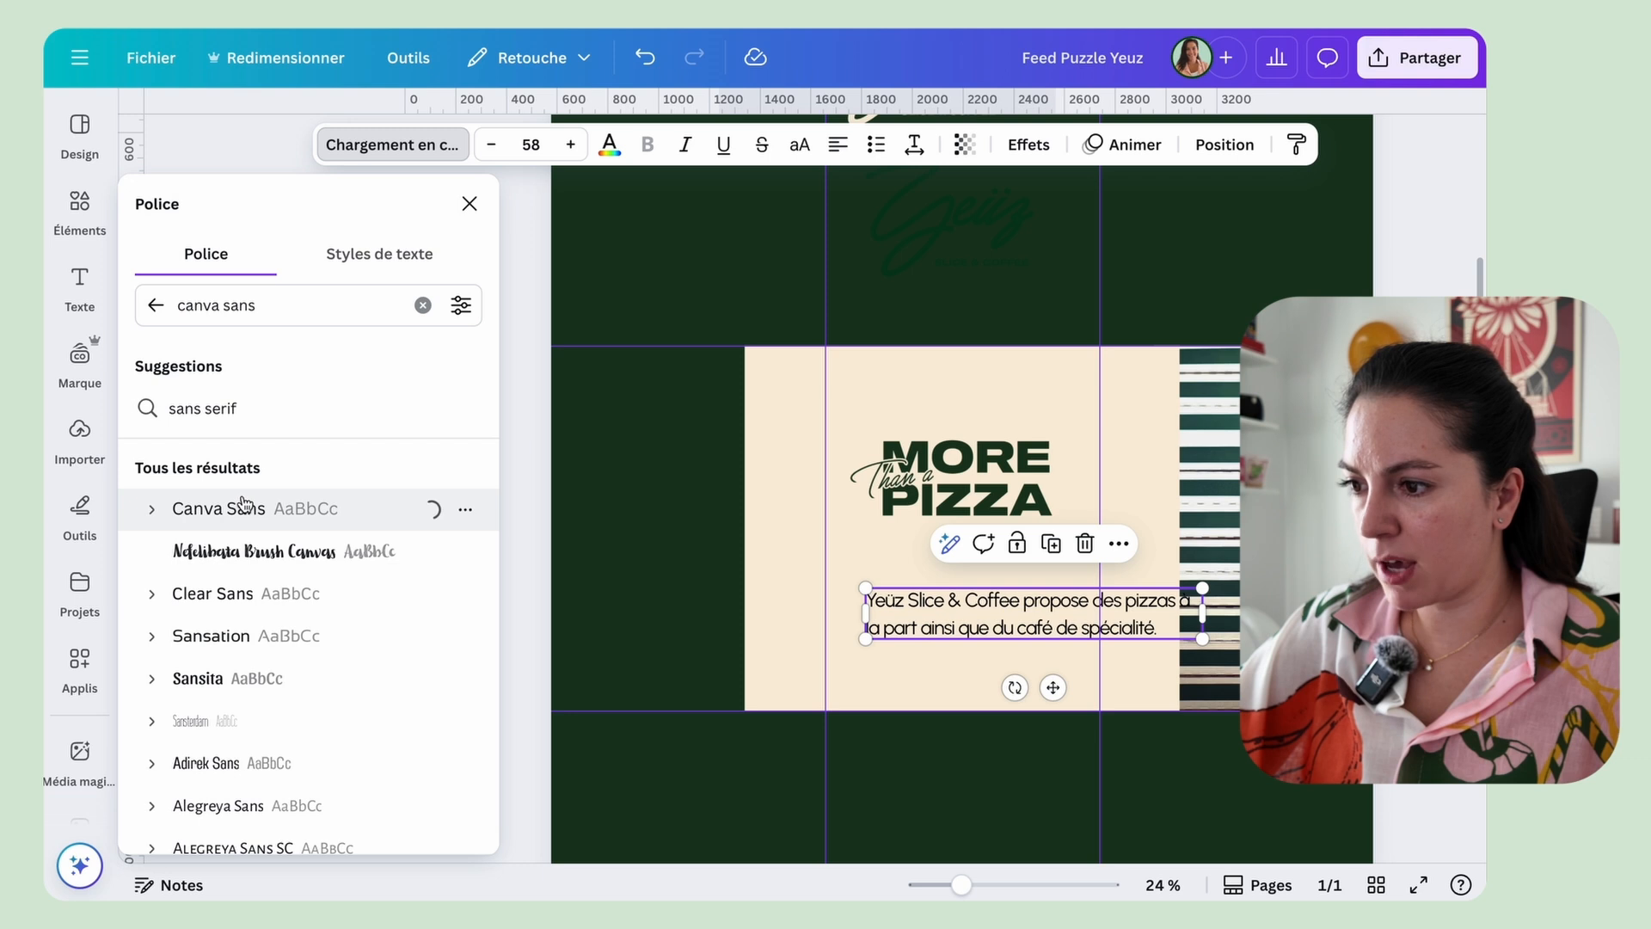
left_click(657, 148)
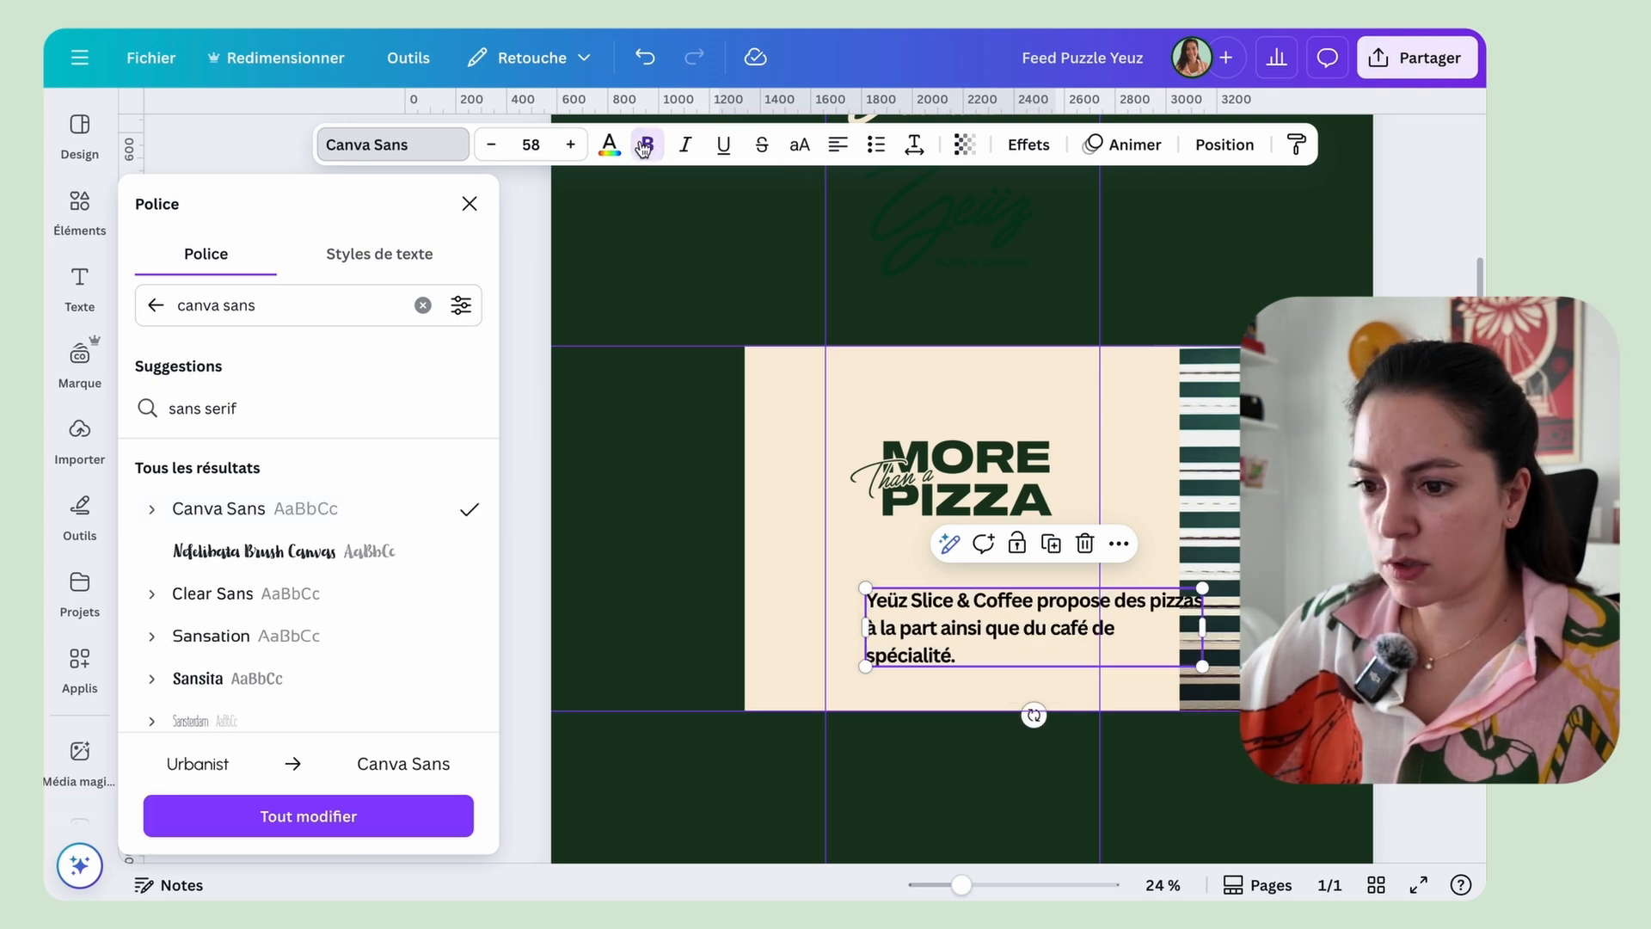
left_click(547, 142)
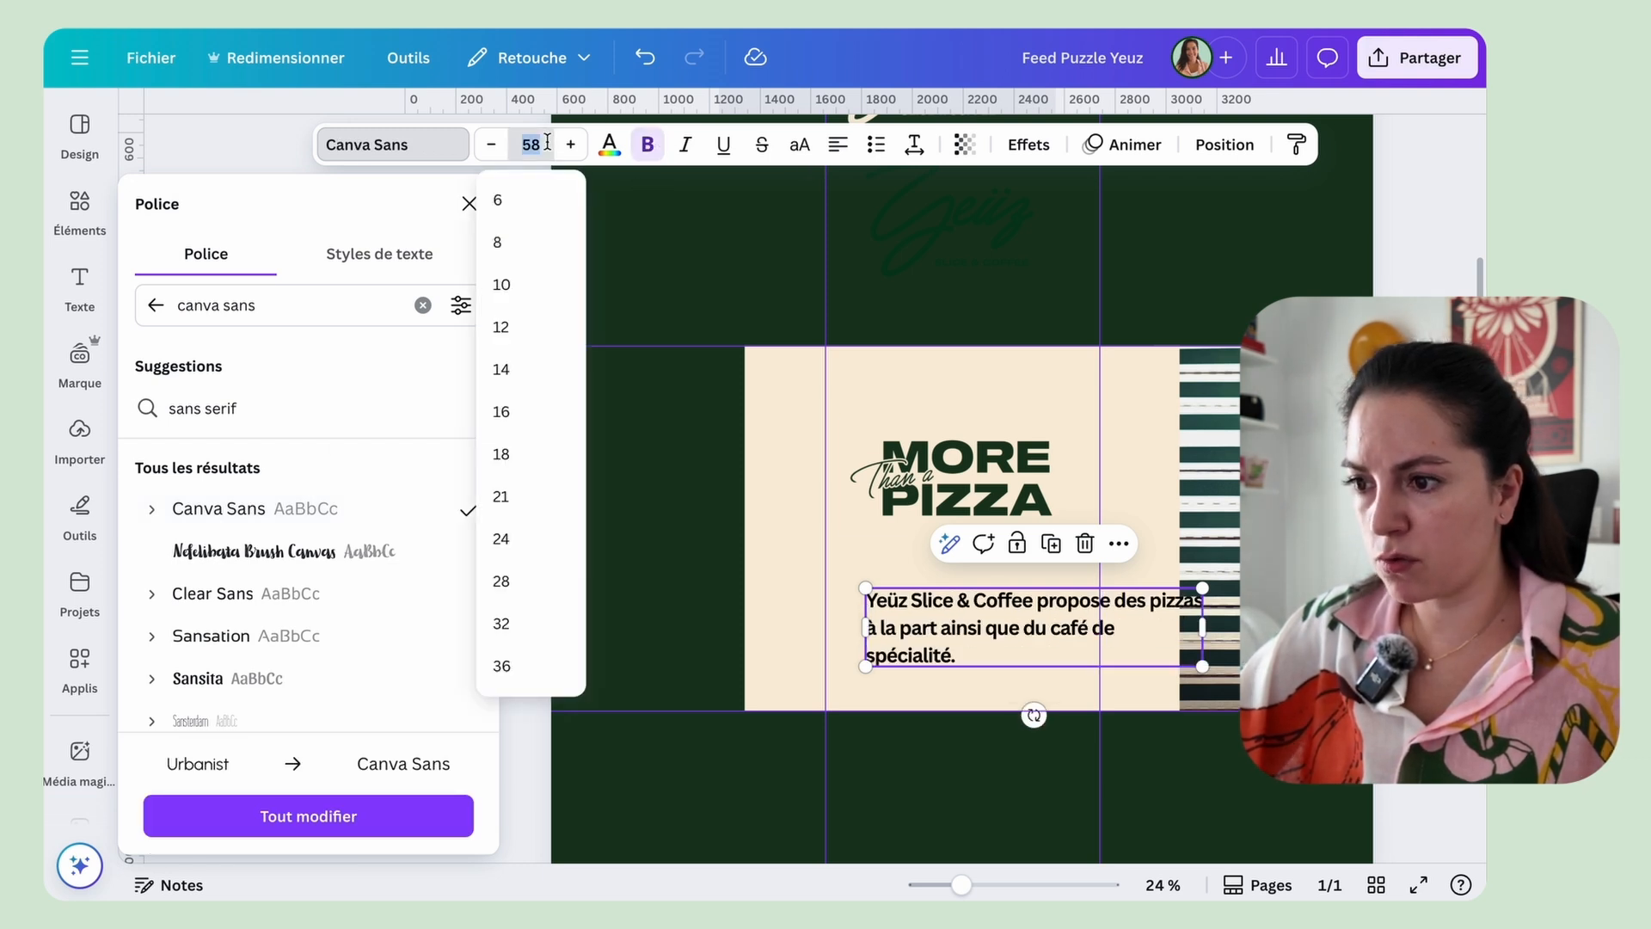
key("Return")
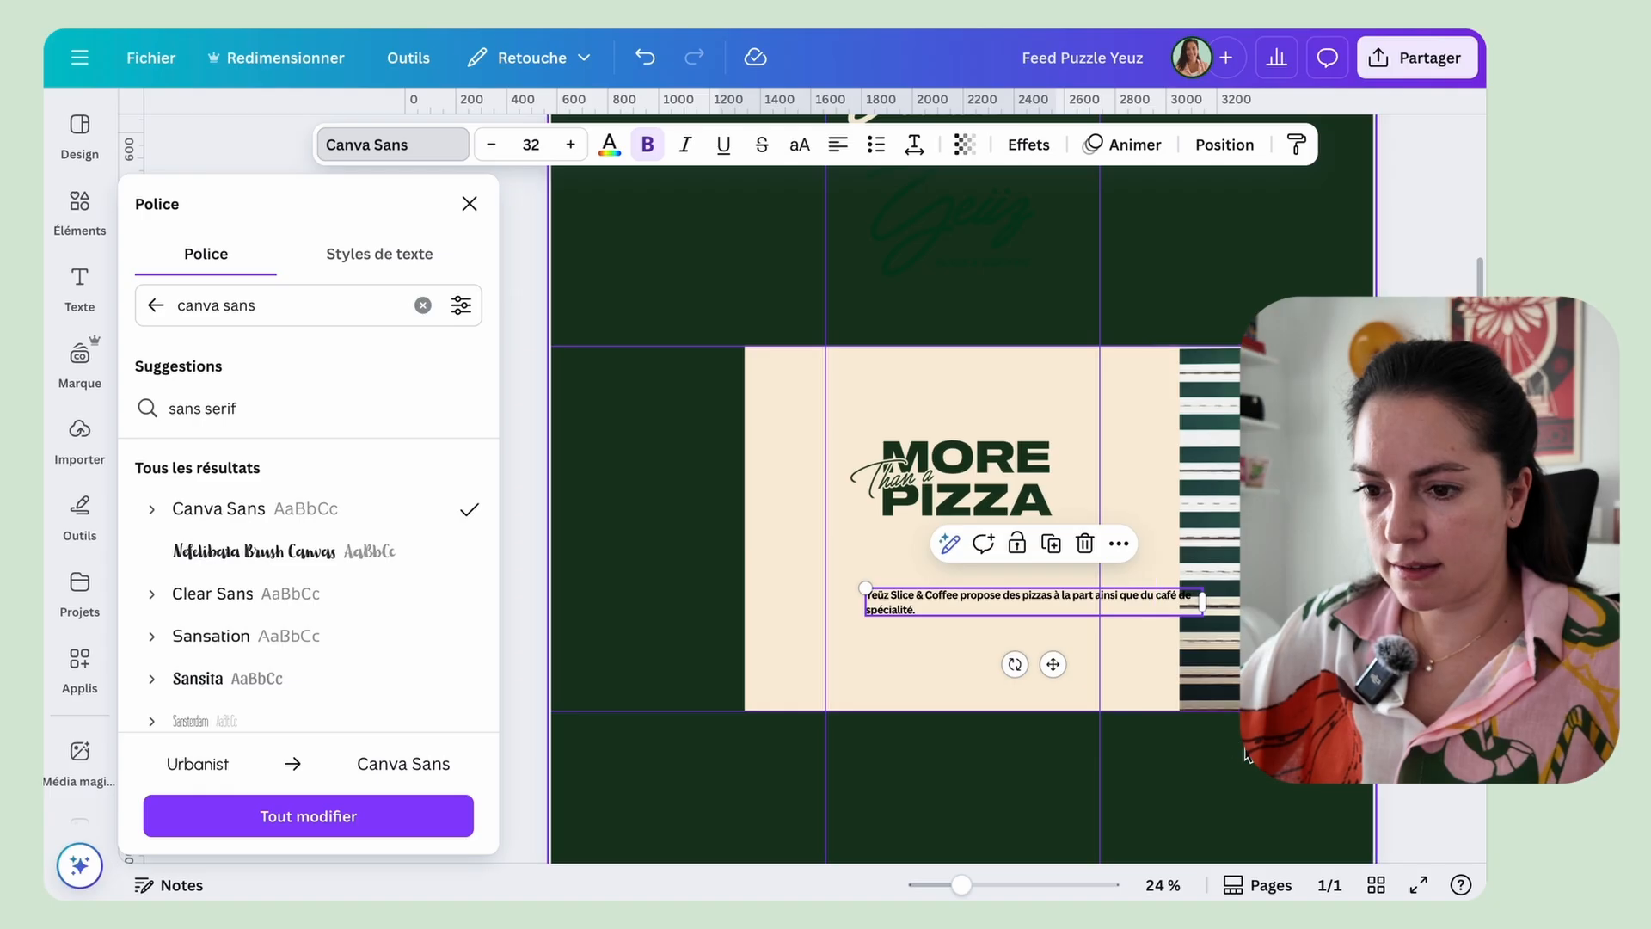
left_click_drag(1202, 602, 1067, 602)
Step: Colour the description text dark green and slightly increase its font size
left_click(608, 150)
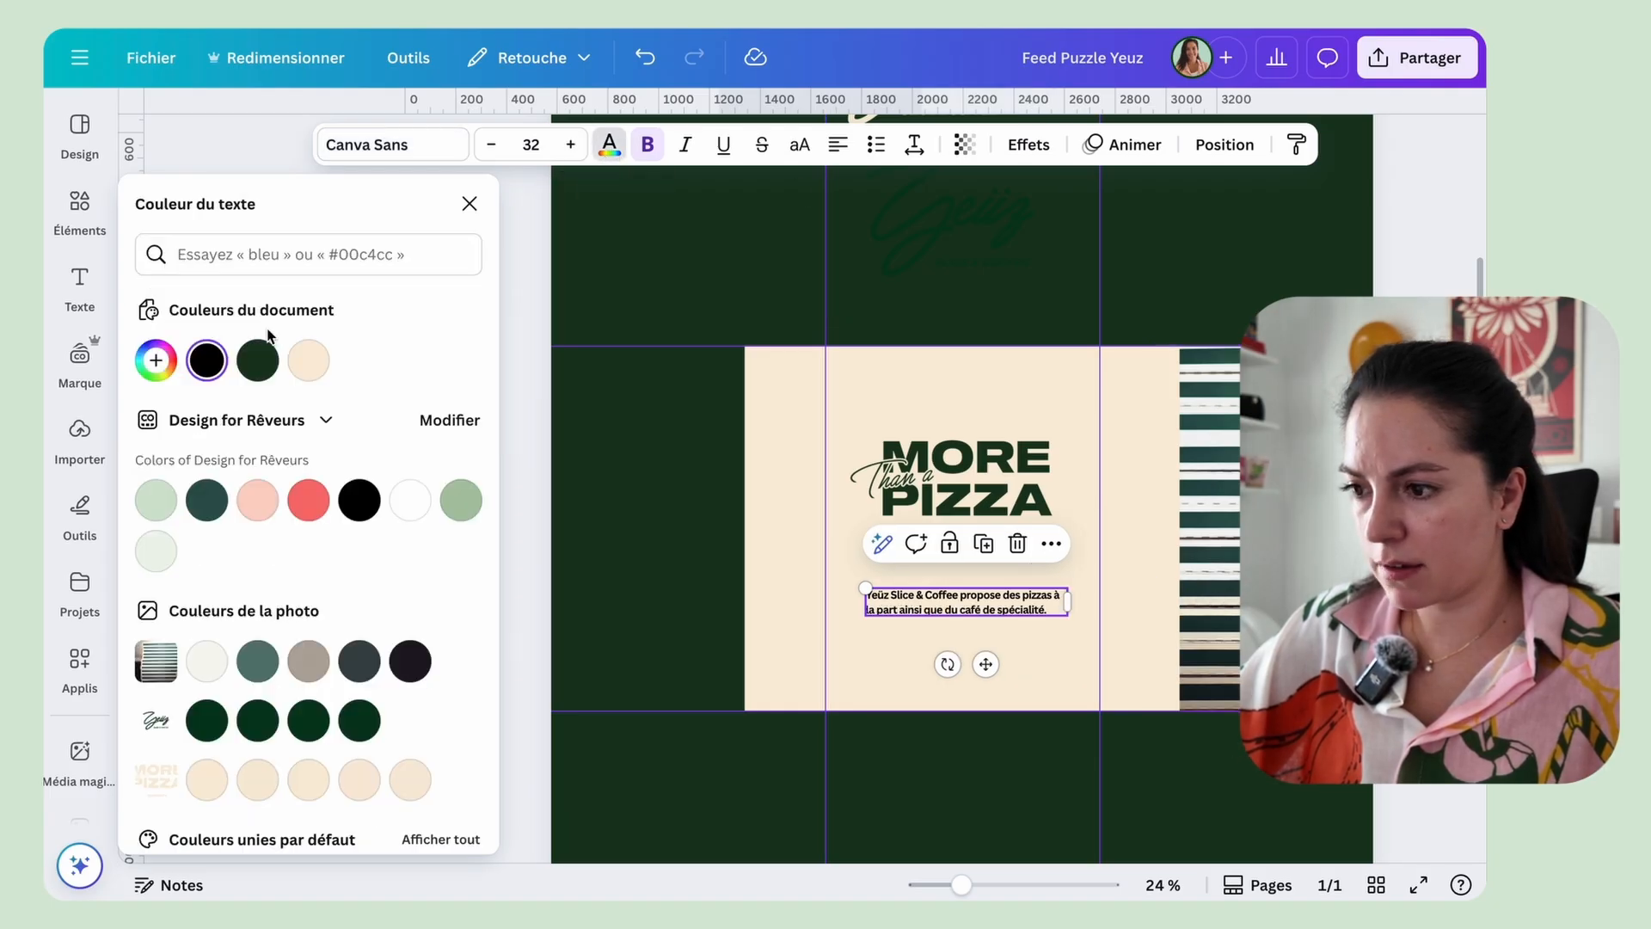
left_click(570, 145)
left_click(570, 145)
left_click(570, 144)
left_click(570, 144)
left_click(570, 145)
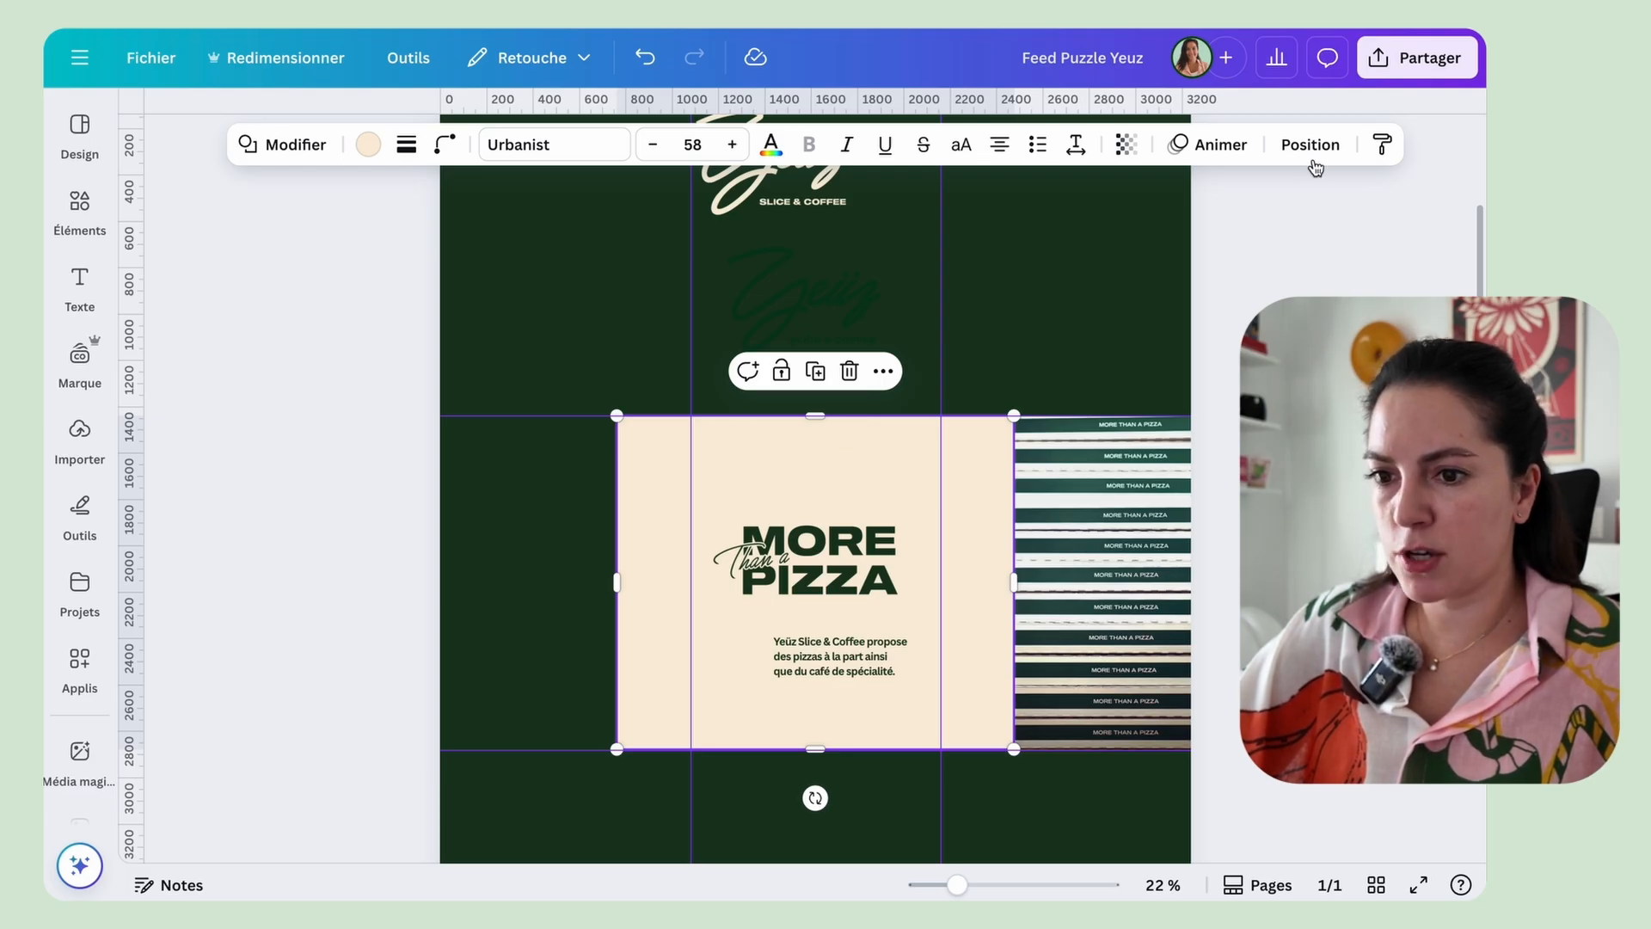
Step: Duplicate the cream rectangle and reshape the copy into a thin 1080 px wide strip along the lower edge of the upper-centre cell
left_click(1309, 145)
left_click(613, 535)
left_click(852, 478)
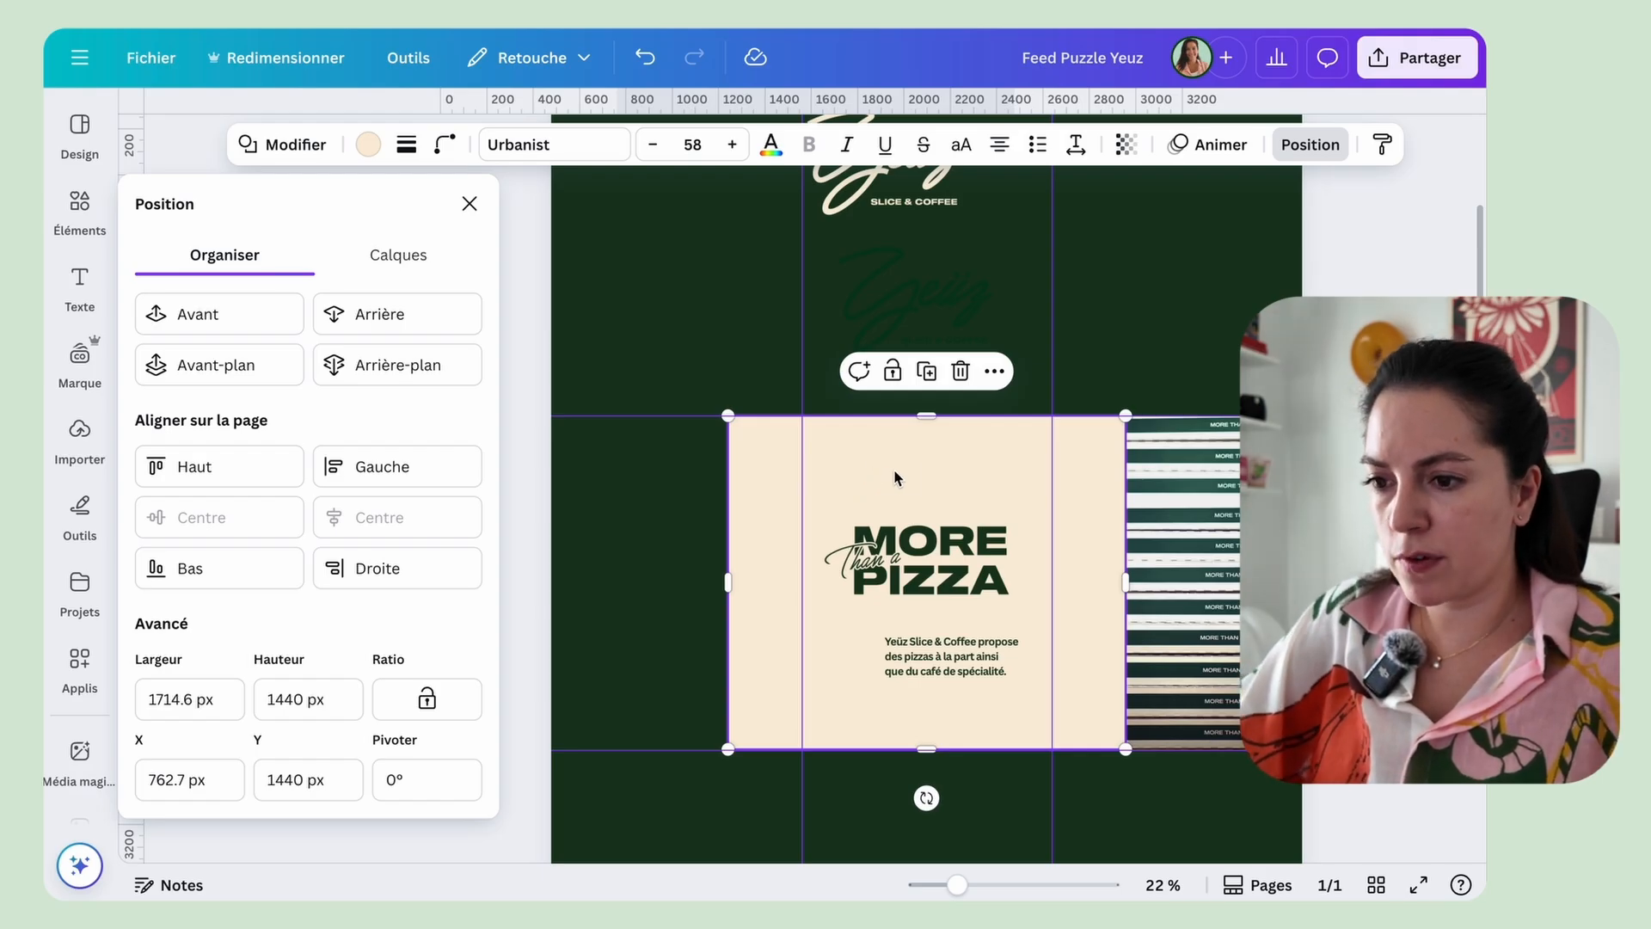
left_click_drag(894, 477, 894, 417)
left_click_drag(926, 688, 926, 416)
left_click_drag(1125, 385, 1054, 382)
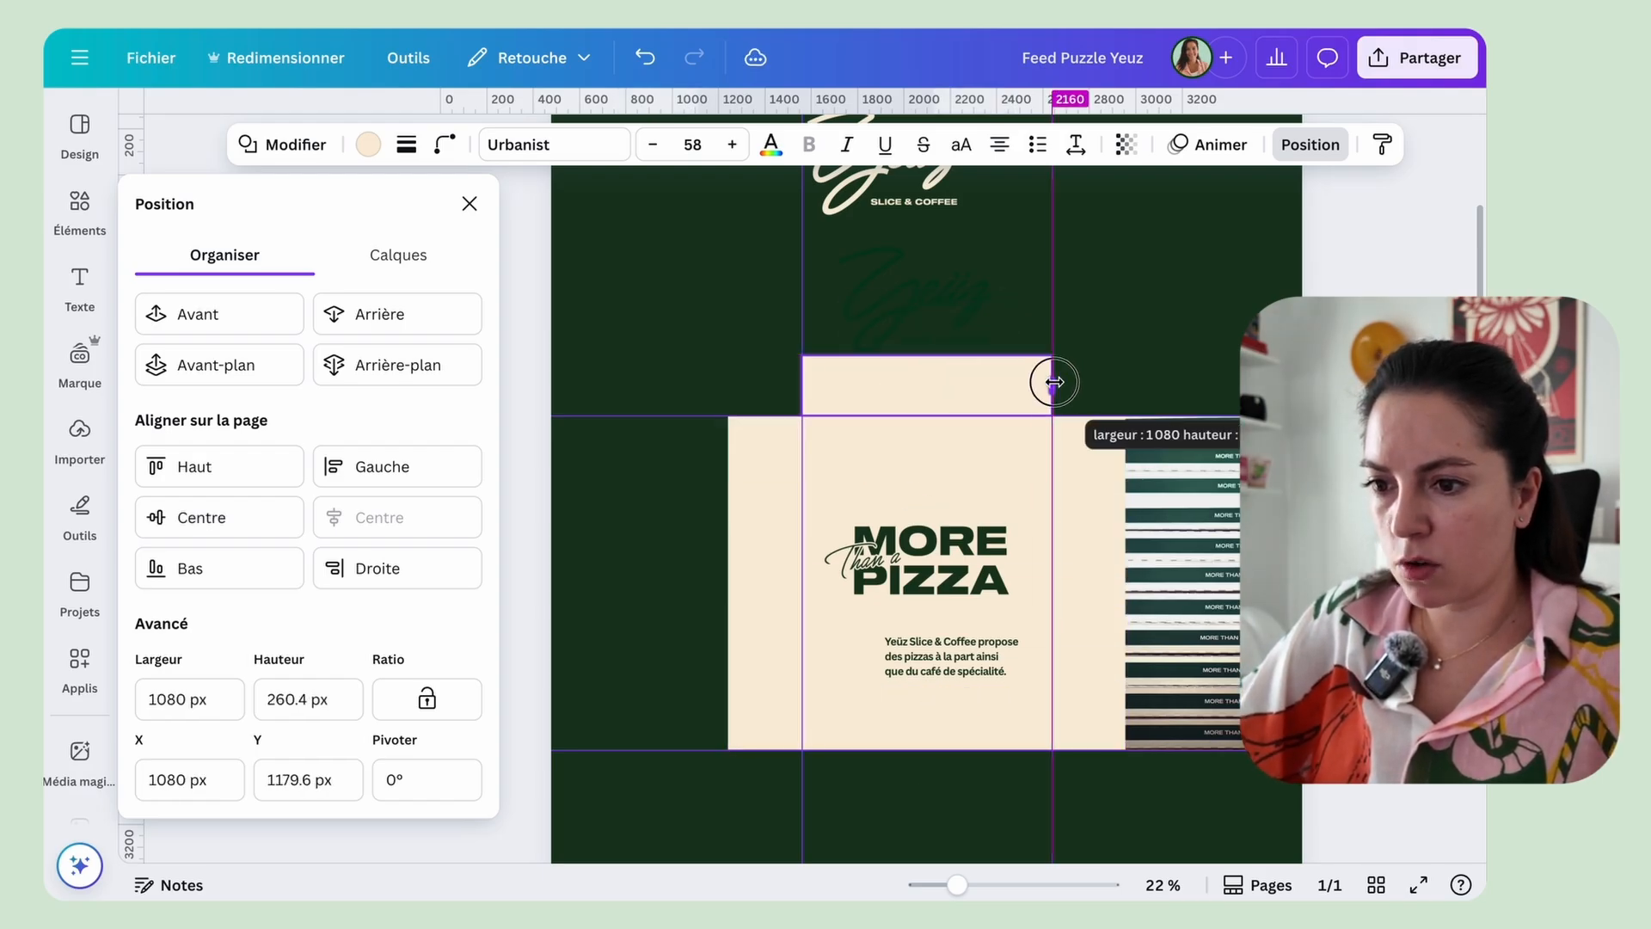
left_click(1080, 505)
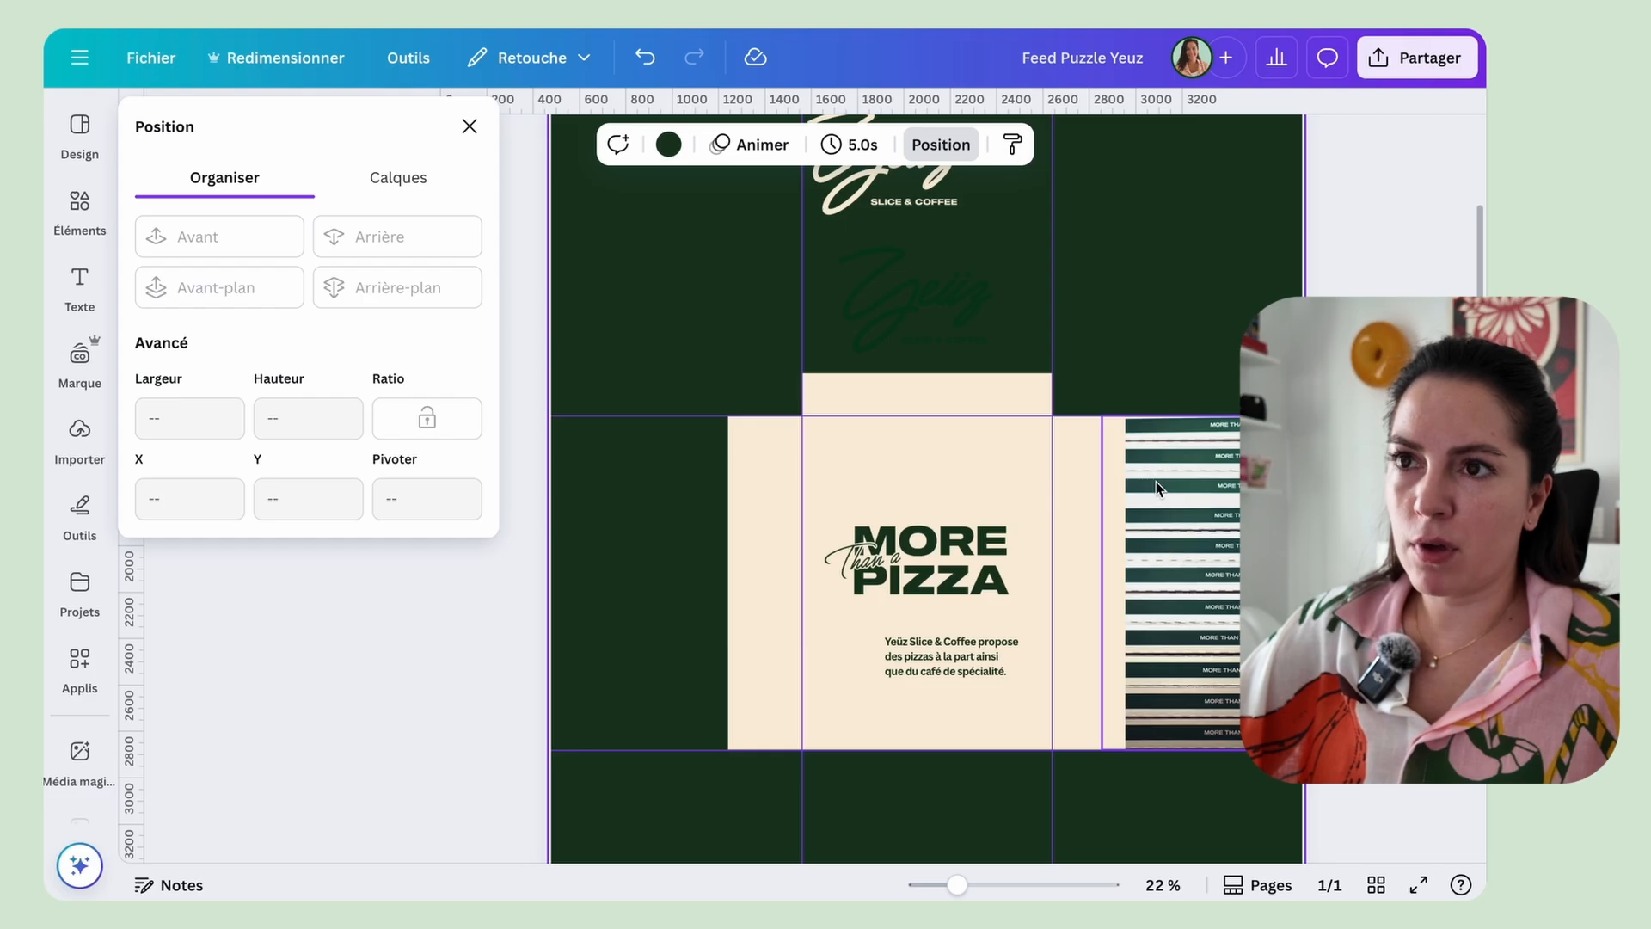
Step: Shrink the dark green Yeüz logo to about 276 × 247 px and place it on the cream band beside the photo, at X 2174
scroll(1164, 358, "down", 1)
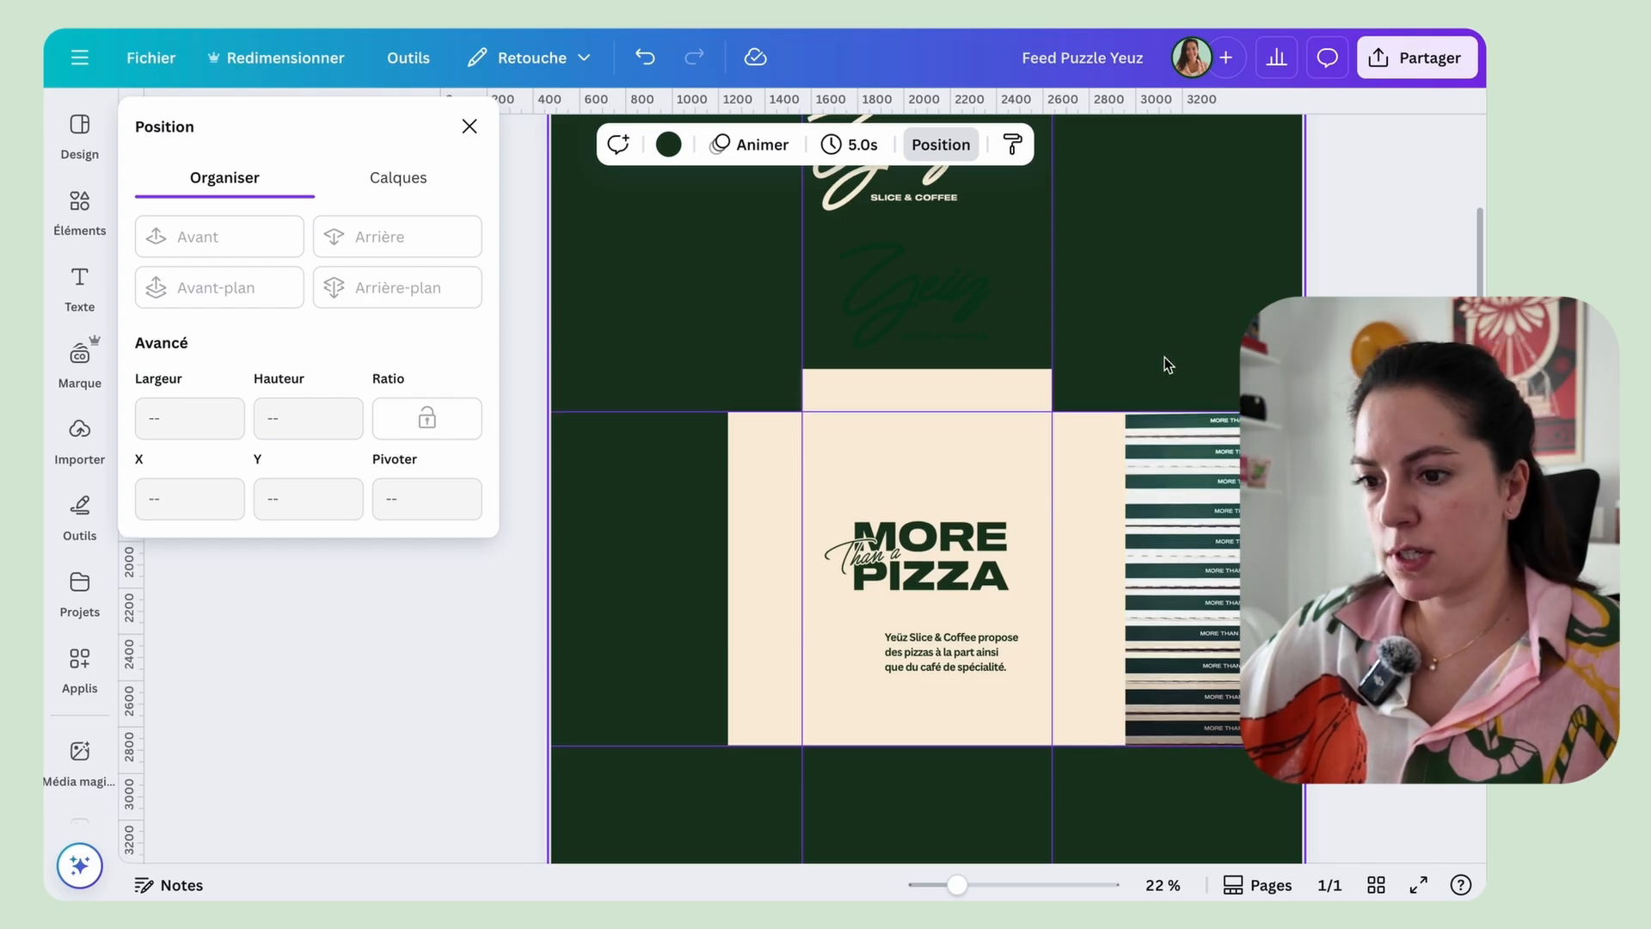
left_click_drag(1021, 276, 1231, 516)
left_click_drag(1234, 417, 1095, 467)
scroll(1094, 467, "down", 1)
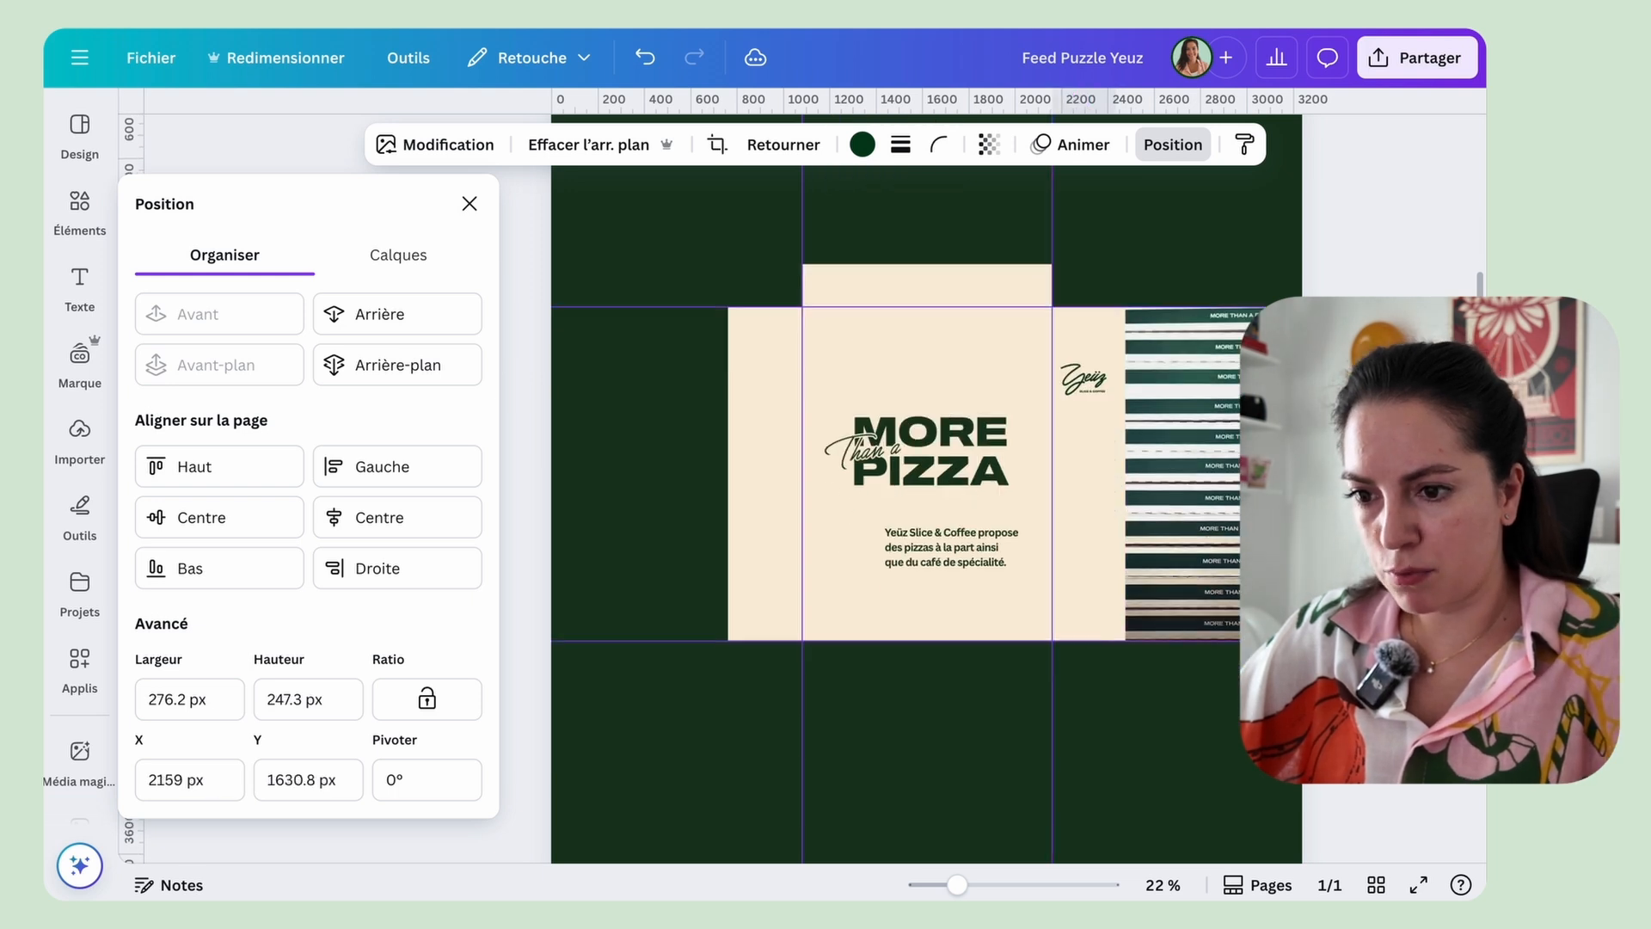
scroll(1095, 467, "down", 1)
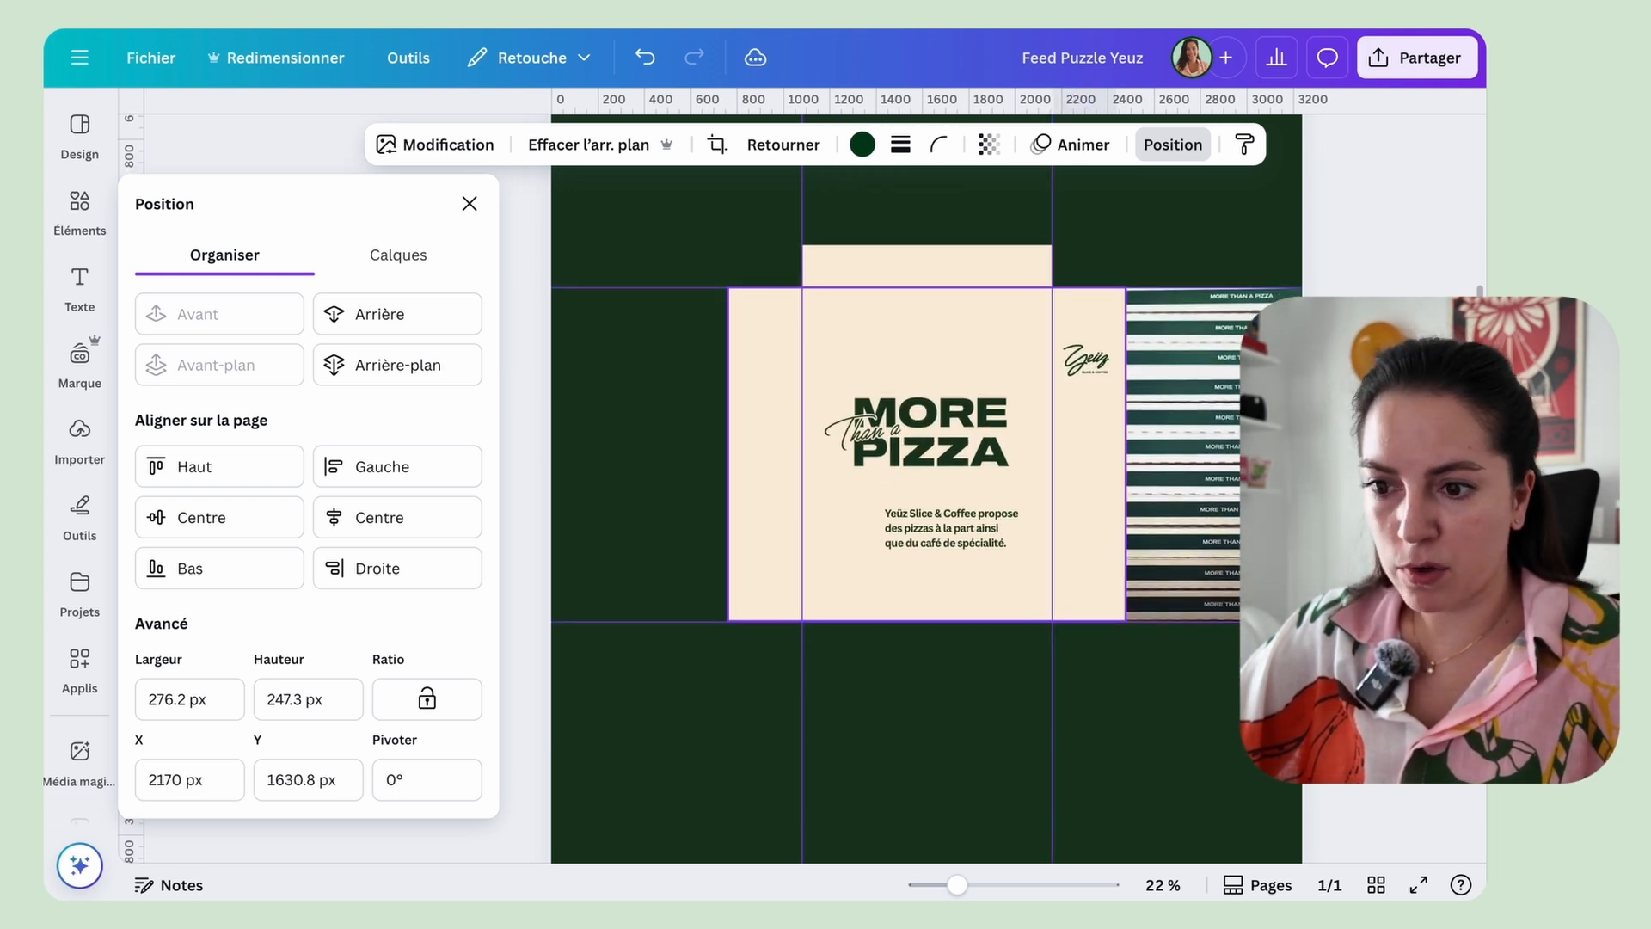
scroll(1119, 447, "up", 1)
key("Right")
key("Right")
key("Right")
key("Right")
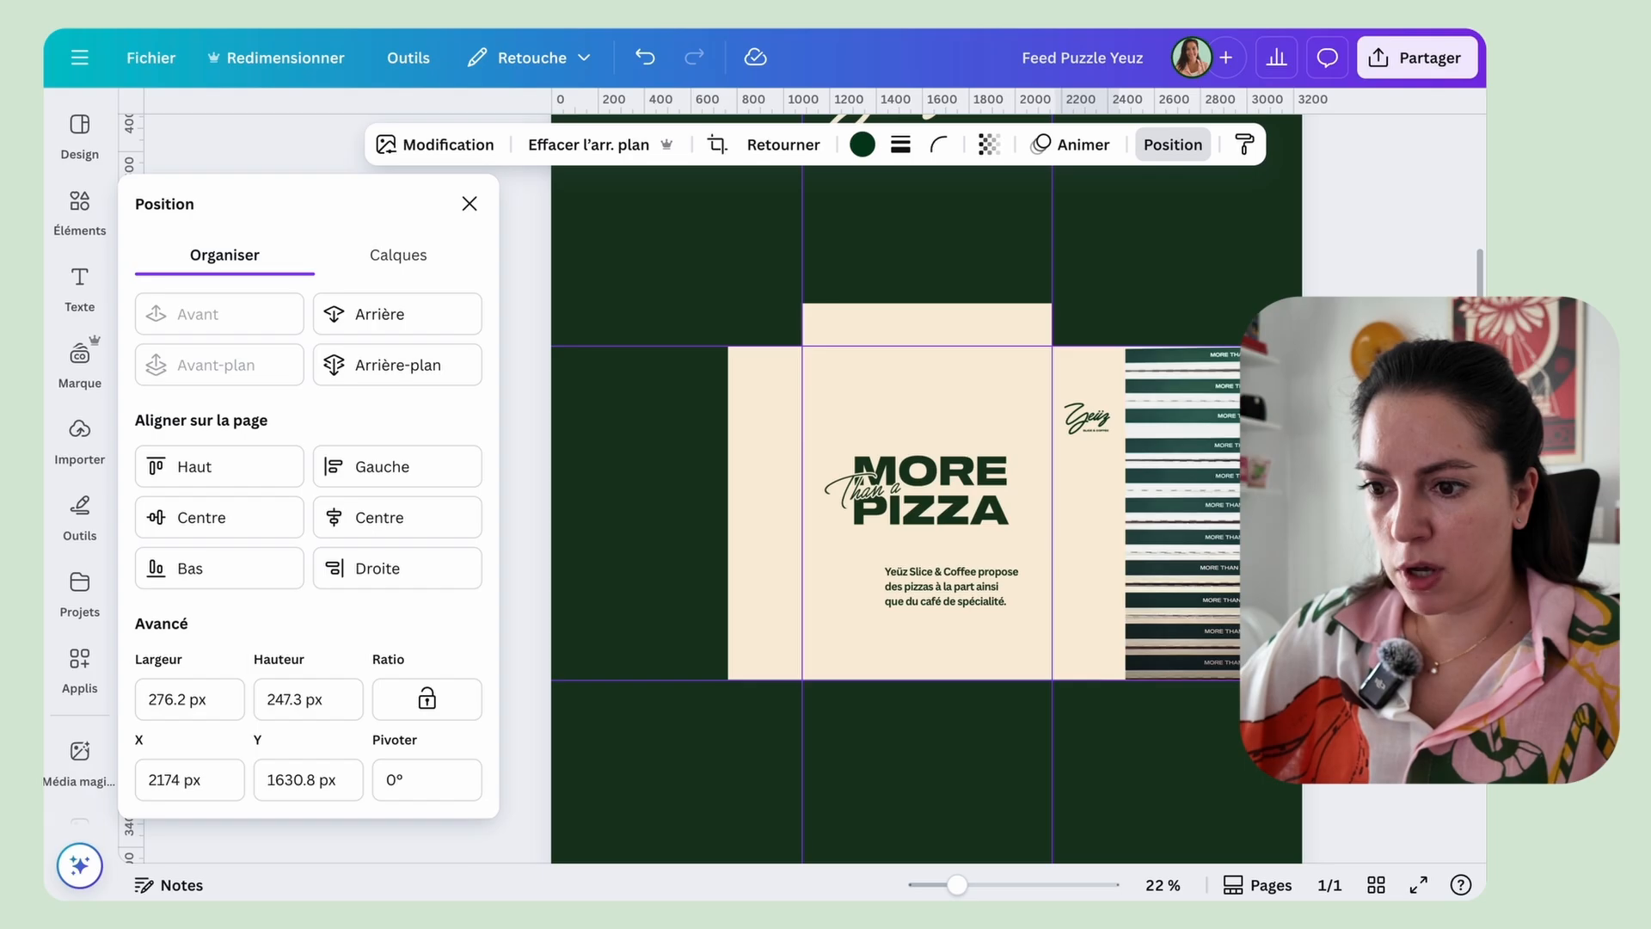
Step: Place a copy of the description, rotated −90°, below the small logo, reading "A 3 minutes à pied de la Grande Plage de Biarritz !" on two lines
left_click_drag(948, 570, 1075, 573)
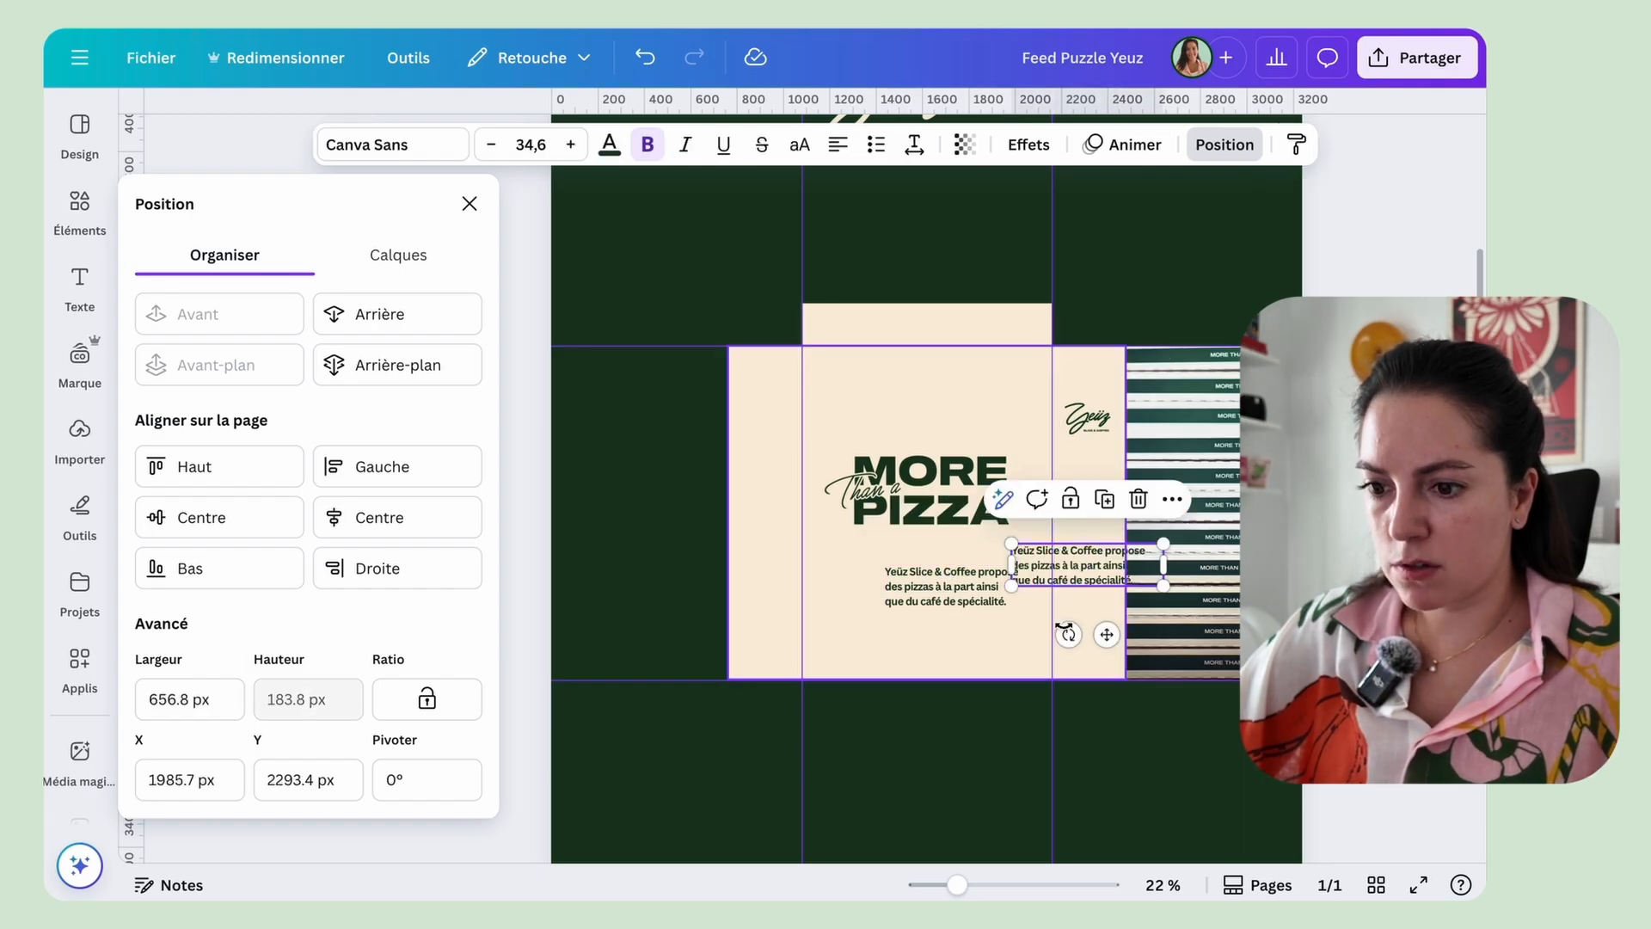
left_click_drag(1065, 634, 1178, 583)
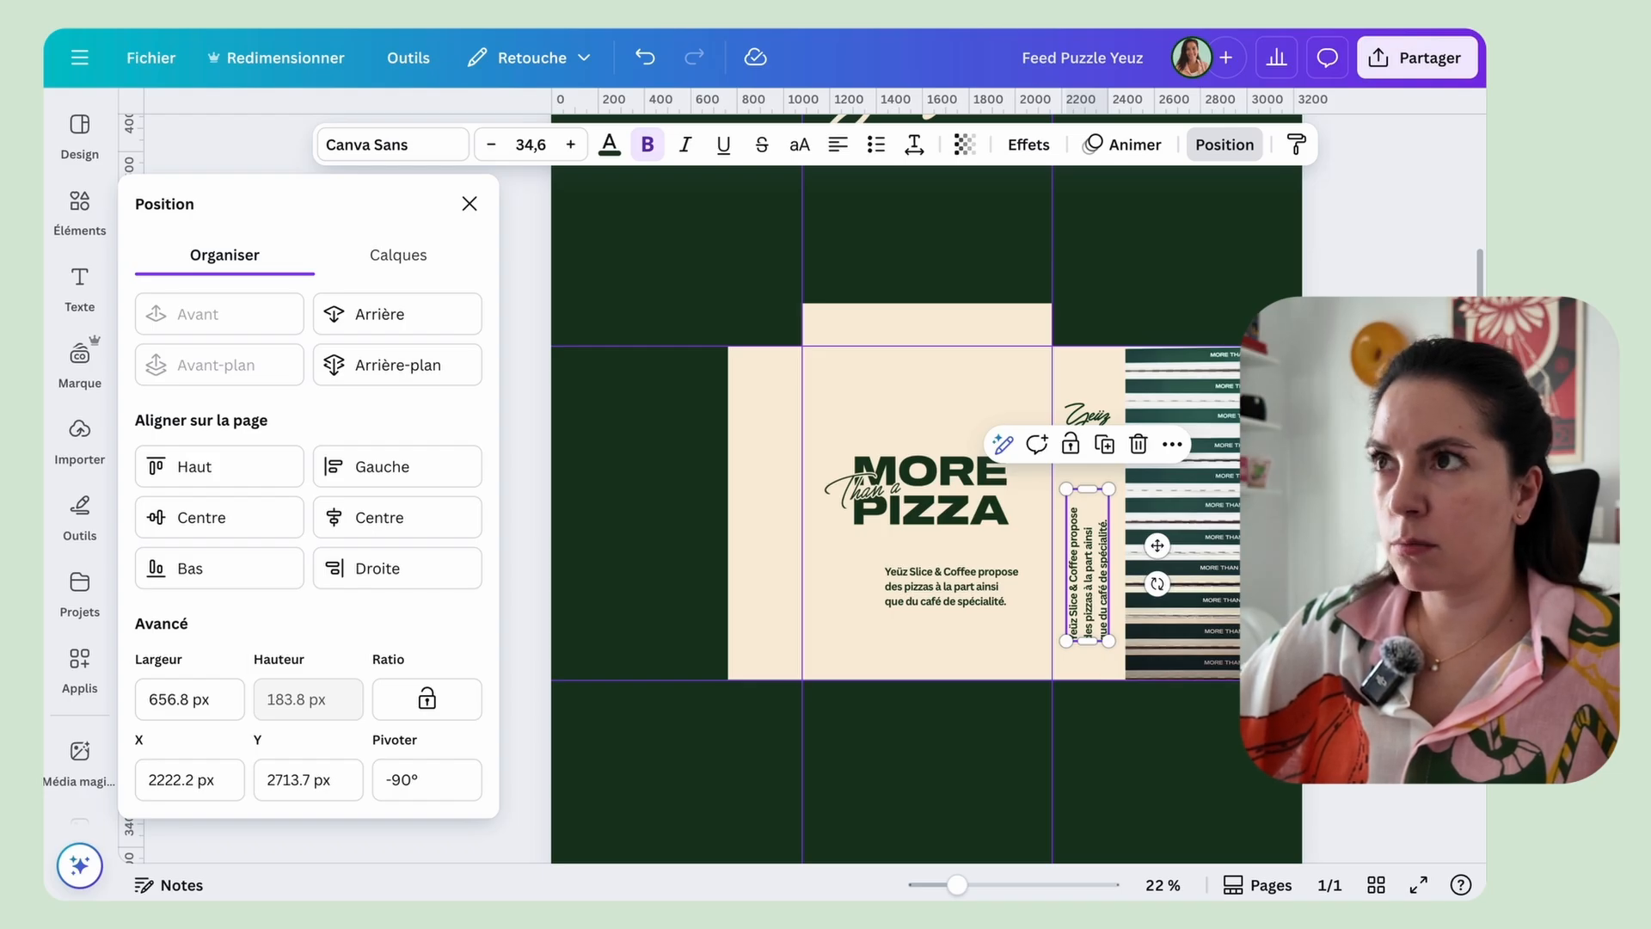
double_click(1089, 534)
type("À 3 minutes à pied de la Grande Plage de Biarritz !")
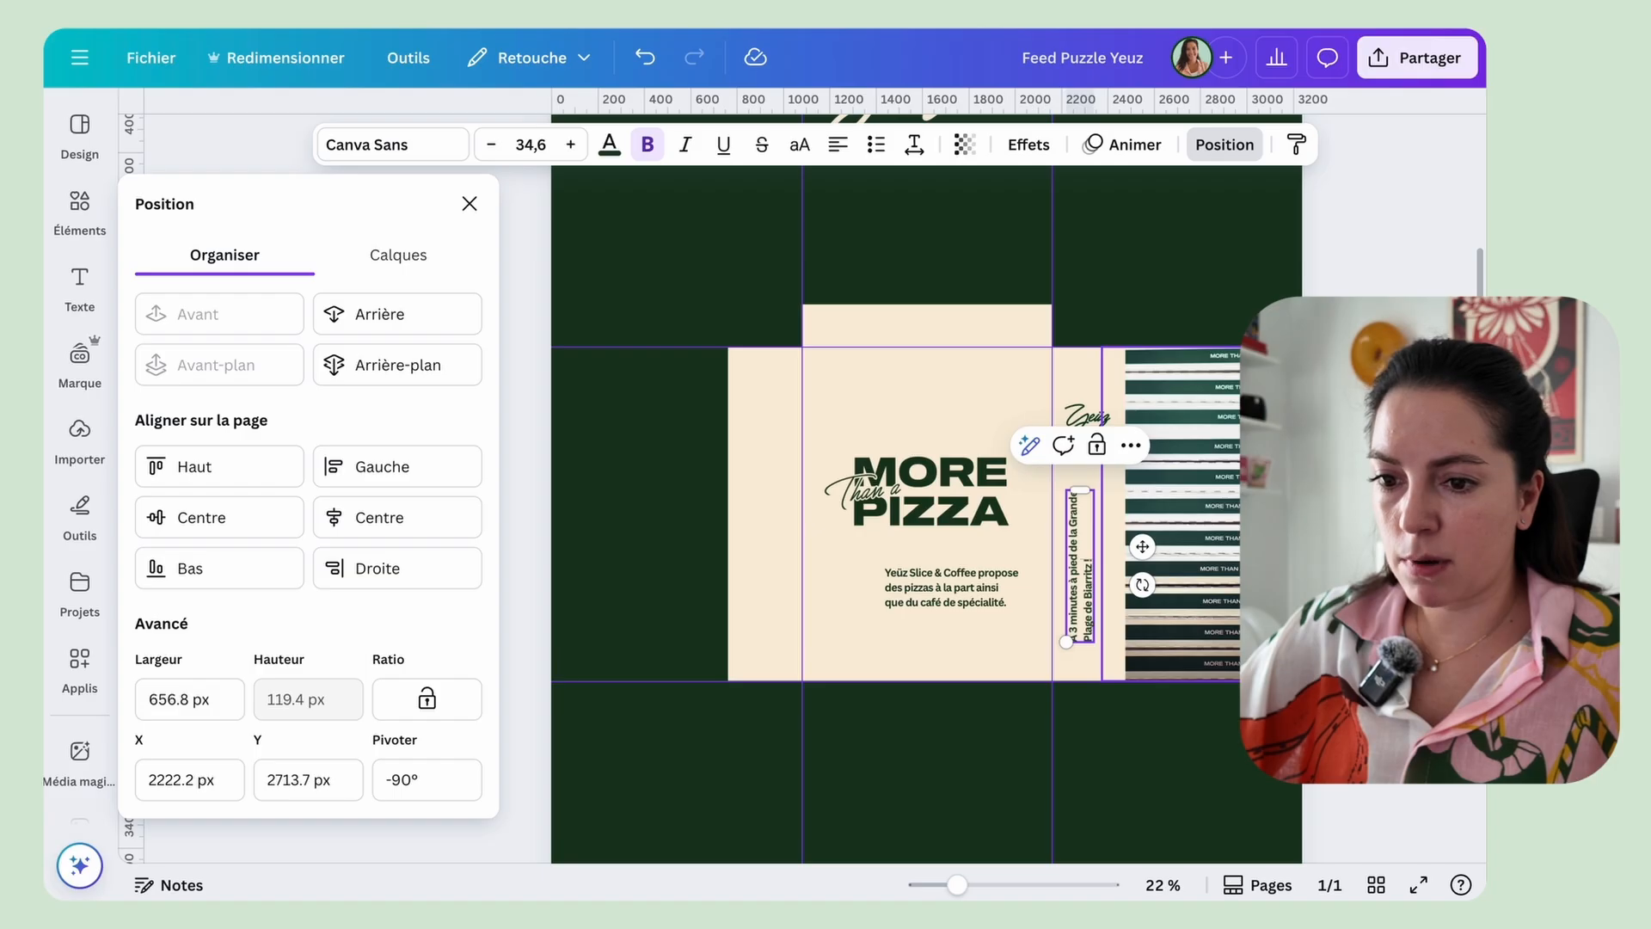
left_click_drag(964, 596, 972, 567)
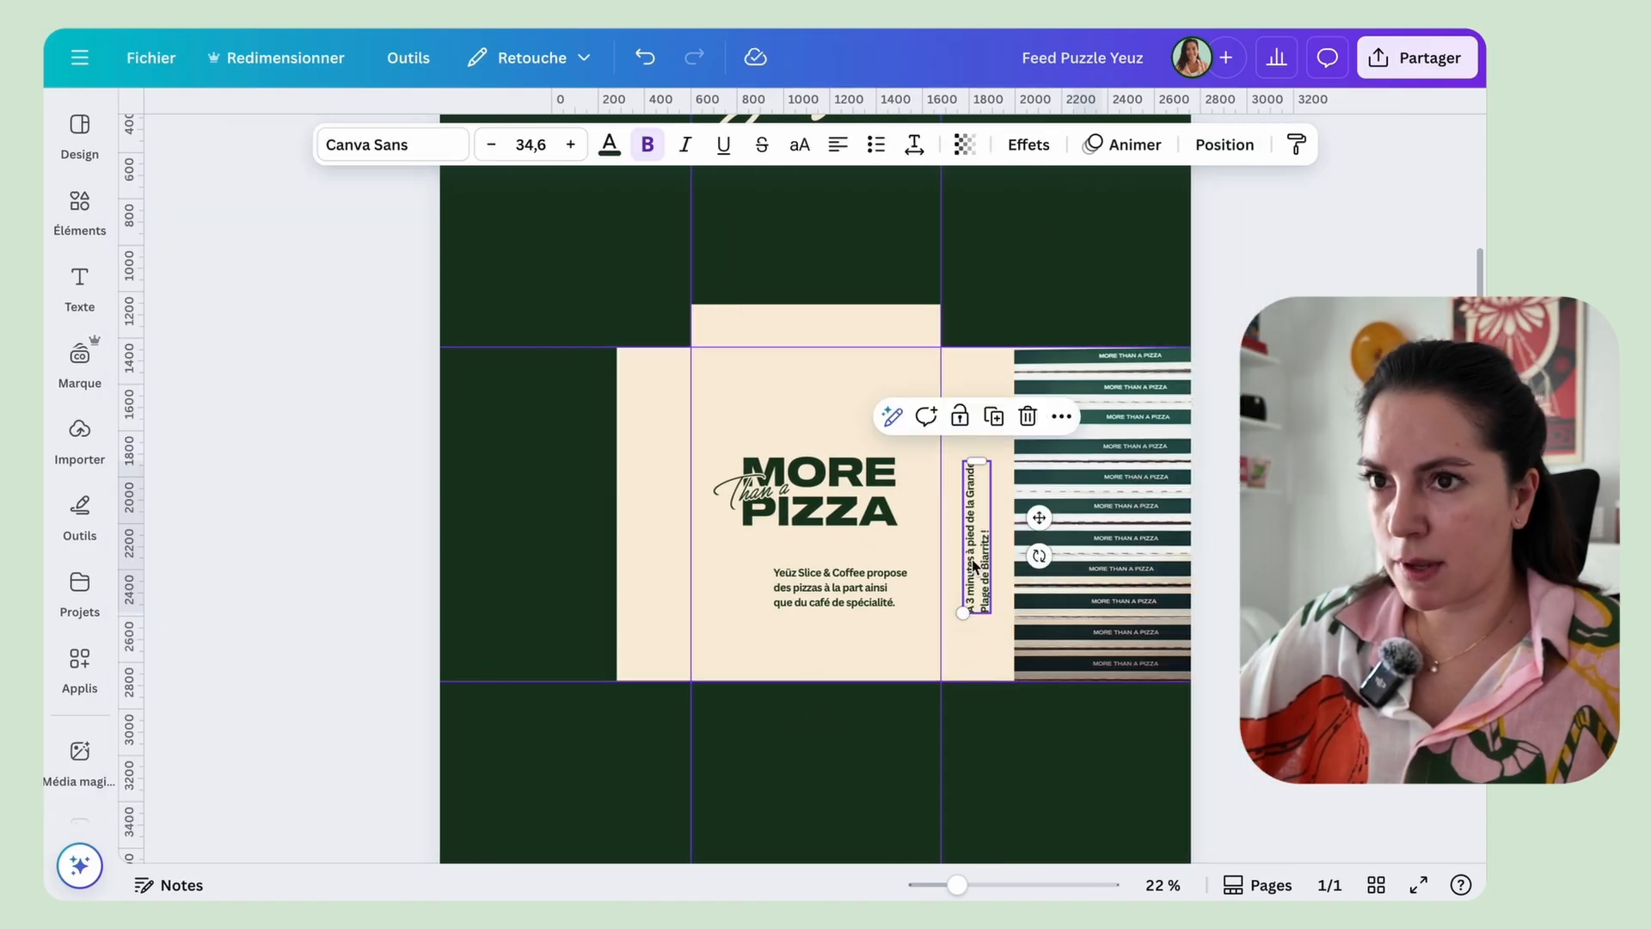
left_click_drag(974, 468, 977, 488)
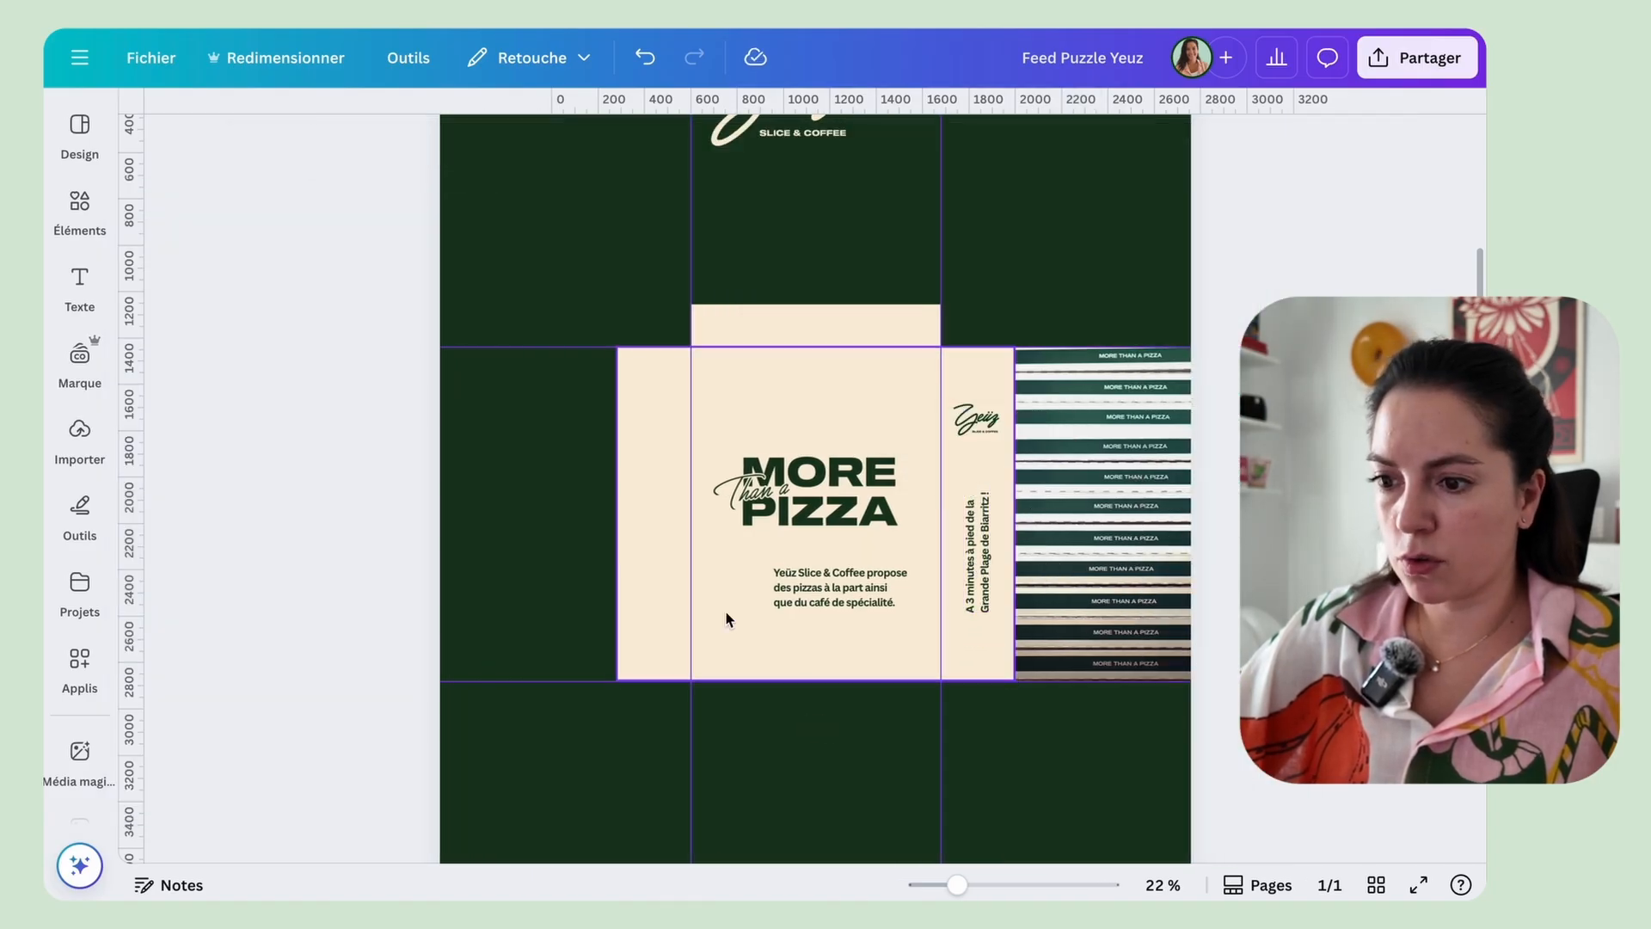
Step: Enlarge the MORE Than a PIZZA graphic slightly within the centre cell
left_click(811, 489)
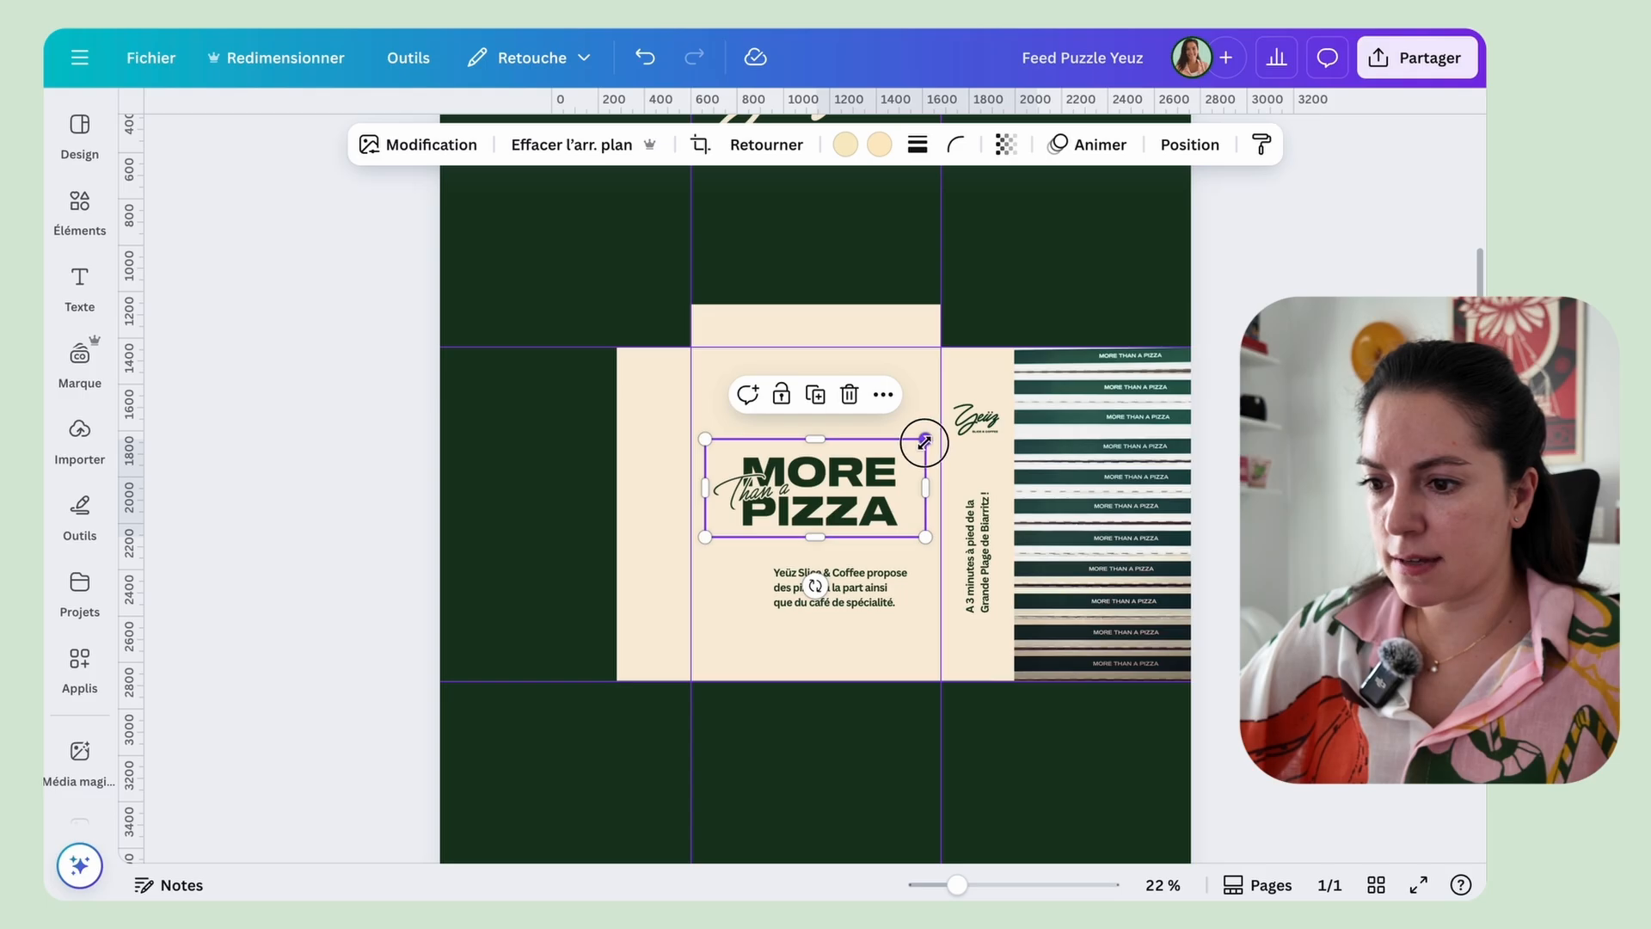
left_click_drag(924, 442, 932, 438)
left_click_drag(932, 438, 933, 437)
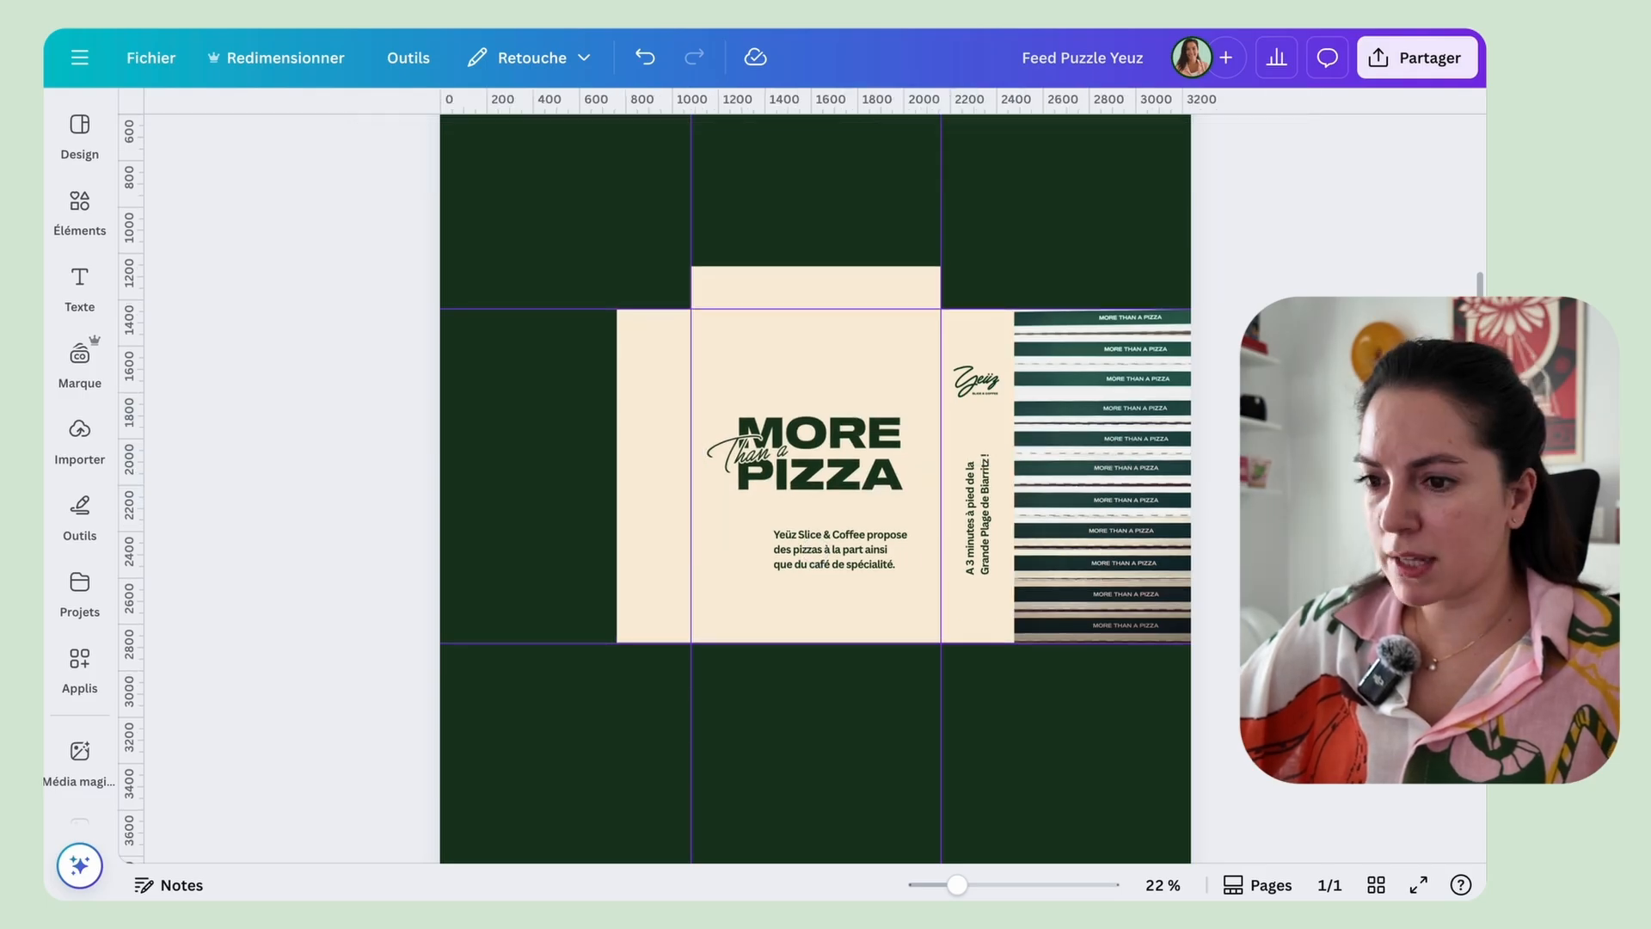
Step: Add a text box in the upper-right cell, clear its placeholder text and set the font to Hussar Bold
scroll(1052, 356, "up", 3)
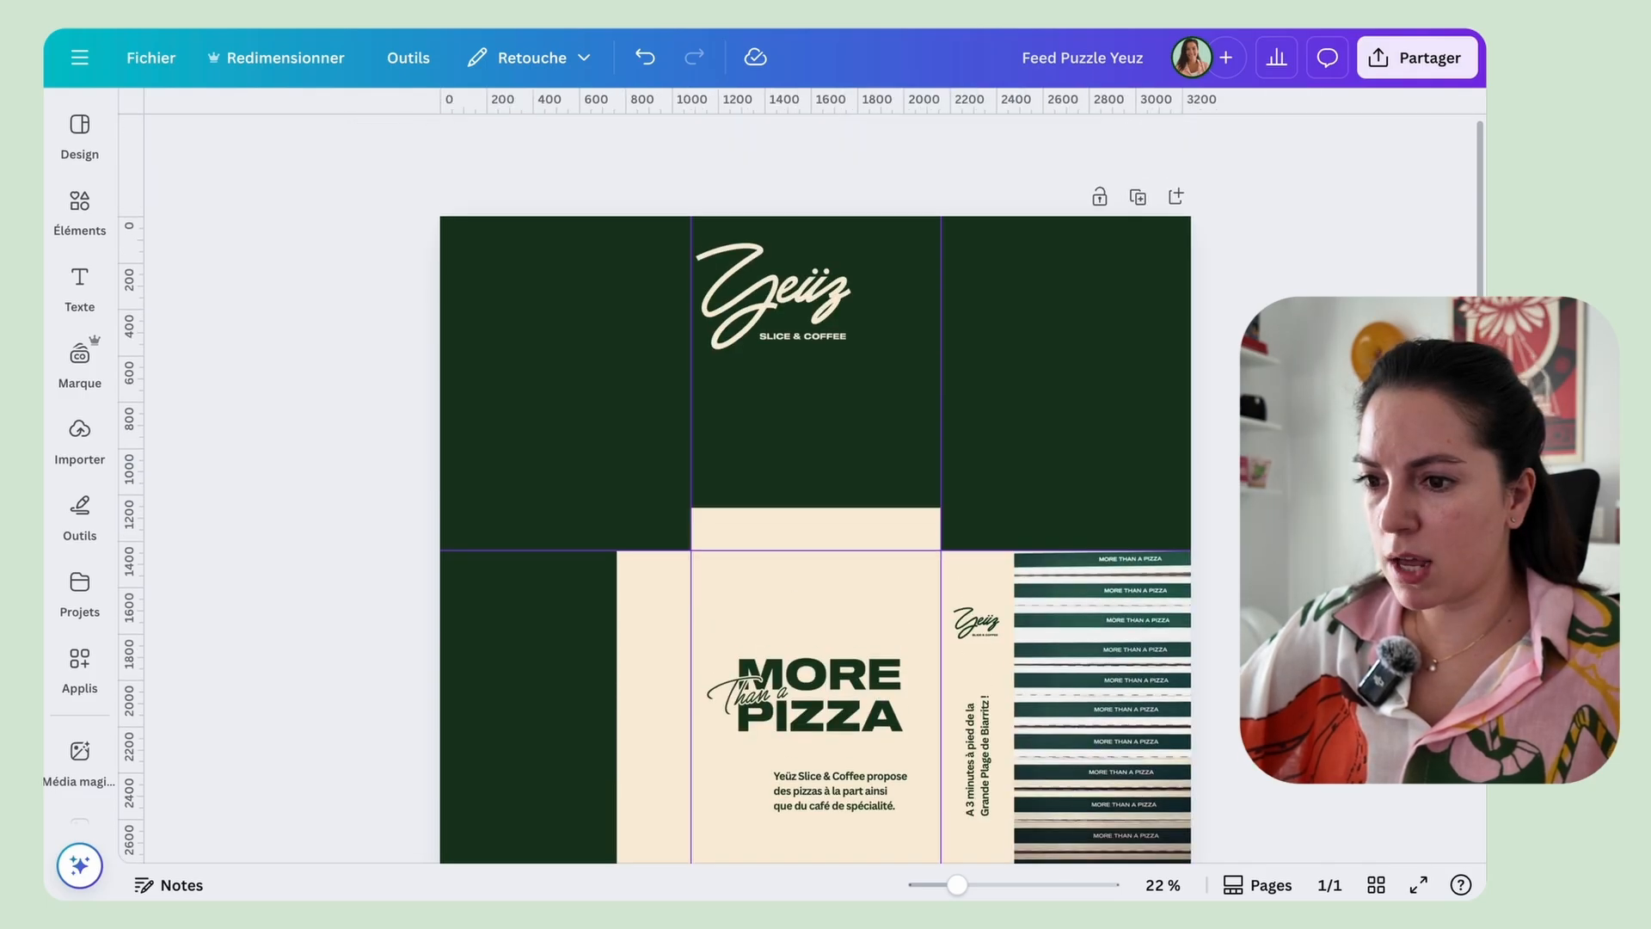
key("t")
left_click_drag(841, 528, 1097, 318)
left_click(1101, 321)
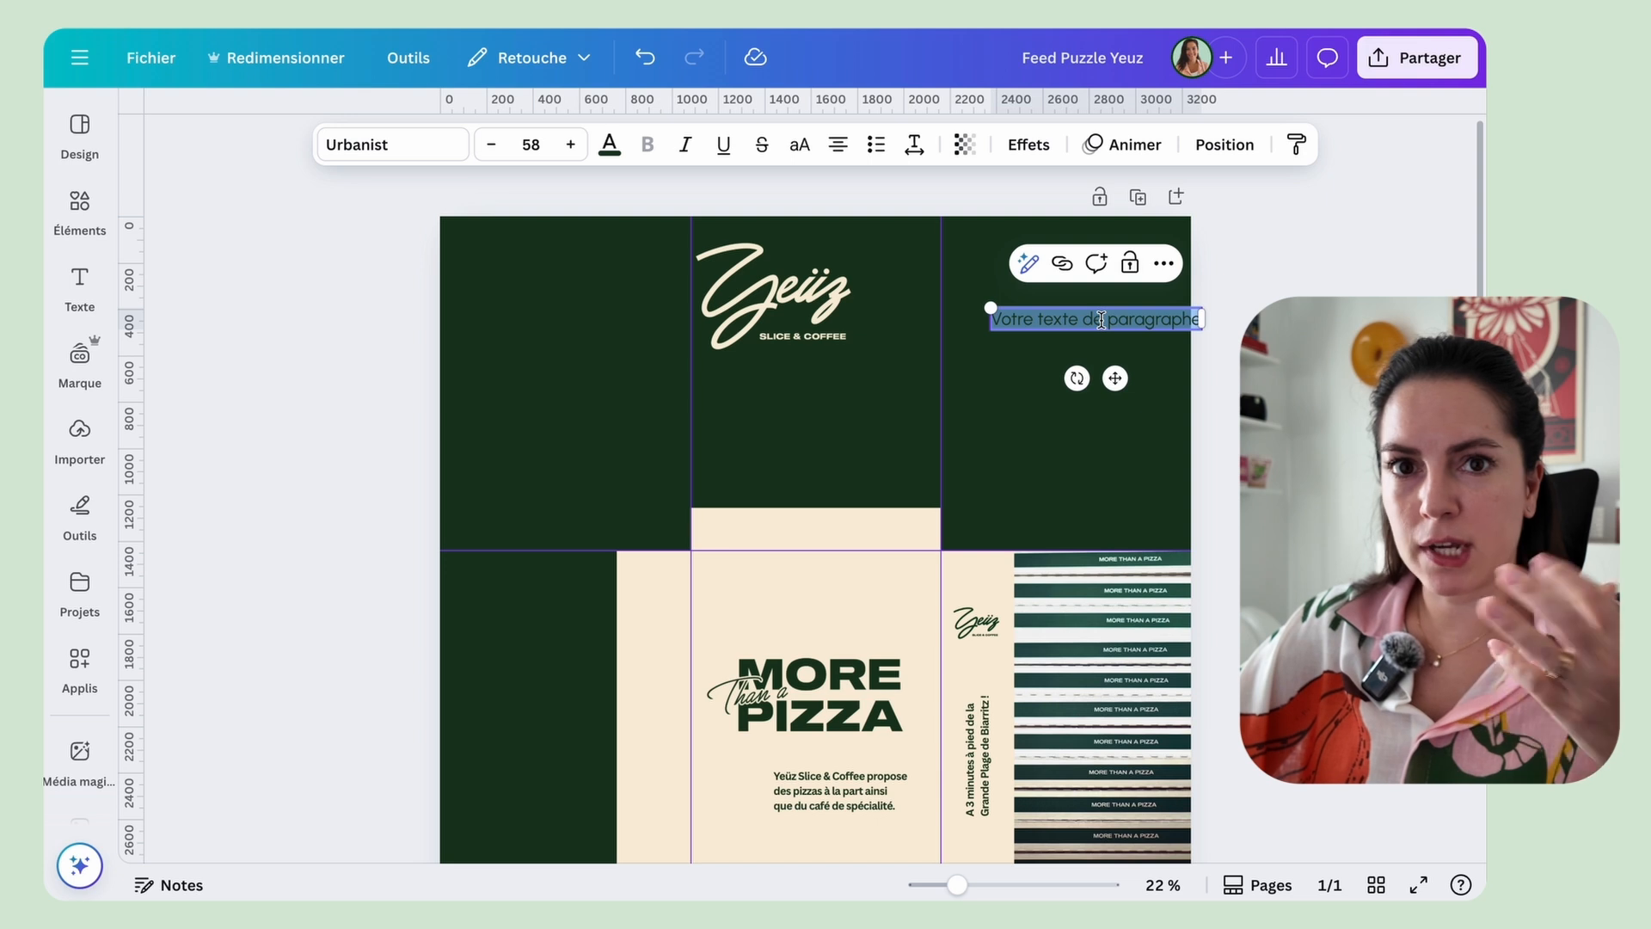
key("BackSpace")
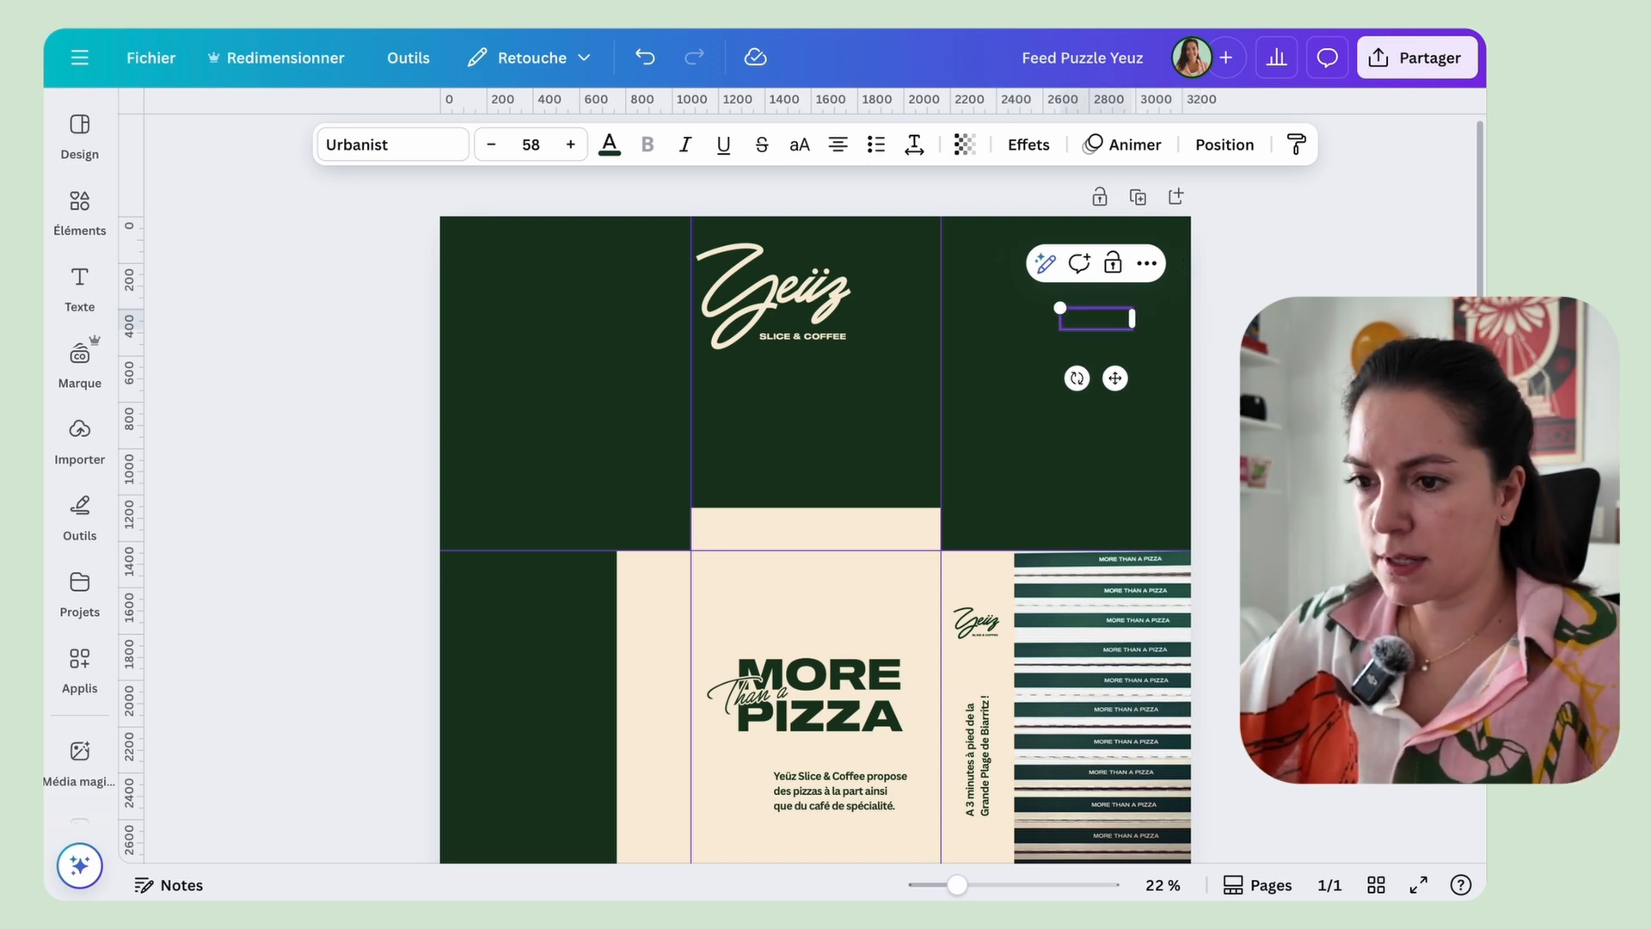
left_click(393, 144)
type("hussa")
left_click(254, 411)
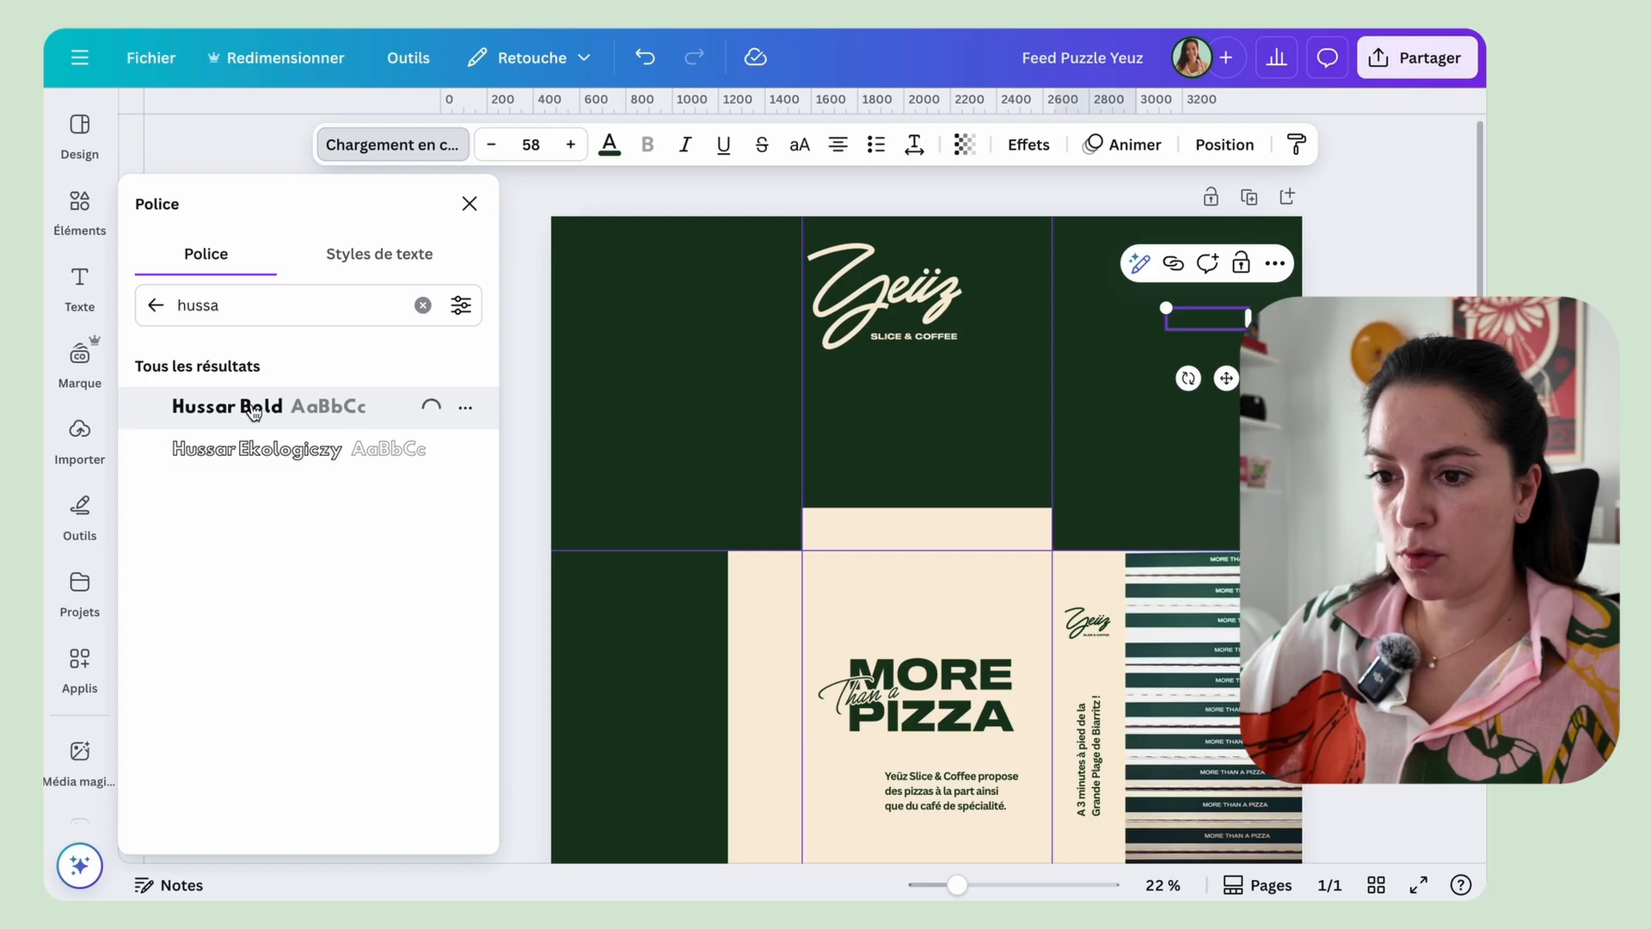
Step: Colour the Slice Pizza text in the document's cream and set it in capitals
left_click(608, 144)
left_click(317, 377)
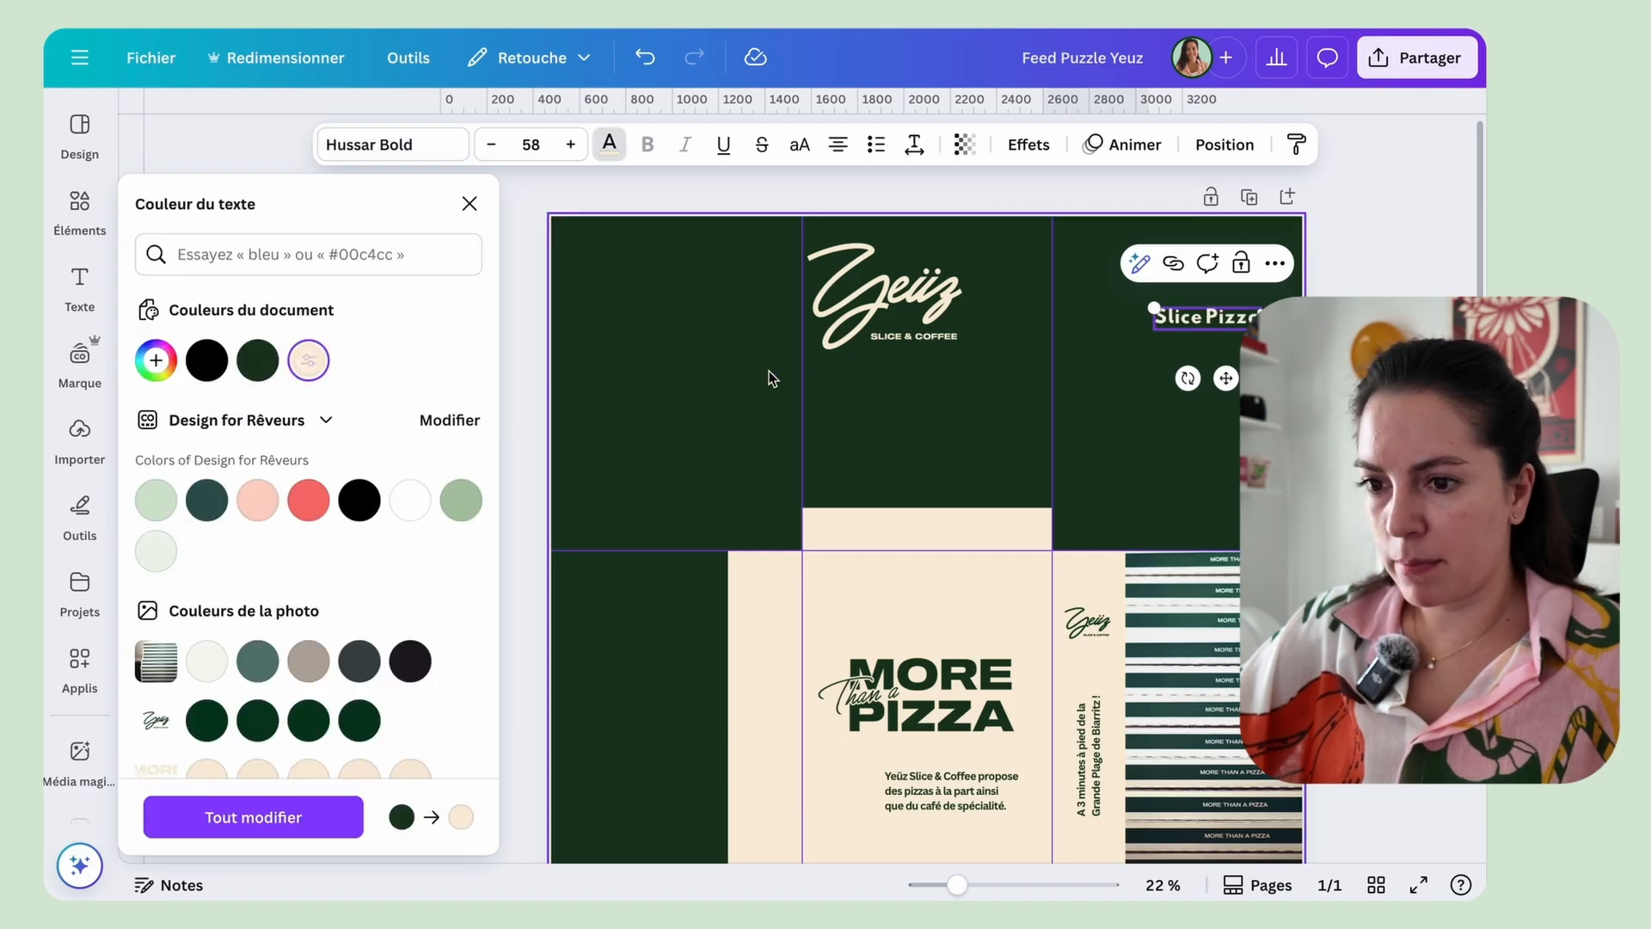
left_click(801, 146)
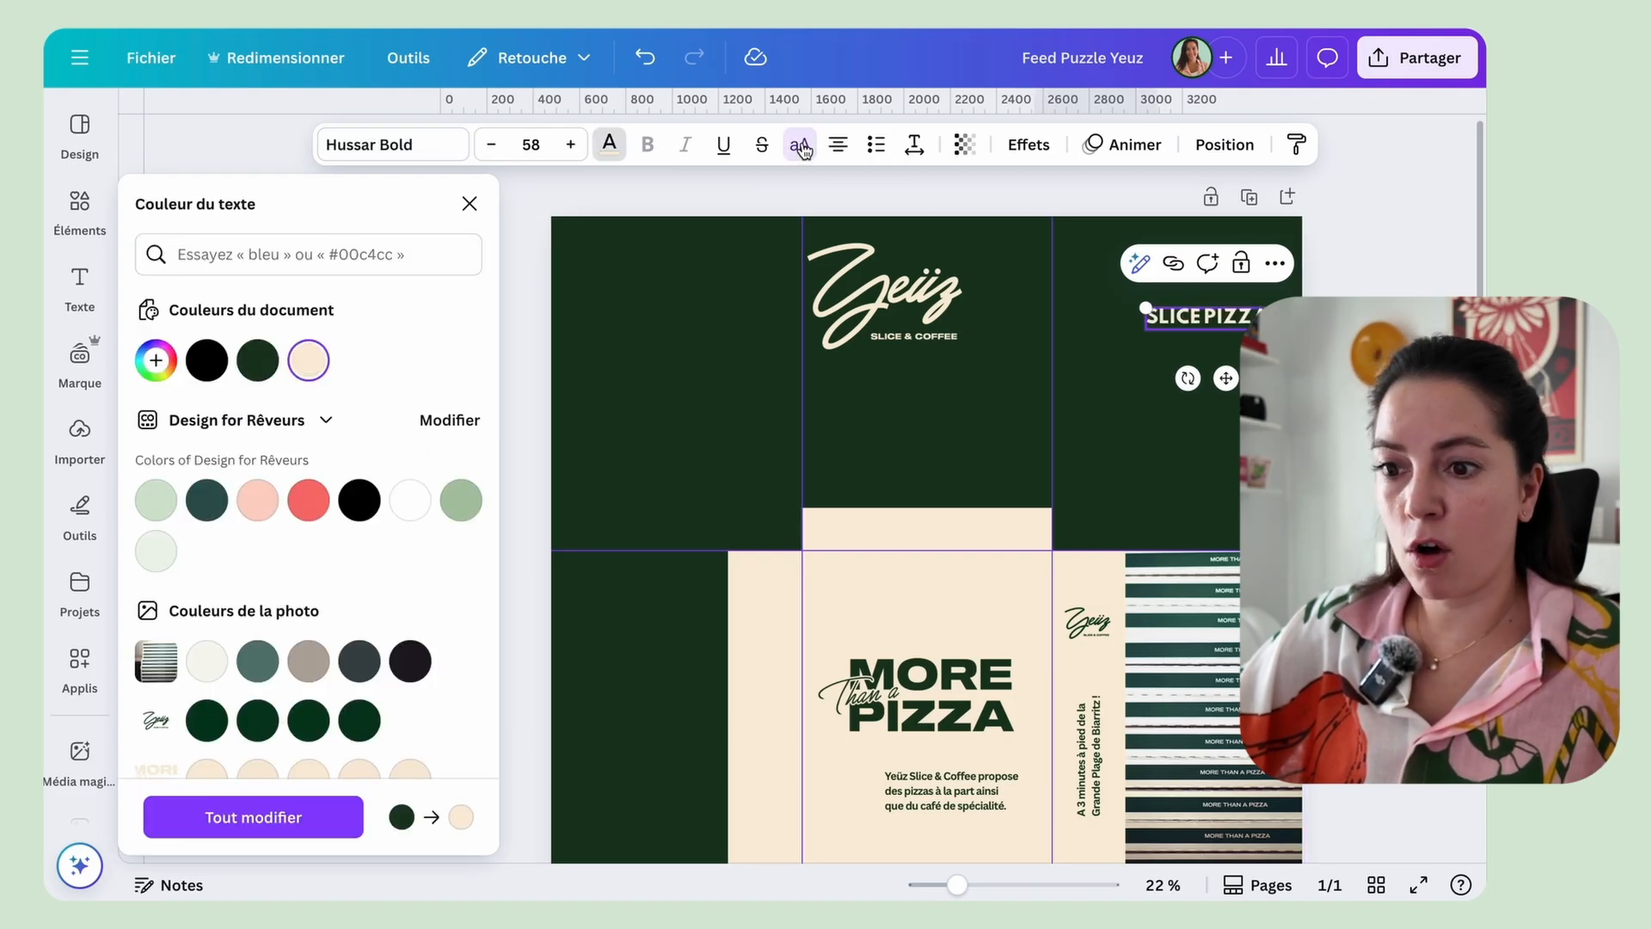
Step: Apply the Contour effect to the SLICE PIZZA text with a thickness of 20
left_click(1028, 148)
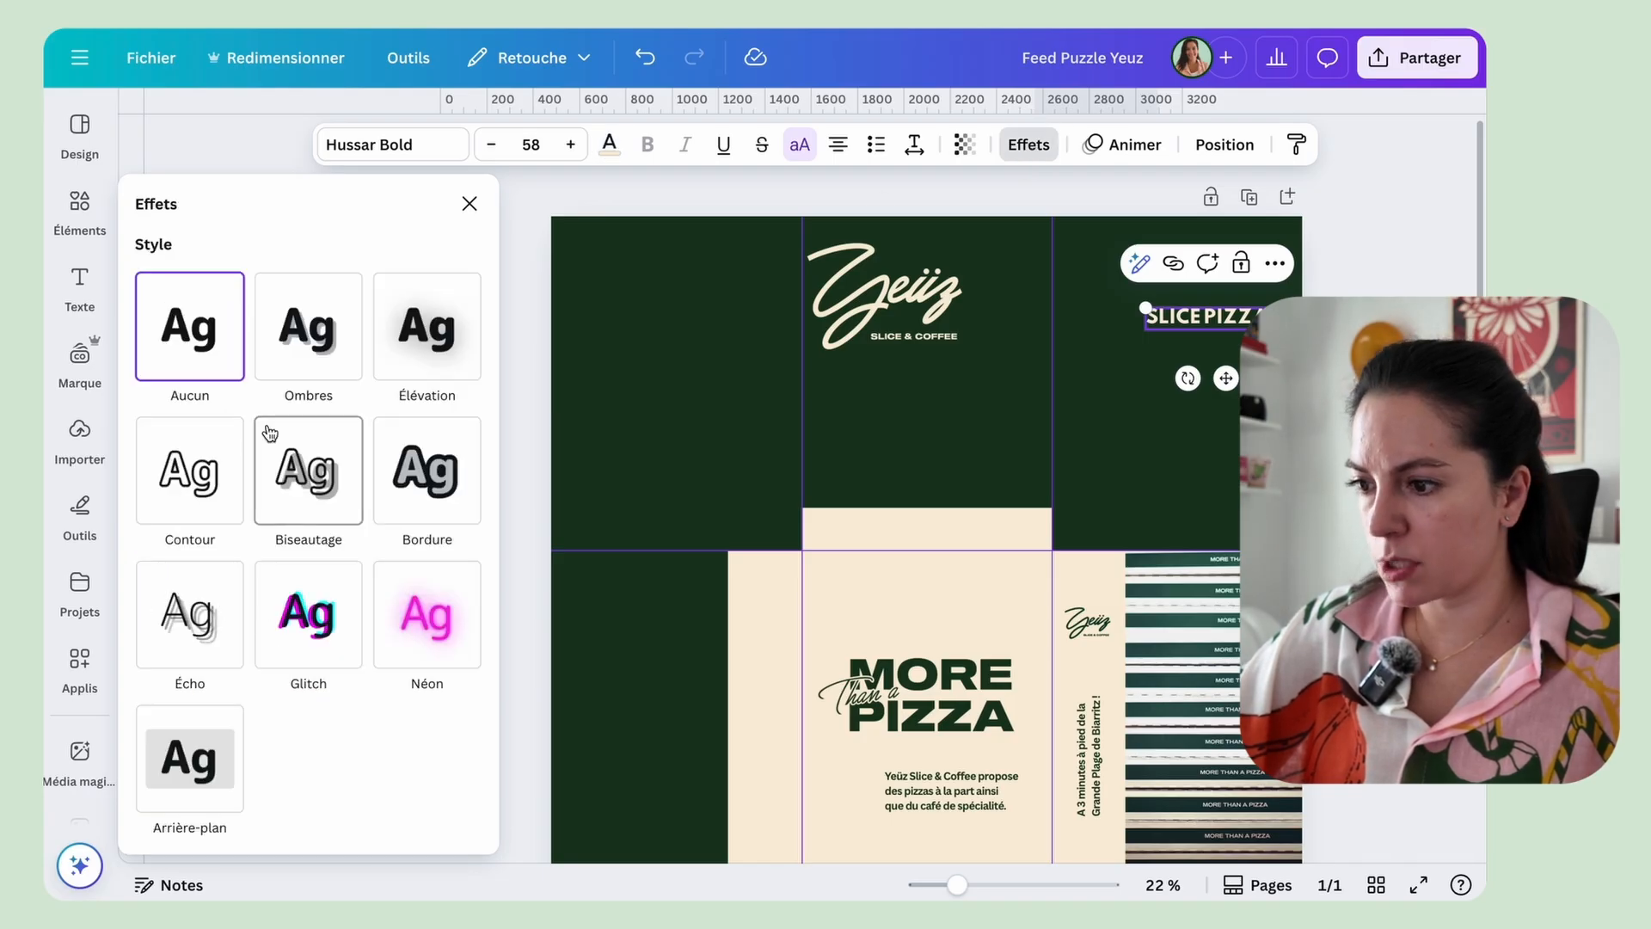
scroll(269, 433, "down", 1)
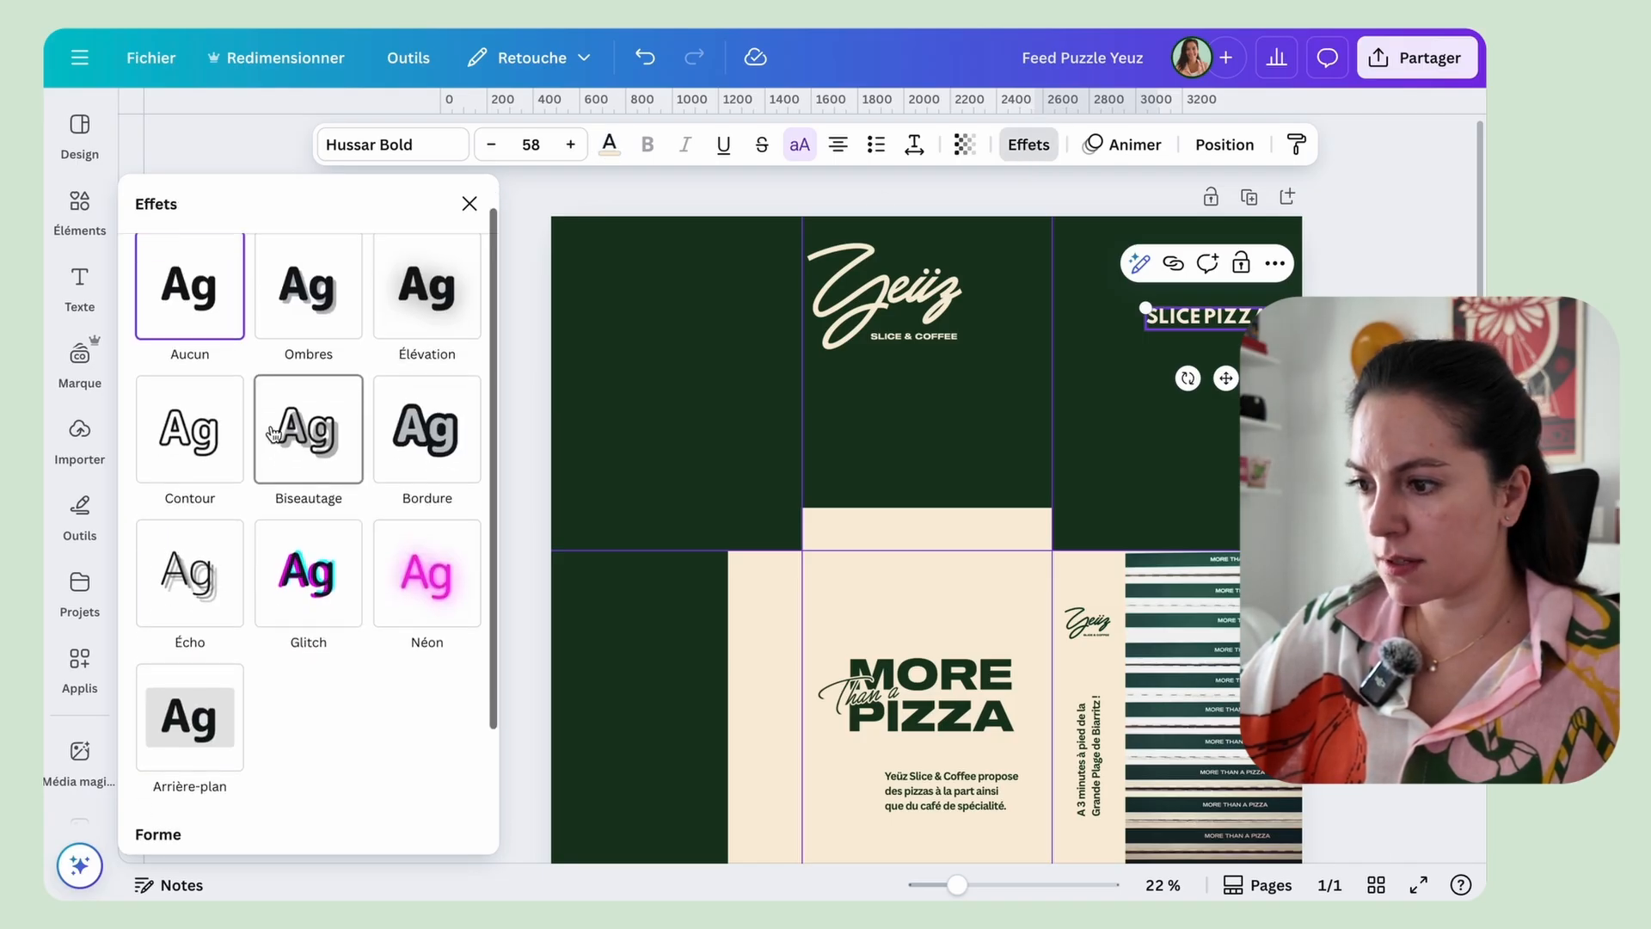
left_click(197, 408)
left_click_drag(240, 567, 195, 568)
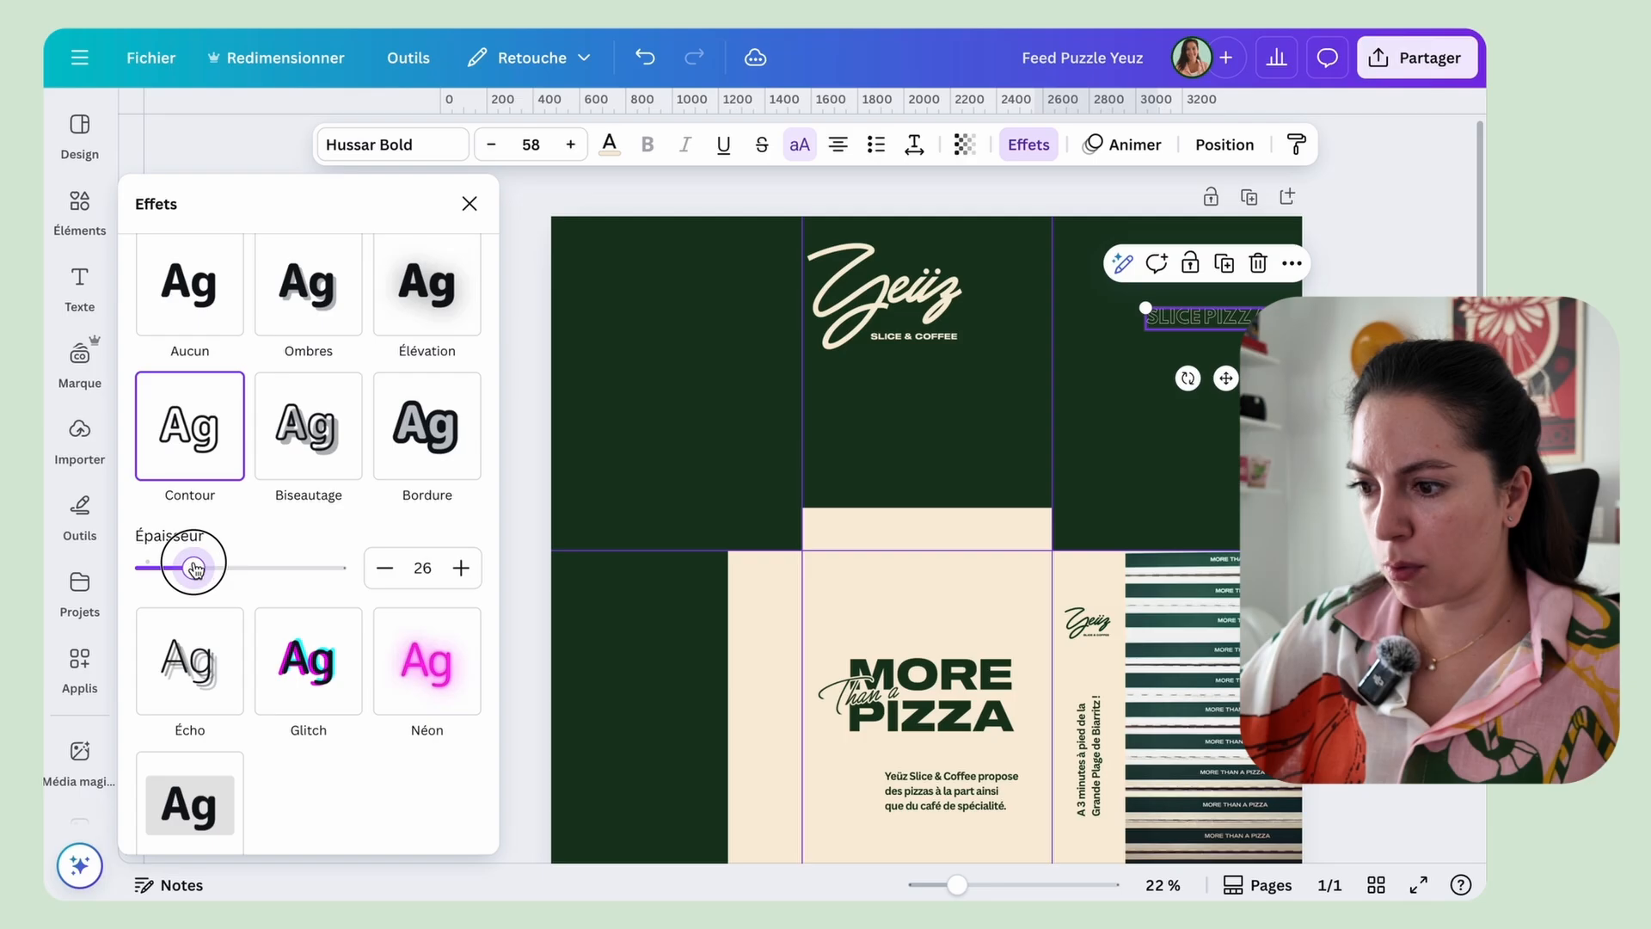
Step: Enlarge the SLICE PIZZA text to size 91,6 and repeat it on seven lines down the upper-right cell
left_click_drag(1146, 308, 1118, 248)
triple_click(1186, 261)
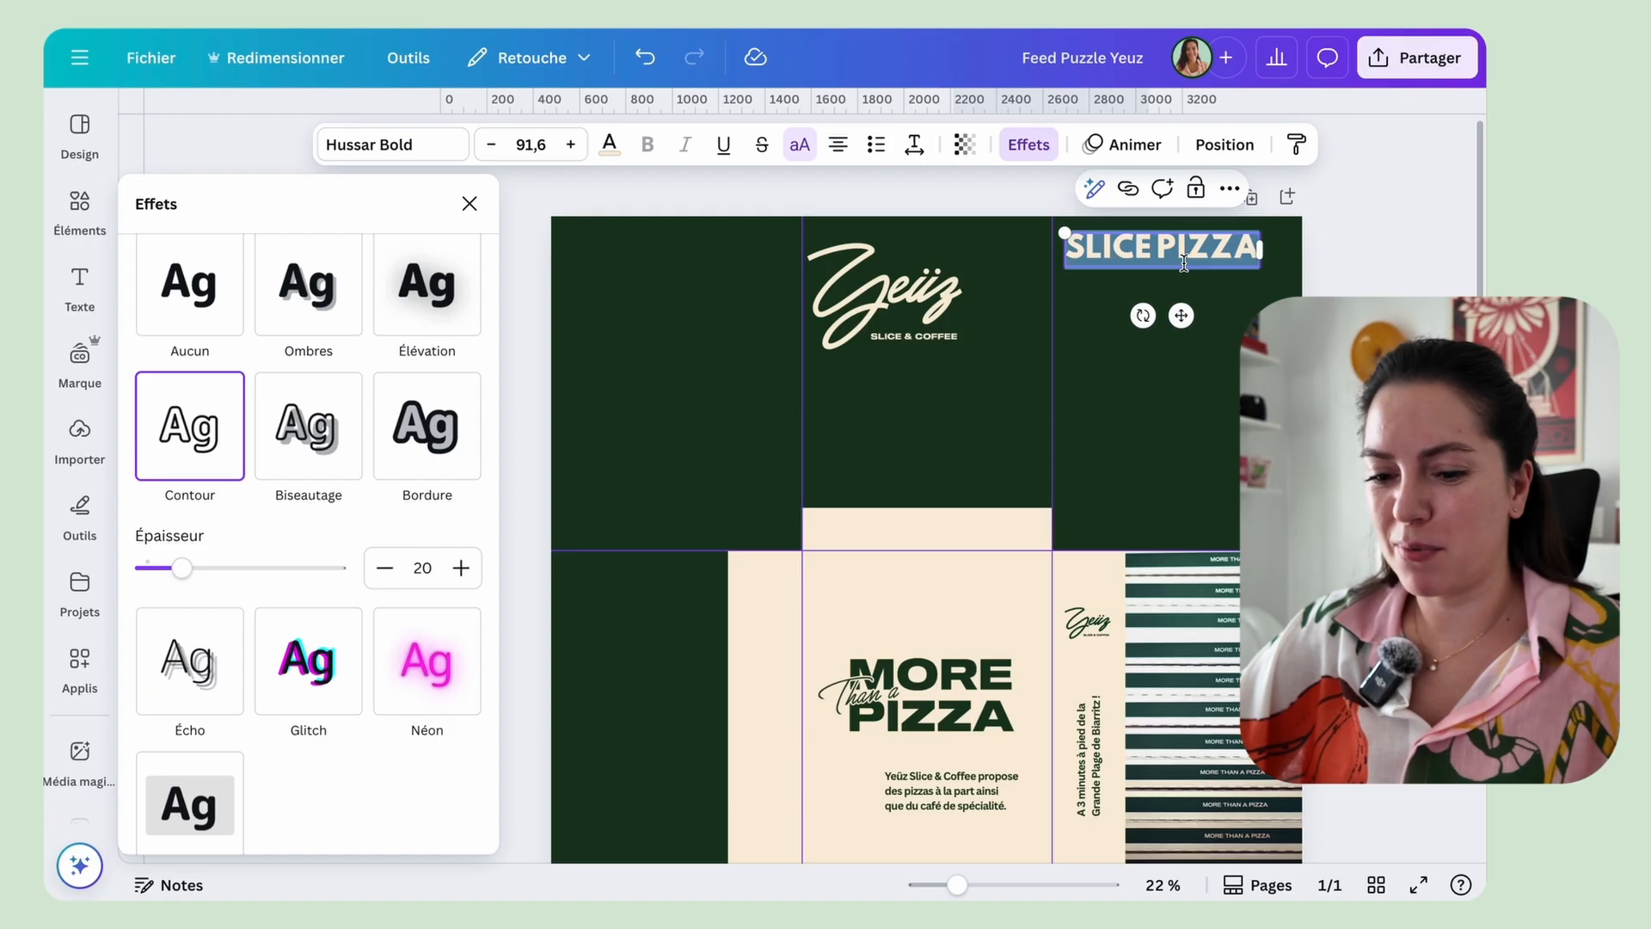
key("super+c")
key("Right")
key("Return")
key("super+v")
key("Return")
key("super+v")
key("Return")
key("super+v")
key("Return")
key("super+v")
key("Return")
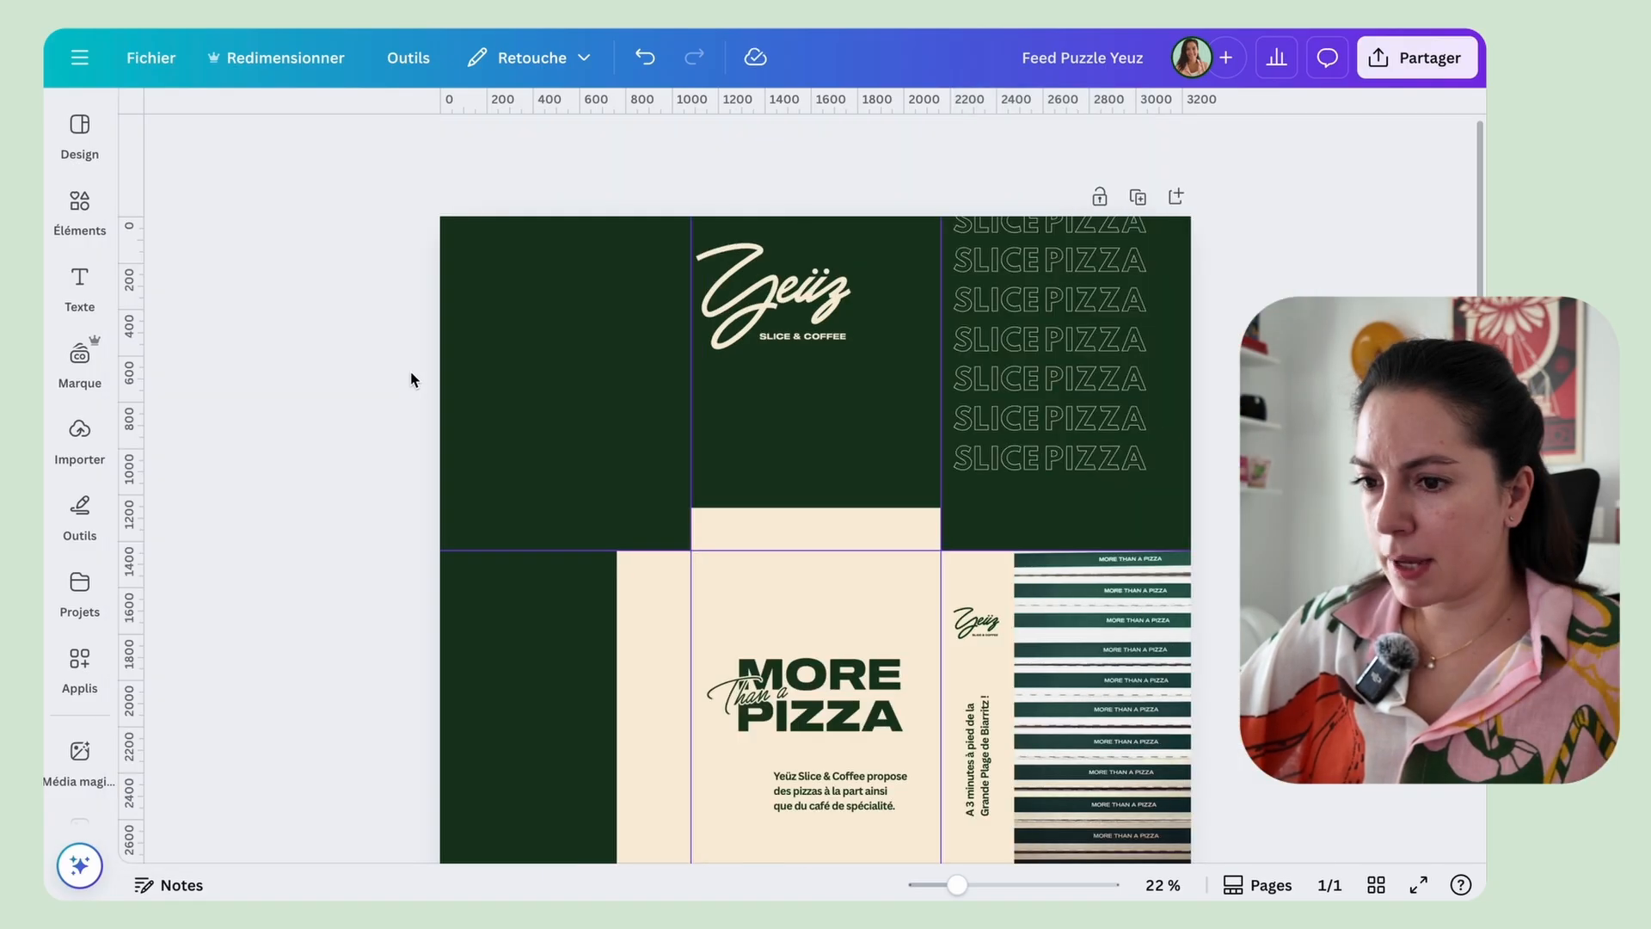
Step: Place a copy of the SLICE PIZZA block in the middle-left cell and replace its text with COFFEE on seven lines
scroll(411, 372, "down", 2)
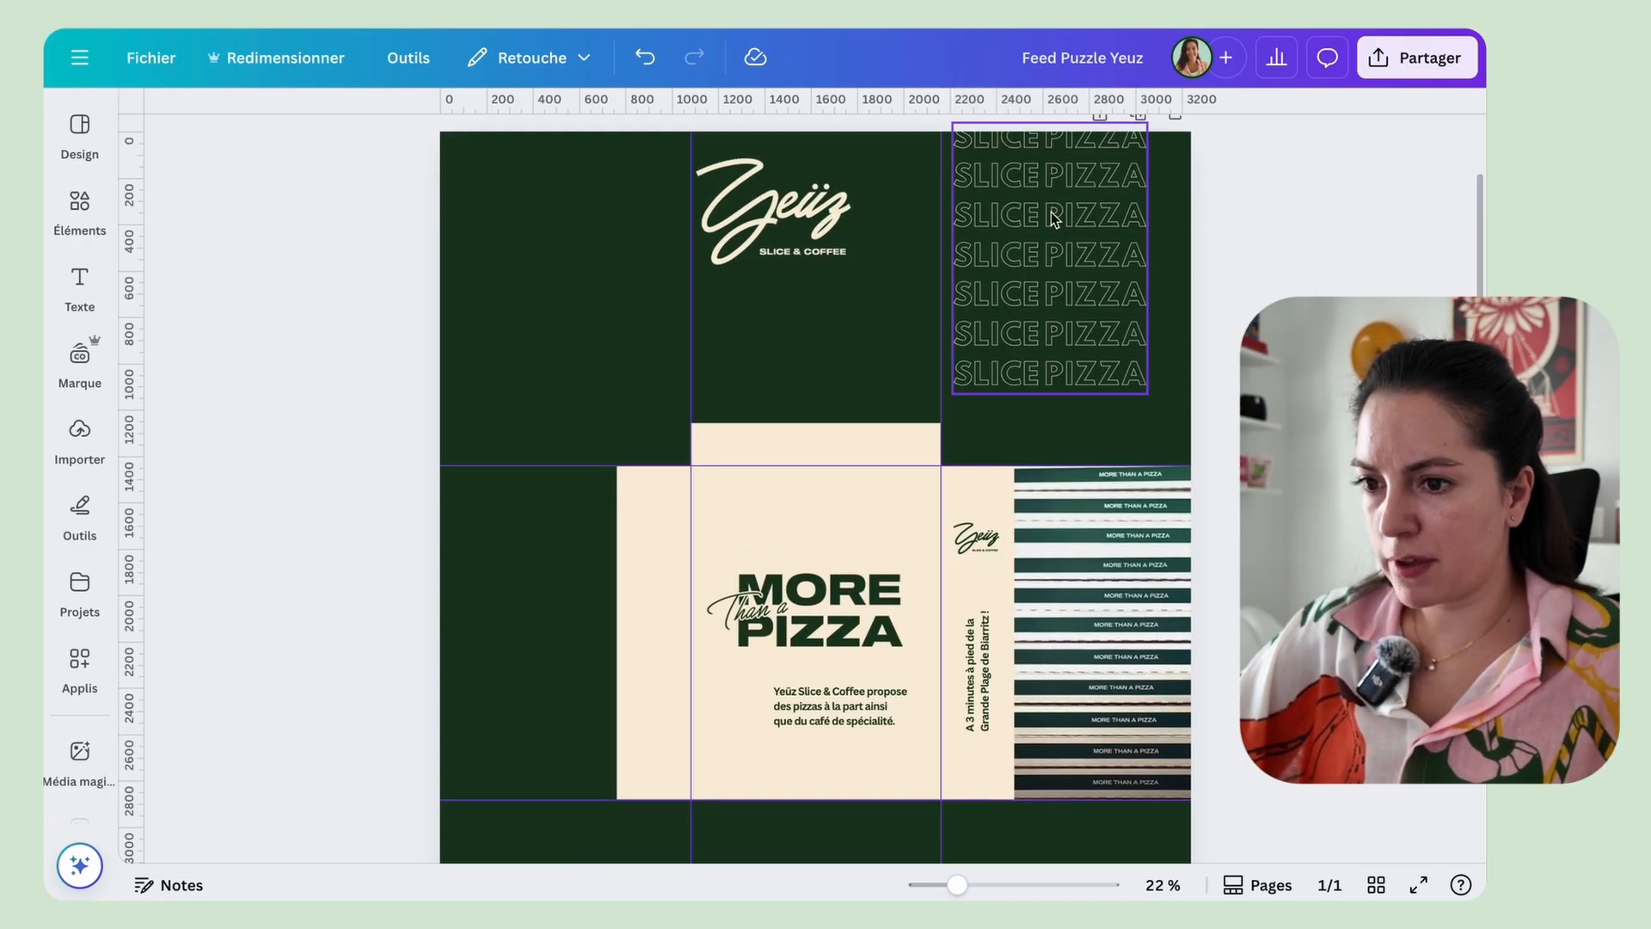
left_click_drag(1066, 193, 574, 567)
double_click(572, 568)
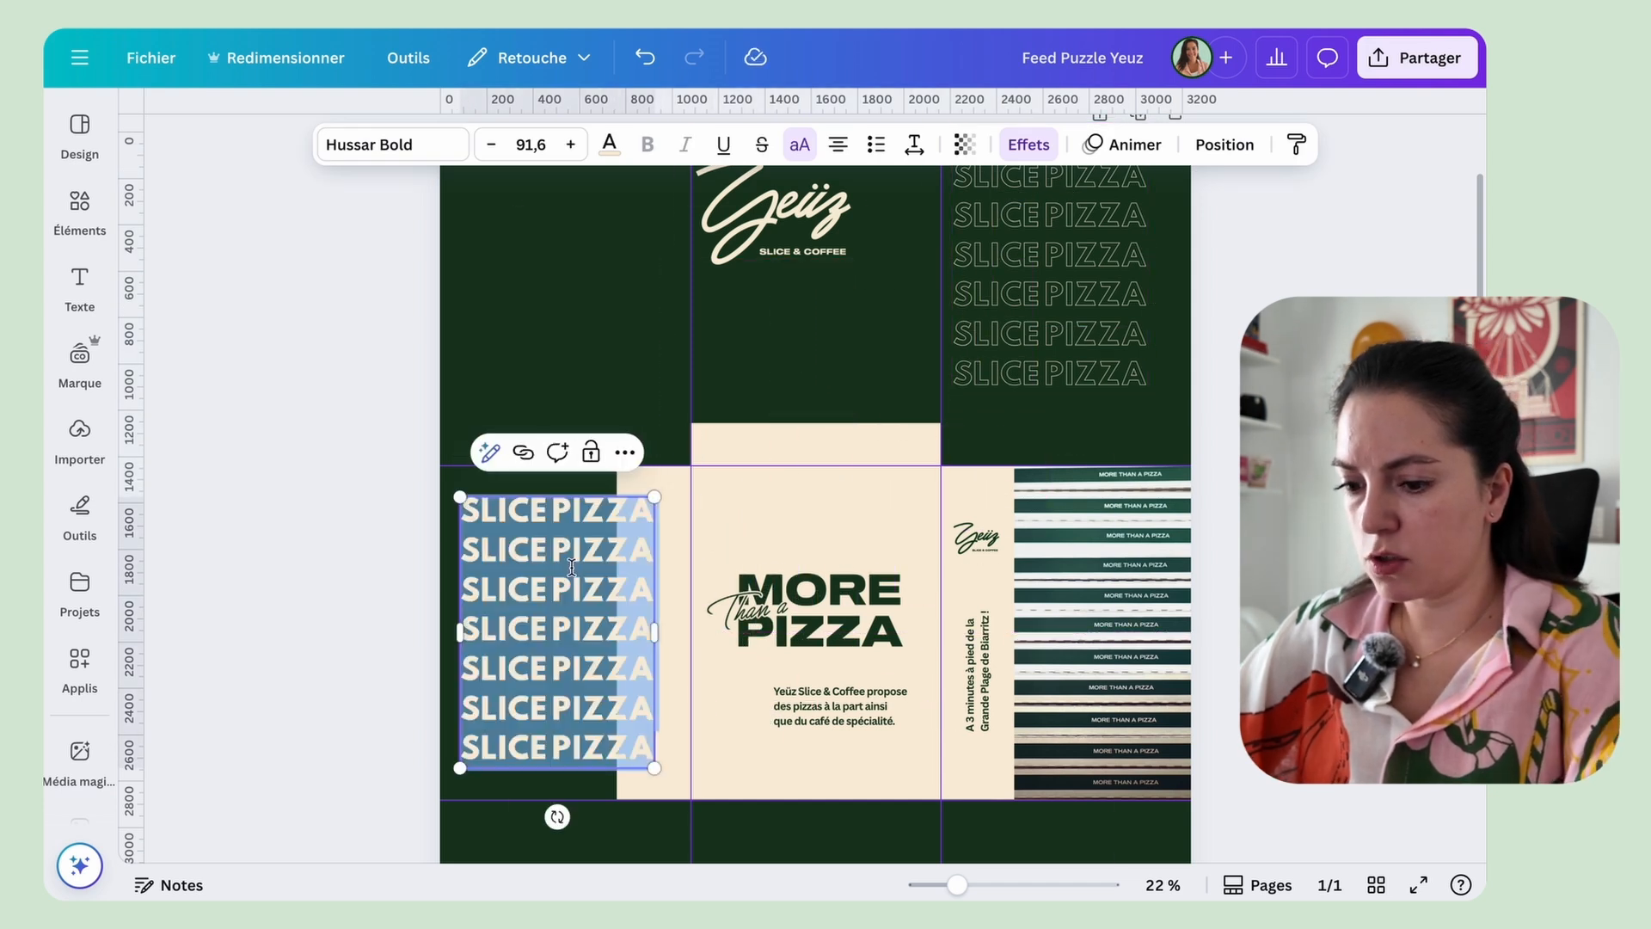
type("COFFEE")
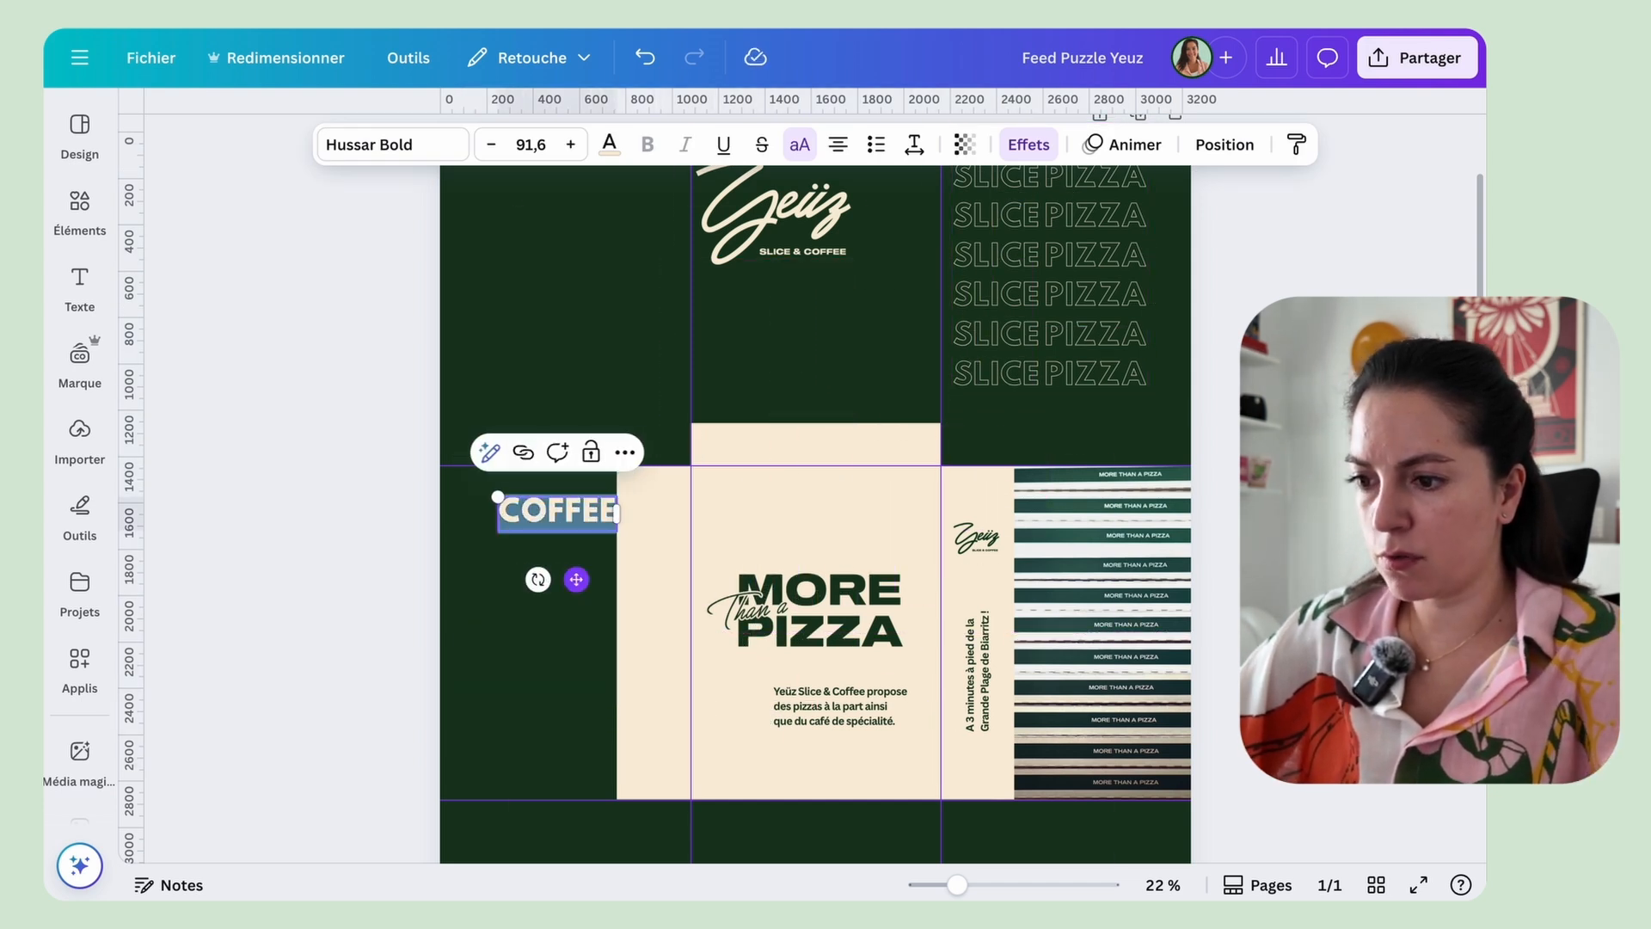
key("Escape")
left_click(344, 578)
Step: Move the COFFEE block against the page's left edge so it spans the middle-left and lower-left cells
scroll(363, 594, "down", 1)
scroll(363, 593, "down", 3)
left_click_drag(533, 406, 481, 528)
left_click(437, 525)
left_click(468, 525)
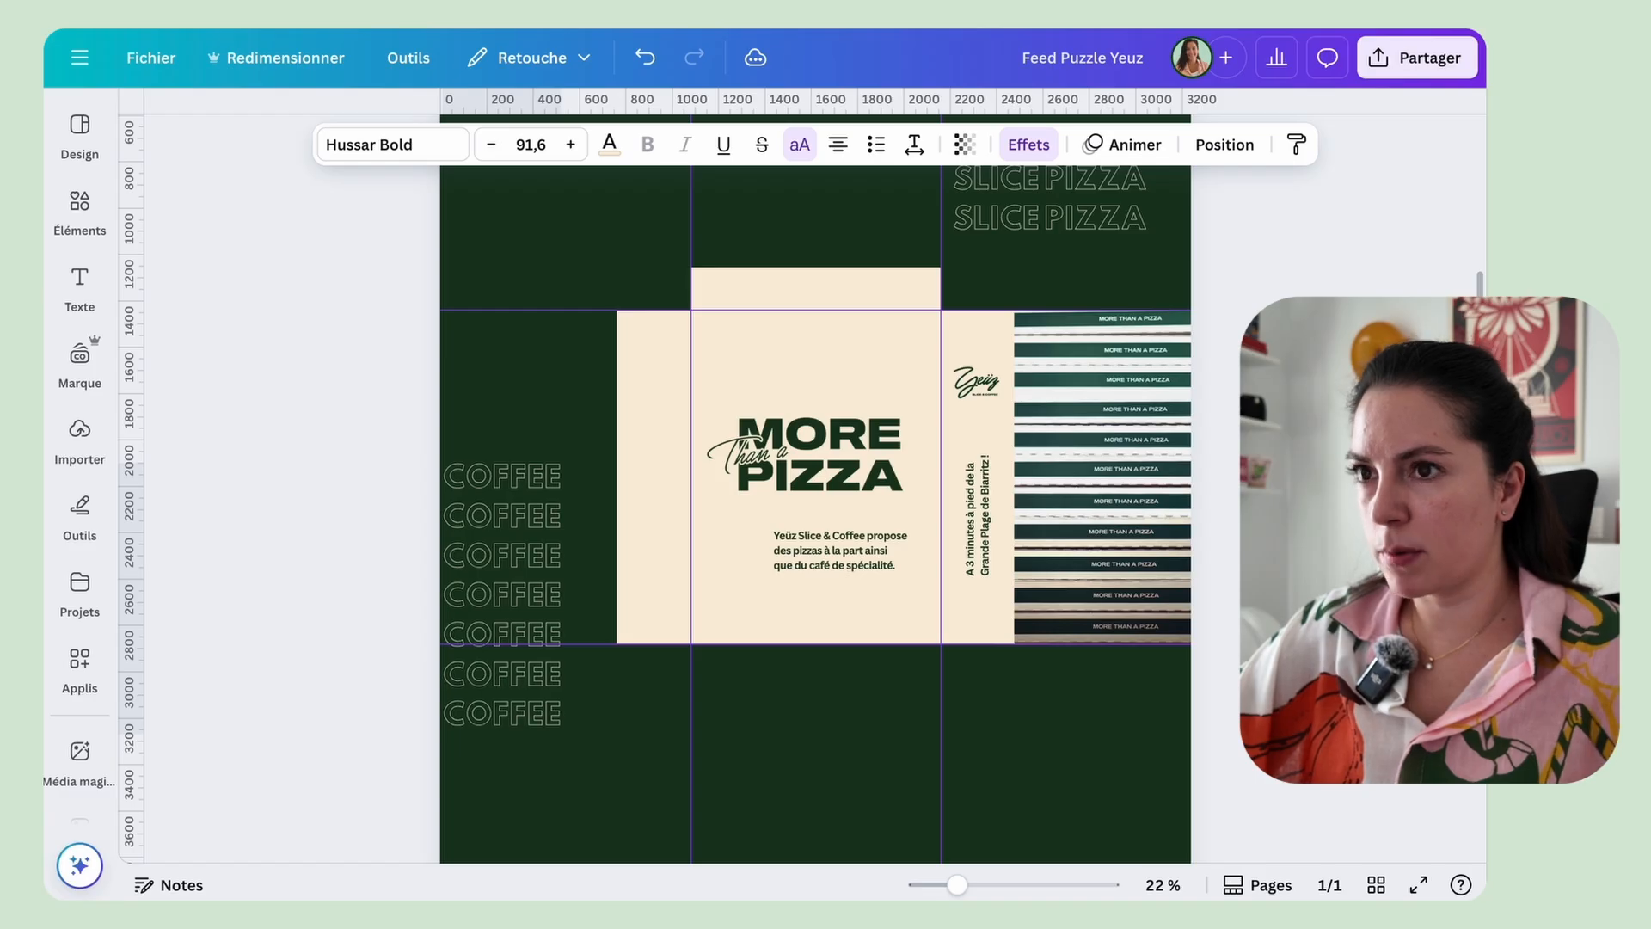
left_click(334, 458)
Step: Search the frame elements for "polaroid" and add a portrait polaroid frame to the page
scroll(333, 457, "up", 1)
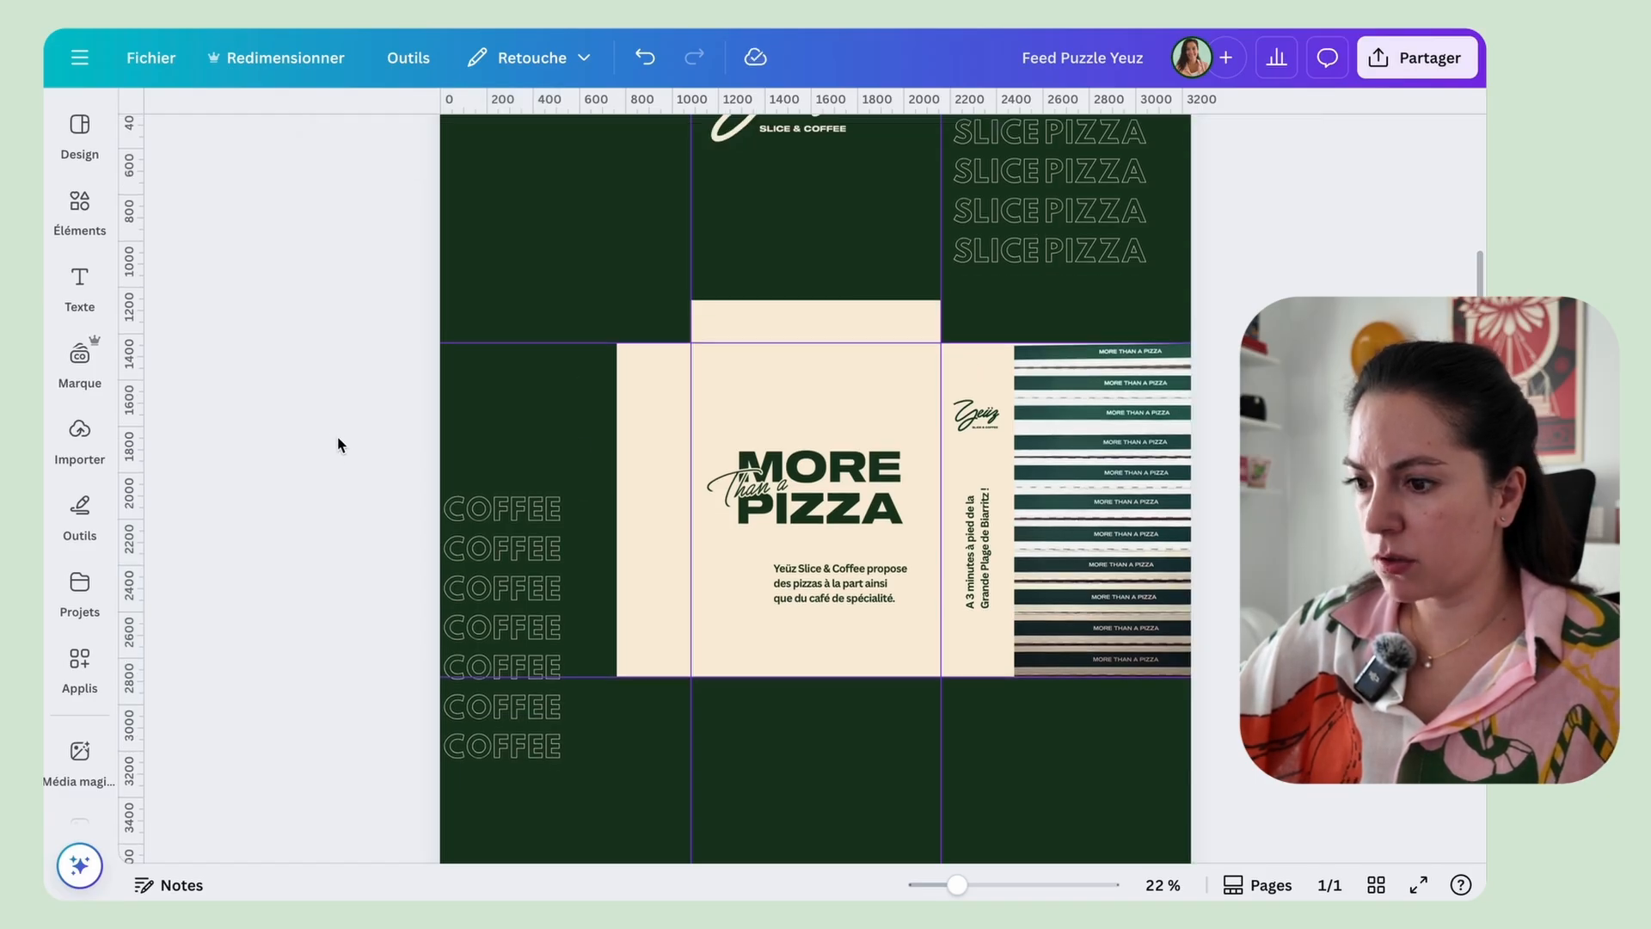
left_click(79, 207)
left_click(230, 134)
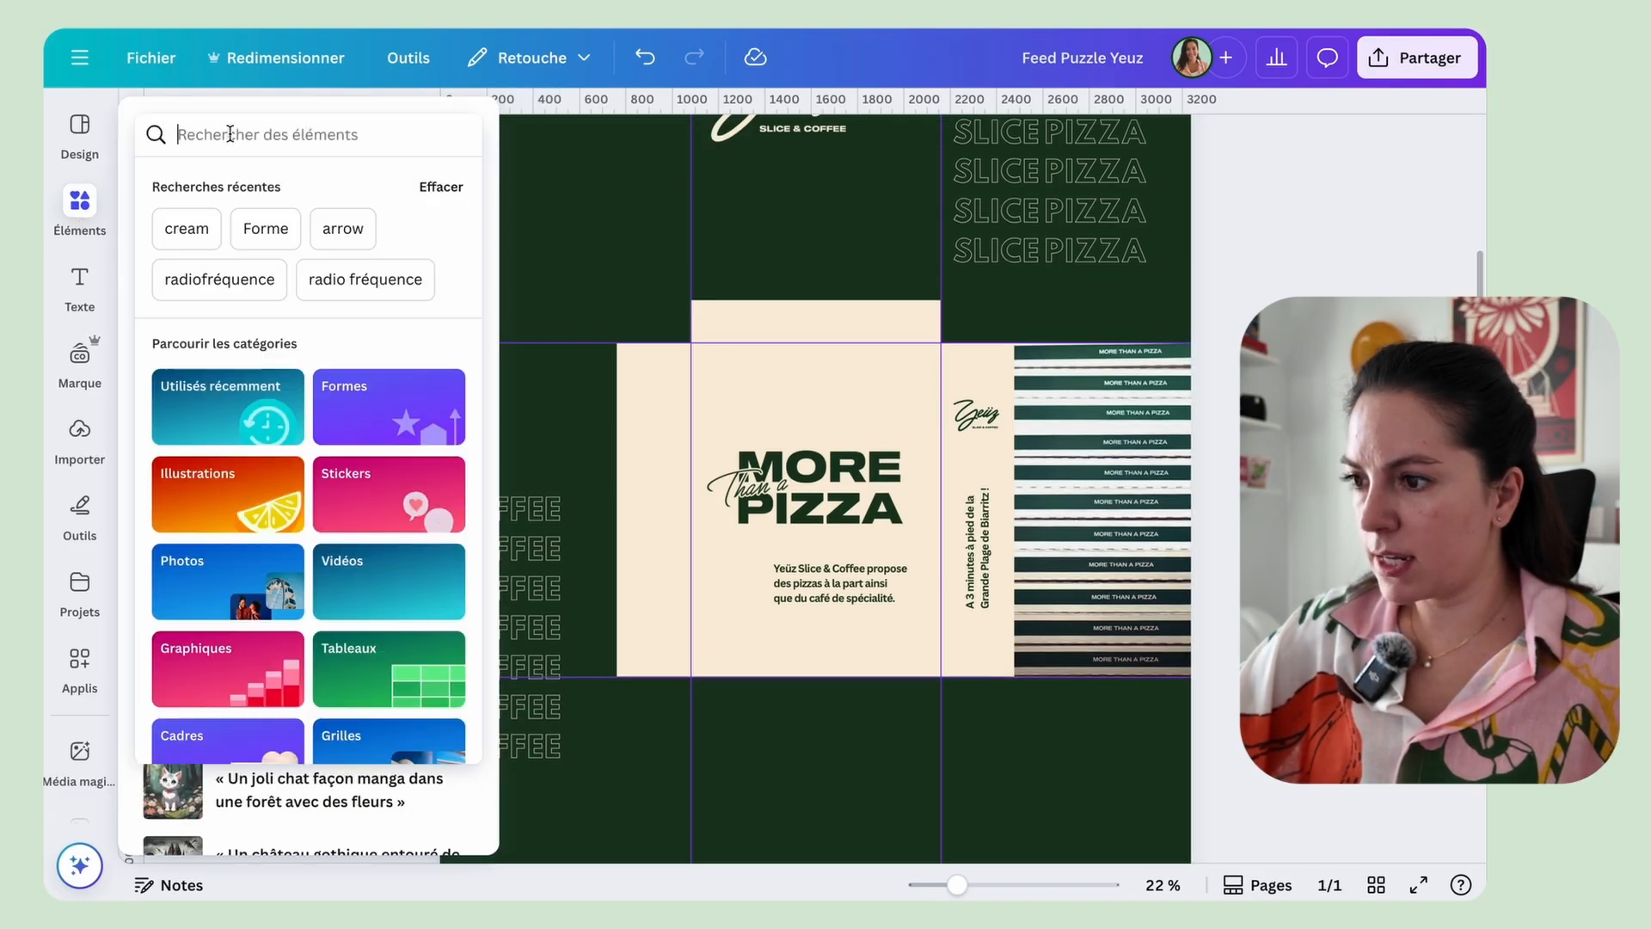
left_click(86, 206)
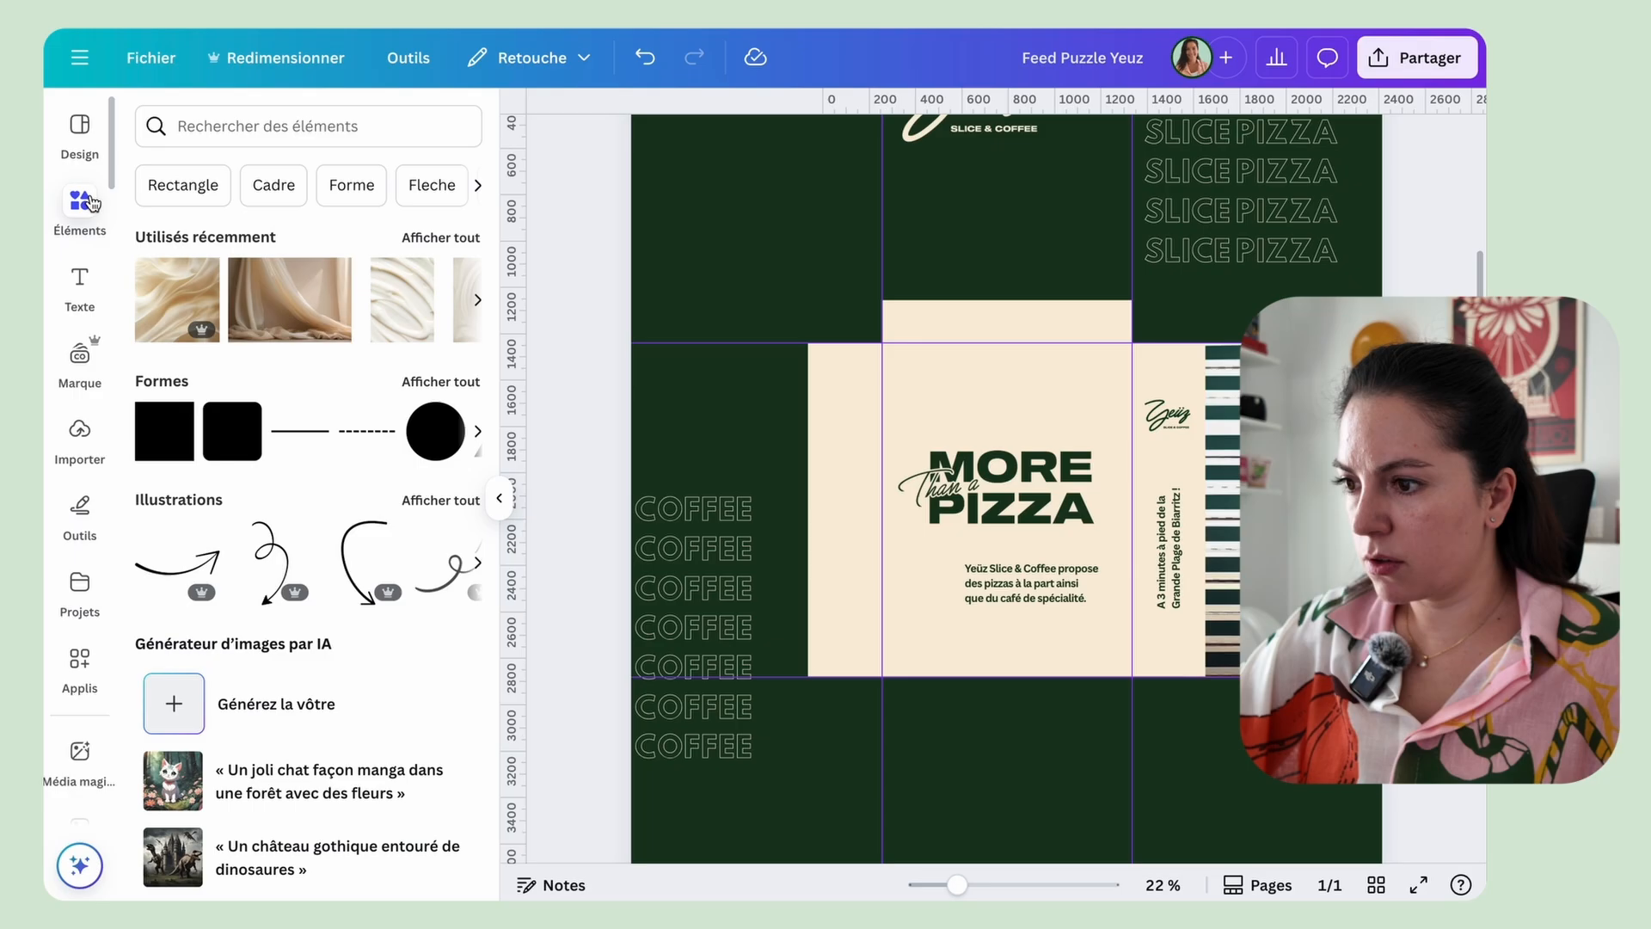
left_click(288, 187)
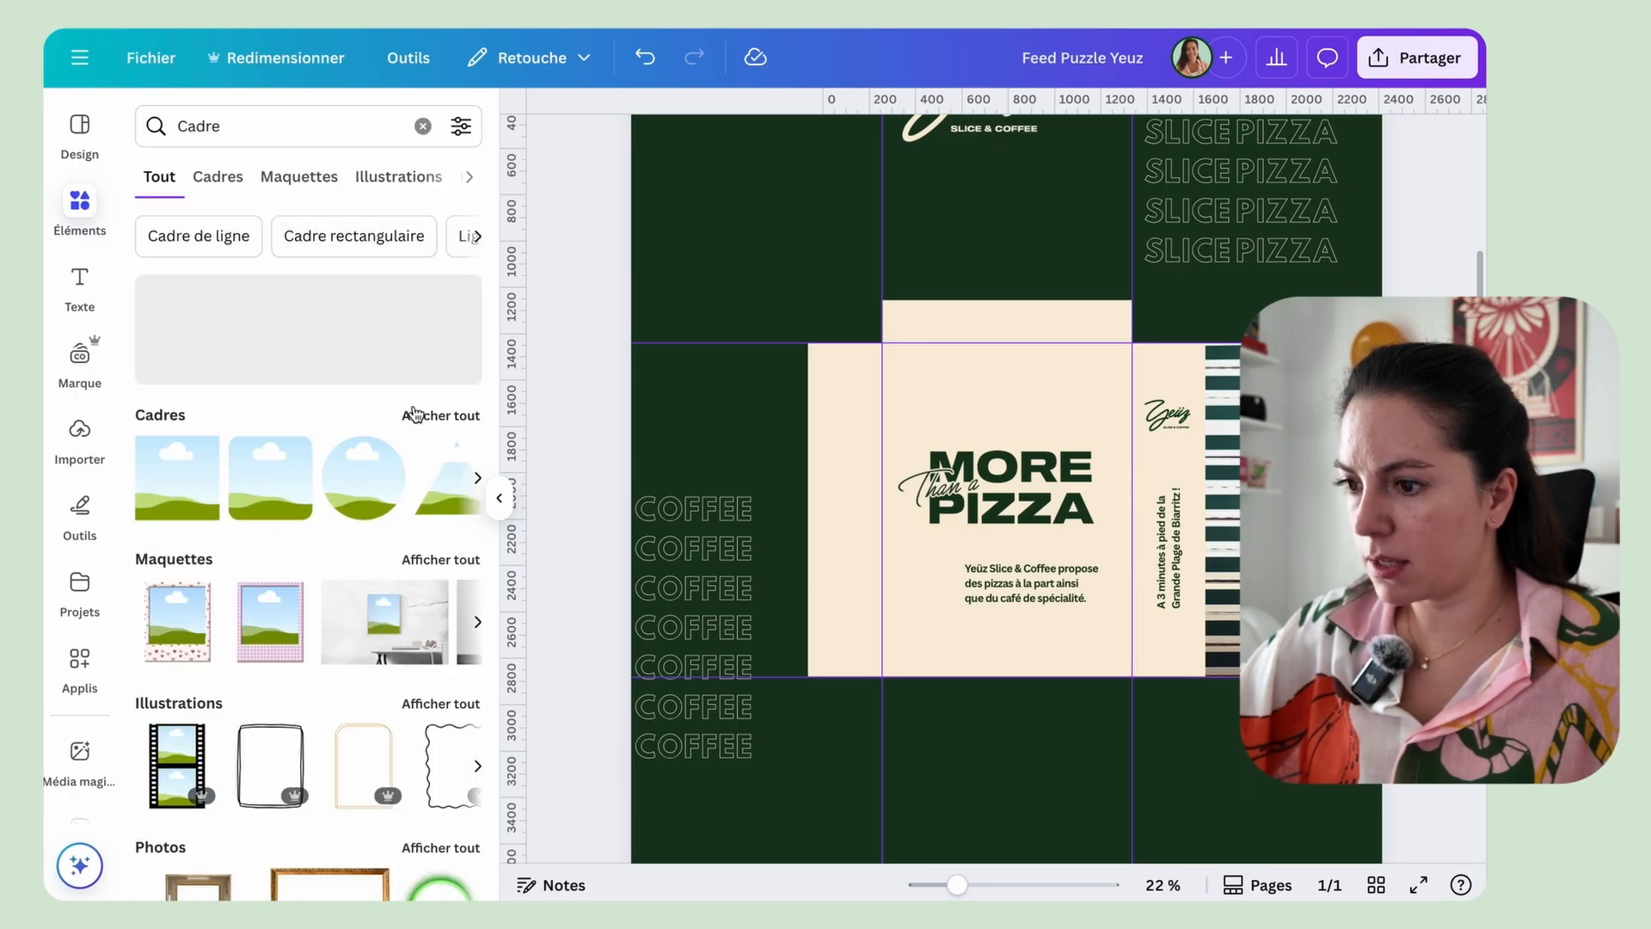
left_click(244, 126)
double_click(246, 126)
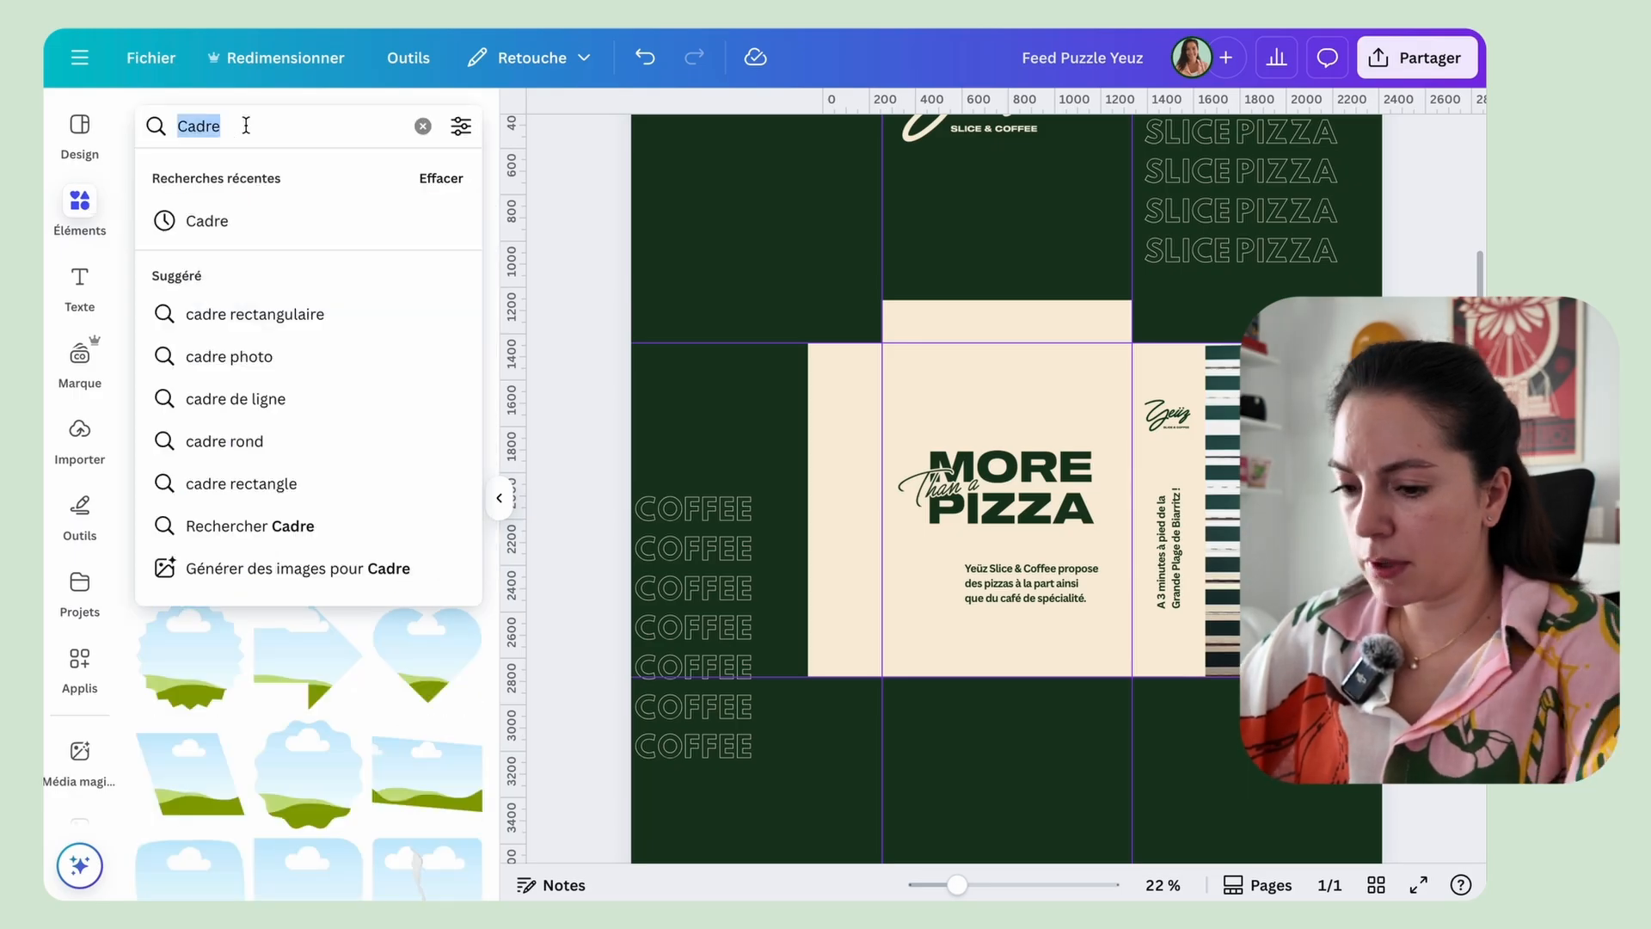
type("polo")
key("BackSpace")
type("aroid")
key("Return")
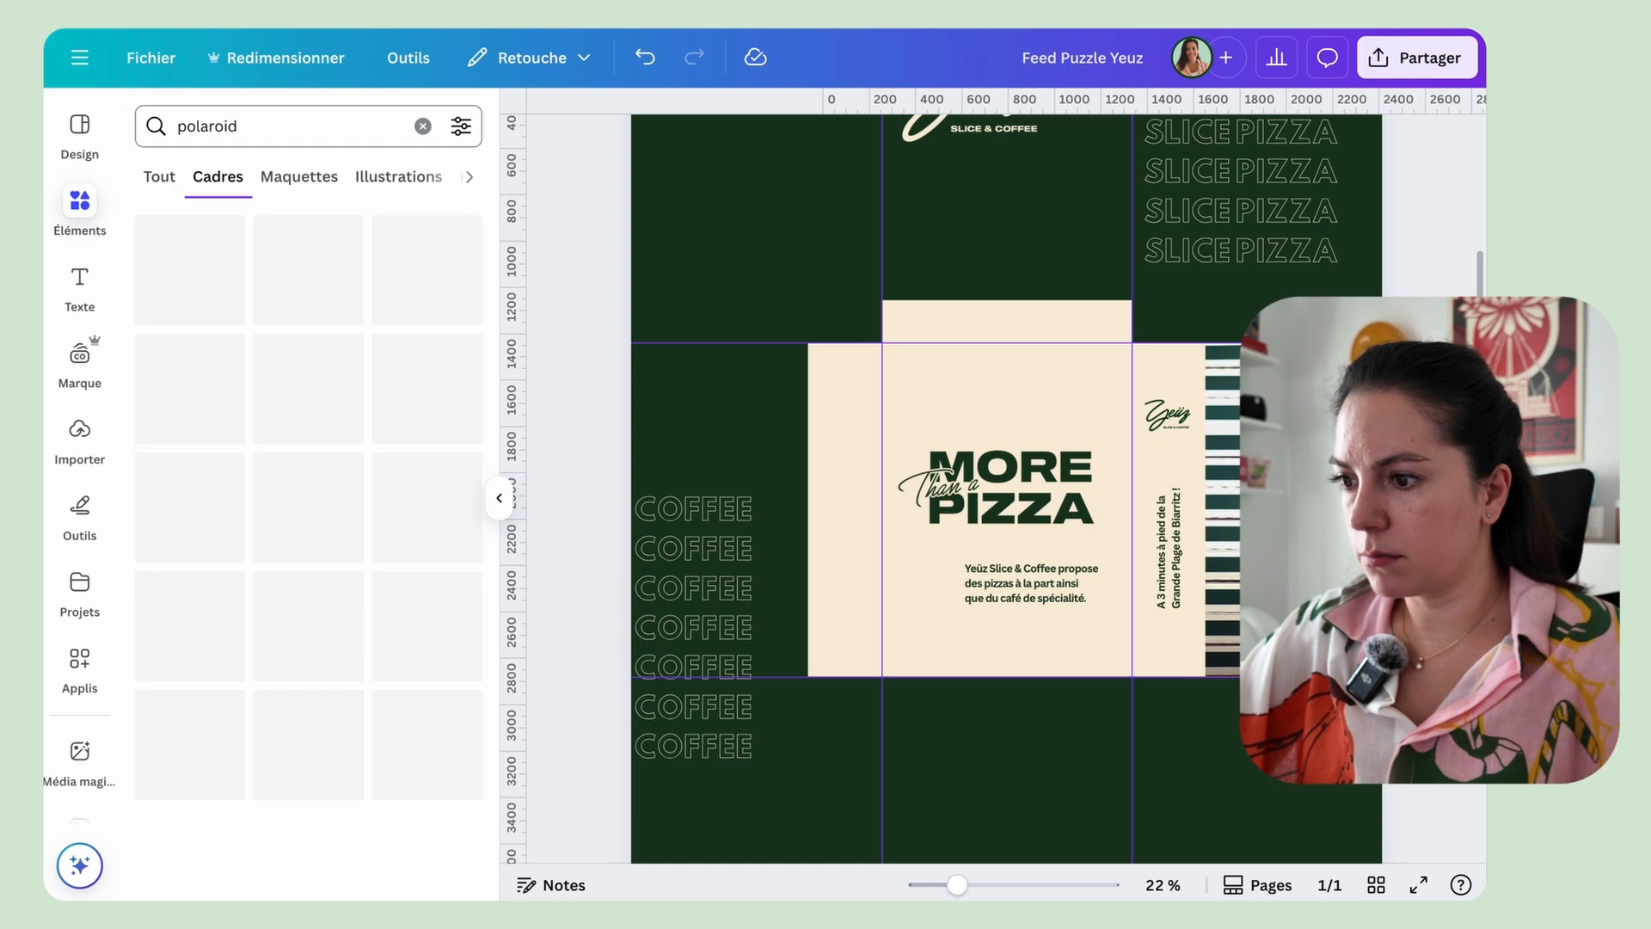
left_click(310, 626)
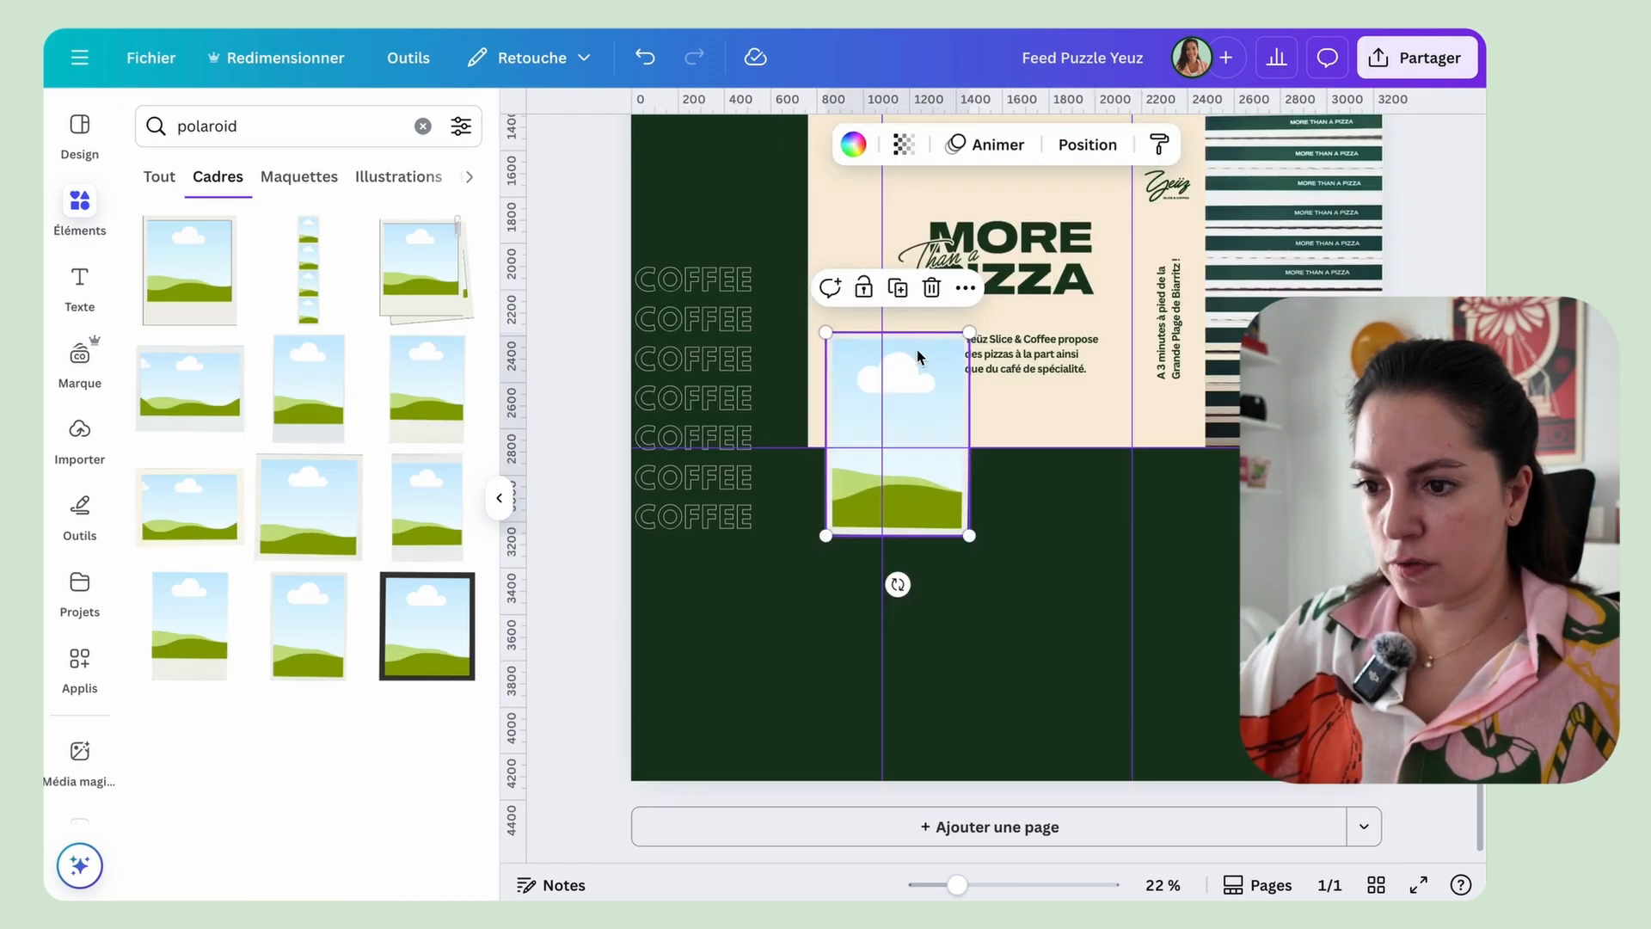
Step: Tilt the polaroid frame in the page's lower-left corner and place a smaller copy above it, tilted the opposite way
left_click_drag(919, 355, 740, 553)
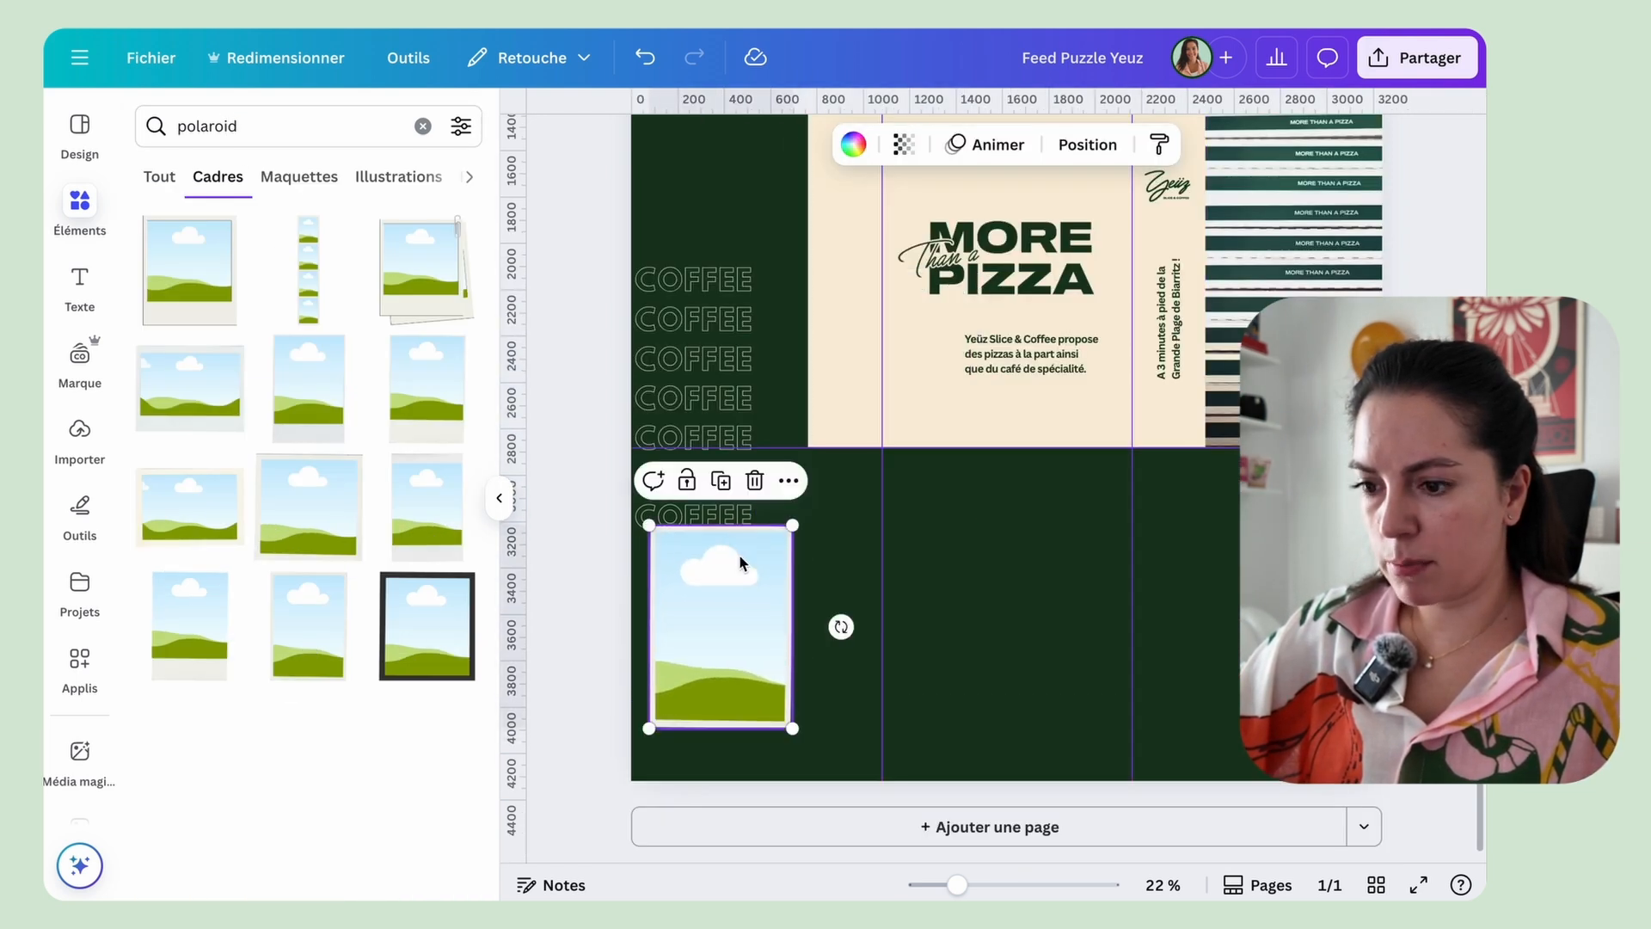
left_click_drag(841, 627, 844, 650)
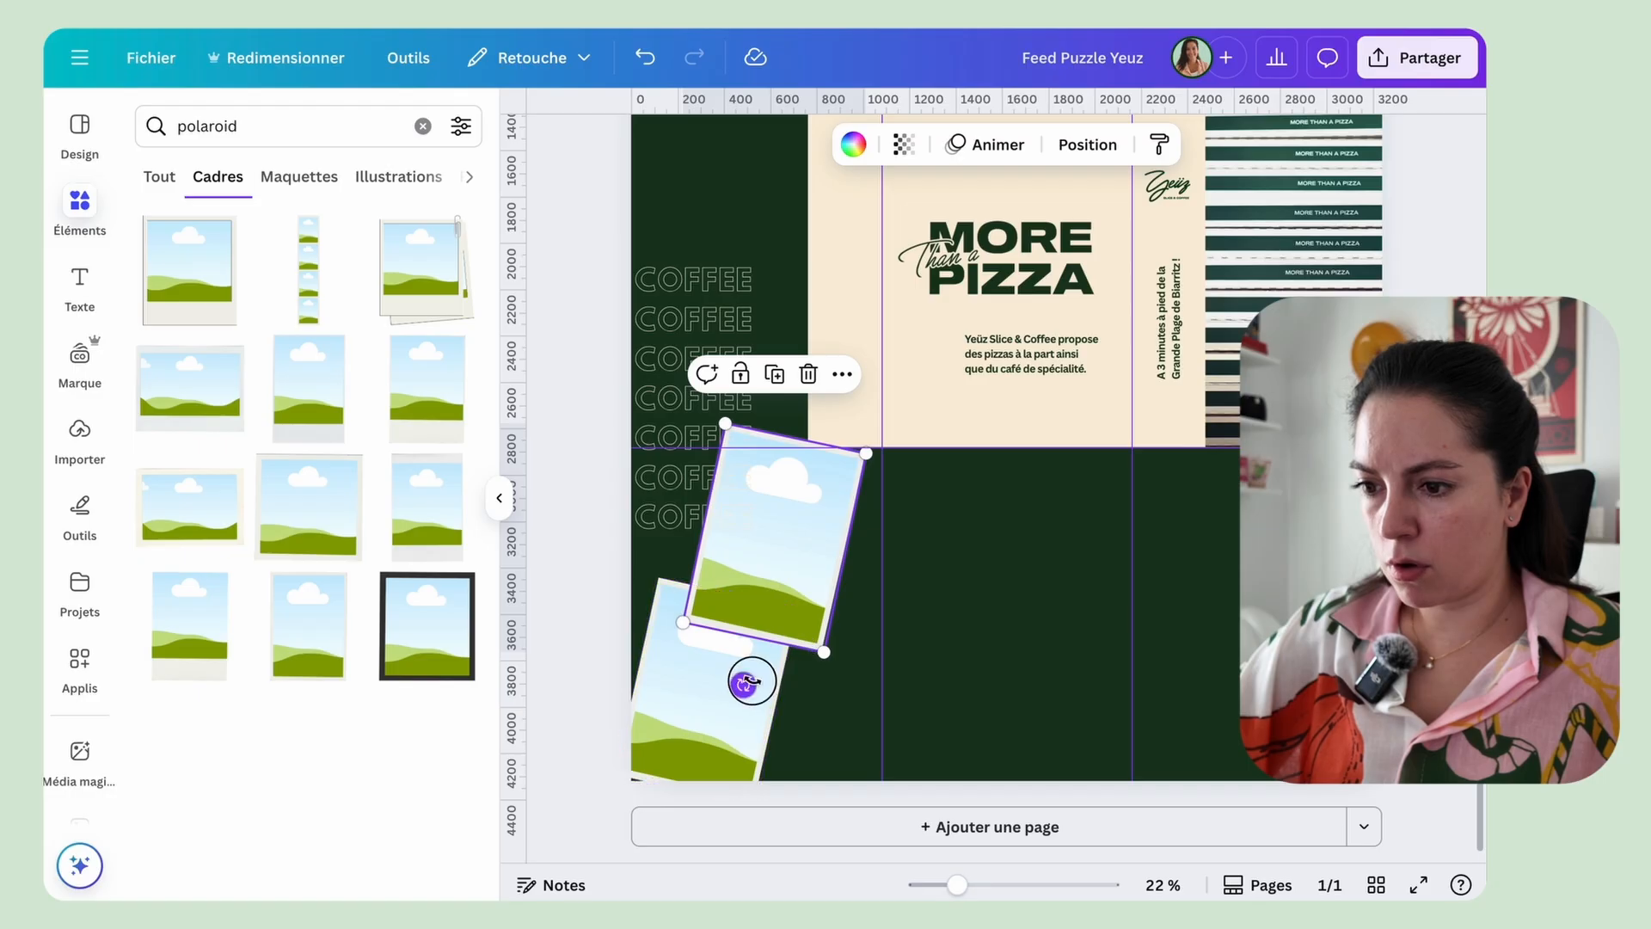
left_click_drag(744, 684, 785, 679)
left_click(701, 705)
Step: Fill the lower polaroid frame with the uploaded photo of the black Yeüz cup and adjust its framing
left_click(80, 429)
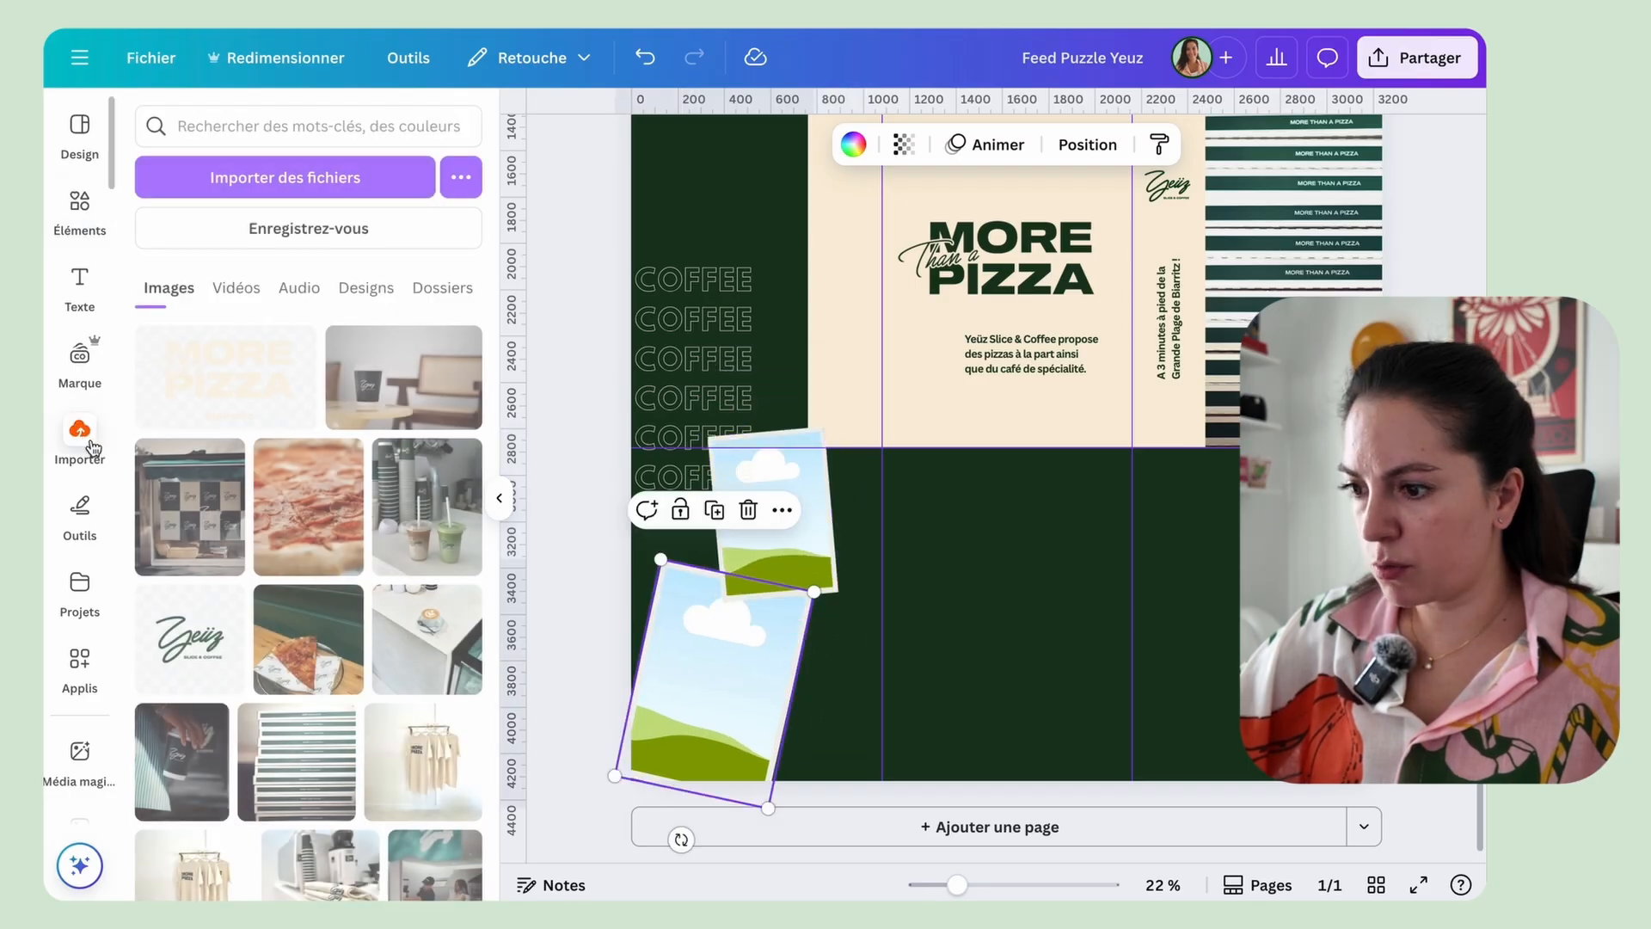
scroll(284, 551, "down", 5)
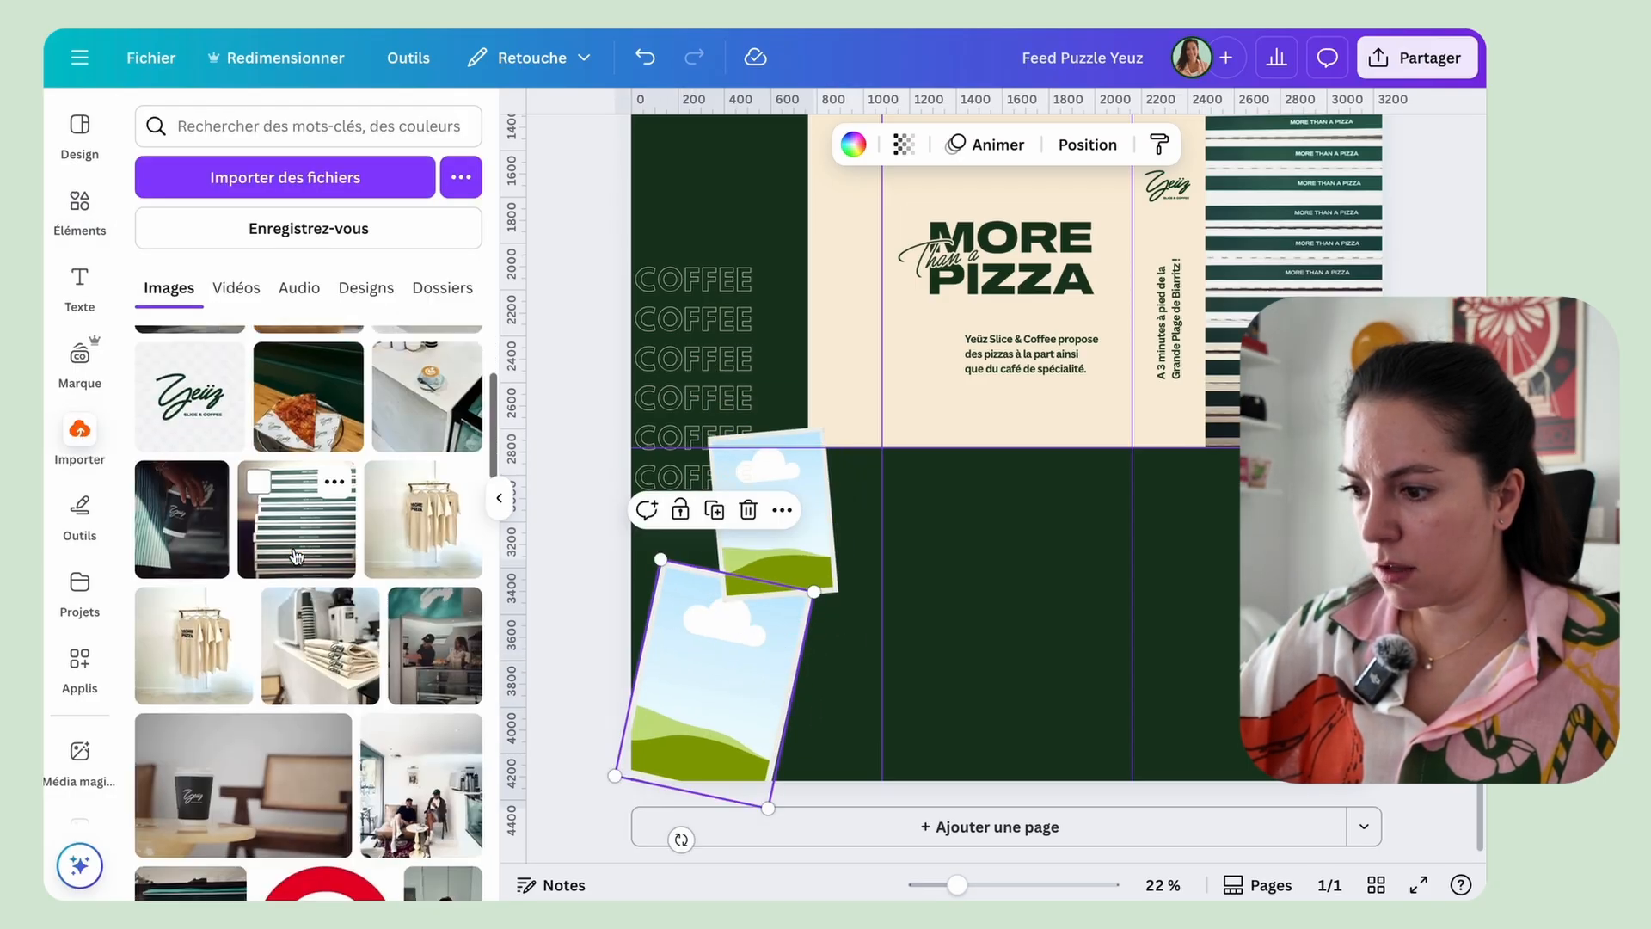
left_click_drag(245, 757, 713, 687)
double_click(695, 666)
left_click(566, 637)
Step: Fill the smaller upper polaroid frame with the uploaded photo of the hanging T-shirts
left_click_drag(156, 593, 807, 517)
double_click(807, 519)
key("Escape")
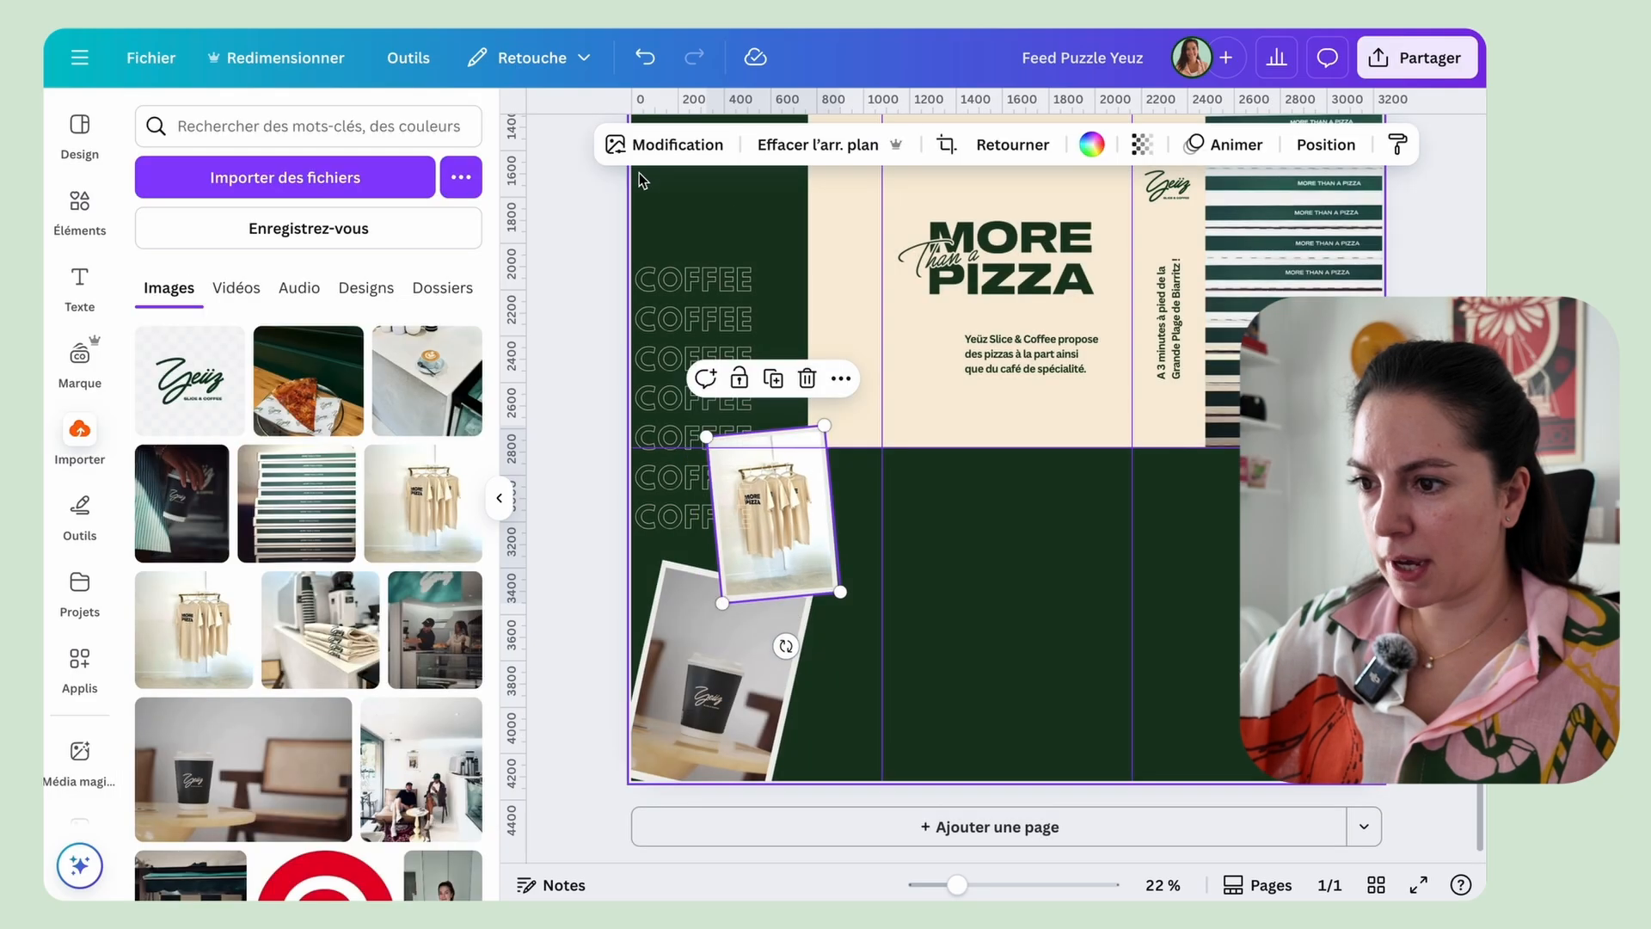
Step: Apply the automatic colour adjustment to the T-shirt and cup photos in the polaroid frames
left_click(667, 144)
left_click(254, 303)
left_click(330, 274)
left_click(701, 675)
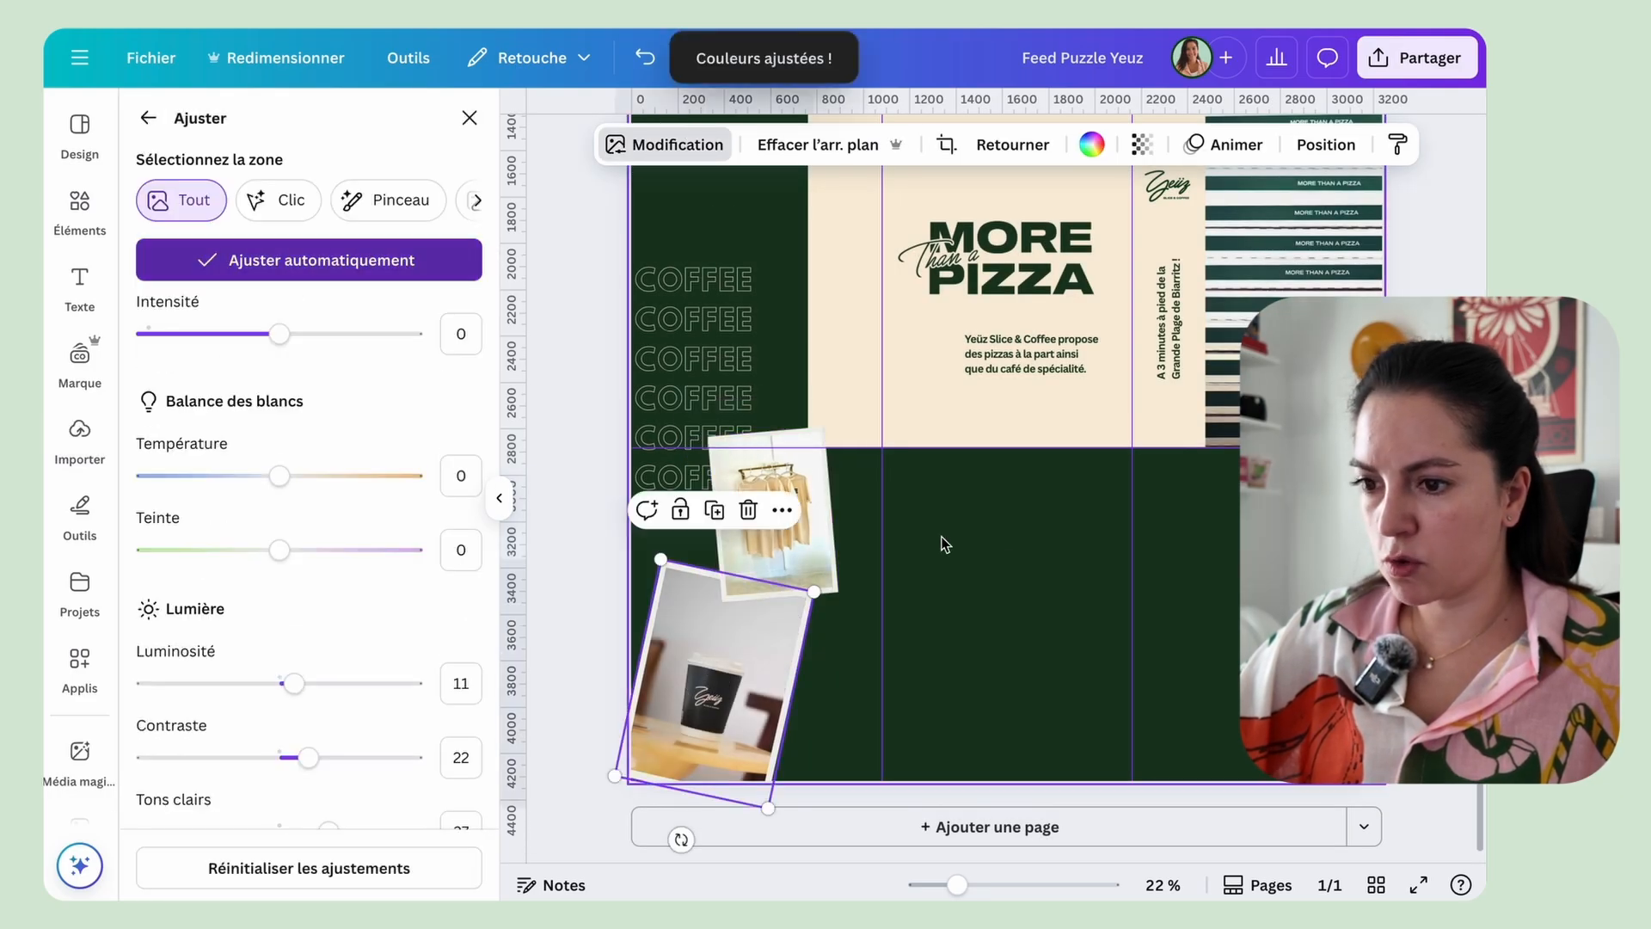
left_click(997, 545)
Step: Send the COFFEE text block to the back, behind the polaroid photos
scroll(998, 544, "up", 1)
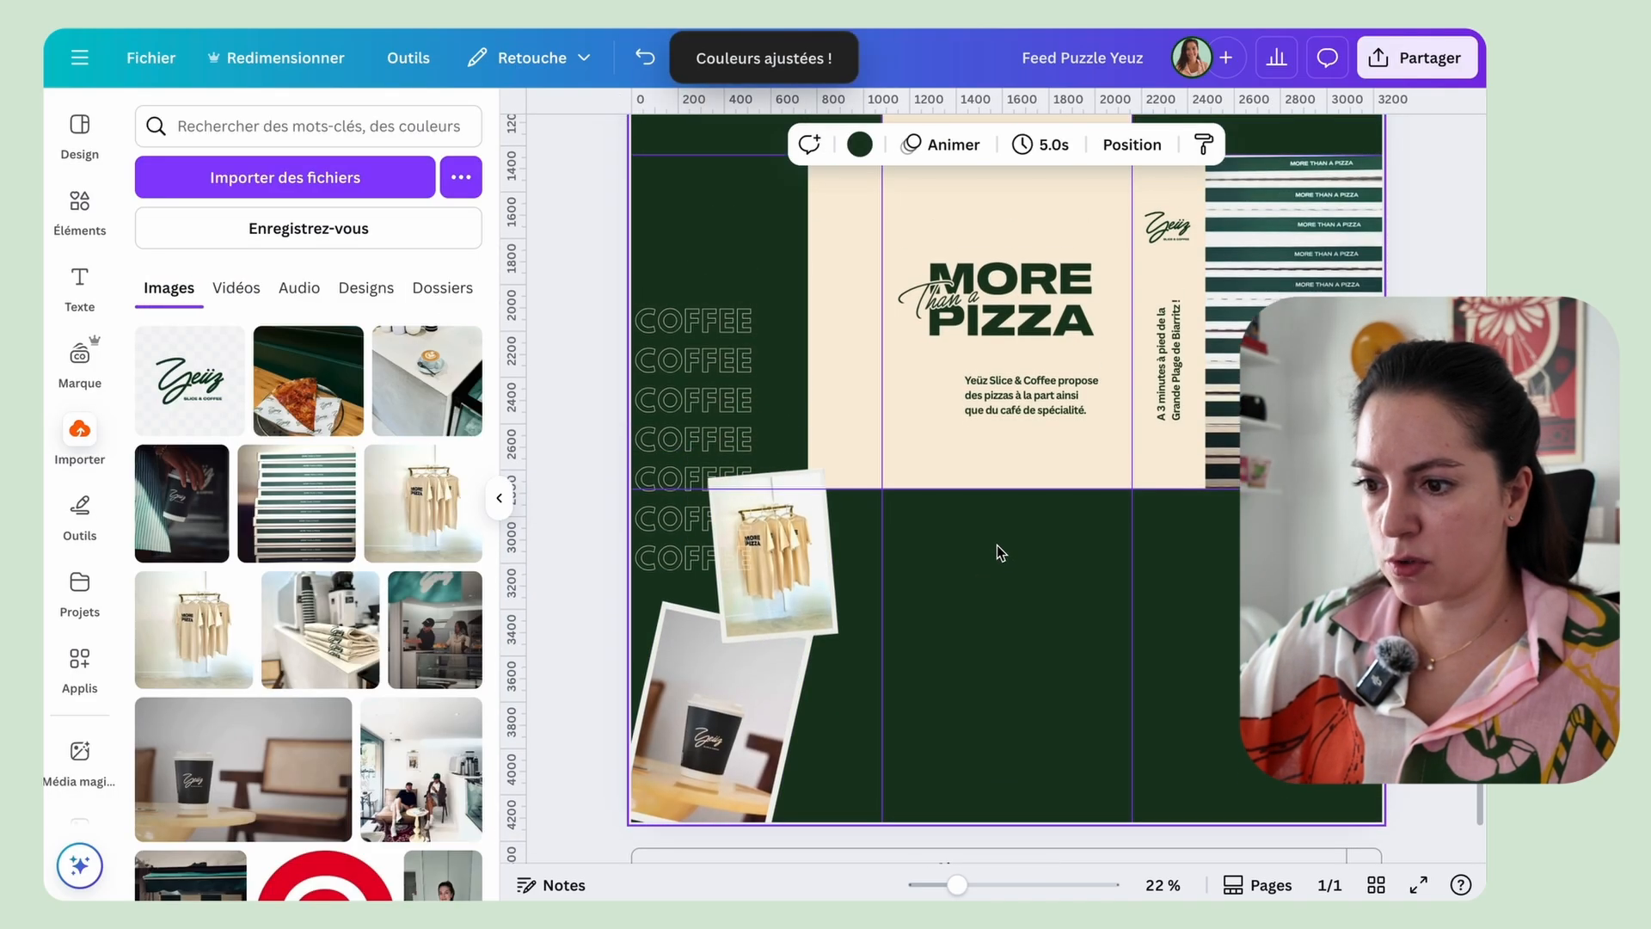
right_click(714, 412)
mouse_move(975, 544)
left_click(1179, 662)
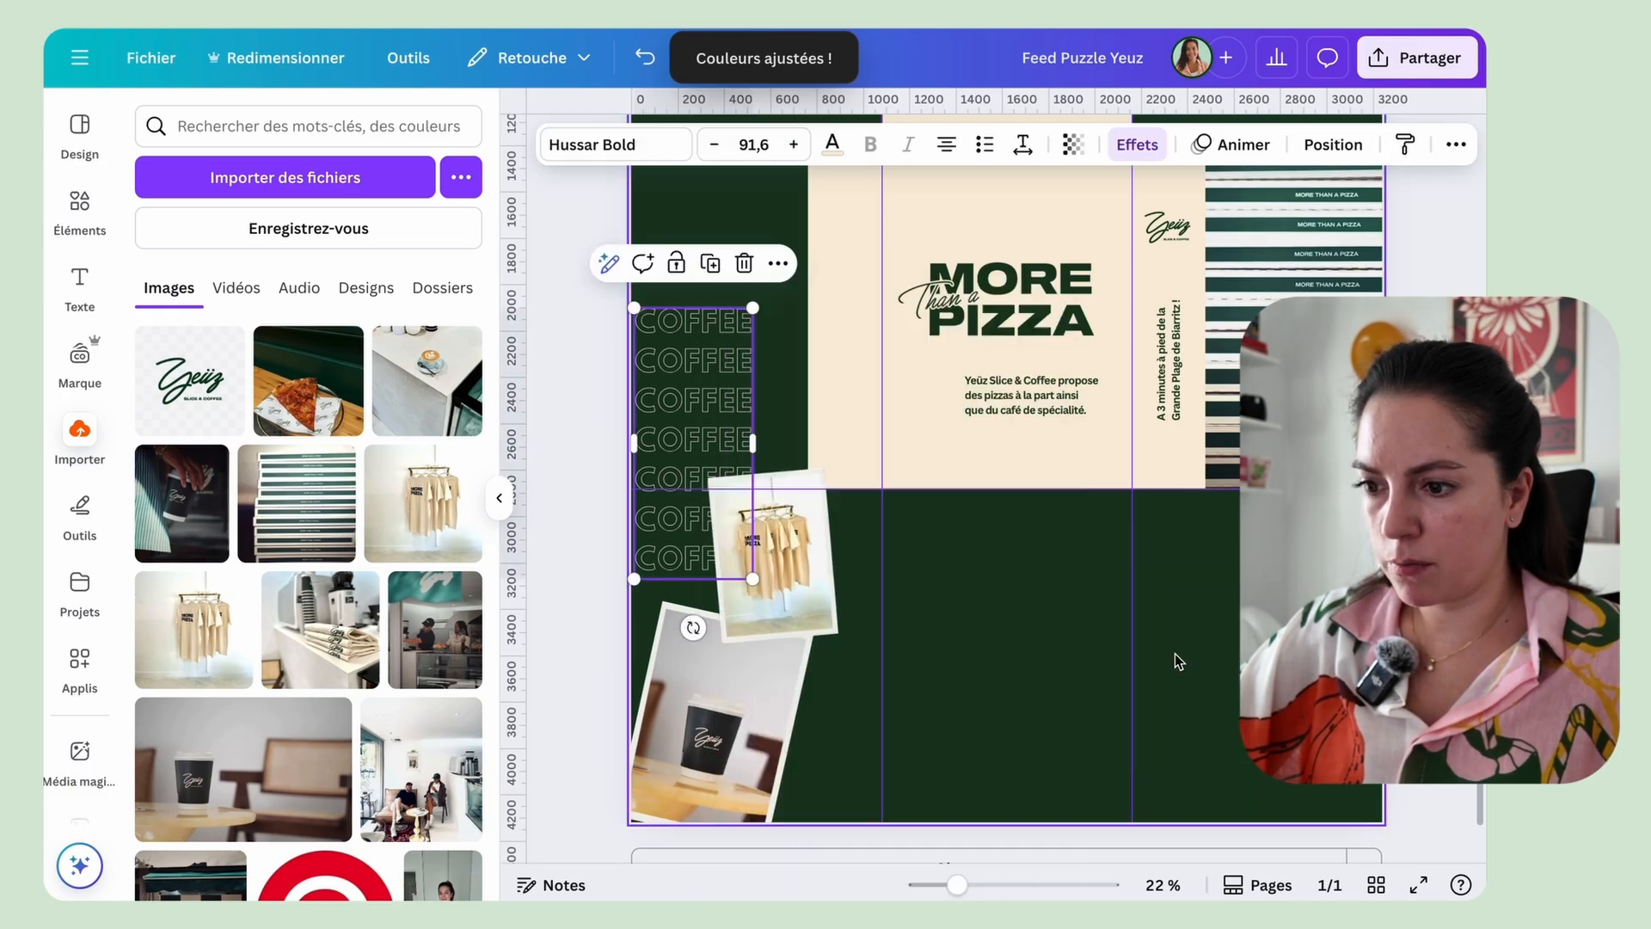
Step: Move the COFFEE block down slightly and add two more COFFEE lines to extend it to nine
left_click(1179, 662)
left_click_drag(680, 380, 682, 416)
left_click(685, 397)
left_click_drag(638, 362, 746, 365)
key("super+c")
key("Right")
key("Return")
key("super+v")
key("Return")
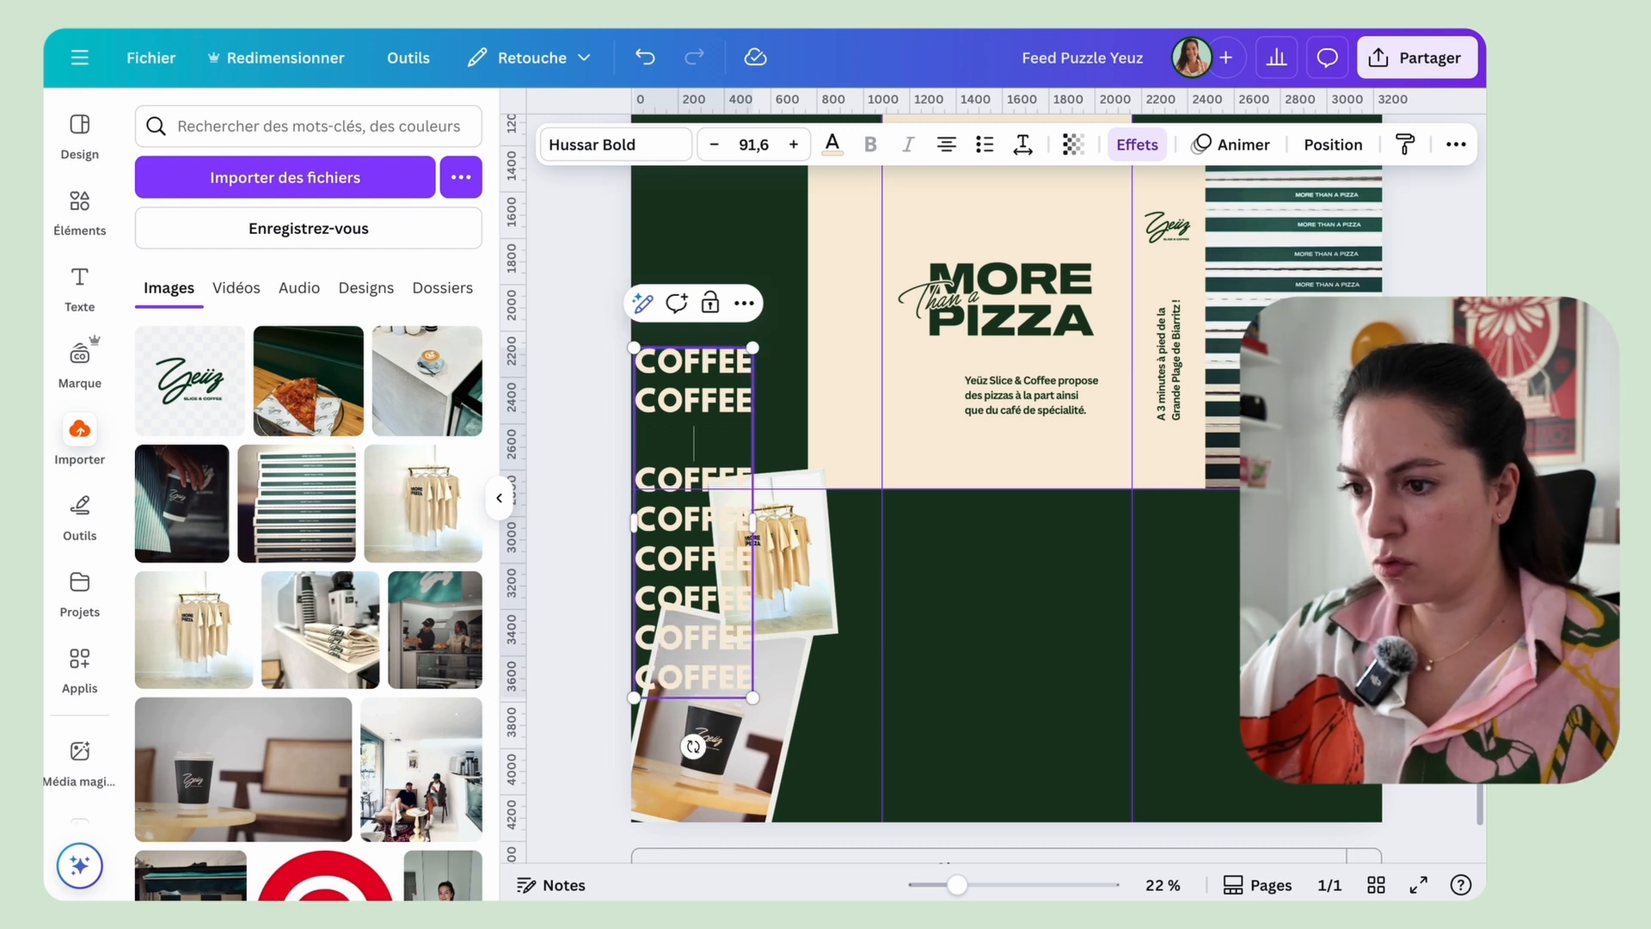
key("super+v")
left_click(777, 421)
Step: Move the lengthened COFFEE block up slightly and send it to the back again
left_click_drag(712, 463, 707, 405)
right_click(703, 405)
mouse_move(1040, 551)
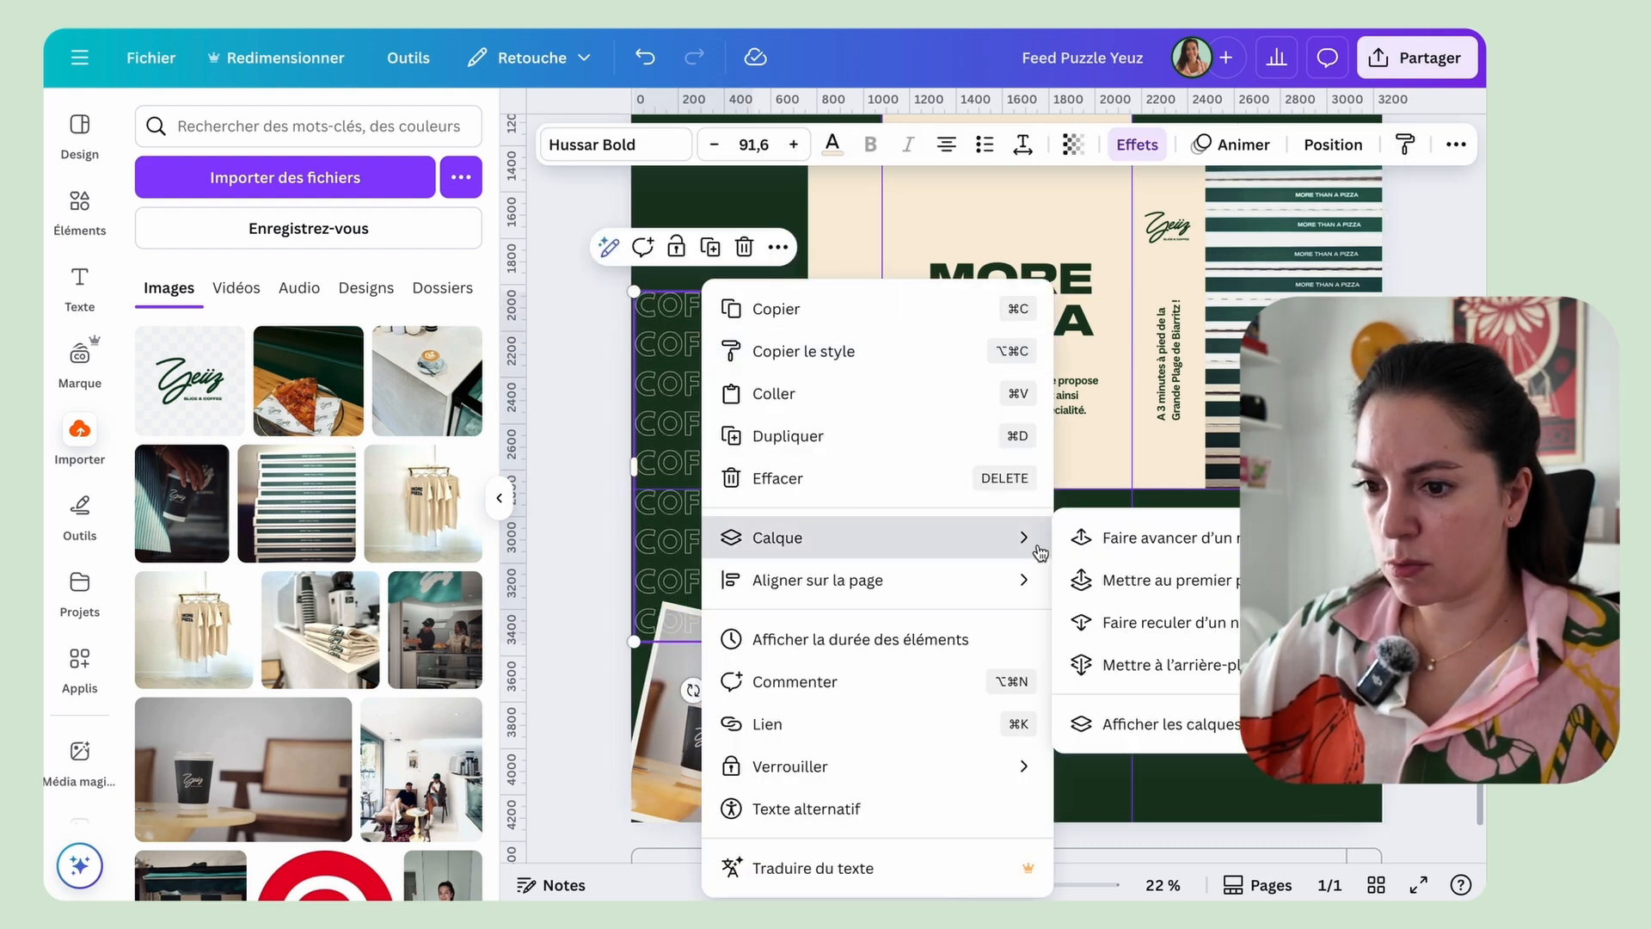
left_click(1118, 664)
left_click(1052, 622)
Step: Set the COFFEE block's transparency to 50
scroll(933, 498, "up", 1)
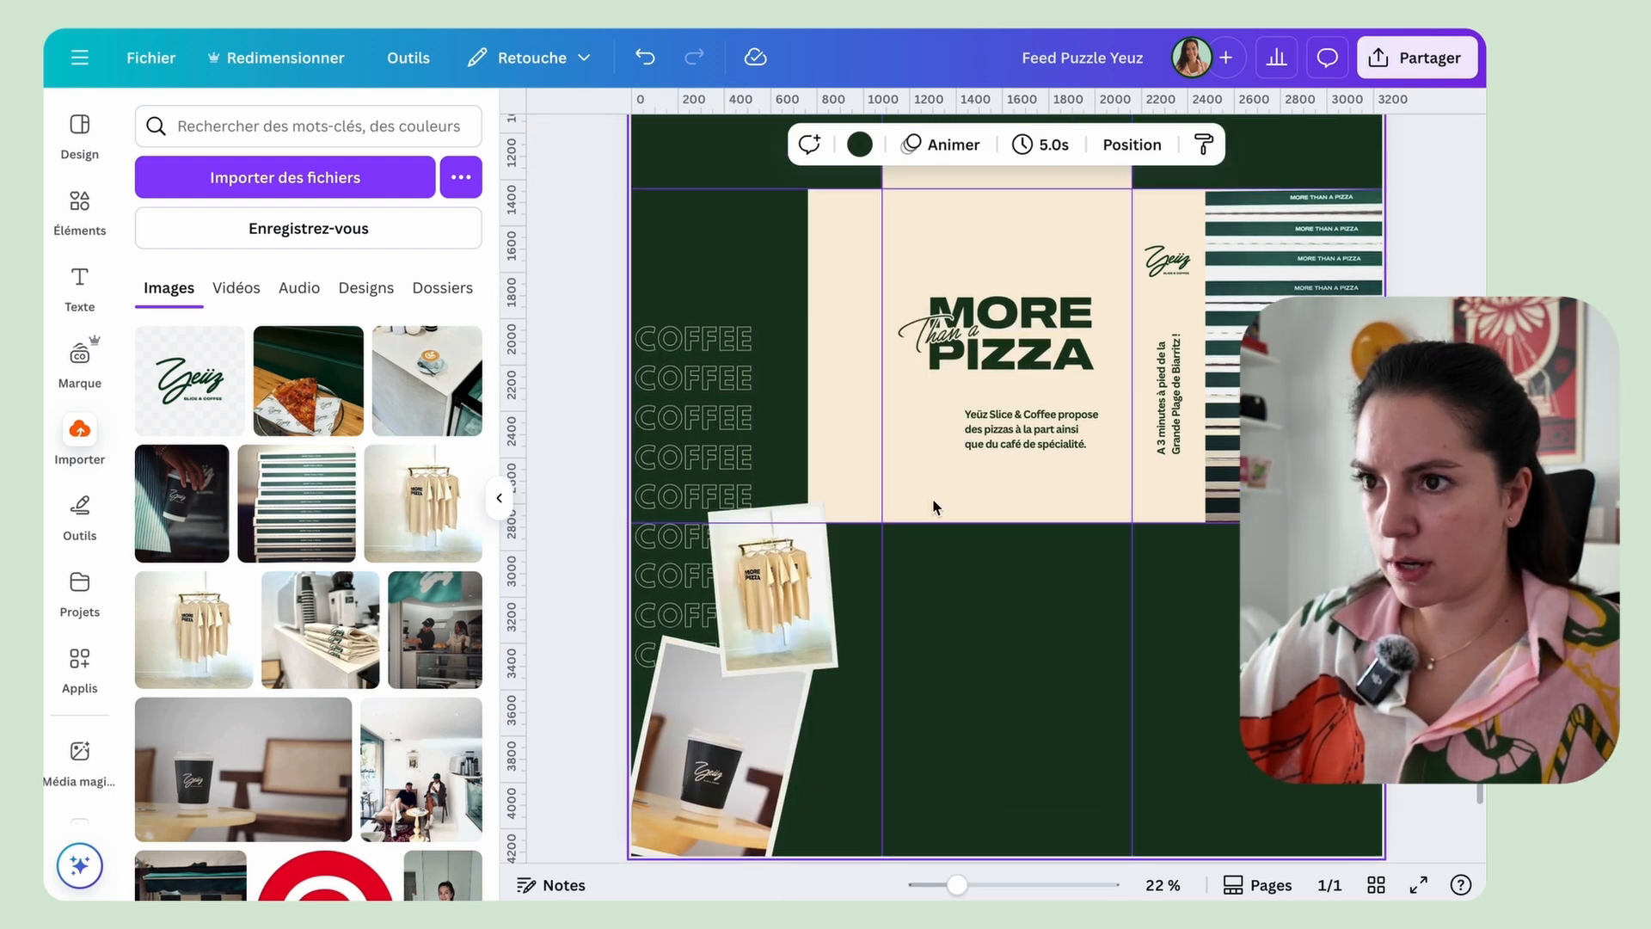
left_click(712, 372)
scroll(712, 372, "up", 2)
left_click(1071, 144)
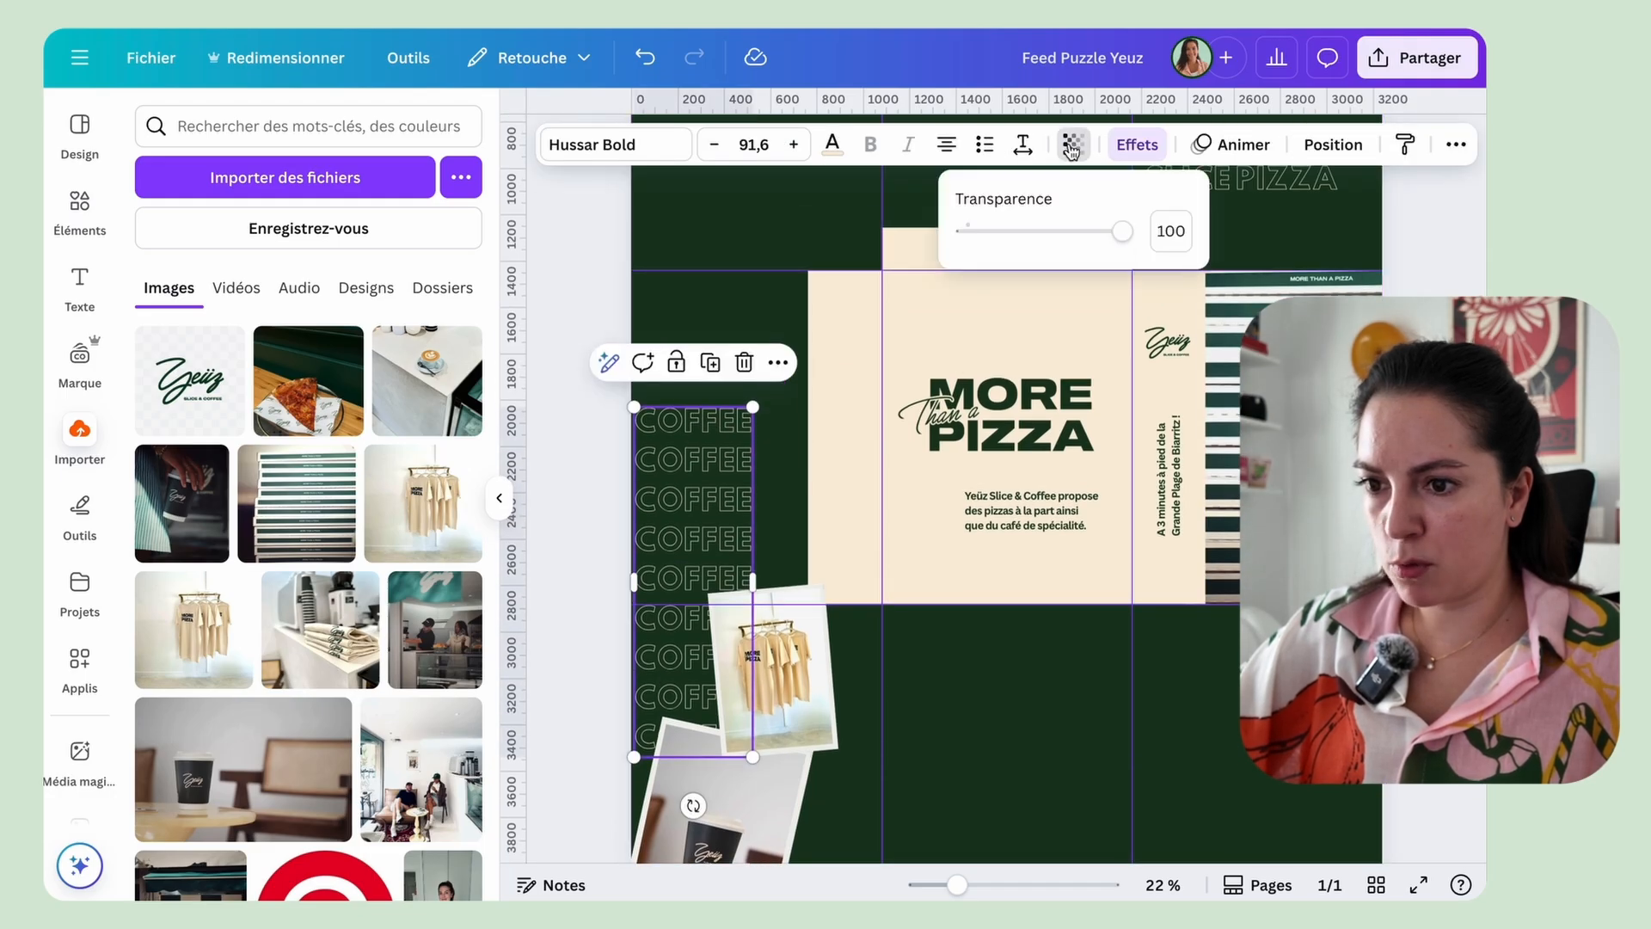
left_click(1043, 232)
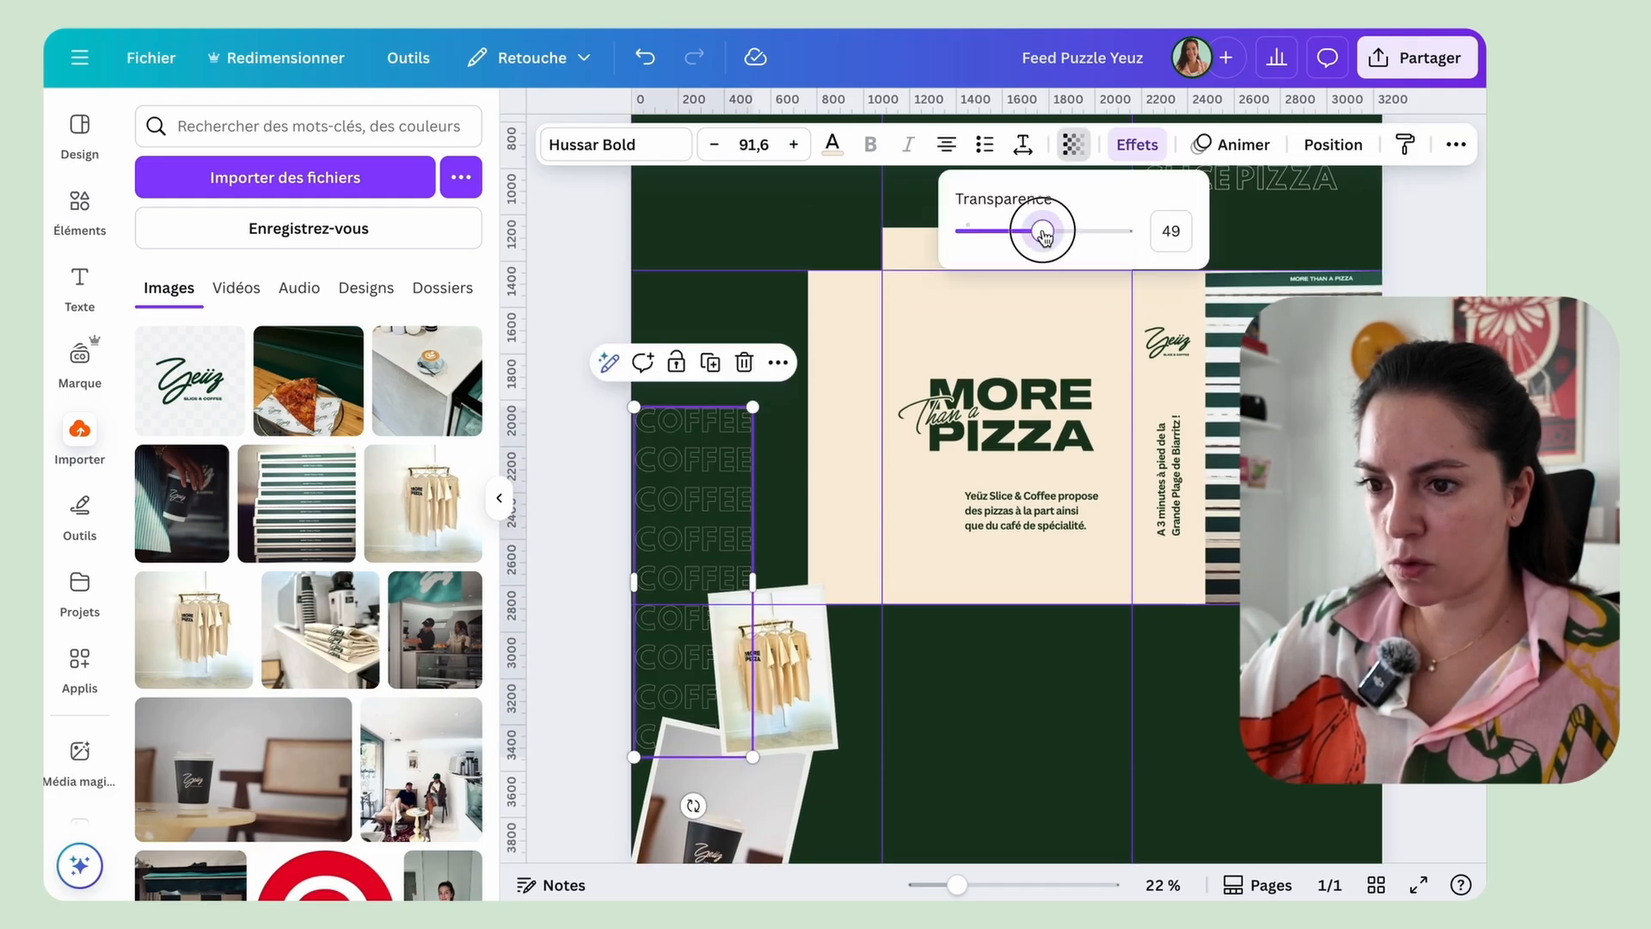
scroll(1080, 241, "up", 2)
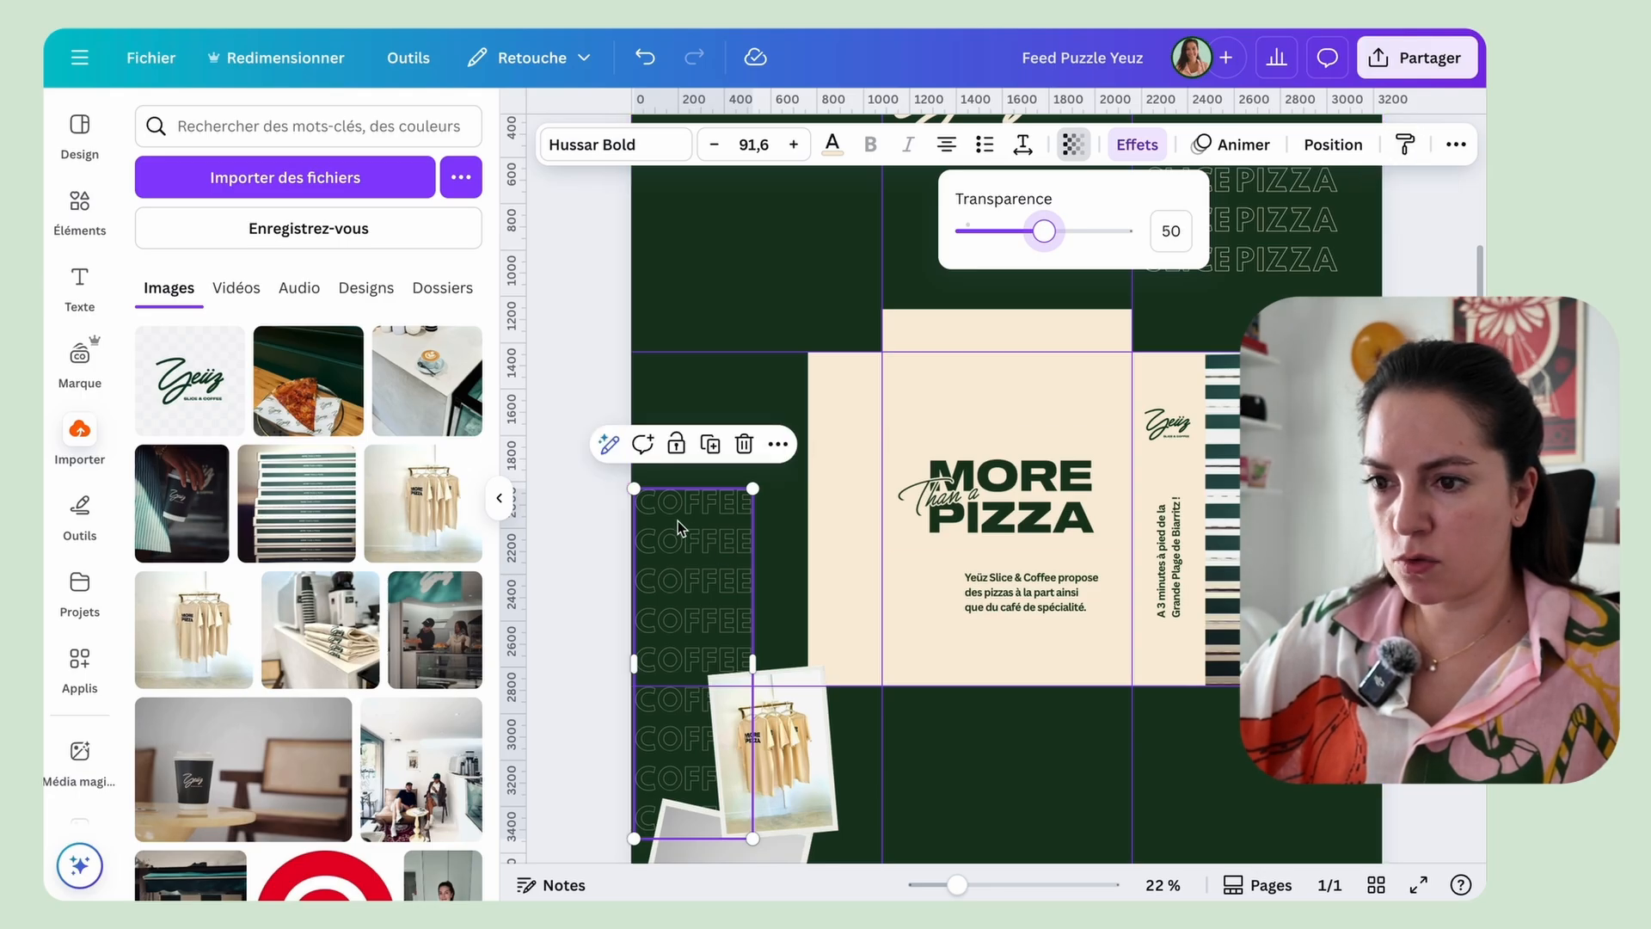
Step: Copy the COFFEE block's style onto the SLICE PIZZA block and shift that block slightly left
left_click(1408, 148)
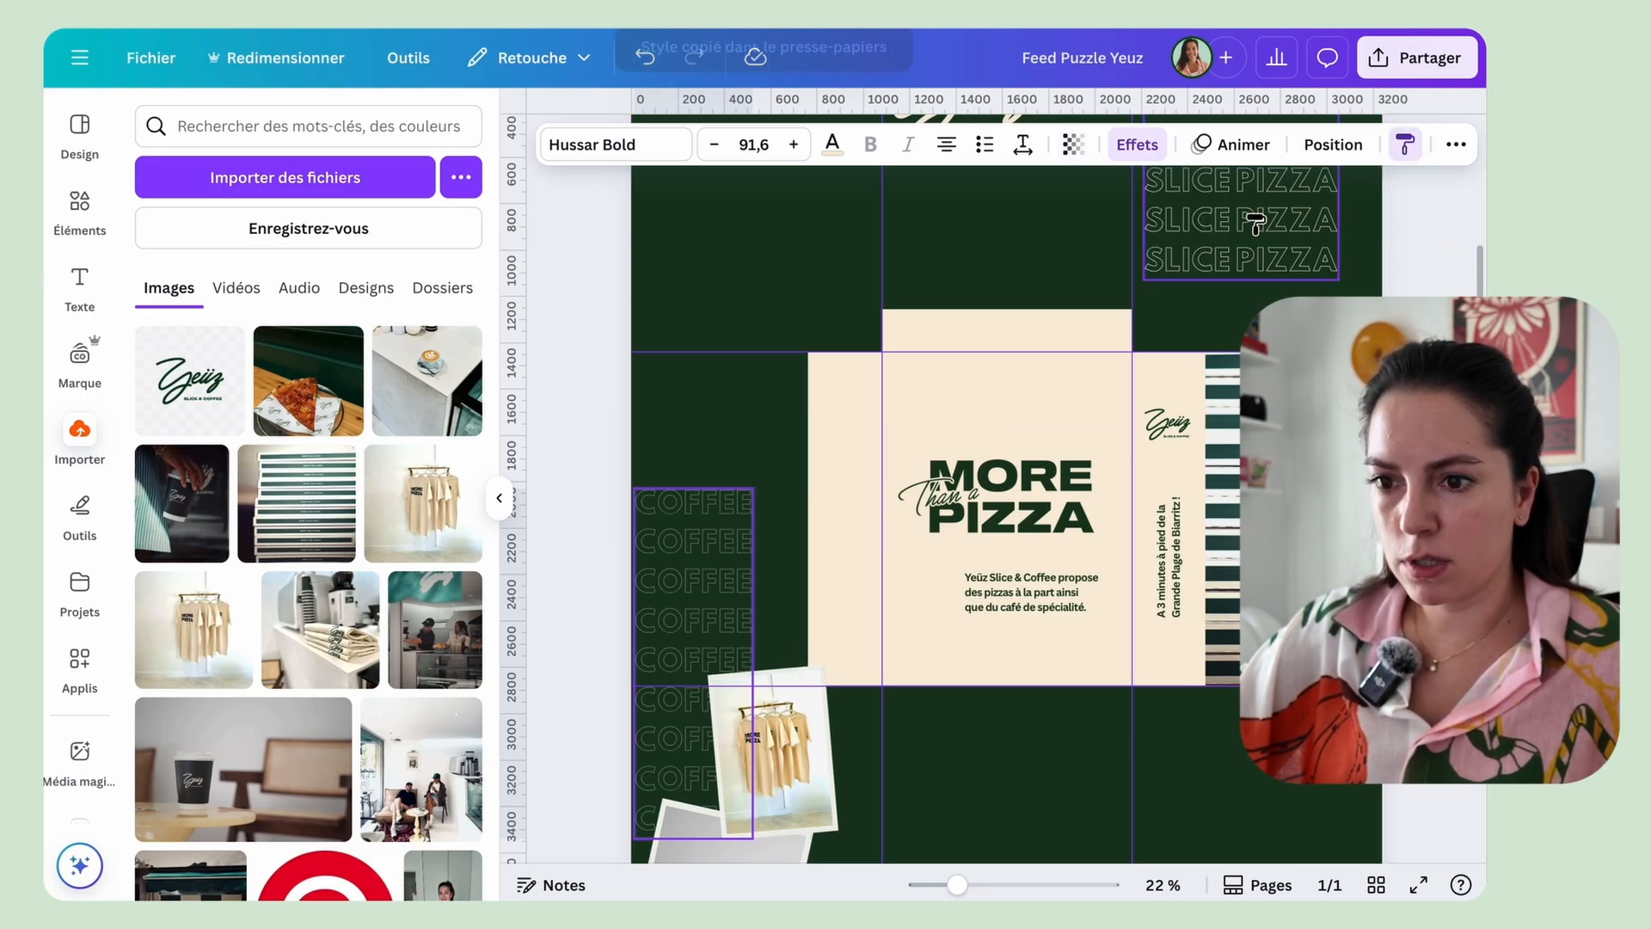
left_click(1259, 231)
scroll(1389, 249, "up", 3)
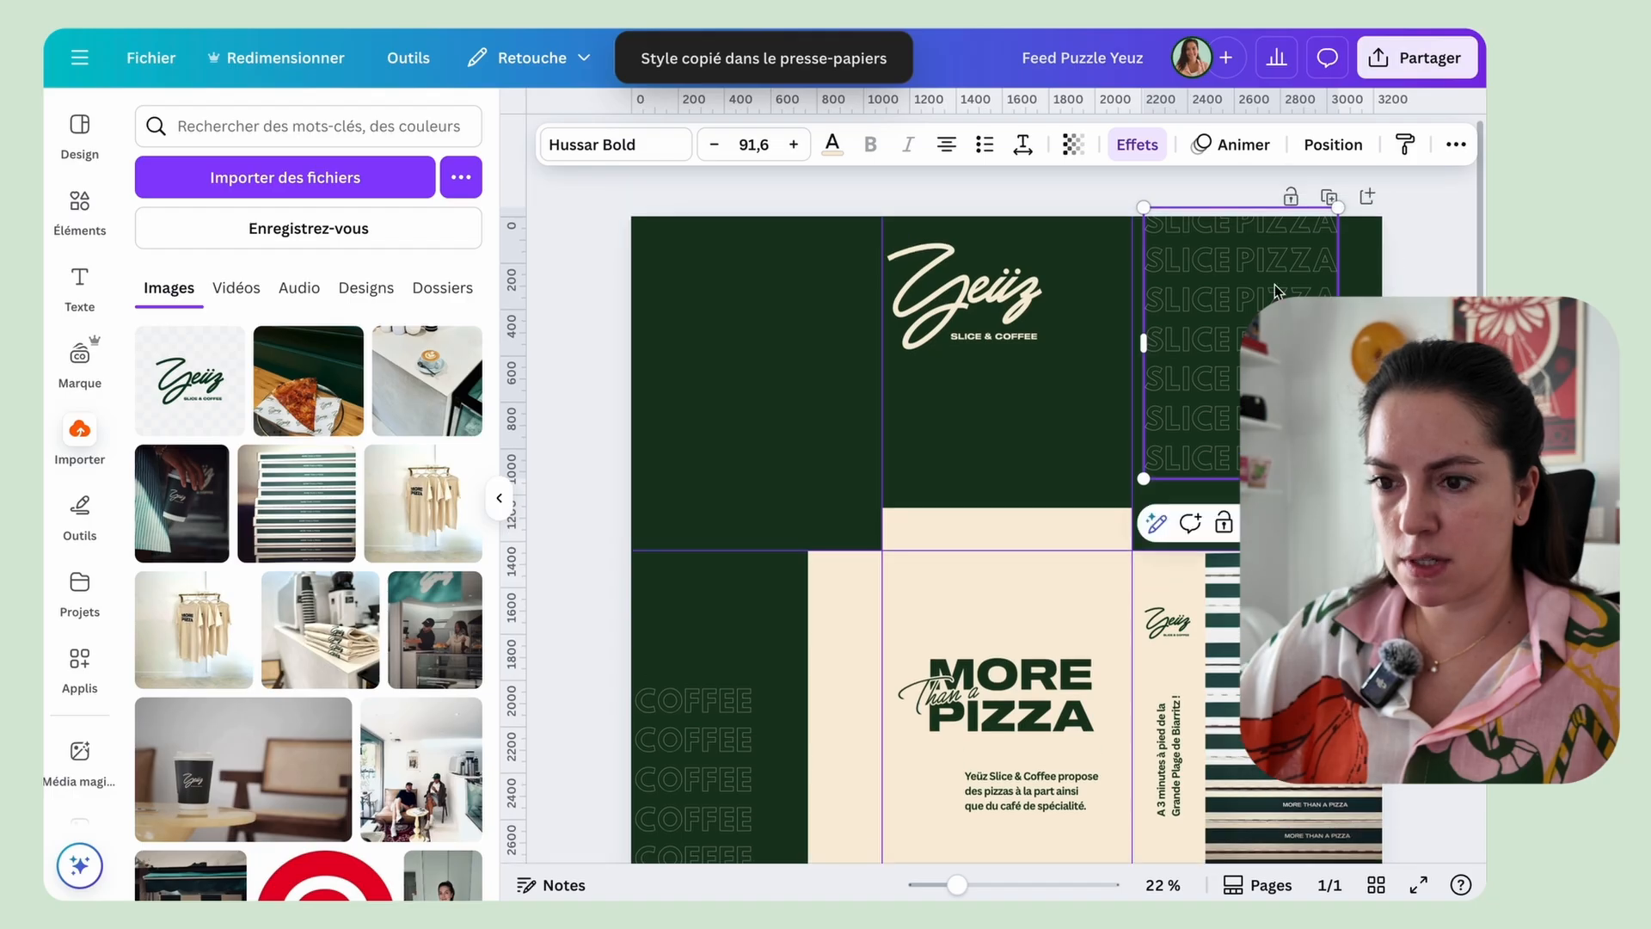
left_click(1270, 288)
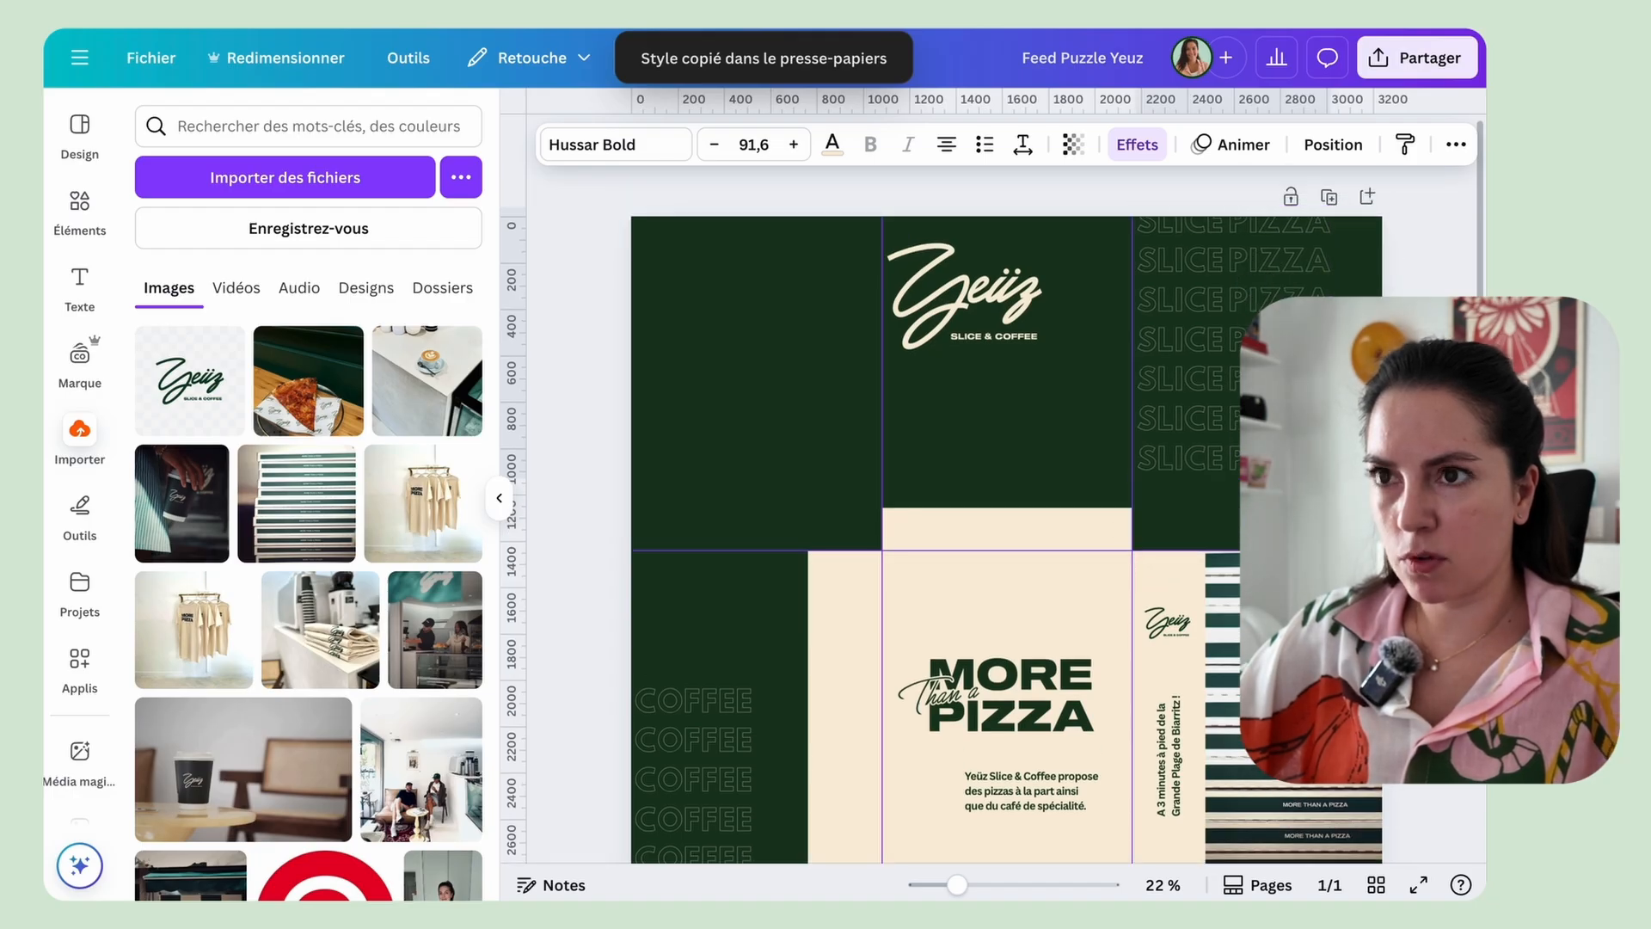
Step: Move the cream Yeüz logo down onto the green block and fit the counter-staff photo across the first two top-row cells, trimming its left edge
left_click_drag(959, 296, 854, 619)
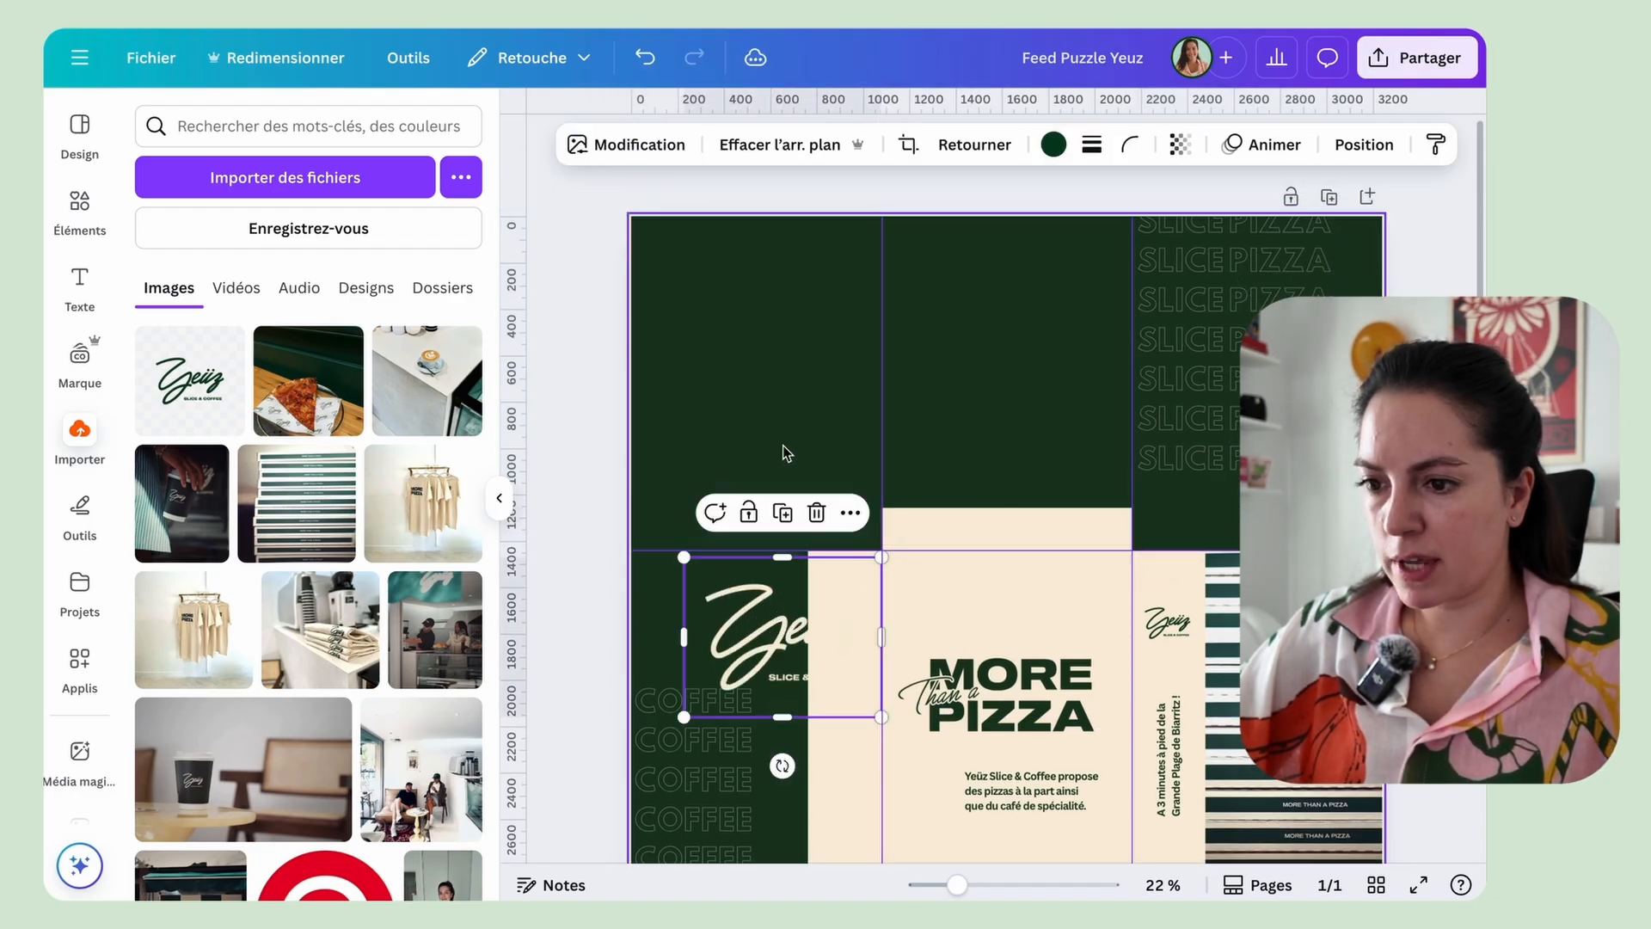
scroll(785, 453, "down", 1)
scroll(311, 613, "down", 1)
left_click_drag(435, 585, 1007, 516)
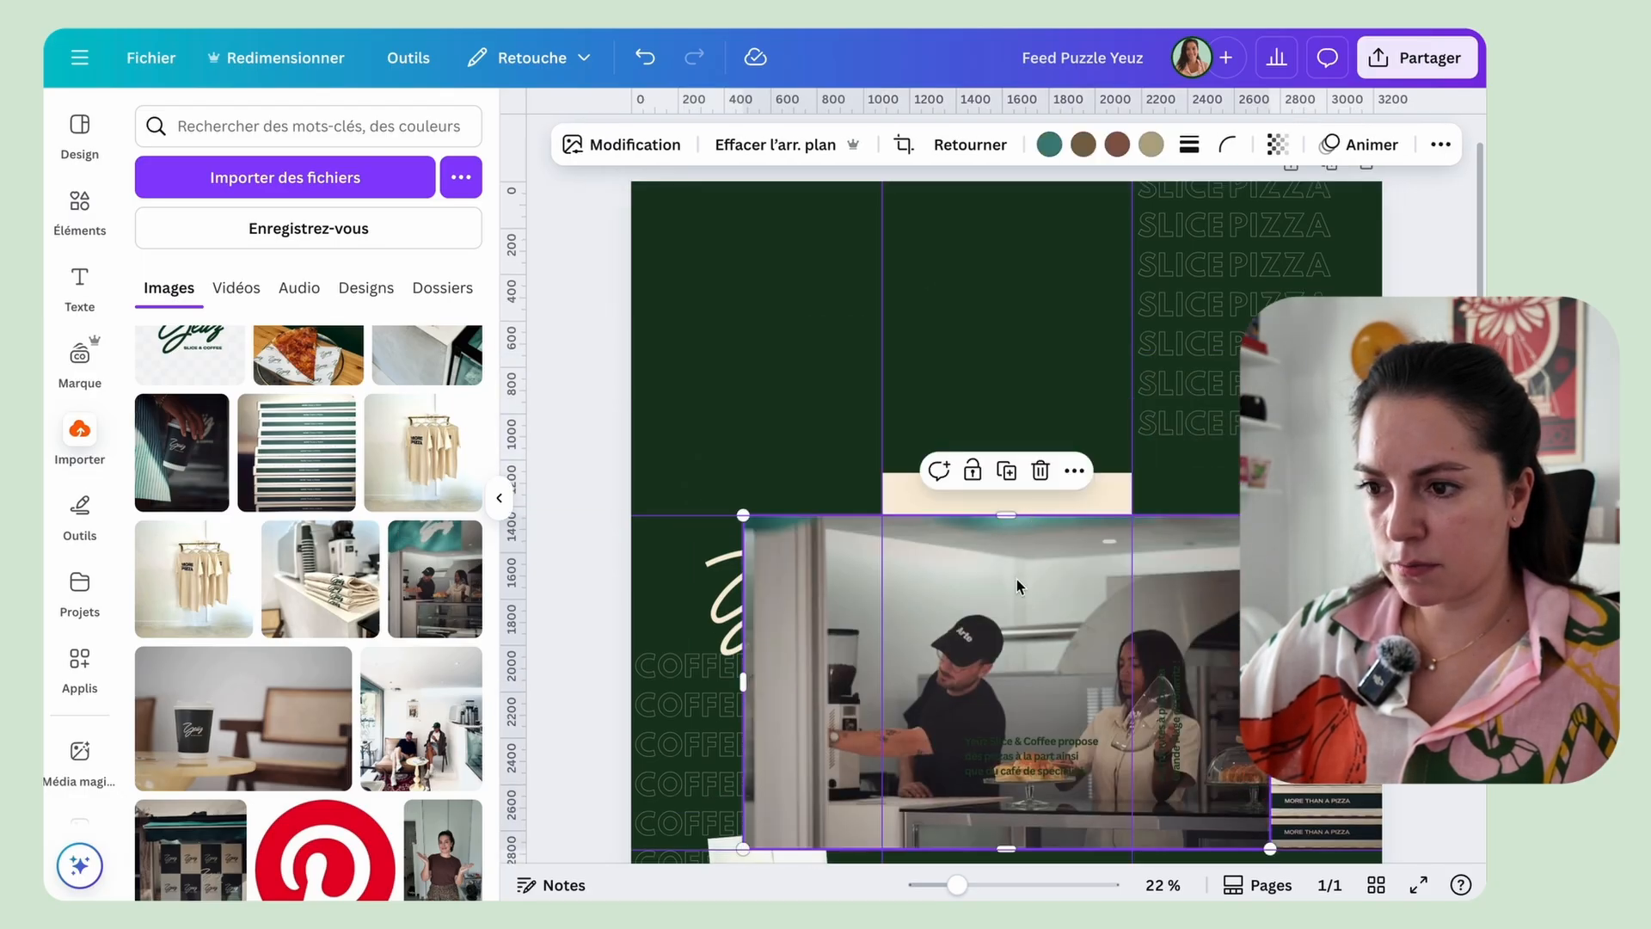
left_click_drag(1043, 580, 890, 245)
left_click_drag(1034, 290, 1046, 289)
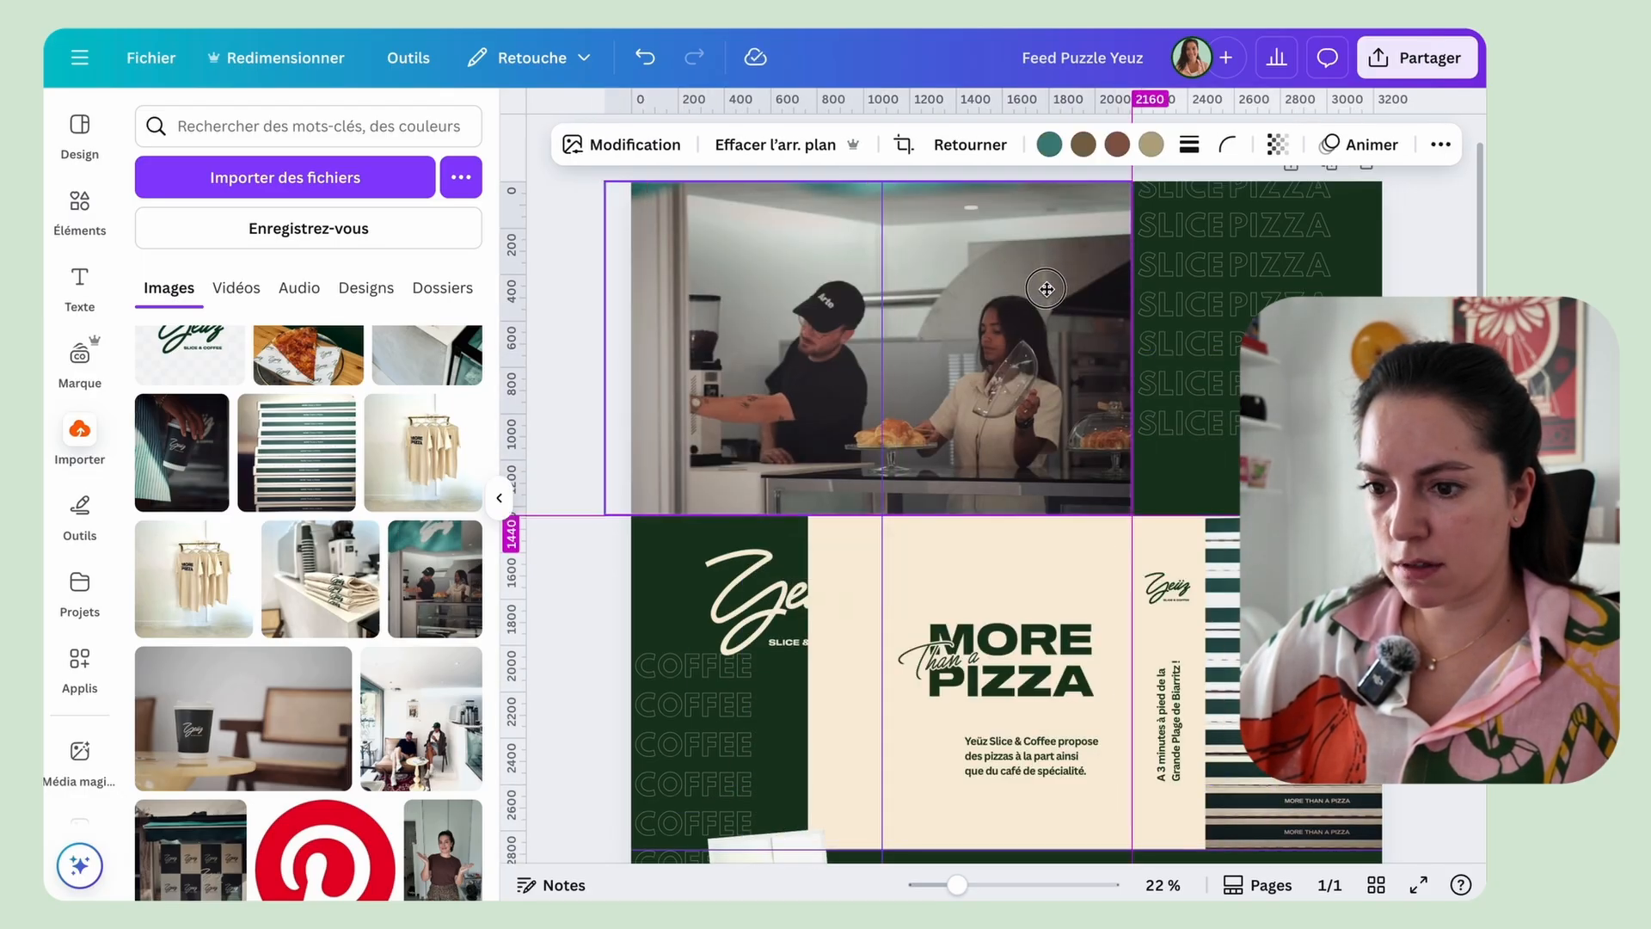
left_click_drag(604, 348, 632, 347)
Step: Send the counter-staff photo to the back of the layer order
right_click(742, 370)
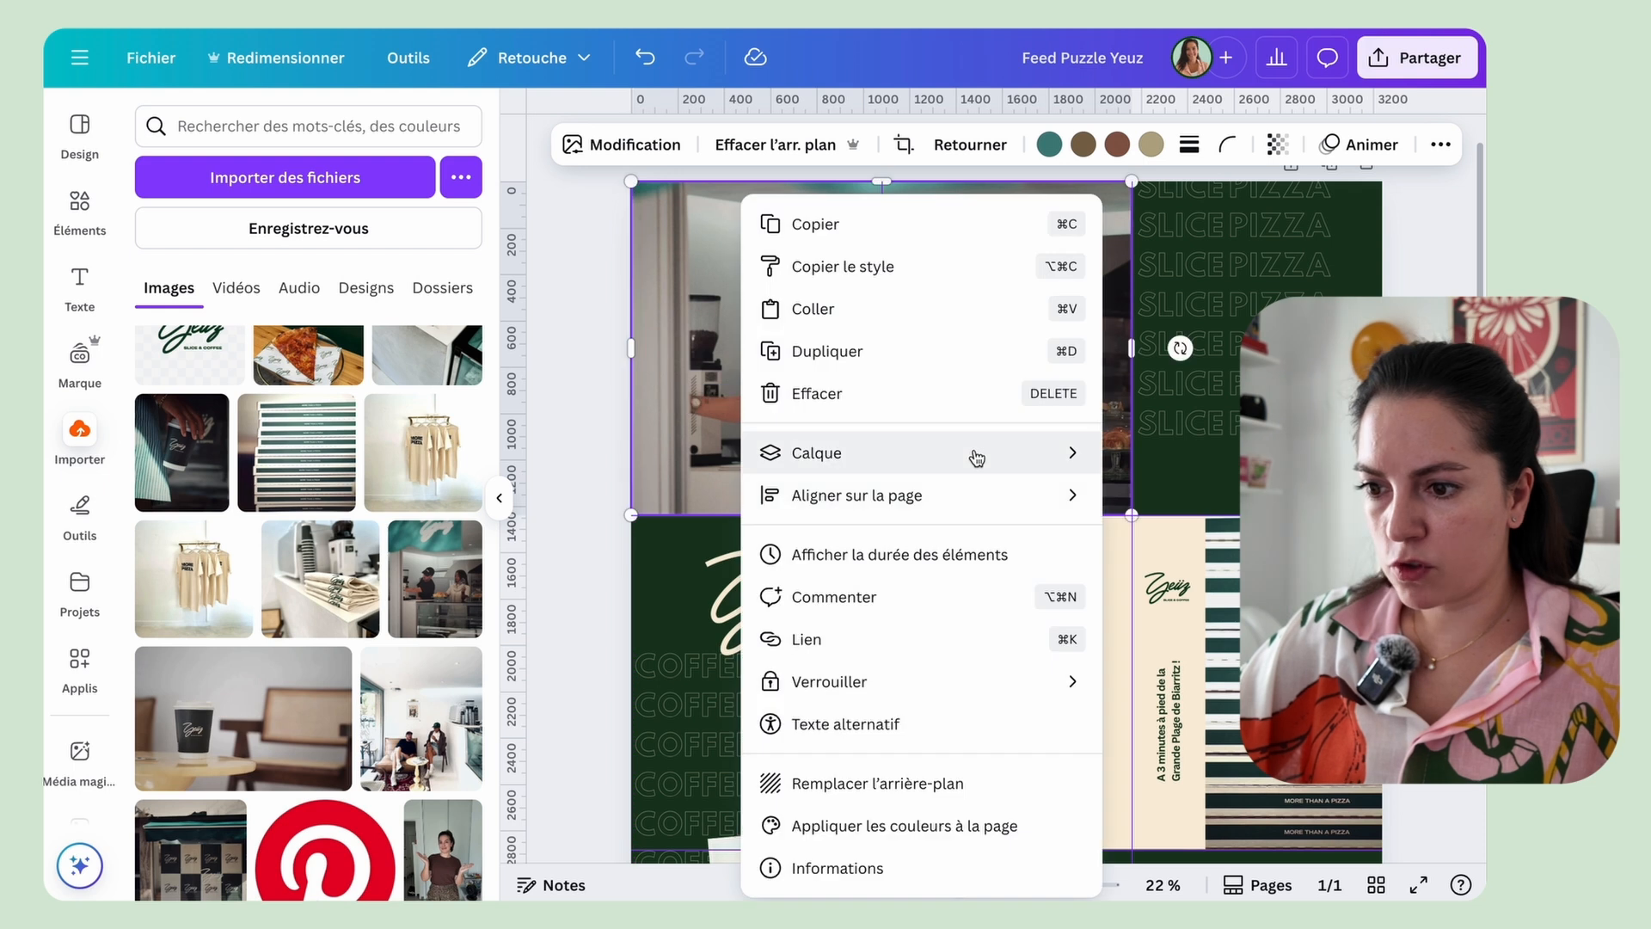
mouse_move(974, 455)
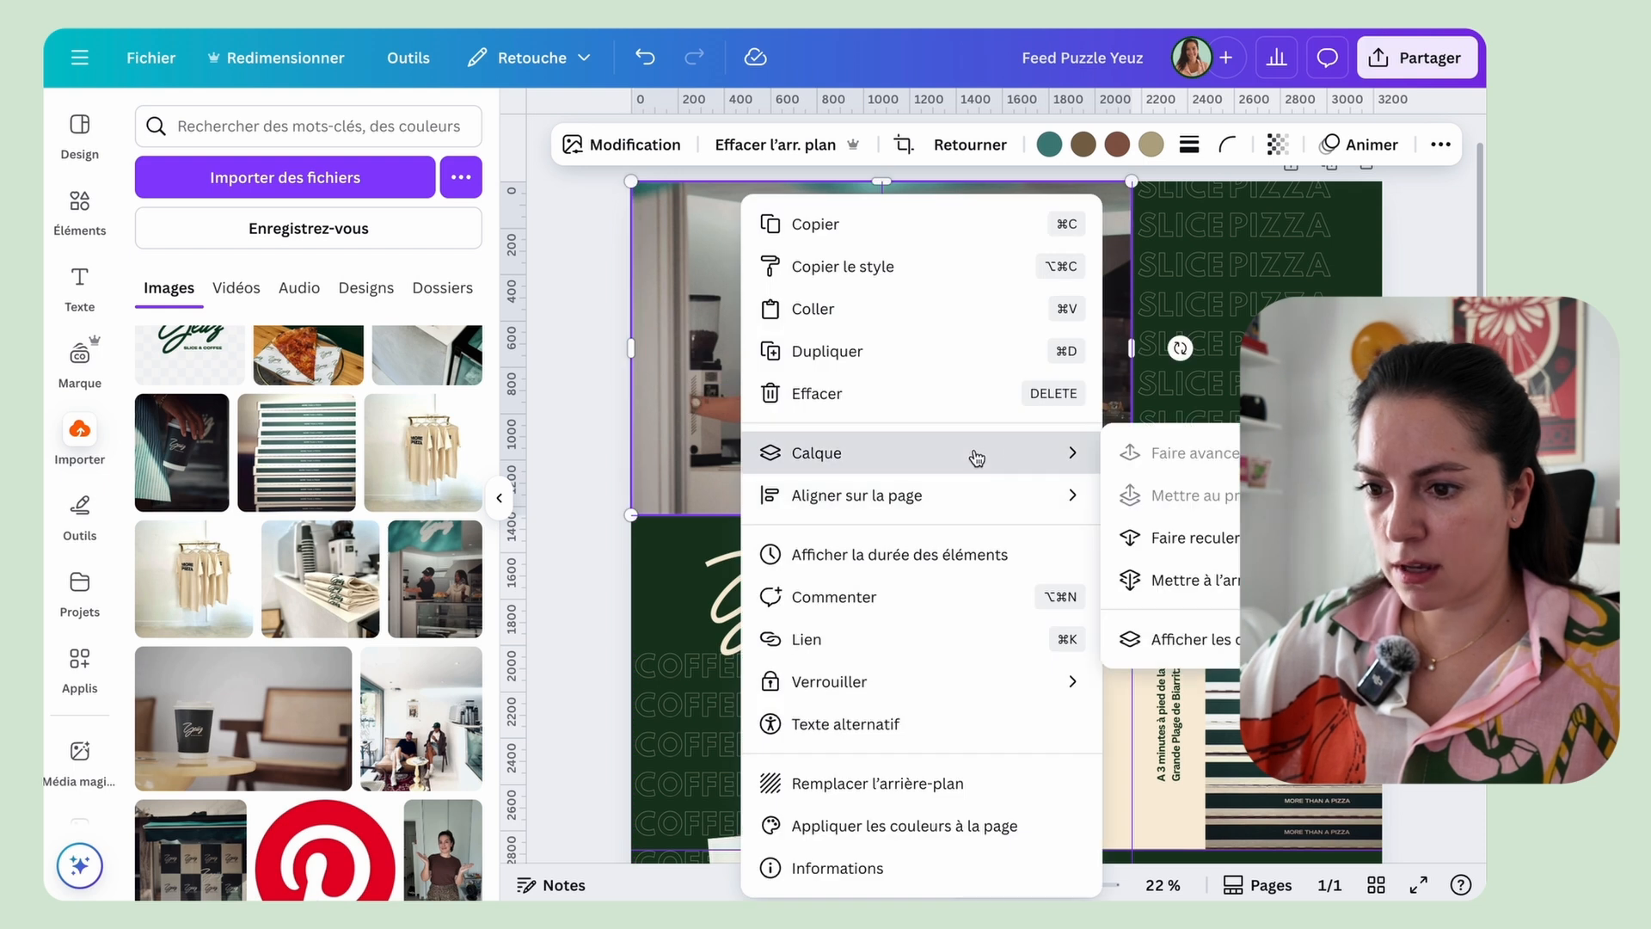
left_click(1189, 585)
left_click(587, 453)
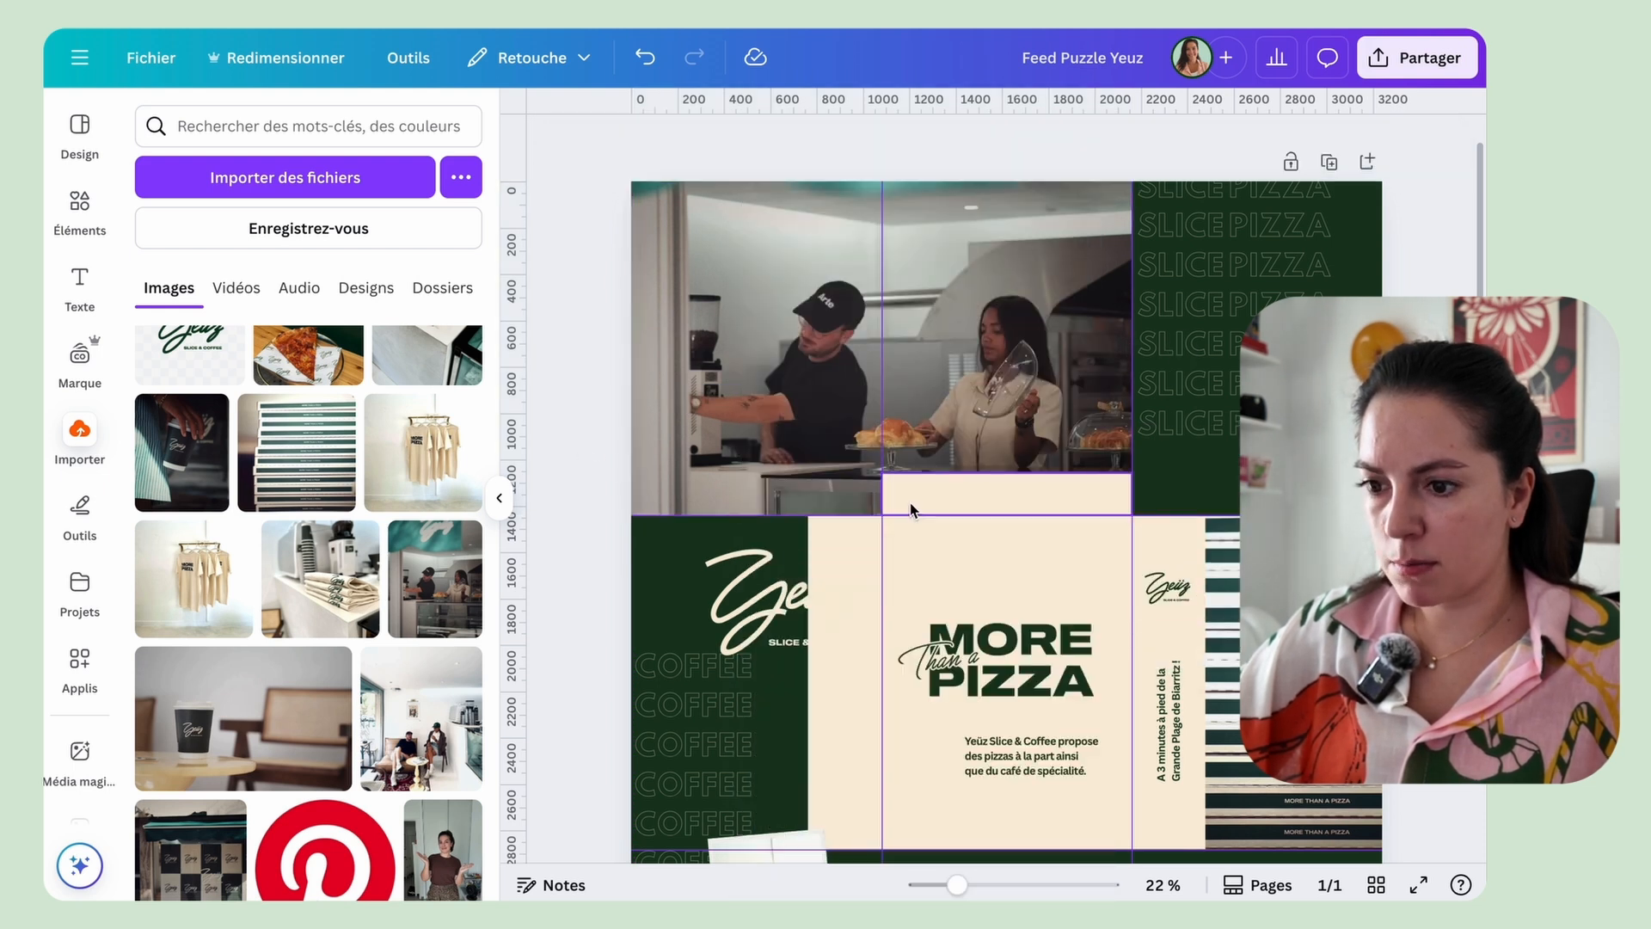
Step: Move the cream Yeüz logo onto the counter-staff photo and enlarge it so its frame spans the photo's full height
left_click_drag(820, 564, 1013, 151)
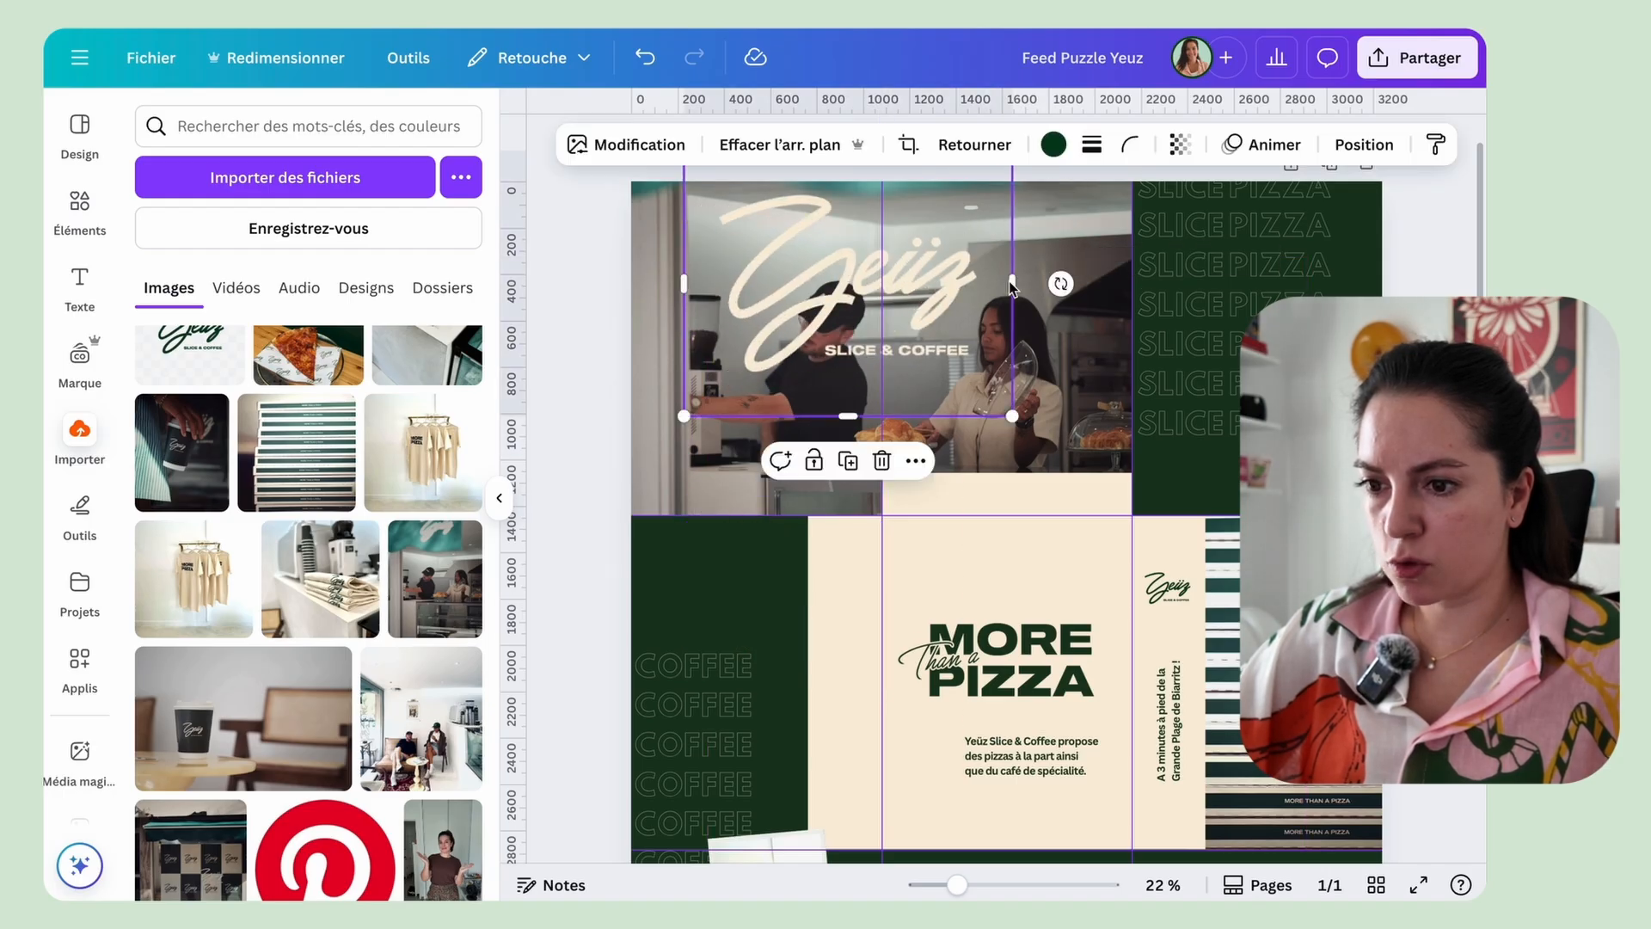
left_click_drag(1012, 411, 1096, 481)
left_click_drag(1013, 333, 982, 362)
Step: Set the transparency of the large Yeüz logo over the photo to 27
left_click(1182, 145)
left_click_drag(1147, 233, 1115, 232)
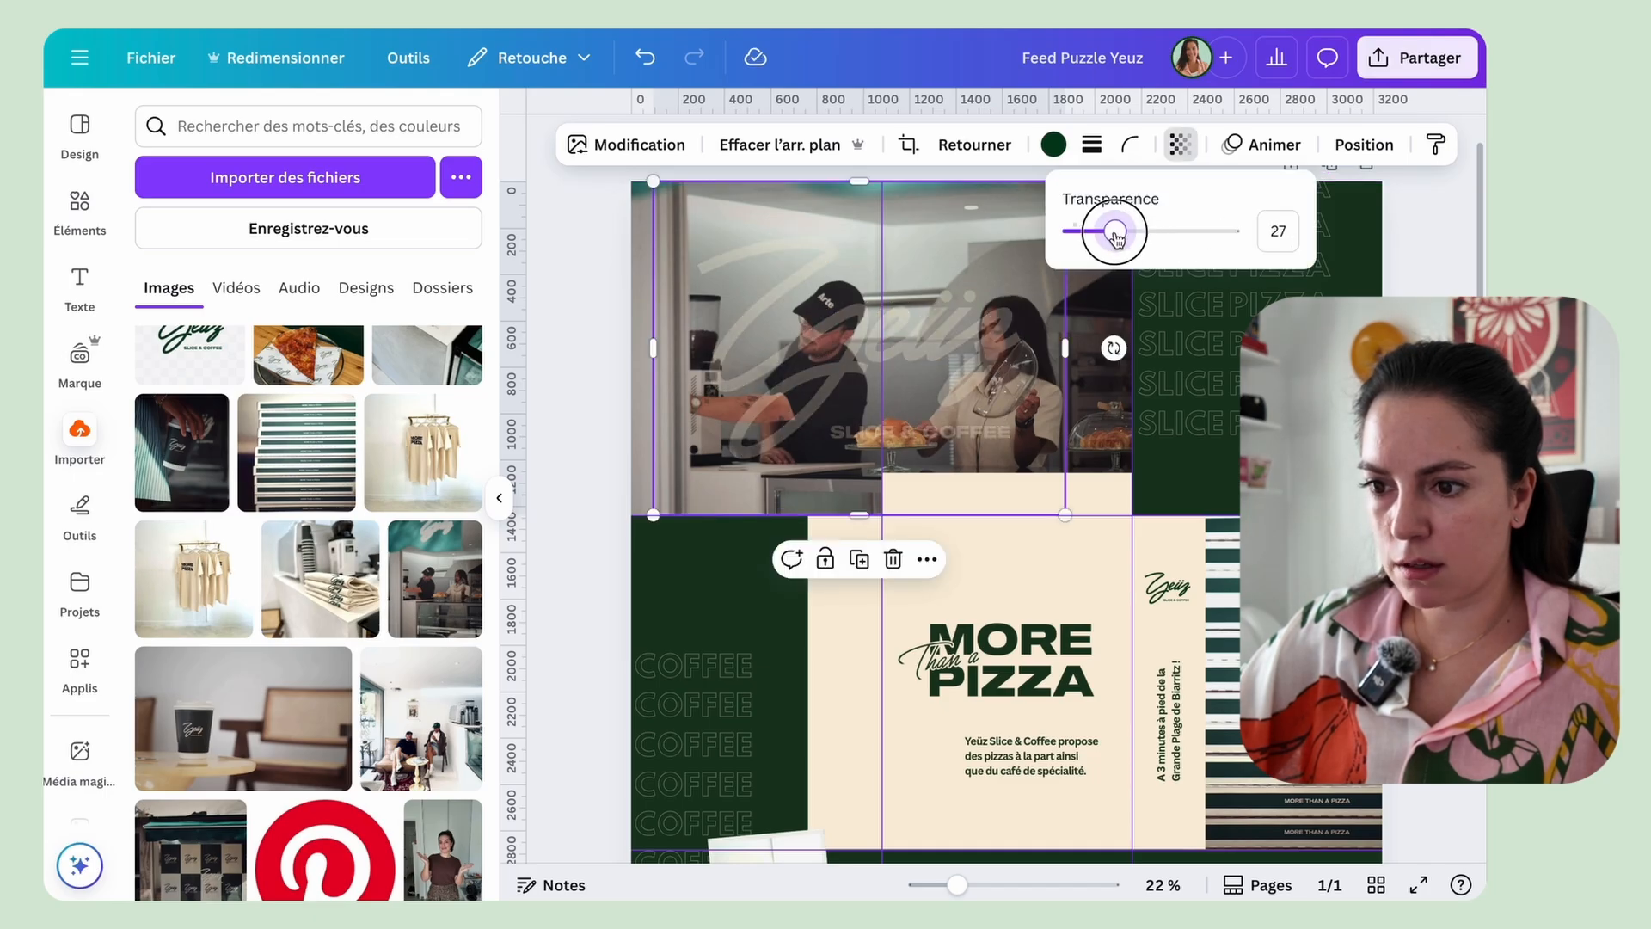
left_click(932, 301)
key("Escape")
Step: Erase the SLICE & COFFEE tagline from the transparent Yeüz logo with the Magic Eraser
left_click(932, 302)
left_click(654, 148)
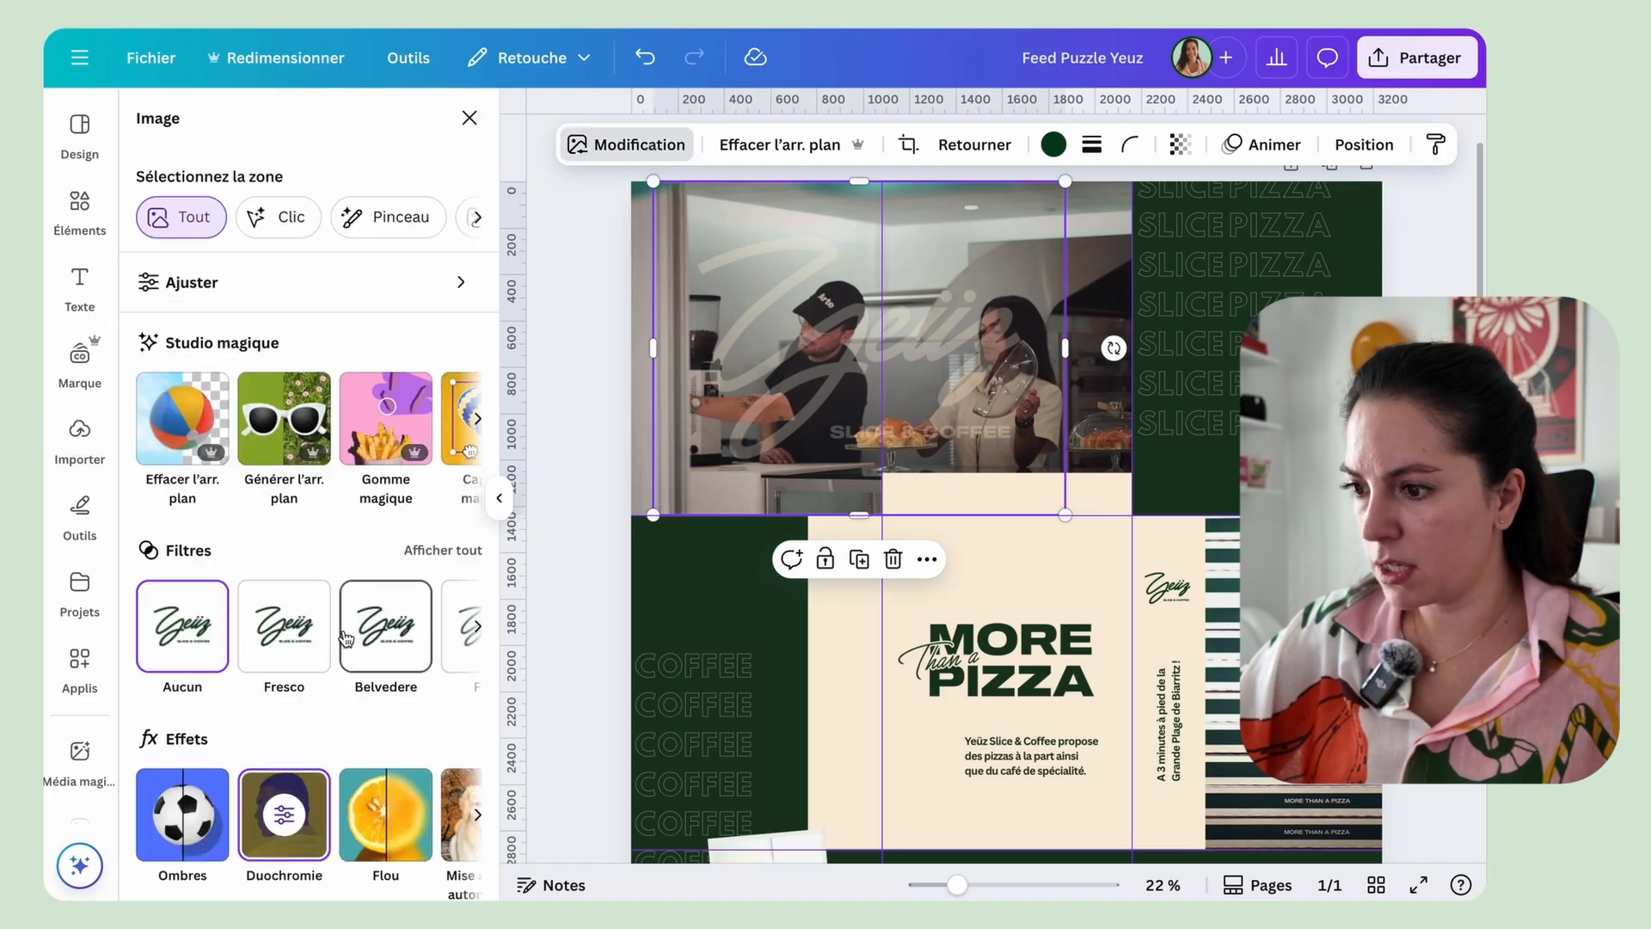
left_click(384, 423)
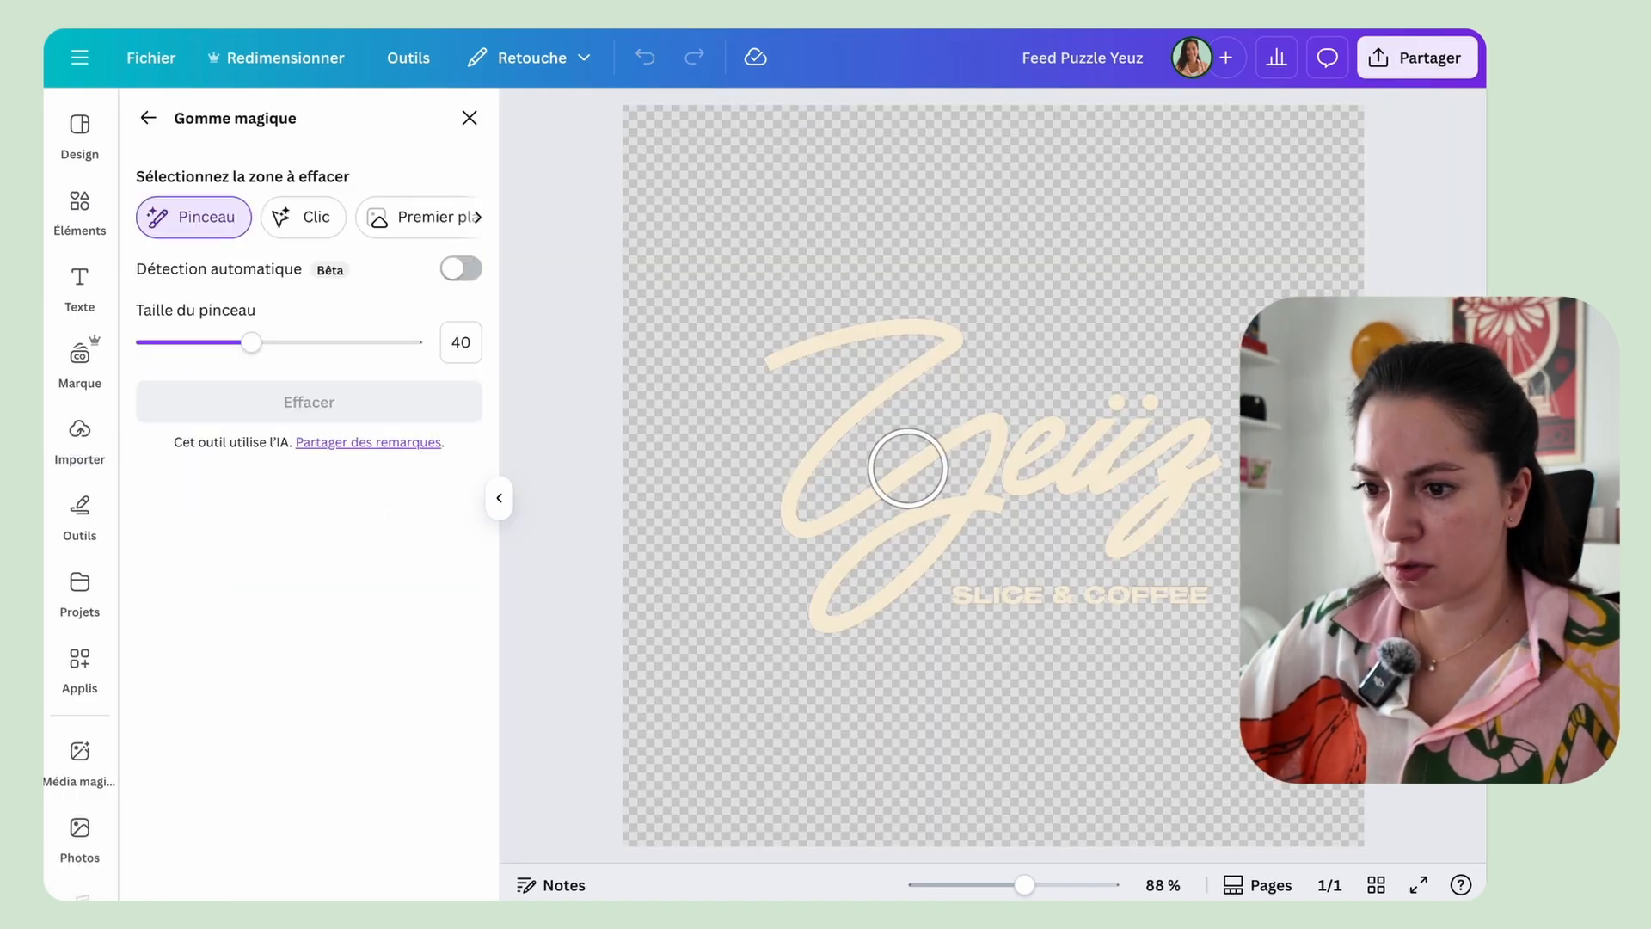
left_click_drag(972, 610, 1195, 611)
left_click(333, 406)
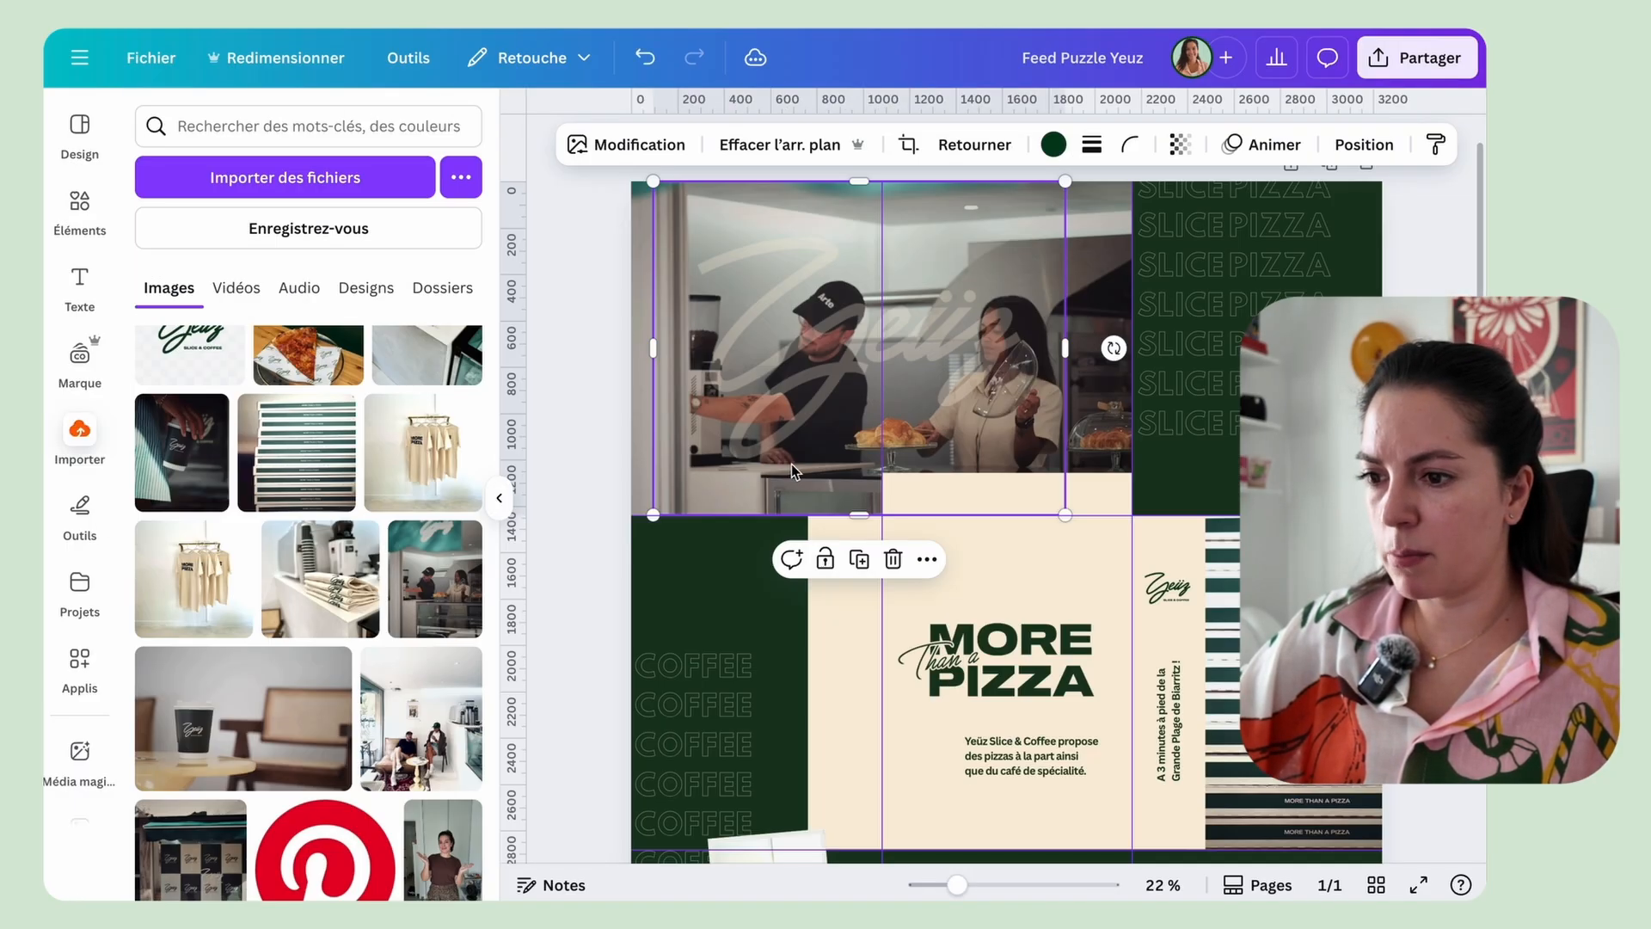
left_click(605, 401)
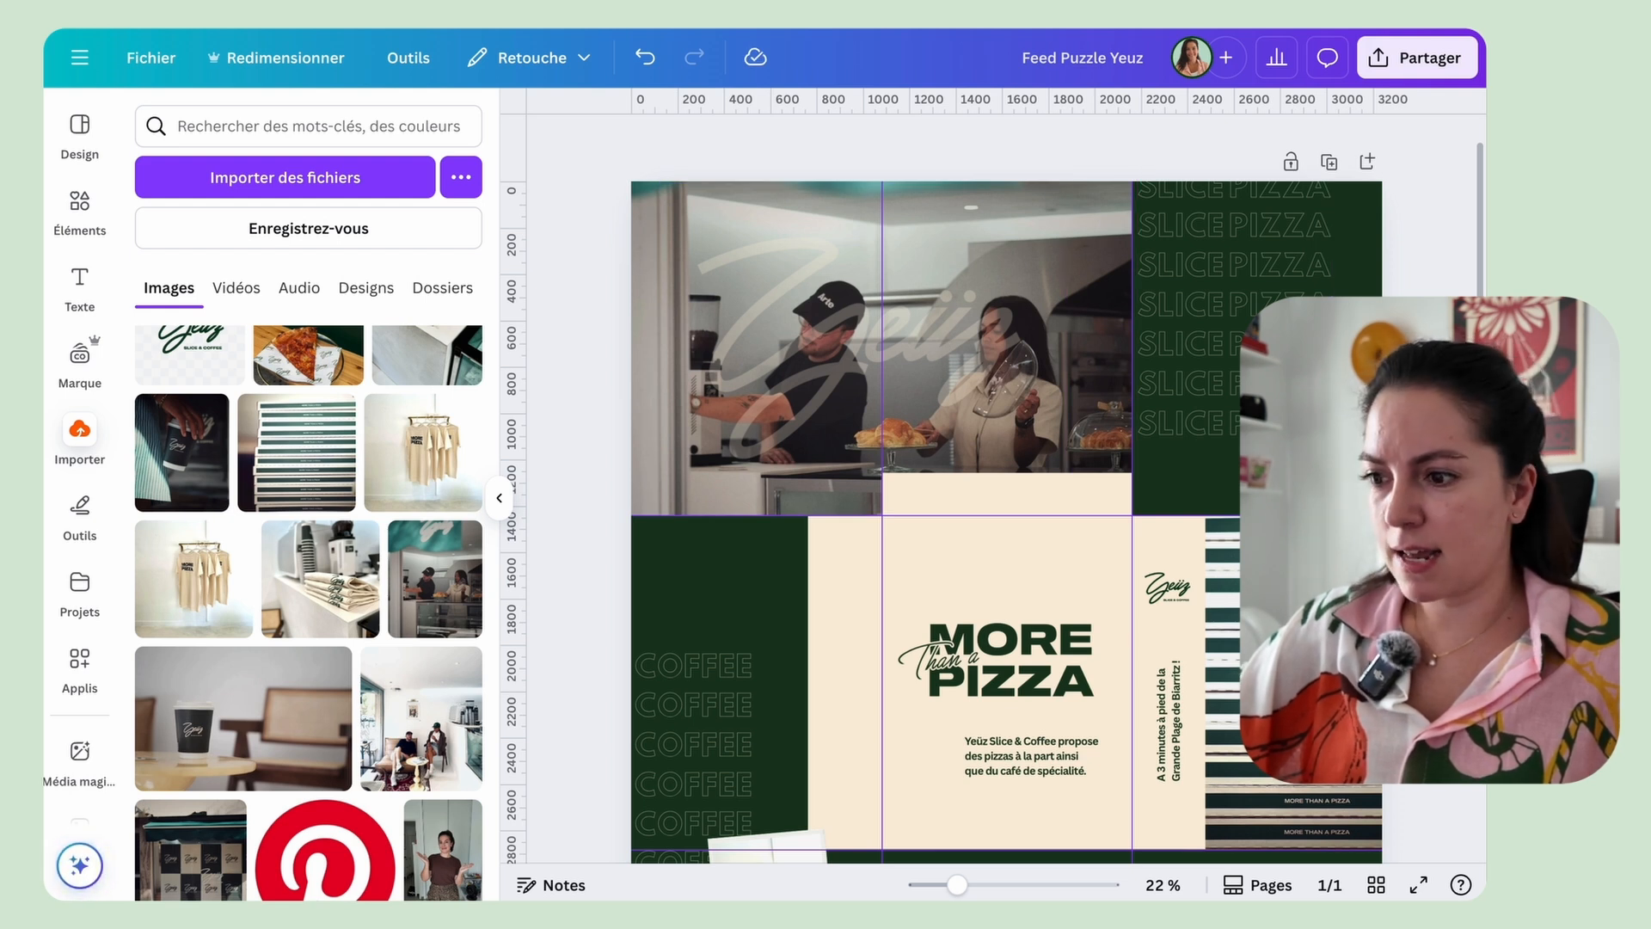
Step: Place a copy of the T-shirt polaroid beside the SLICE PIZZA text and enlarge it so it runs off the page edge
scroll(325, 673, "down", 1)
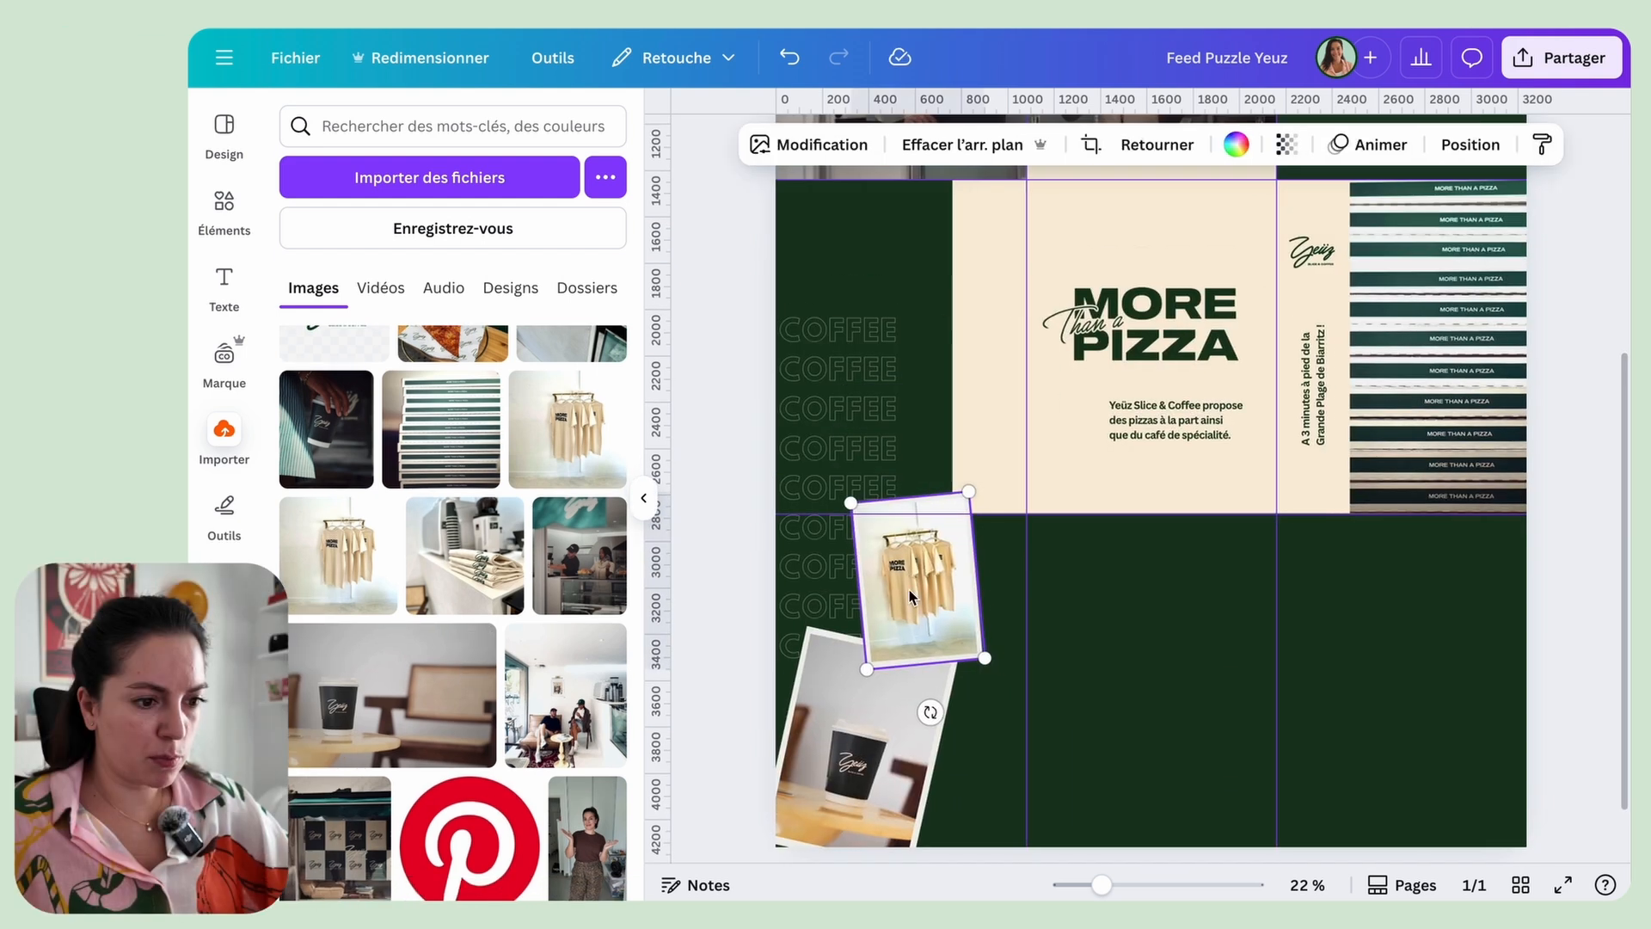
left_click_drag(914, 560, 1327, 287)
scroll(1322, 410, "up", 4)
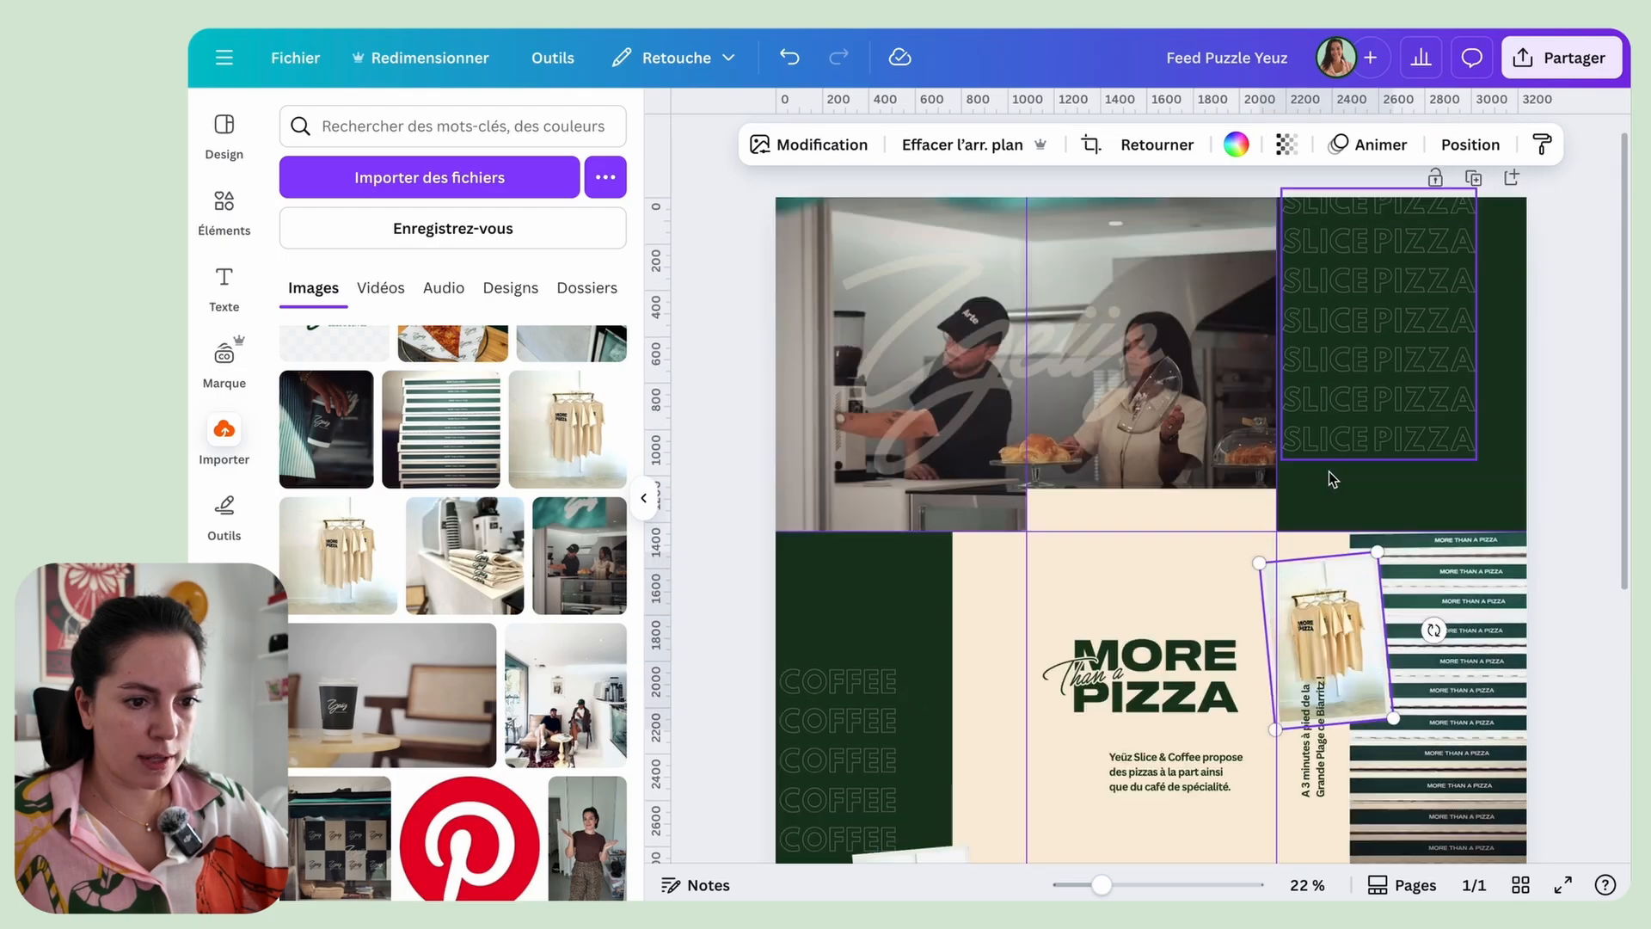
left_click_drag(1363, 521, 1515, 292)
left_click_drag(1445, 368, 1413, 418)
left_click_drag(1479, 330, 1515, 308)
Step: Replace the image in the polaroid beside SLICE PIZZA with the uploaded pizza slice photo
double_click(1478, 314)
left_click(1578, 316)
scroll(461, 602, "up", 3)
left_click_drag(461, 606, 1518, 296)
Step: Bring the pizza slice polaroid to the front so it overlaps the SLICE PIZZA text
right_click(1513, 300)
mouse_move(1270, 456)
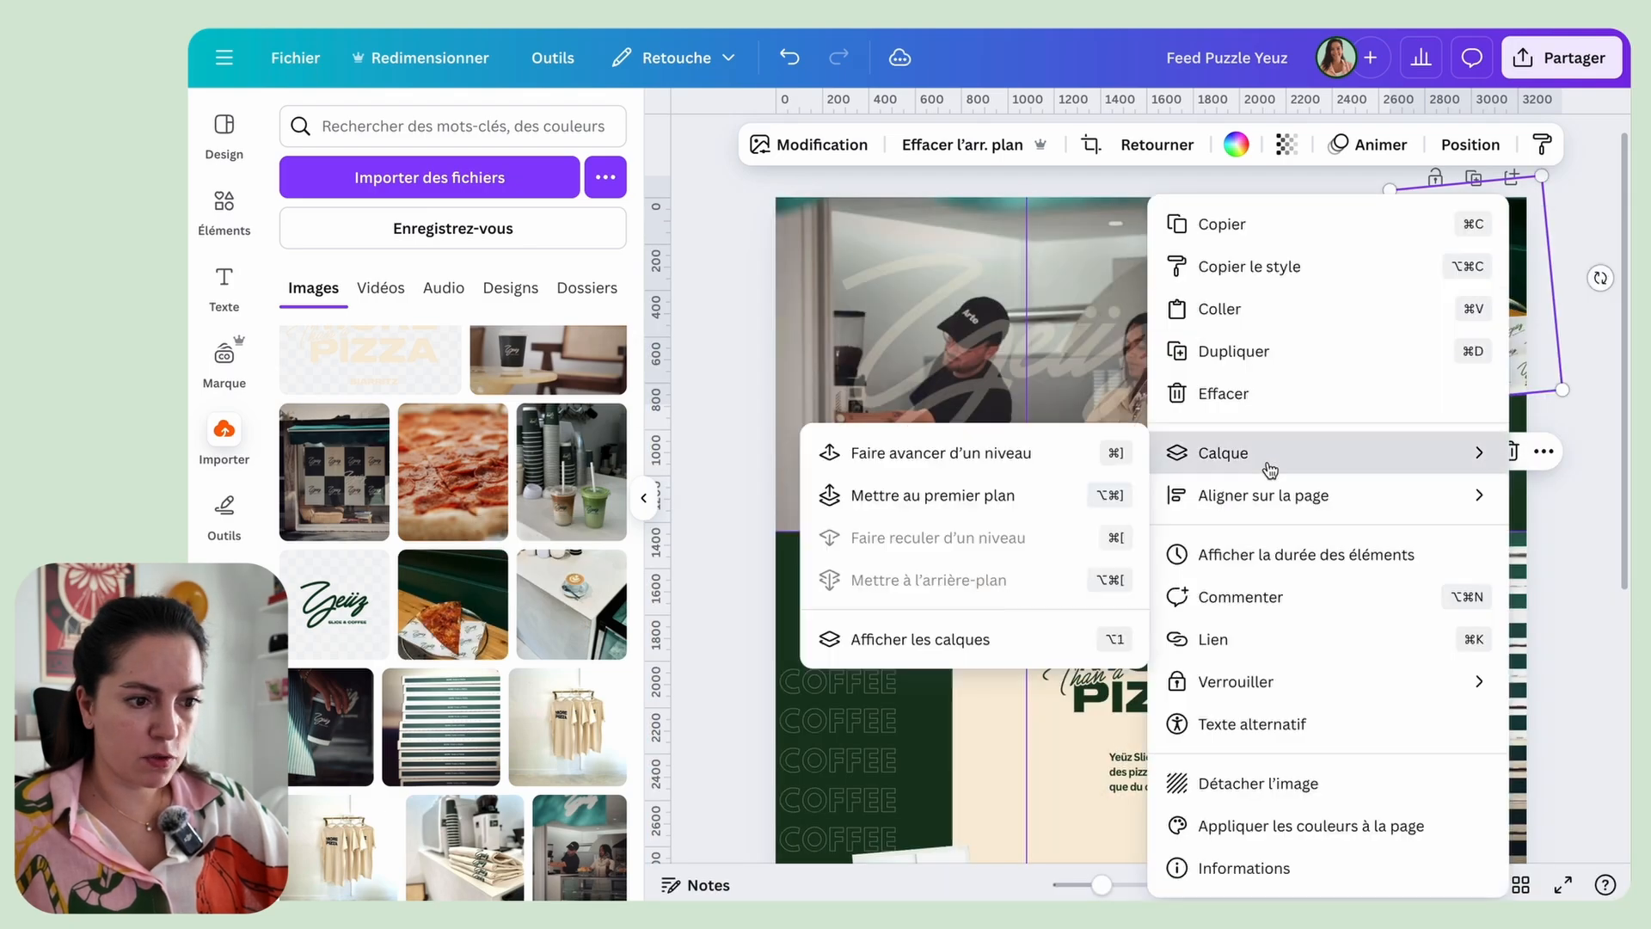
left_click(983, 499)
left_click(1601, 413)
left_click(1304, 263)
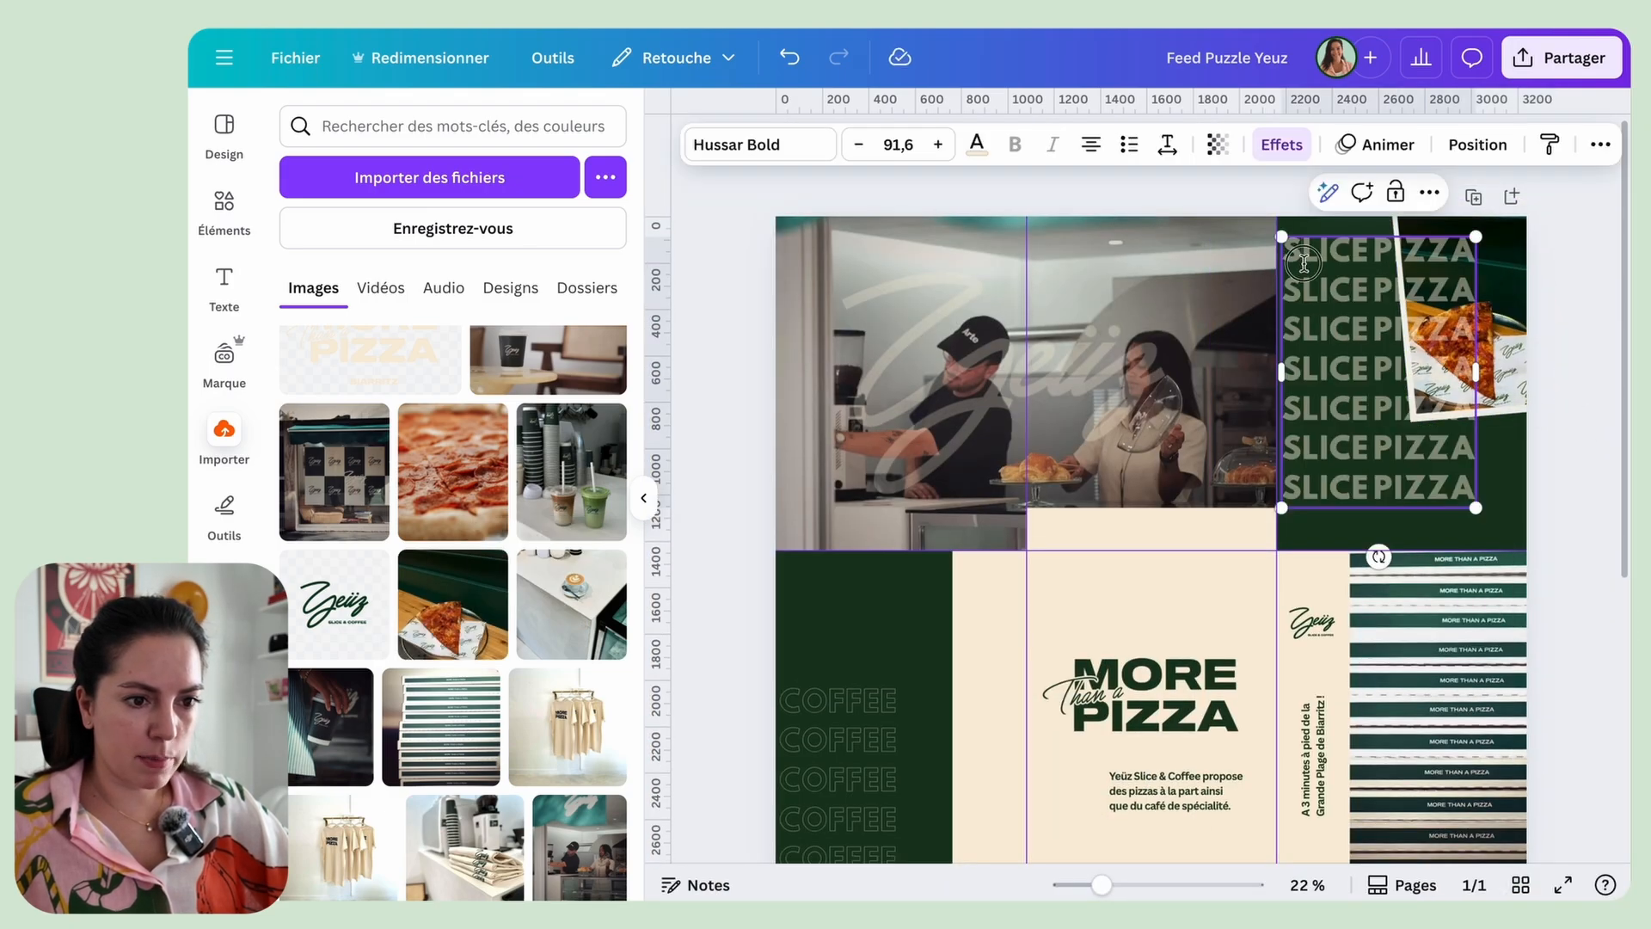
left_click(1569, 471)
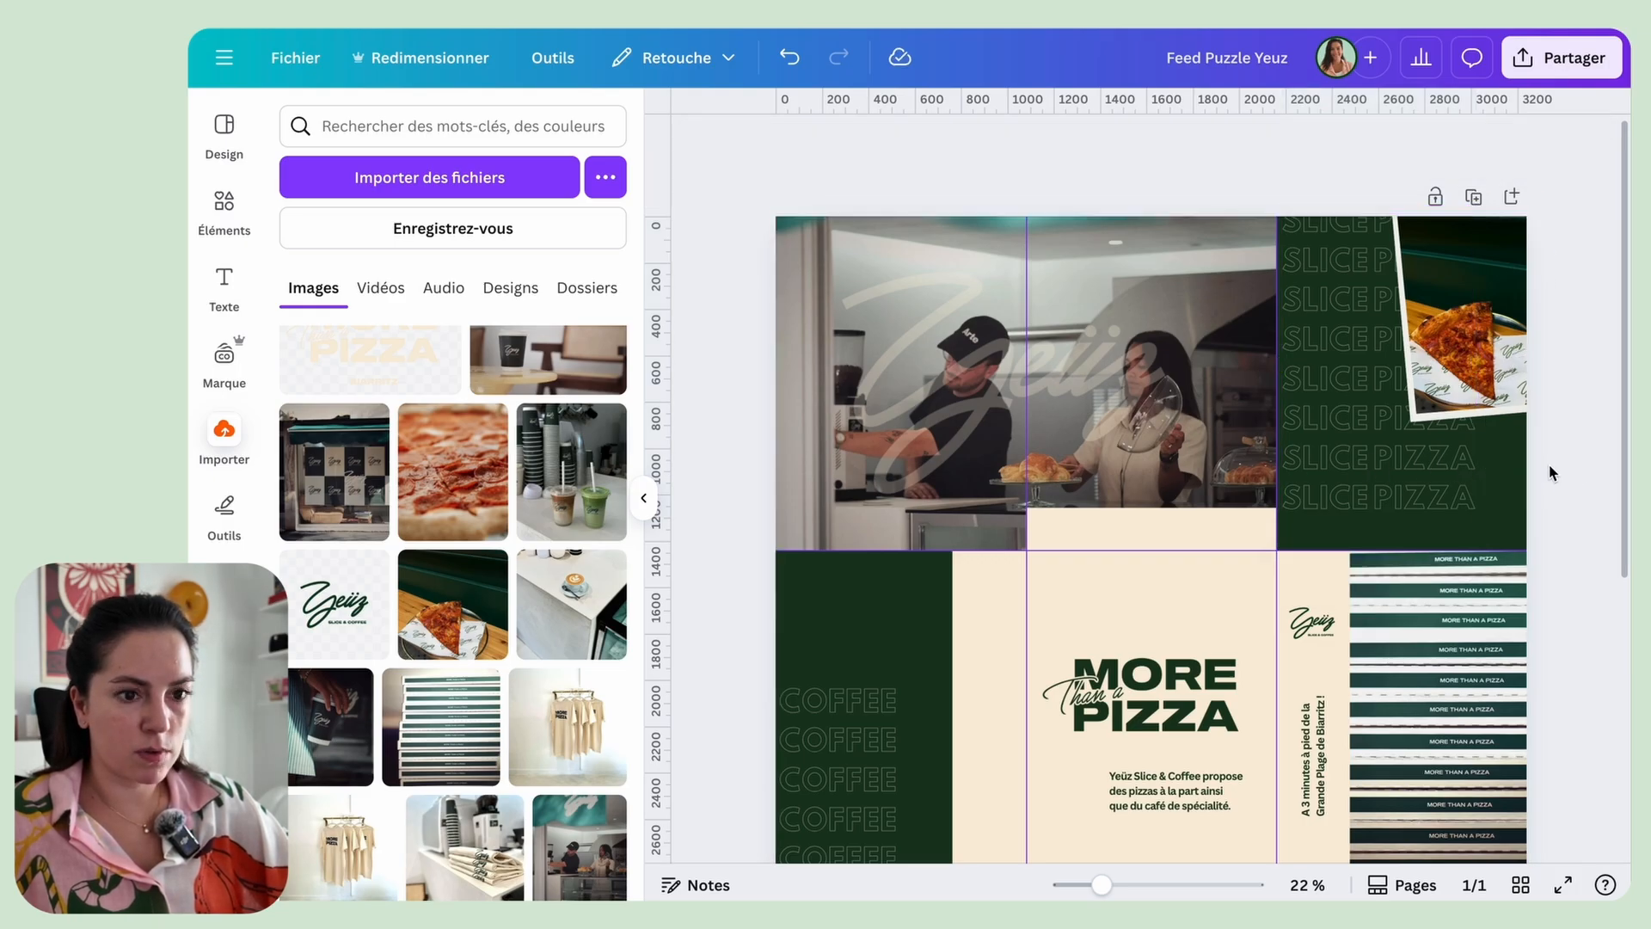
left_click(1451, 328)
left_click(1604, 327)
Step: Add the pepperoni pizza close-up and crop it to fill the last two cells of the bottom row
scroll(1563, 494, "down", 5)
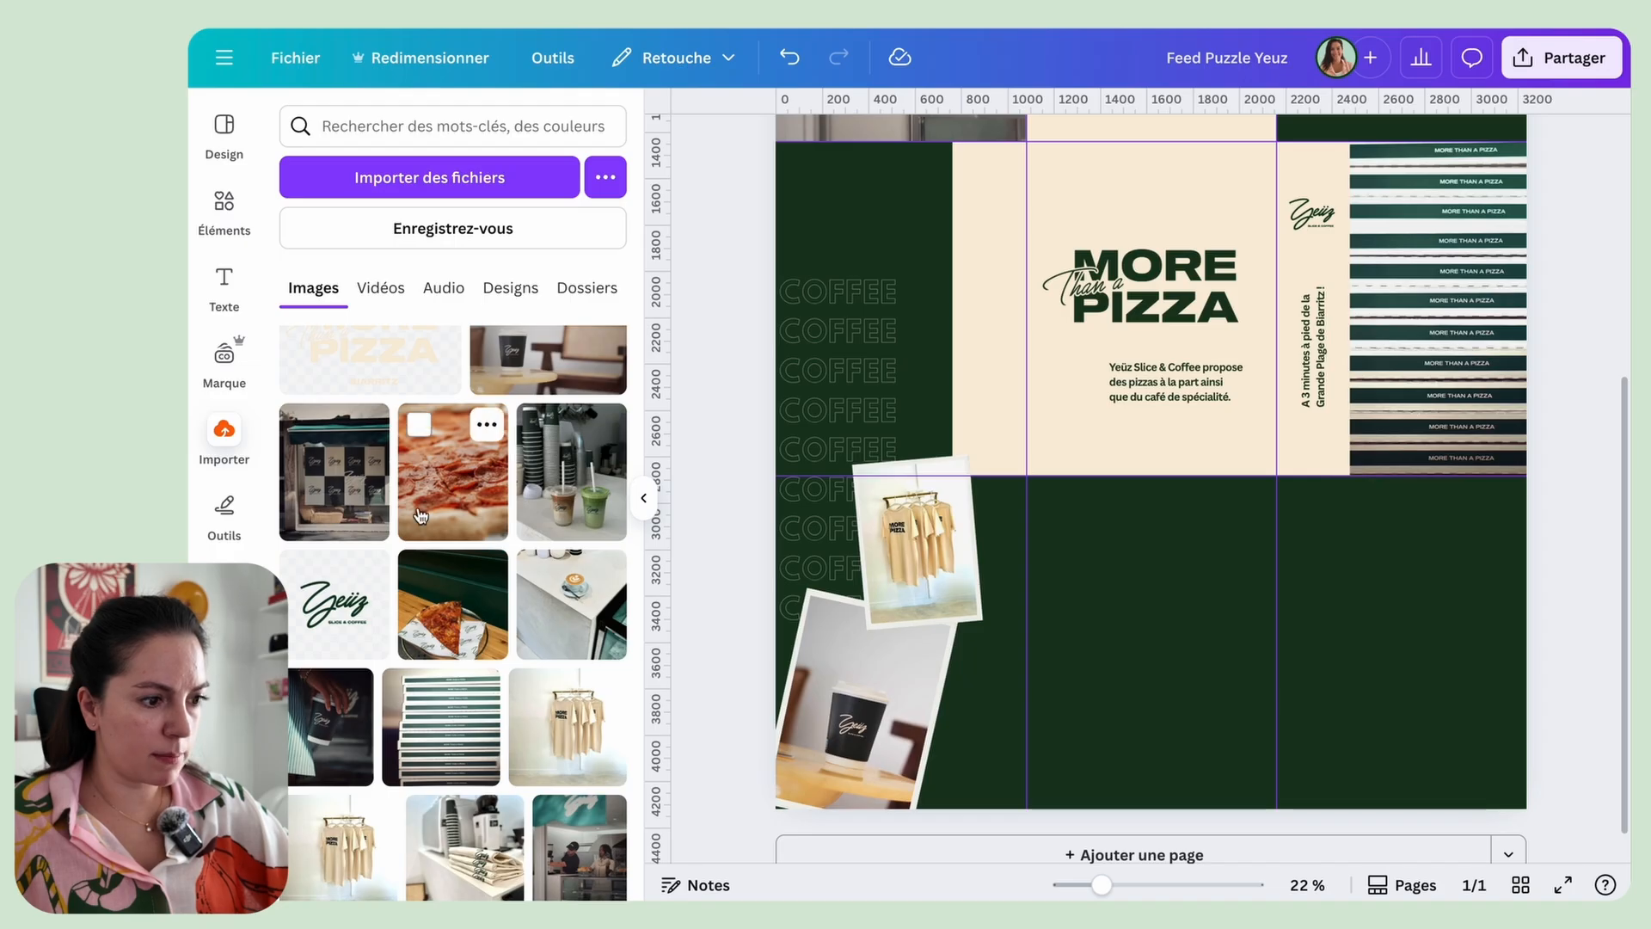
left_click_drag(465, 473, 1284, 539)
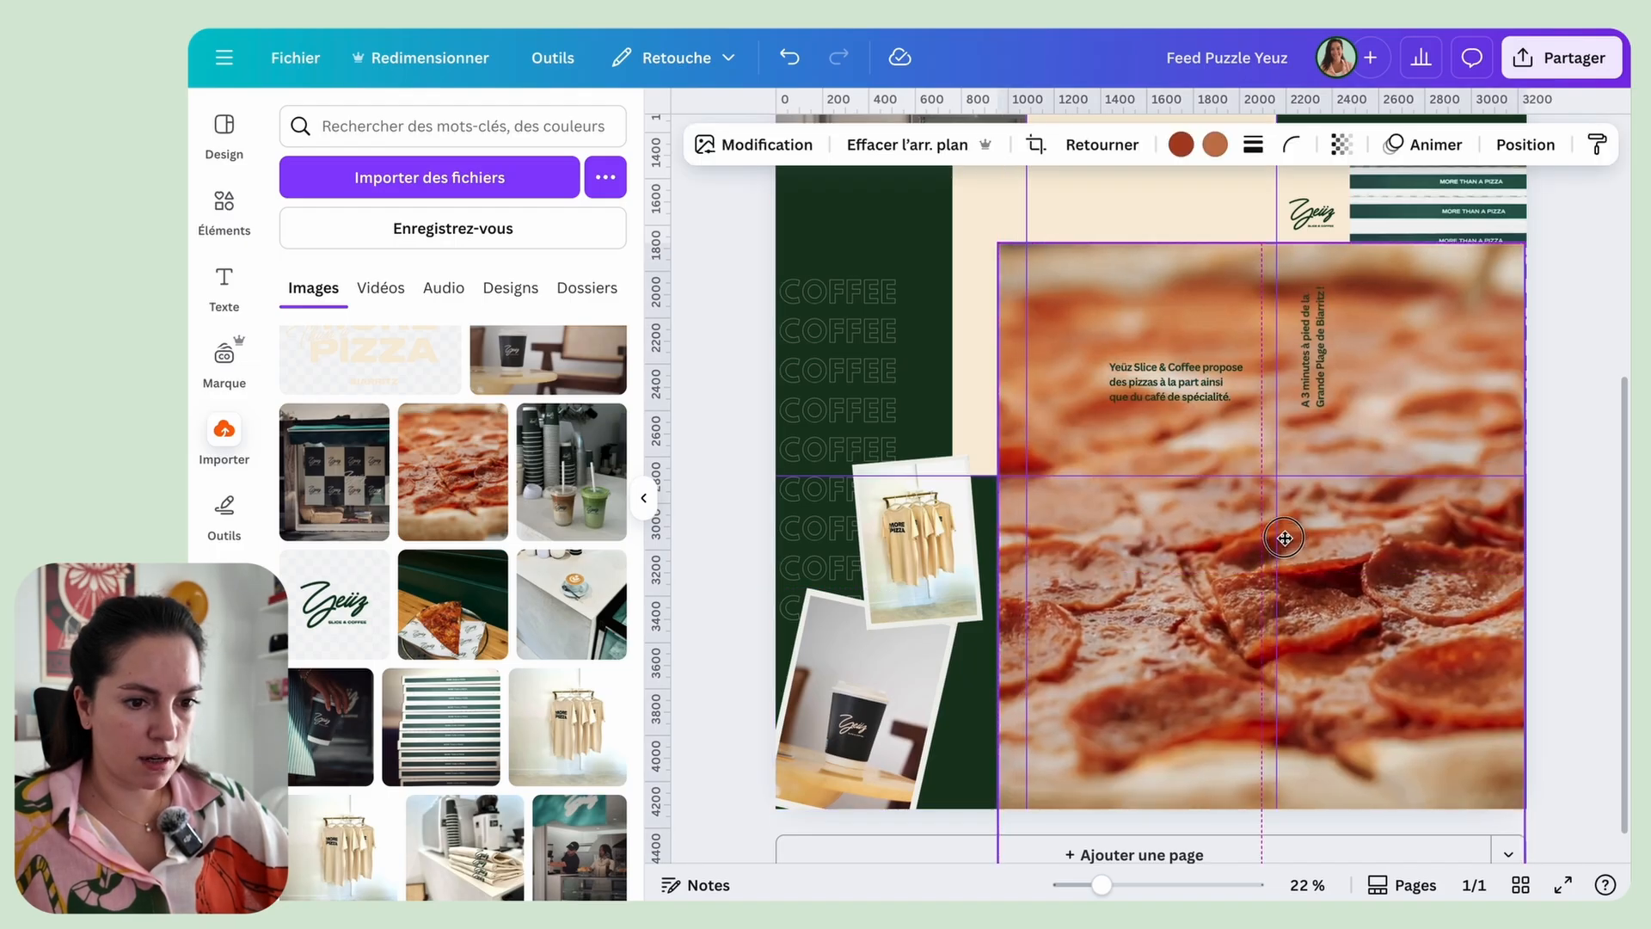
left_click_drag(1262, 244, 1262, 474)
scroll(1350, 695, "down", 1)
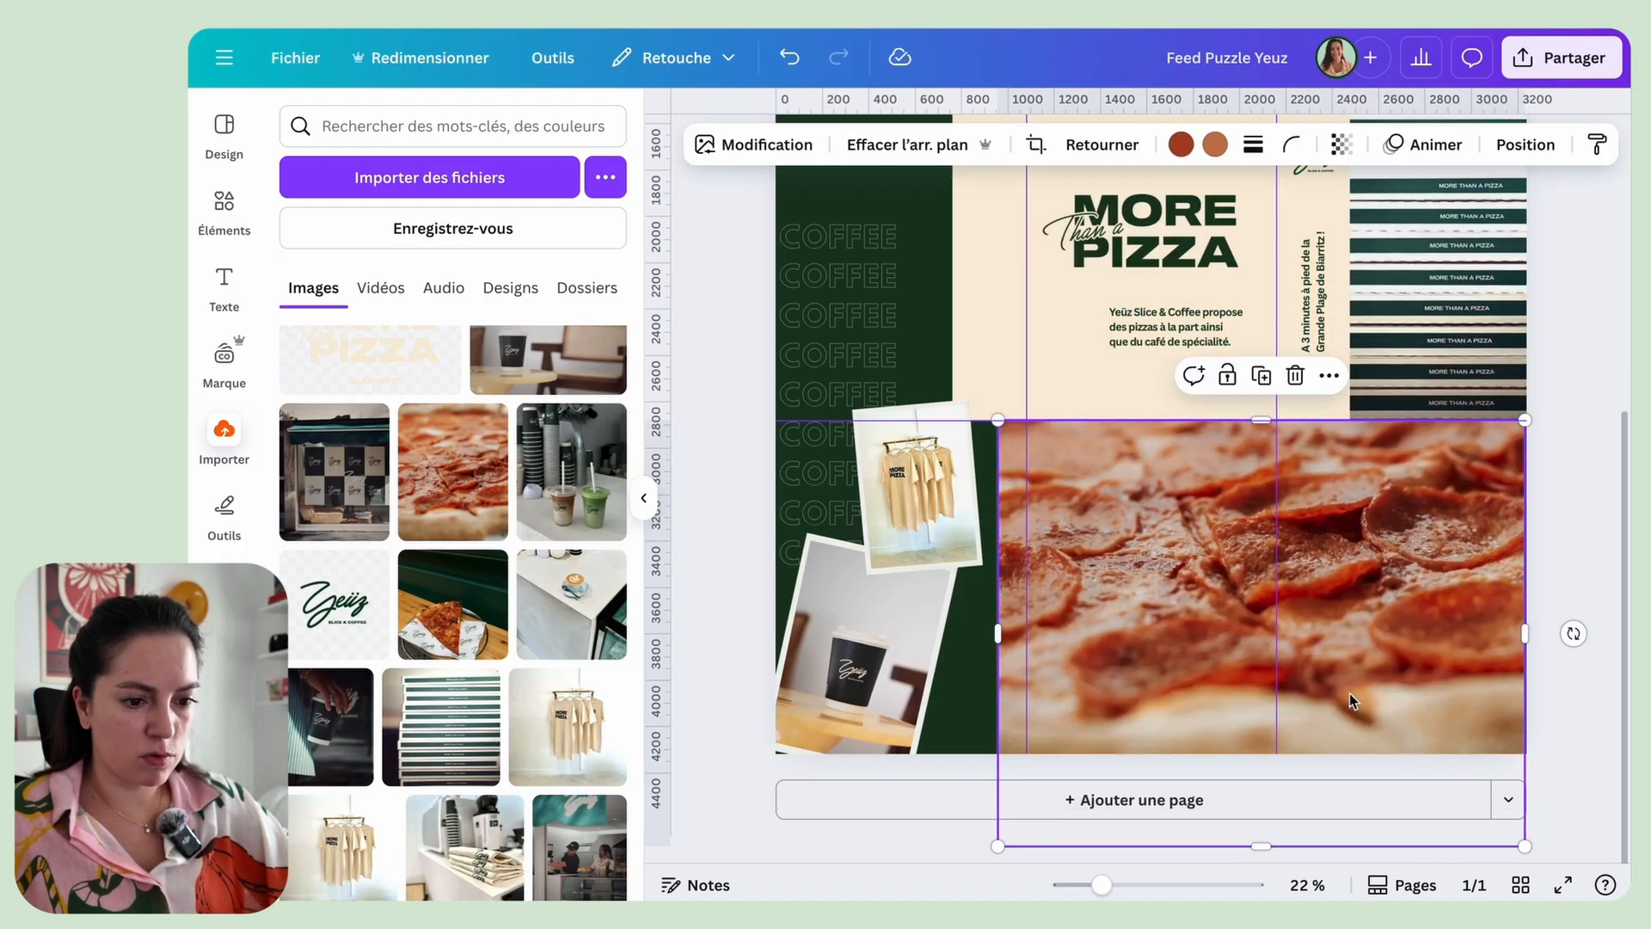
scroll(1257, 844, "up", 1)
left_click_drag(1257, 844, 1260, 778)
left_click_drag(997, 613, 1025, 614)
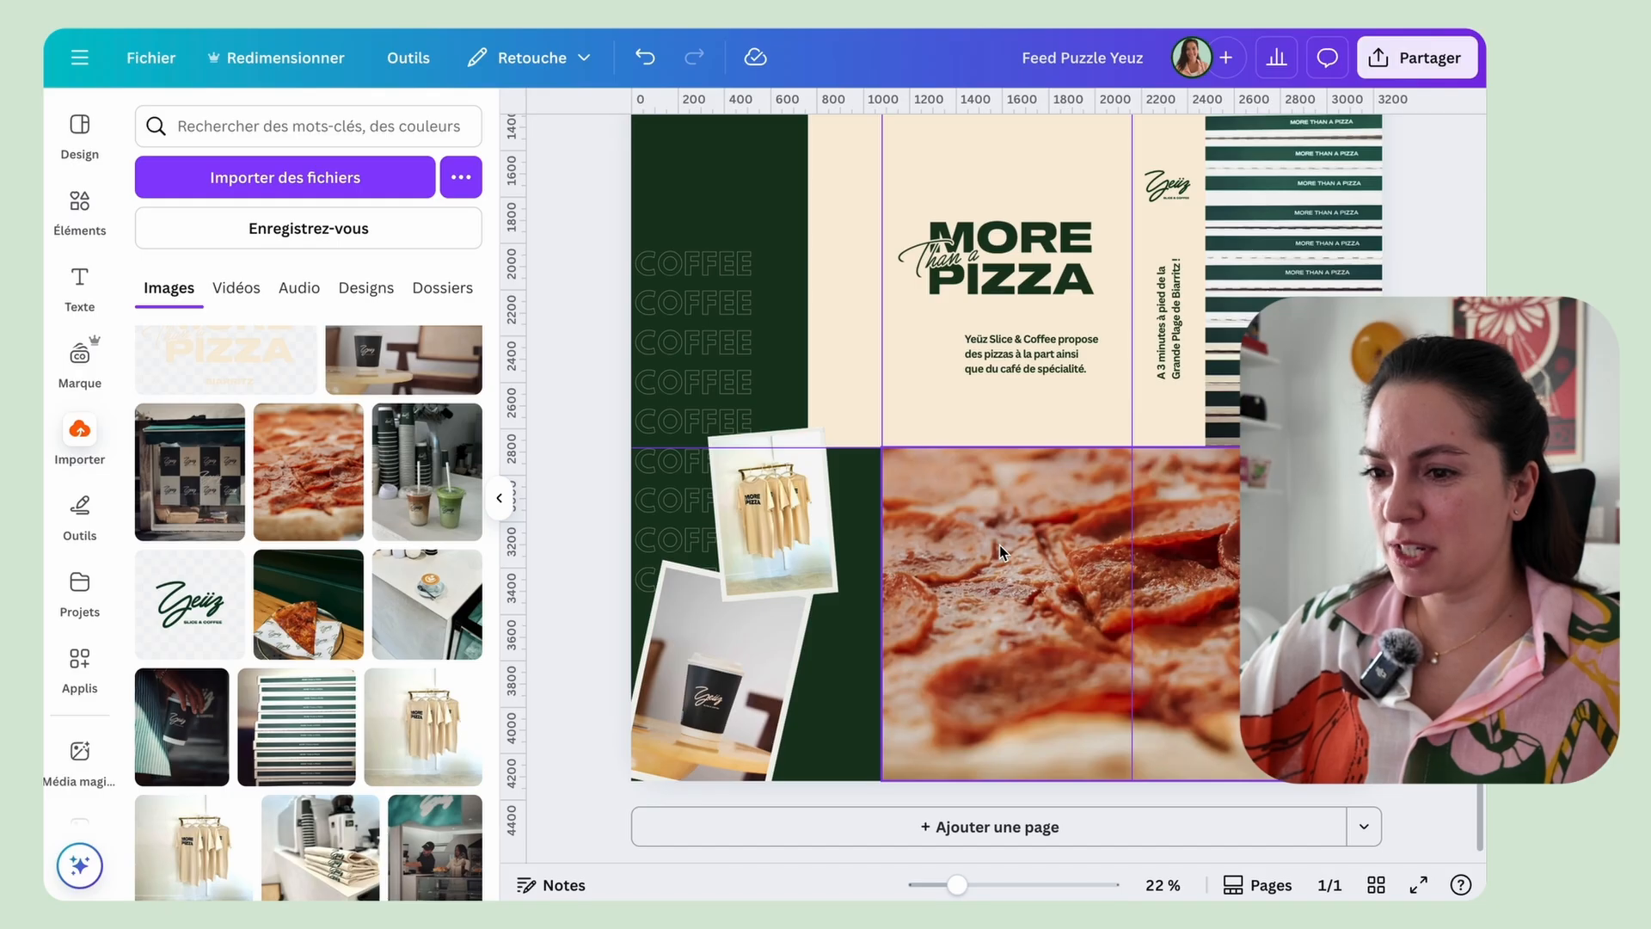
Step: Add the photo of the two iced drinks, crop it to the iced coffee cup and duplicate the cropped picture
scroll(999, 519, "up", 1)
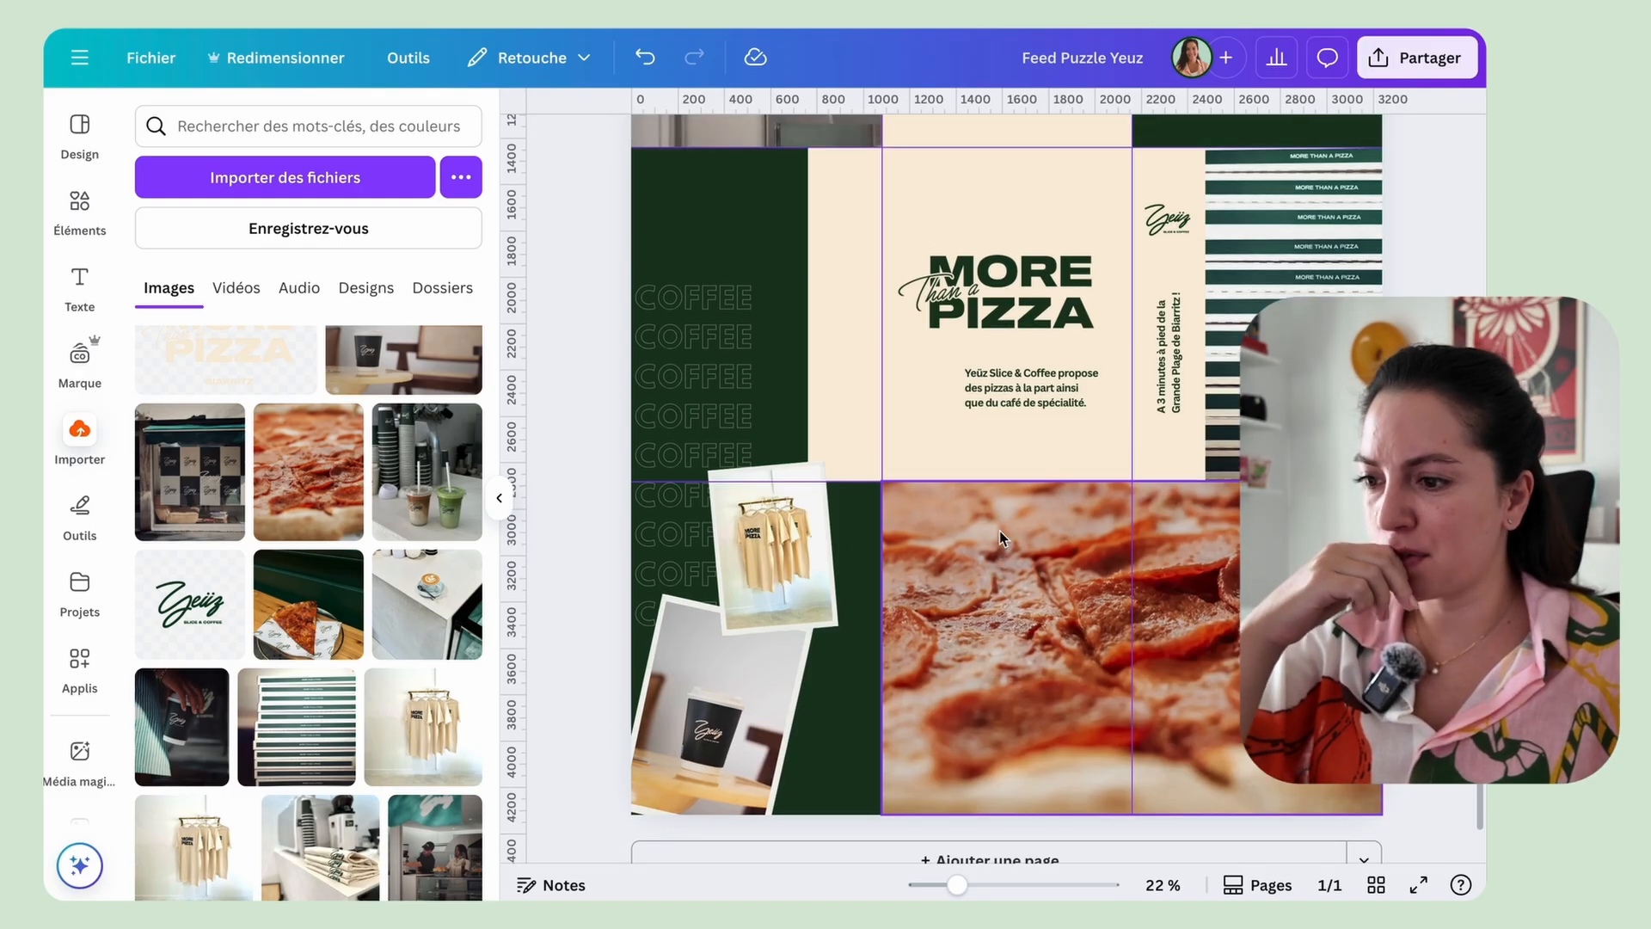
left_click(409, 516)
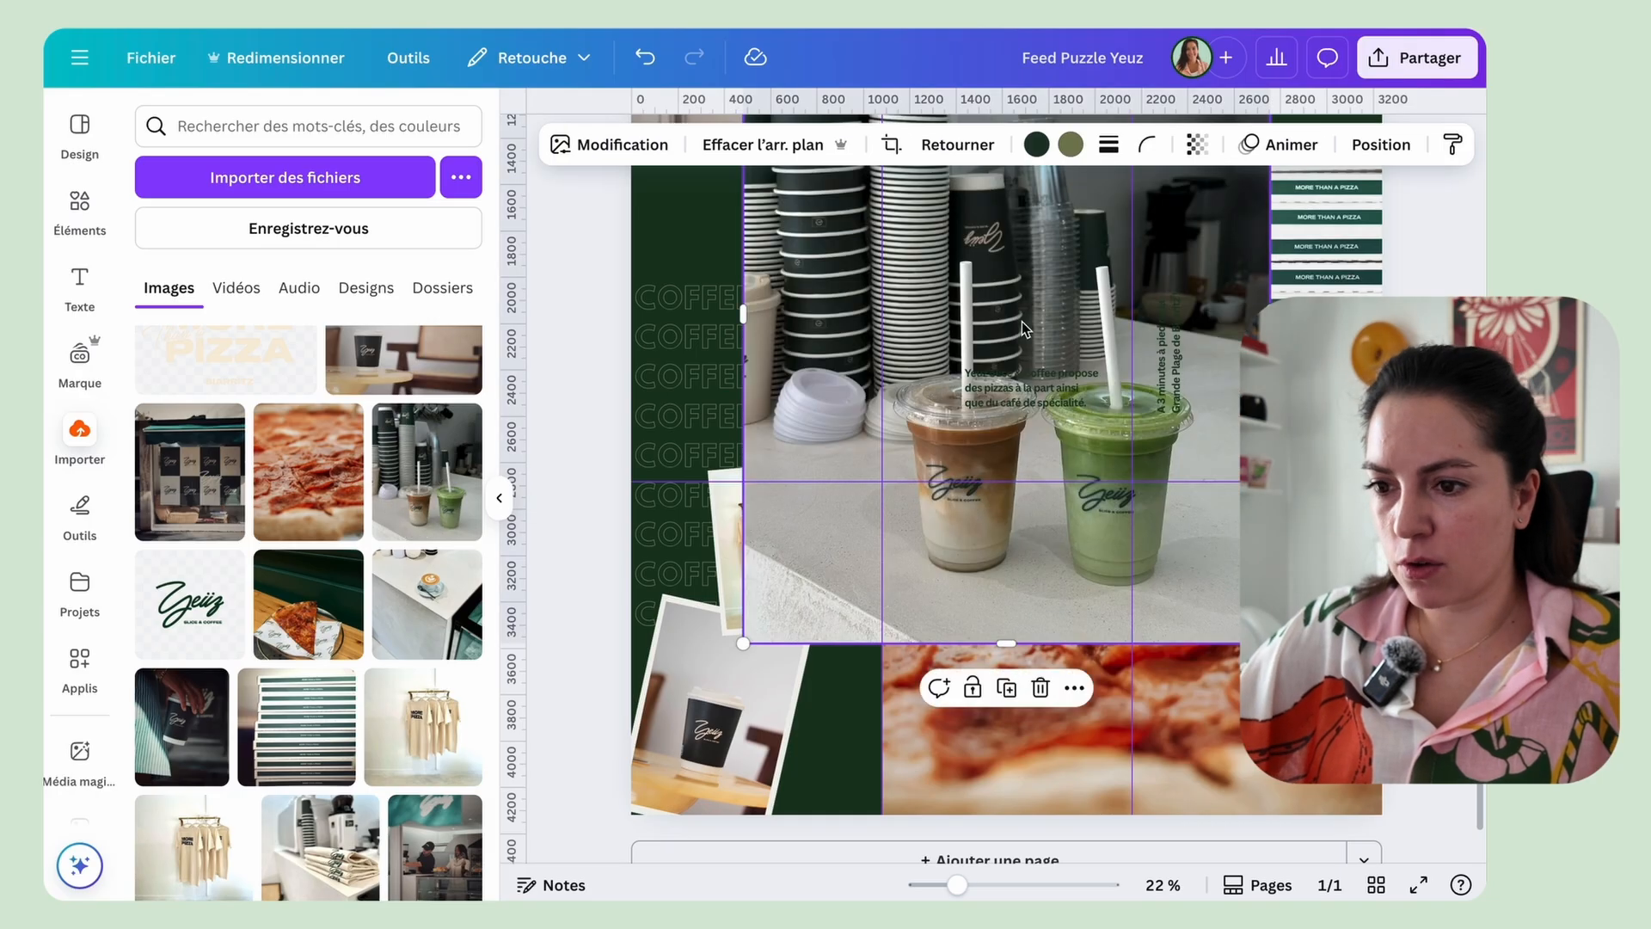
left_click_drag(567, 326, 693, 326)
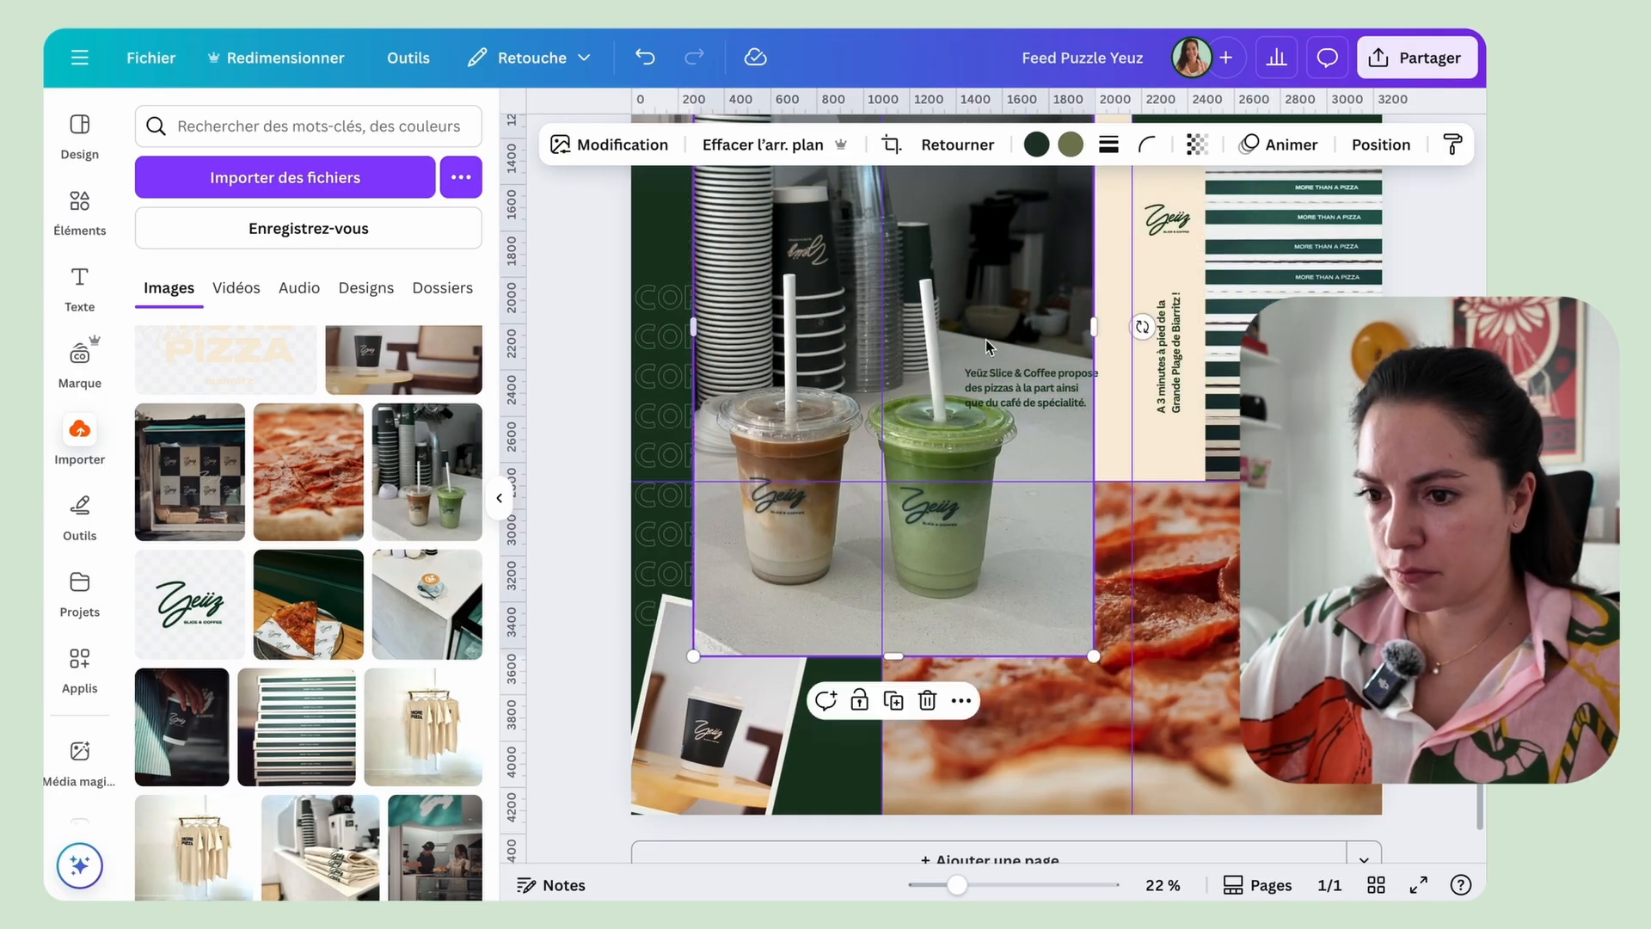
left_click_drag(1085, 317, 1040, 385)
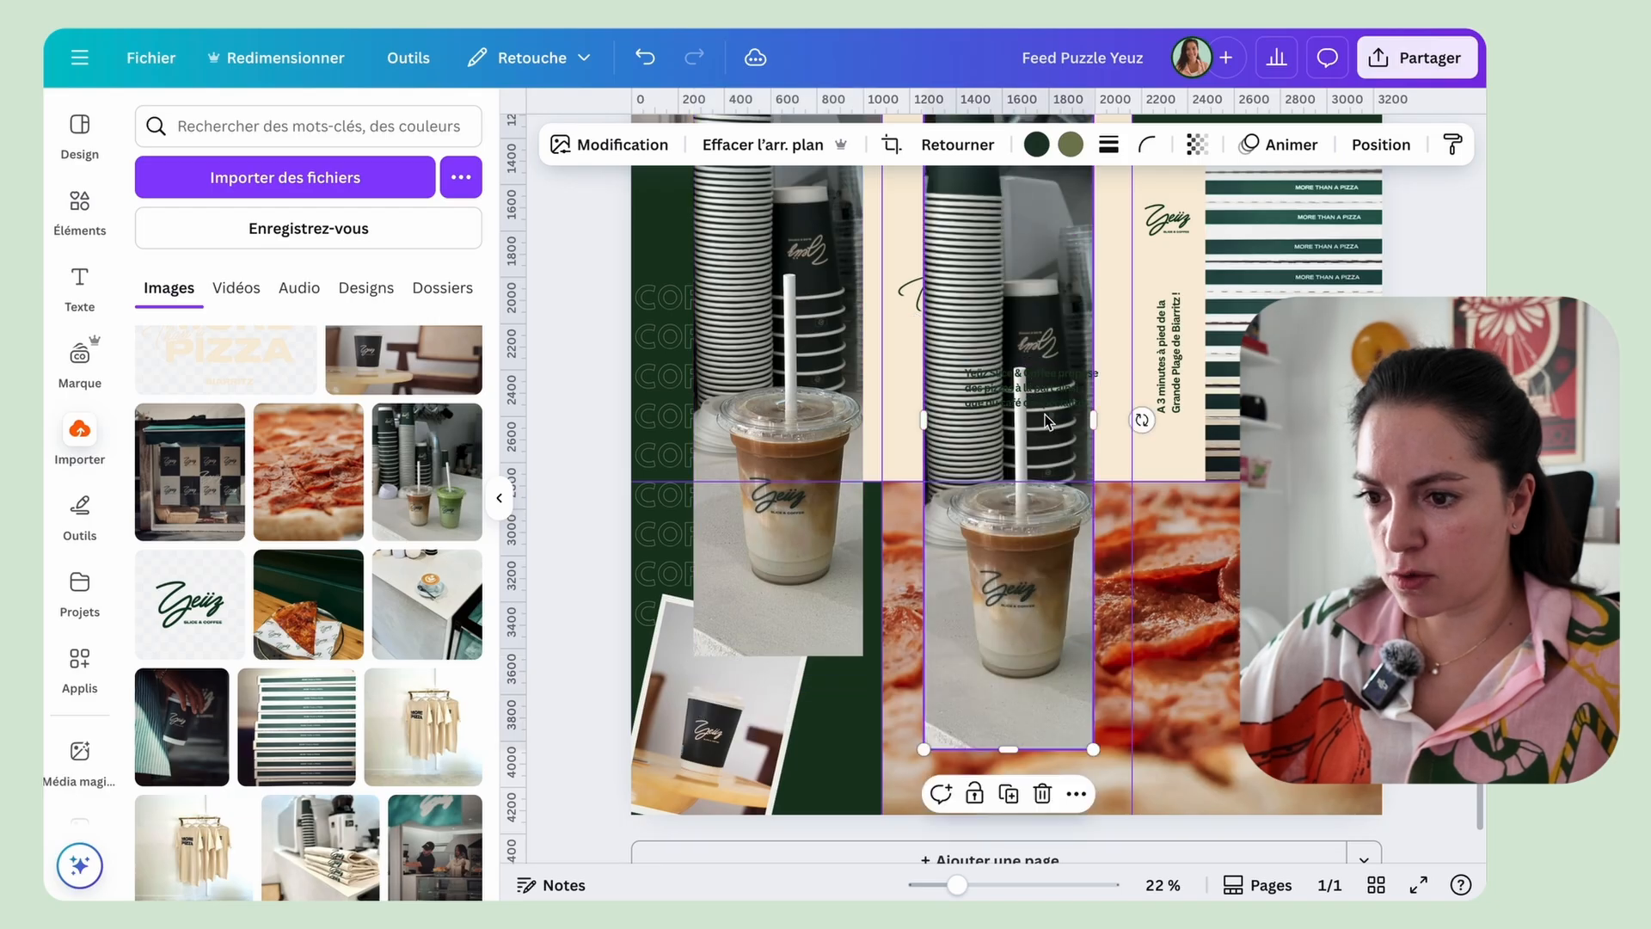
Step: Reframe the duplicate on the green matcha cup and crop its lower and upper edges closer to the drink
double_click(1054, 473)
left_click_drag(1054, 472, 865, 473)
left_click(1019, 777)
left_click_drag(1008, 749, 1012, 704)
left_click_drag(1054, 179, 1010, 448)
Step: Crop the lower and upper edges of the iced coffee picture and move the matcha picture up alongside it
left_click(796, 555)
left_click_drag(777, 656, 775, 593)
scroll(781, 482, "up", 3)
left_click_drag(781, 255, 788, 477)
left_click_drag(1019, 773, 967, 500)
Step: Remove the background from the iced coffee picture and shrink the cutout within the green COFFEE block
left_click(798, 533)
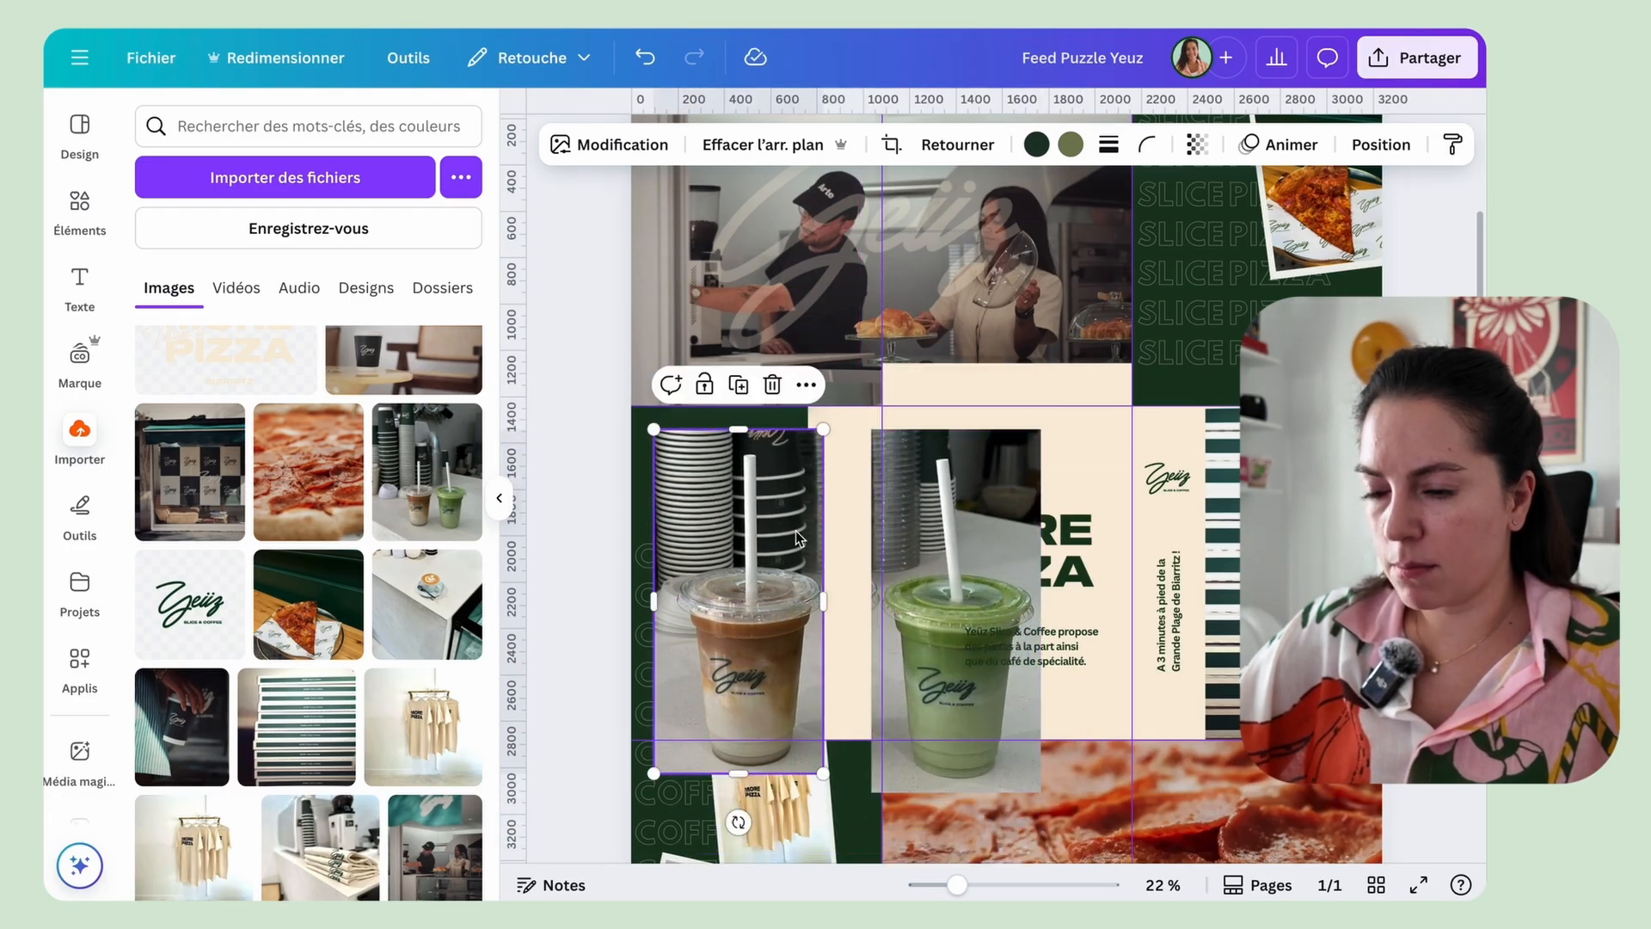
left_click(772, 151)
left_click_drag(723, 645, 722, 533)
Step: Remove the matcha picture's background, then shrink and place the cup beside the iced coffee, overlapping the green block's edge
left_click_drag(931, 628, 864, 563)
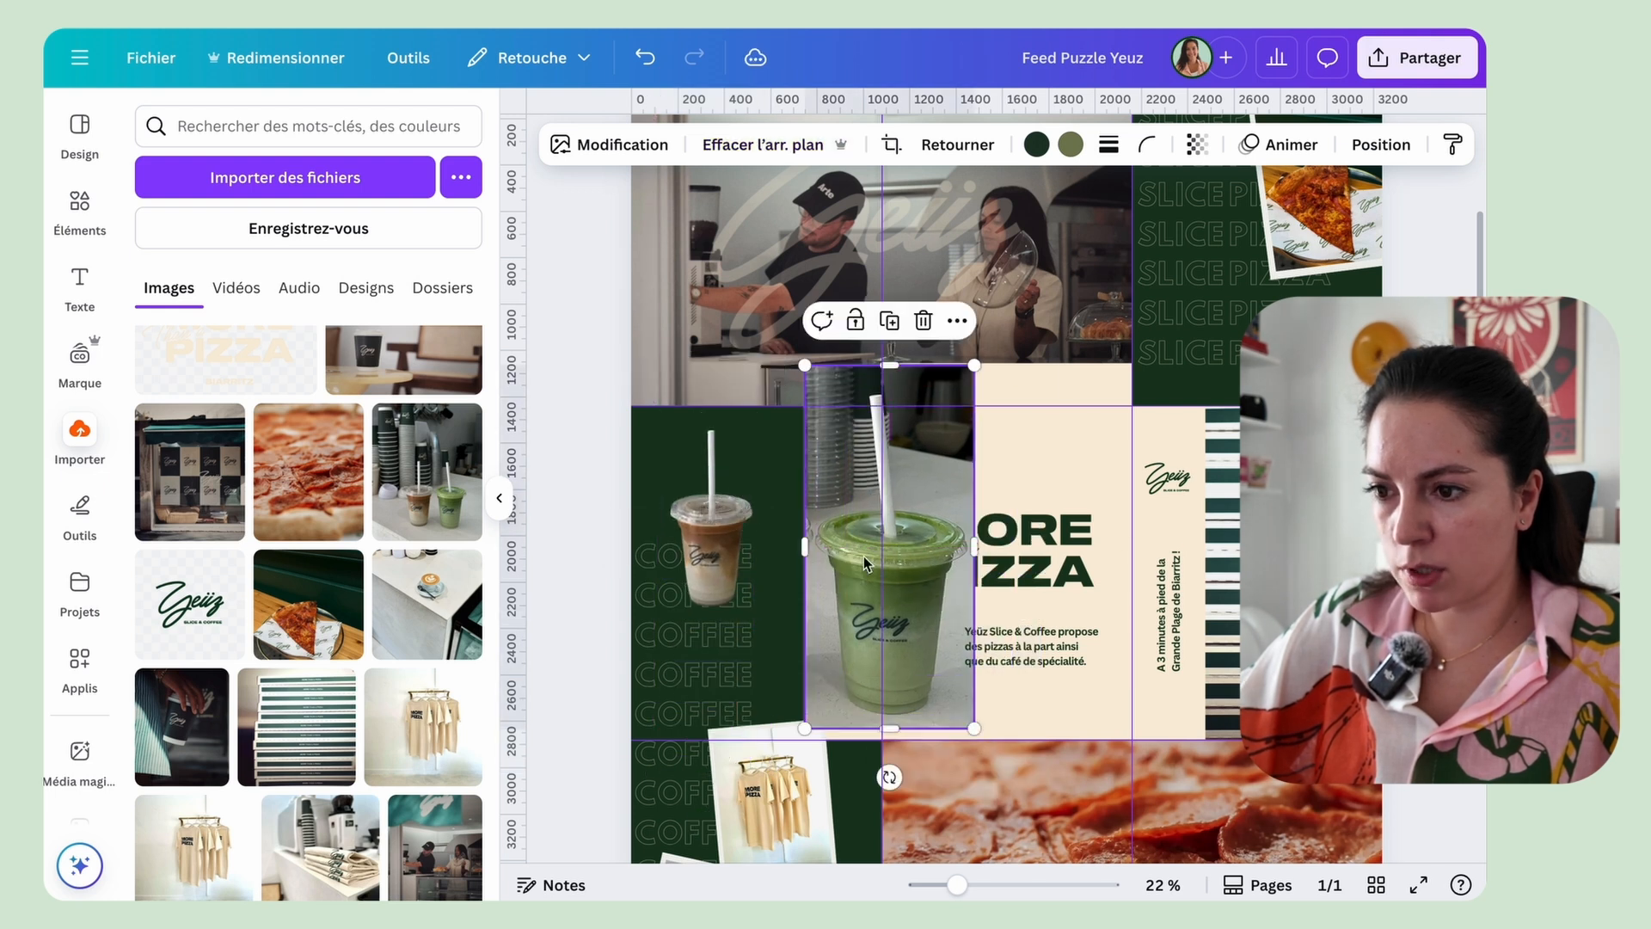
left_click(766, 154)
left_click_drag(974, 366, 942, 436)
left_click_drag(838, 593, 785, 540)
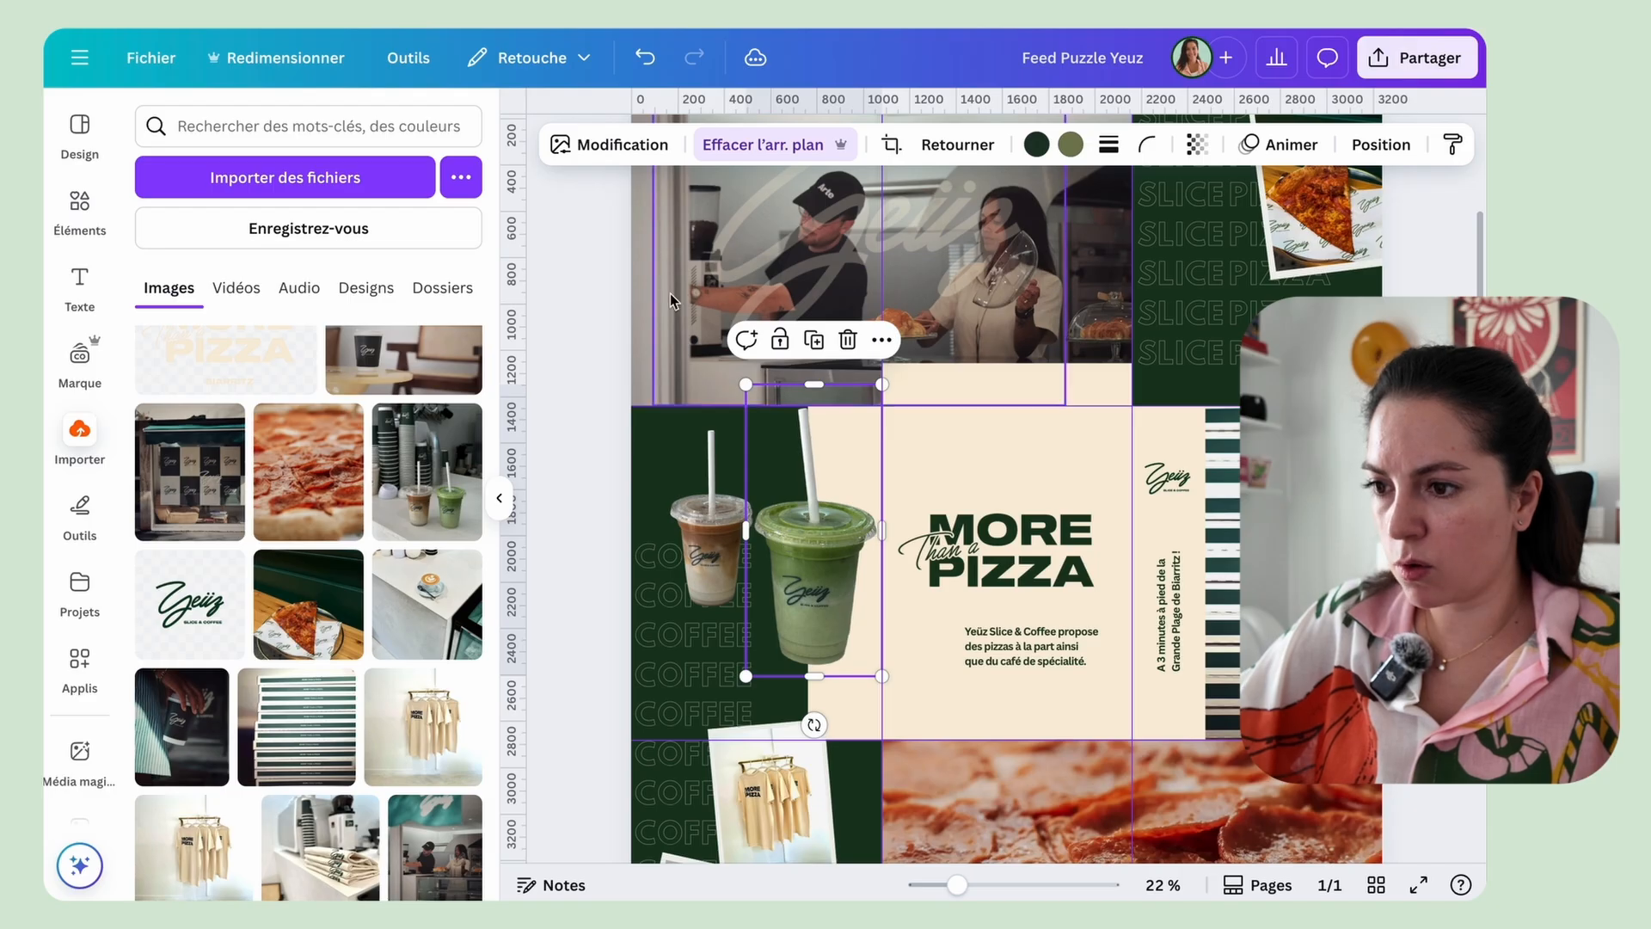
Step: Space the iced coffee and matcha cutouts slightly further apart
scroll(788, 565, "up", 3)
left_click_drag(612, 525, 605, 507)
left_click_drag(752, 516, 781, 509)
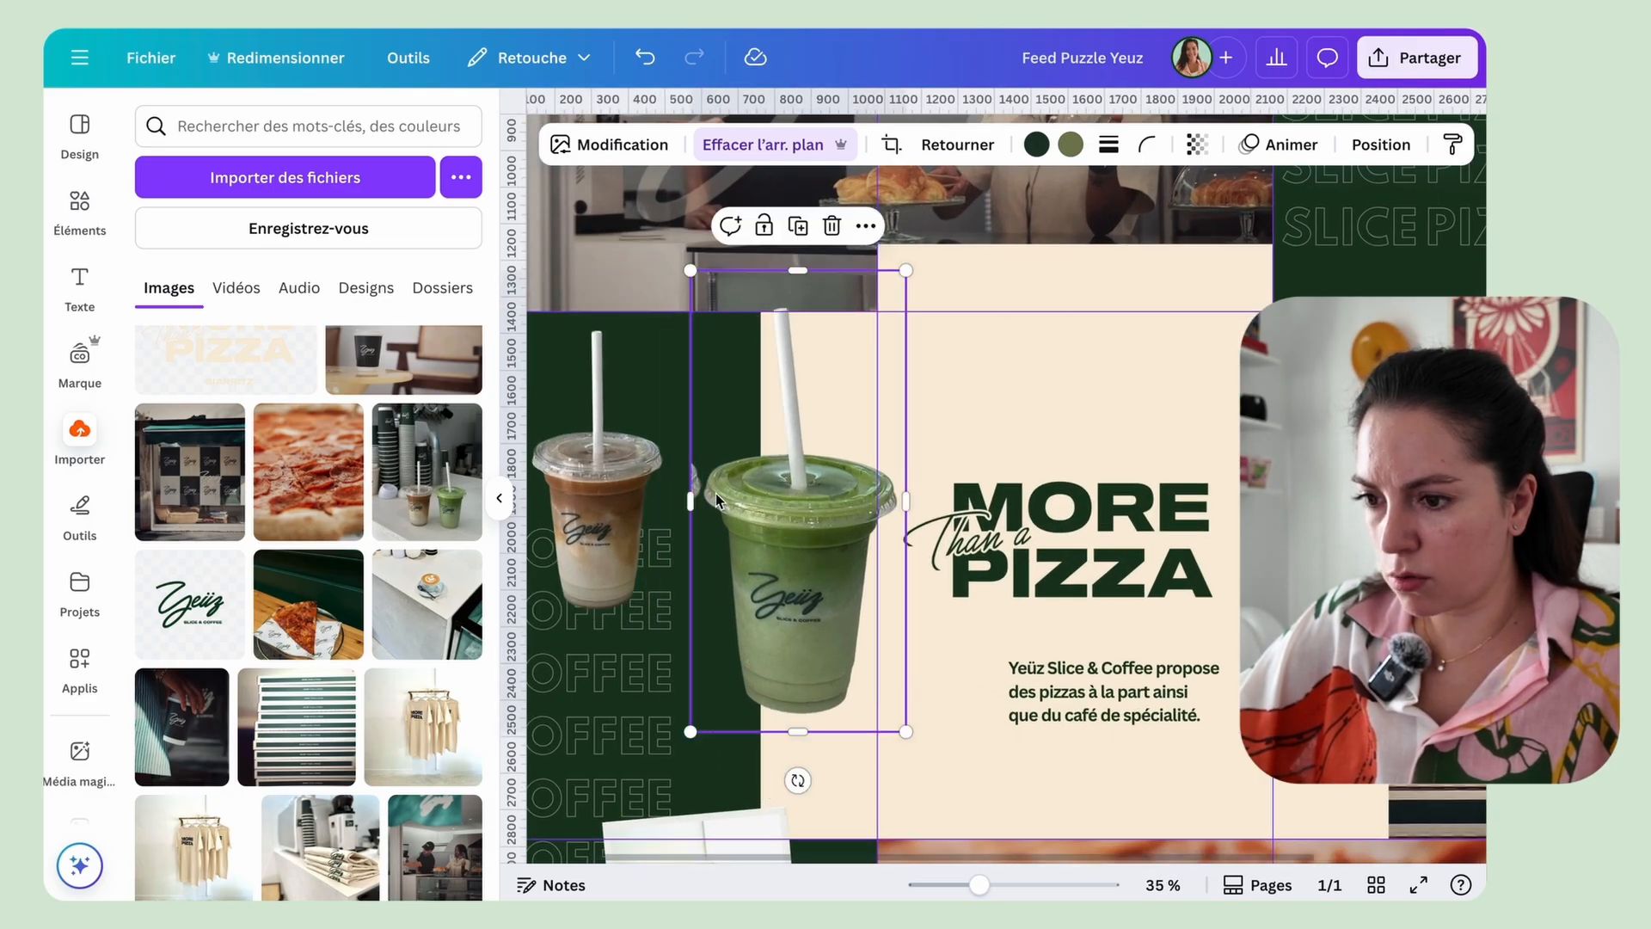
Step: Erase the leftover iced coffee cup from the matcha cutout with the Magic Eraser brush
left_click(626, 147)
left_click(381, 428)
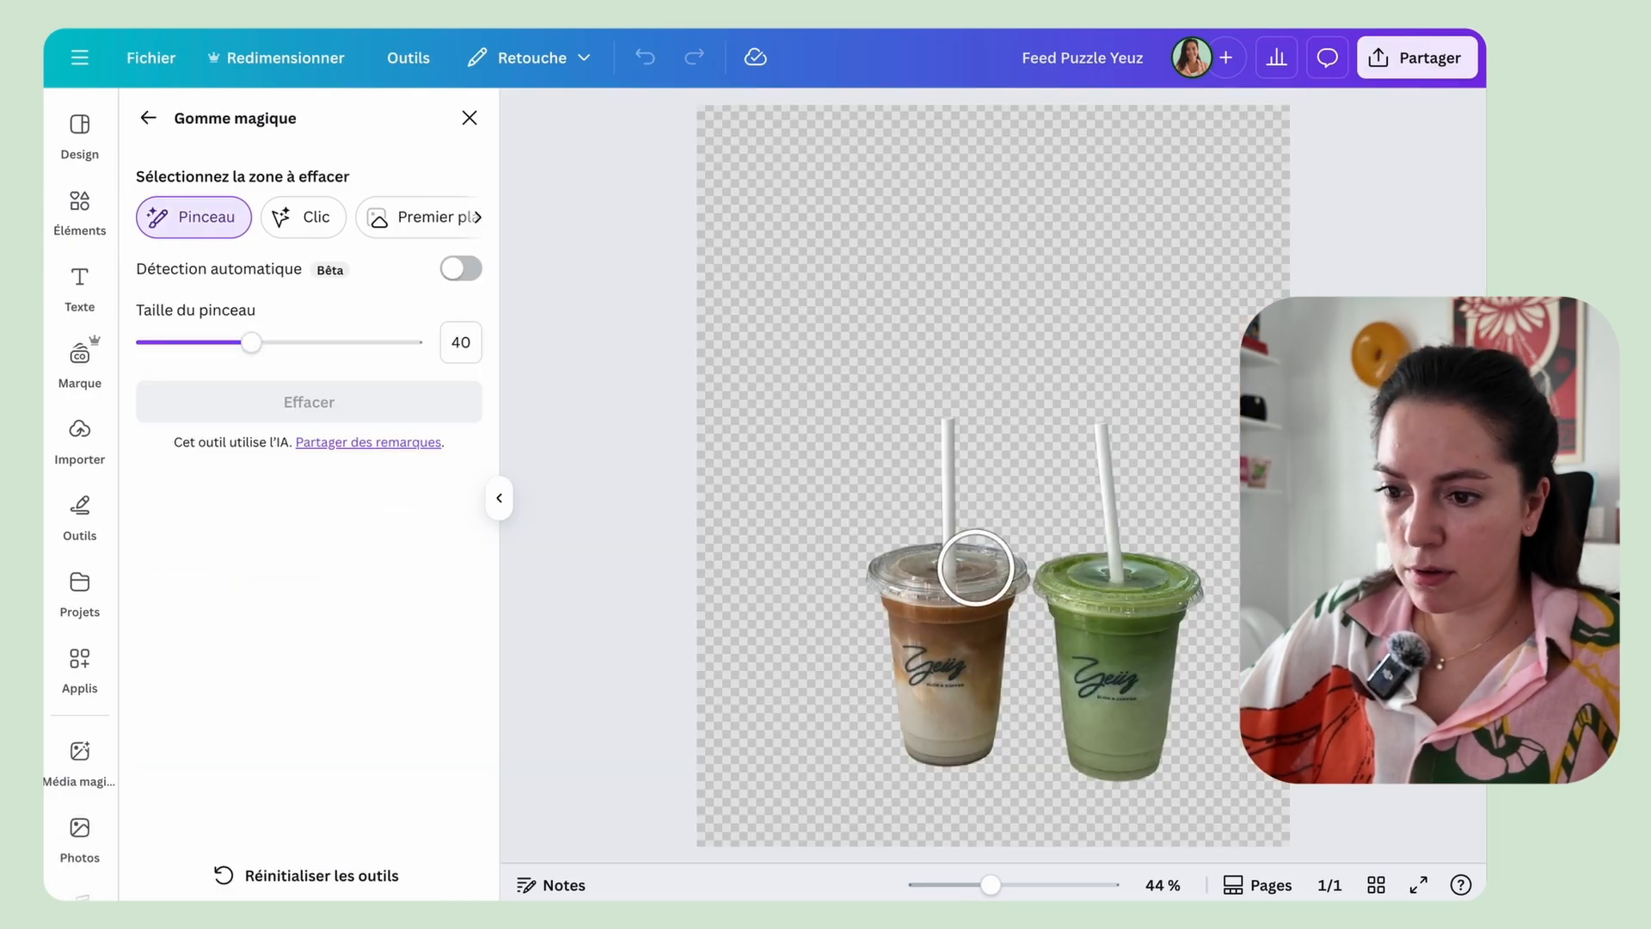
left_click_drag(992, 884, 1015, 885)
mouse_move(988, 385)
left_mouse_down()
mouse_move(962, 664)
mouse_move(942, 686)
mouse_move(882, 667)
mouse_move(814, 430)
mouse_move(891, 446)
mouse_move(917, 294)
mouse_move(912, 146)
left_mouse_up()
left_click(326, 402)
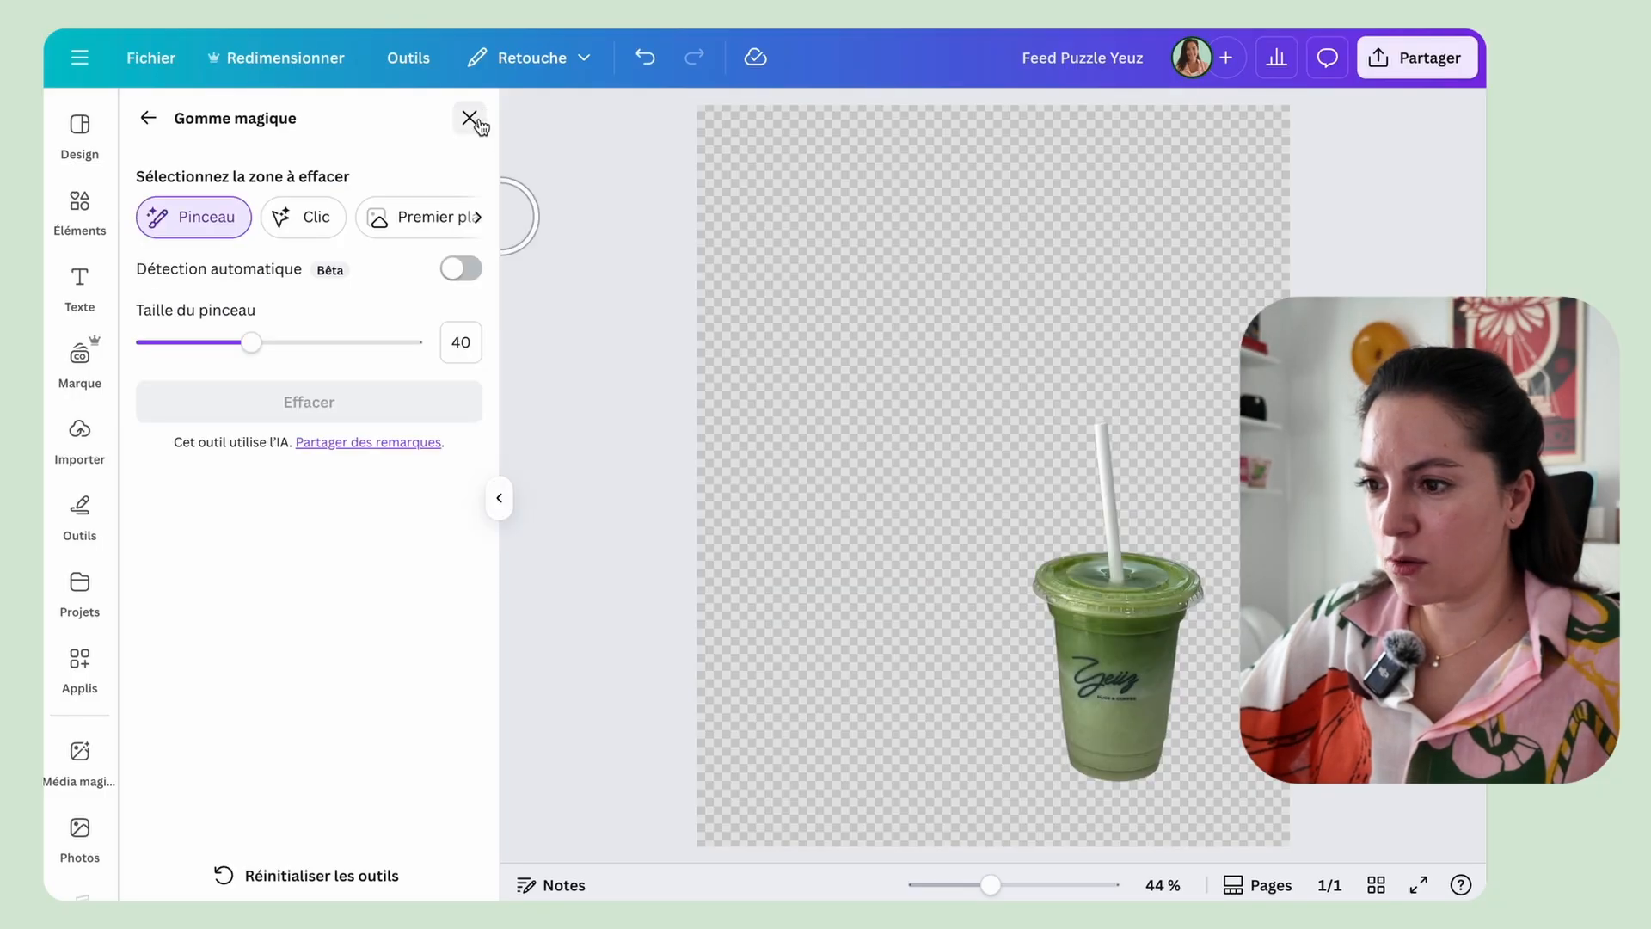
left_click(469, 118)
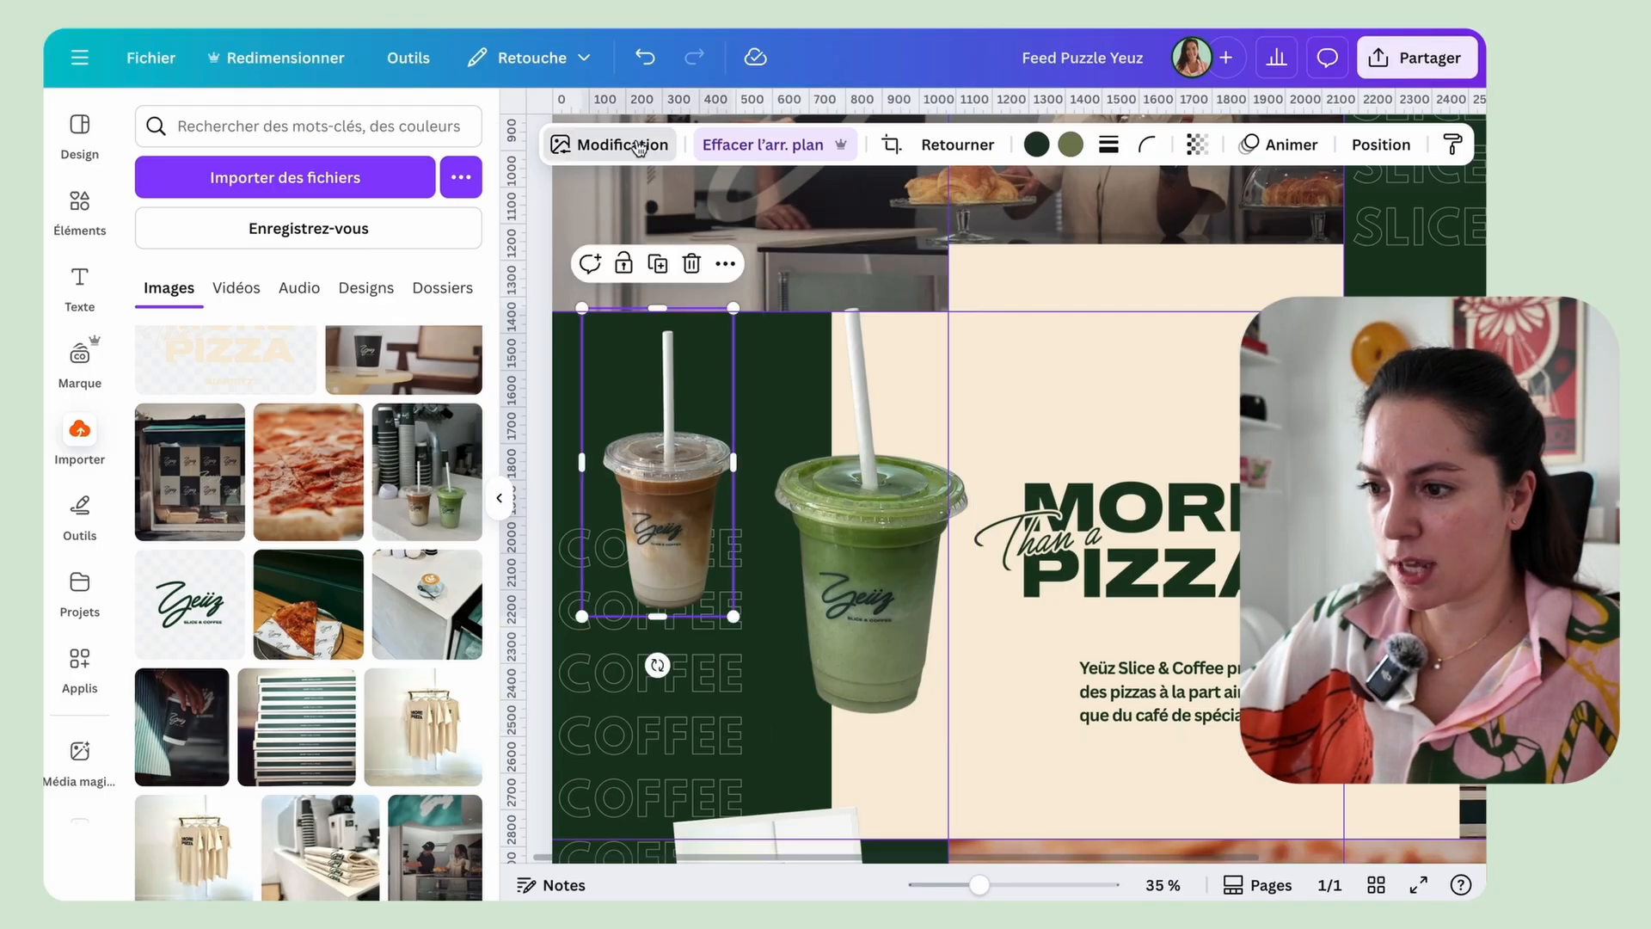
Step: Erase the leftover matcha cup from the iced coffee cutout with the Magic Eraser brush
left_click(623, 145)
left_click(386, 422)
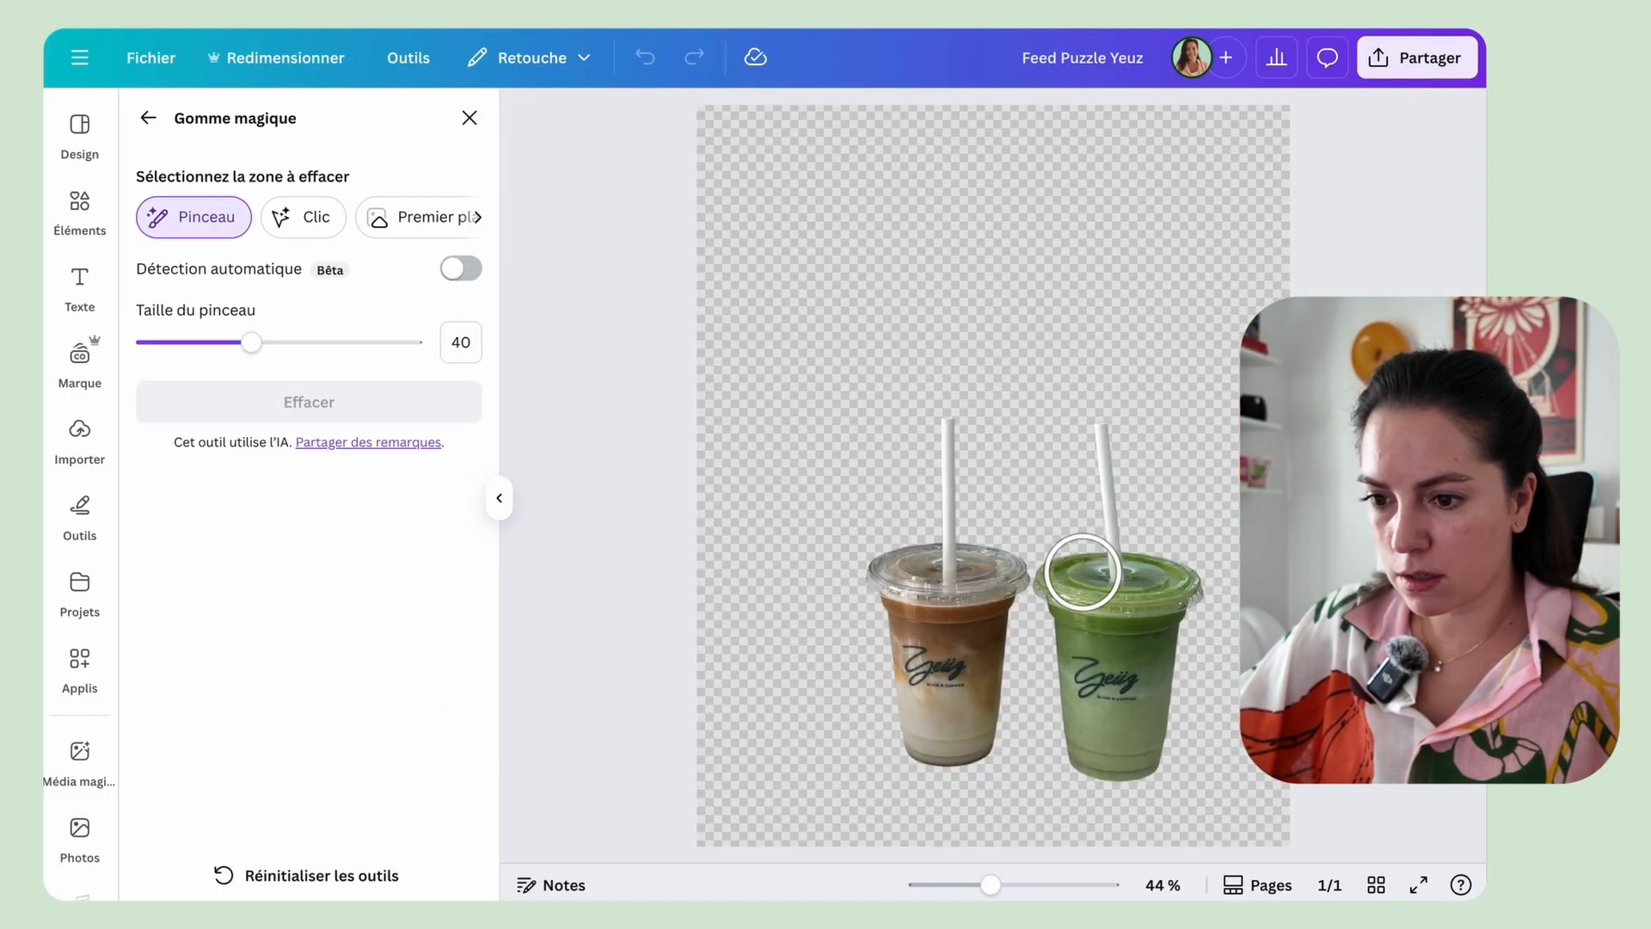
mouse_move(1082, 572)
left_mouse_down()
mouse_move(1110, 484)
mouse_move(1104, 382)
left_mouse_up()
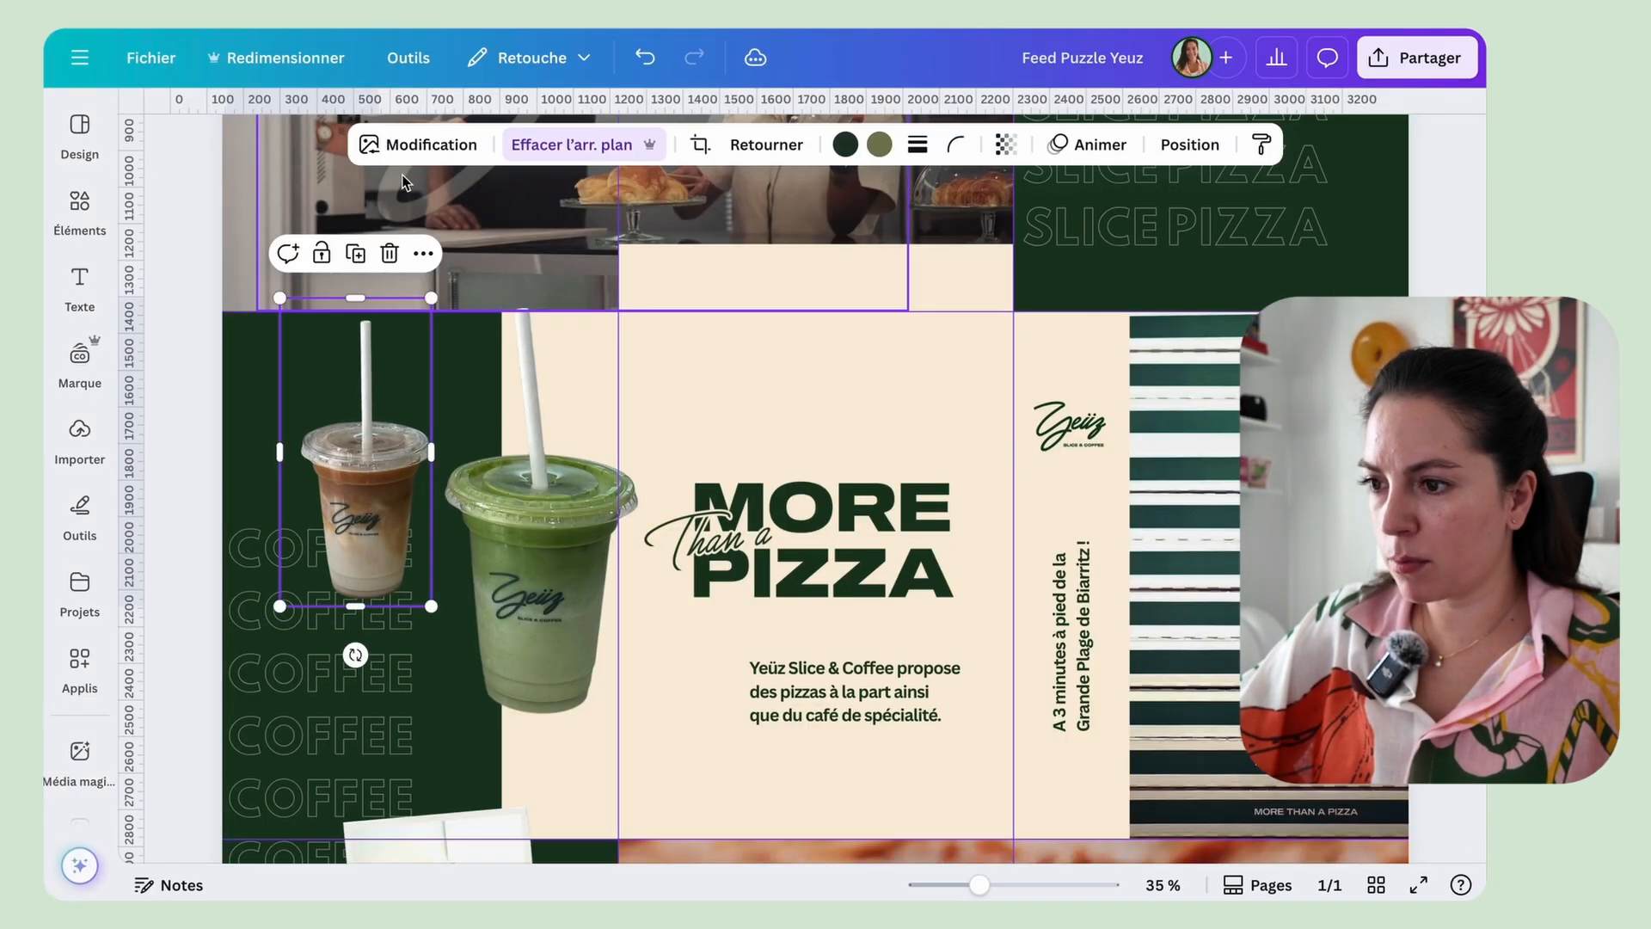
Step: Add a white (#FFFFFF) Bordure shadow with size 20 around the iced coffee cutout
left_click(428, 146)
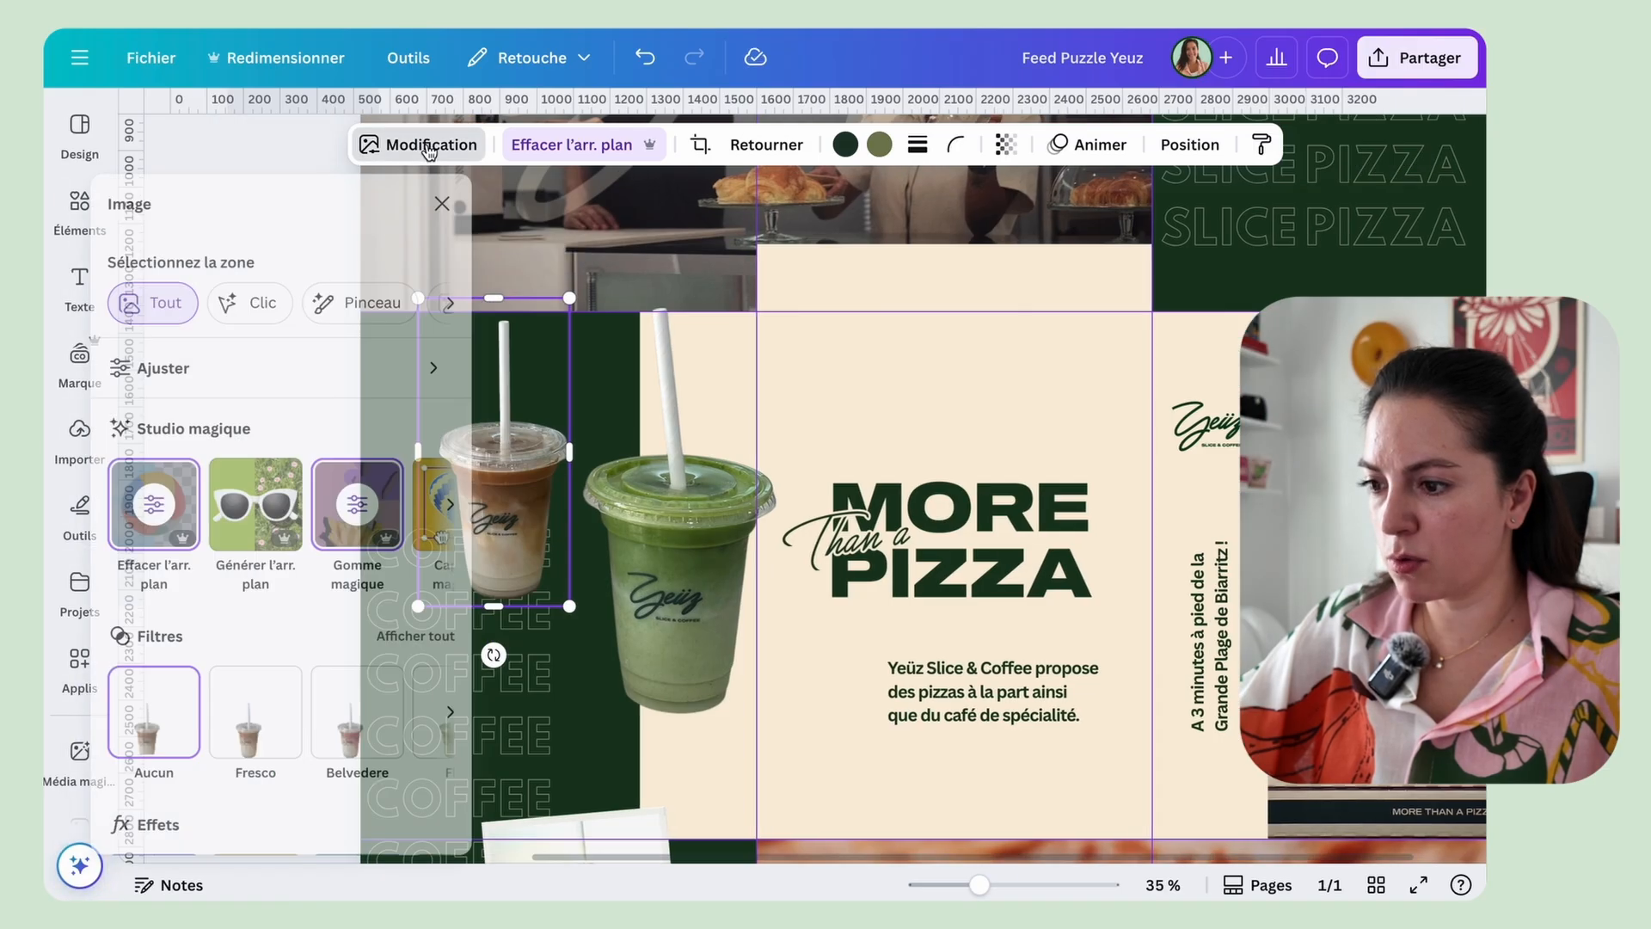
scroll(186, 551, "down", 3)
left_click(186, 550)
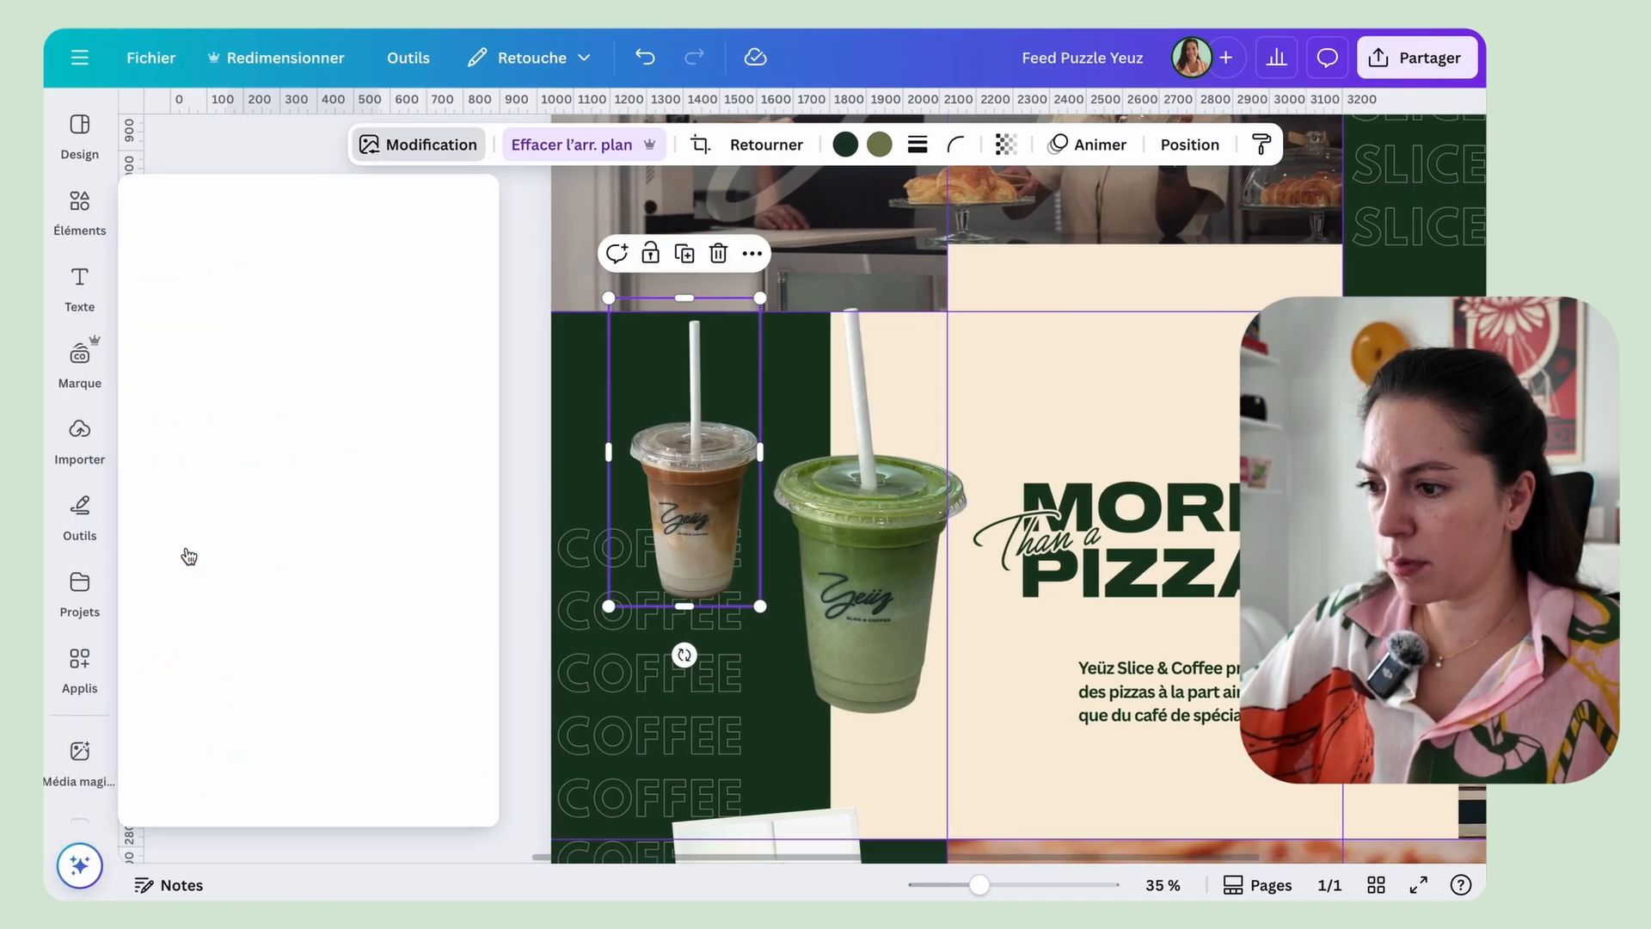
left_click(428, 441)
scroll(437, 772, "down", 4)
left_click(466, 736)
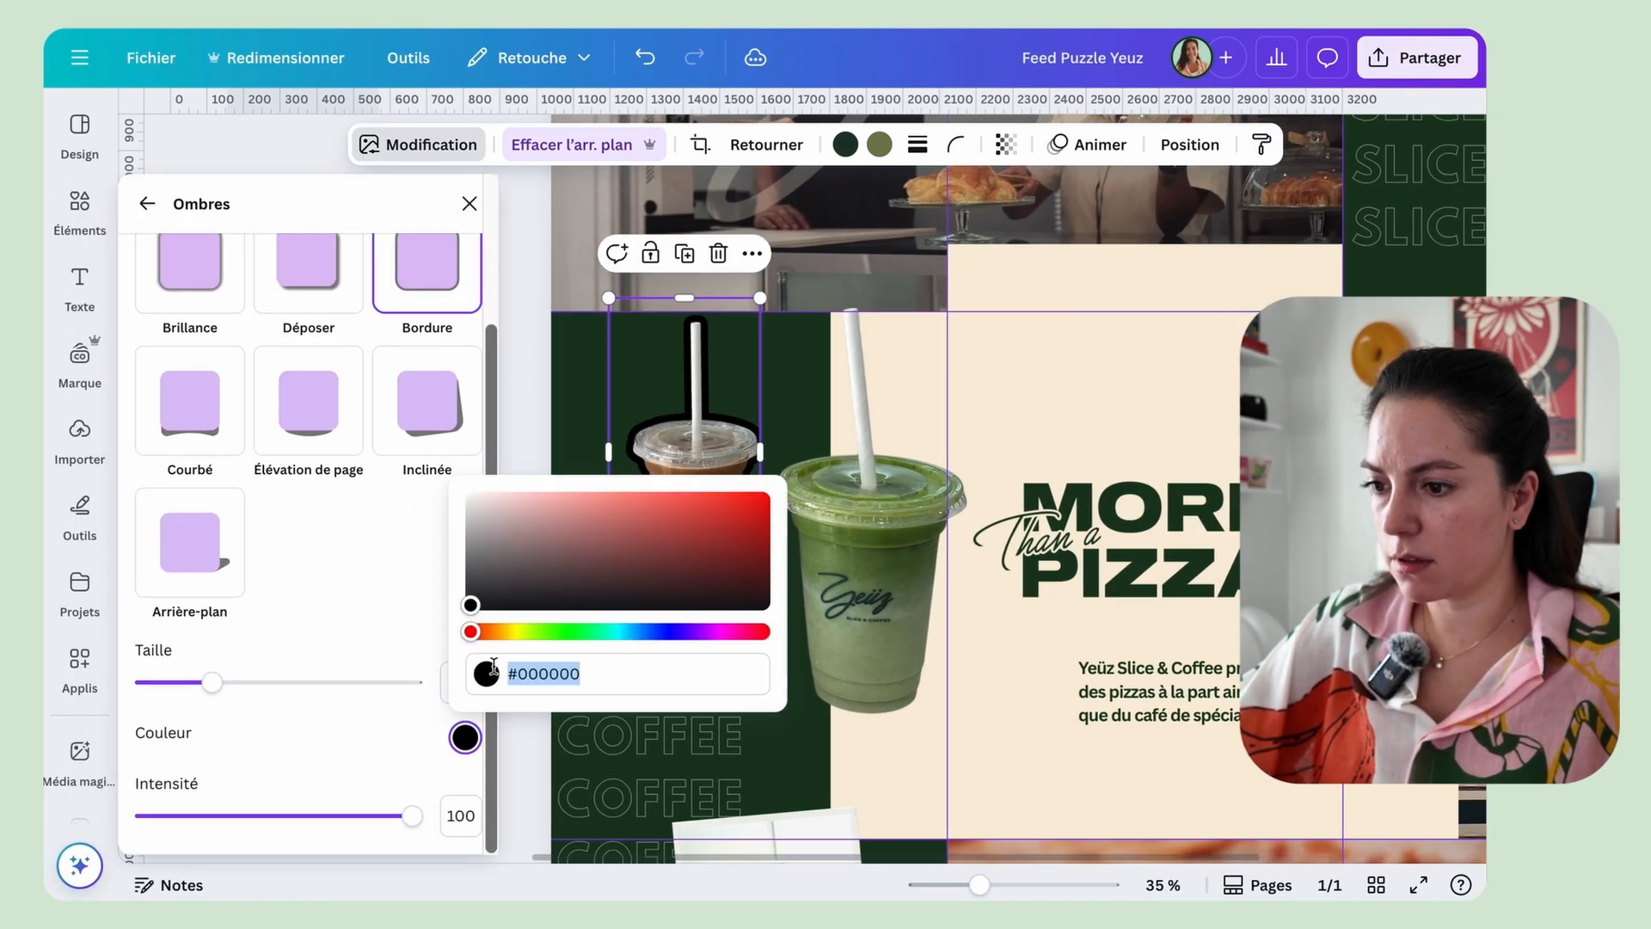
left_click_drag(469, 606, 443, 488)
left_click_drag(212, 682, 199, 684)
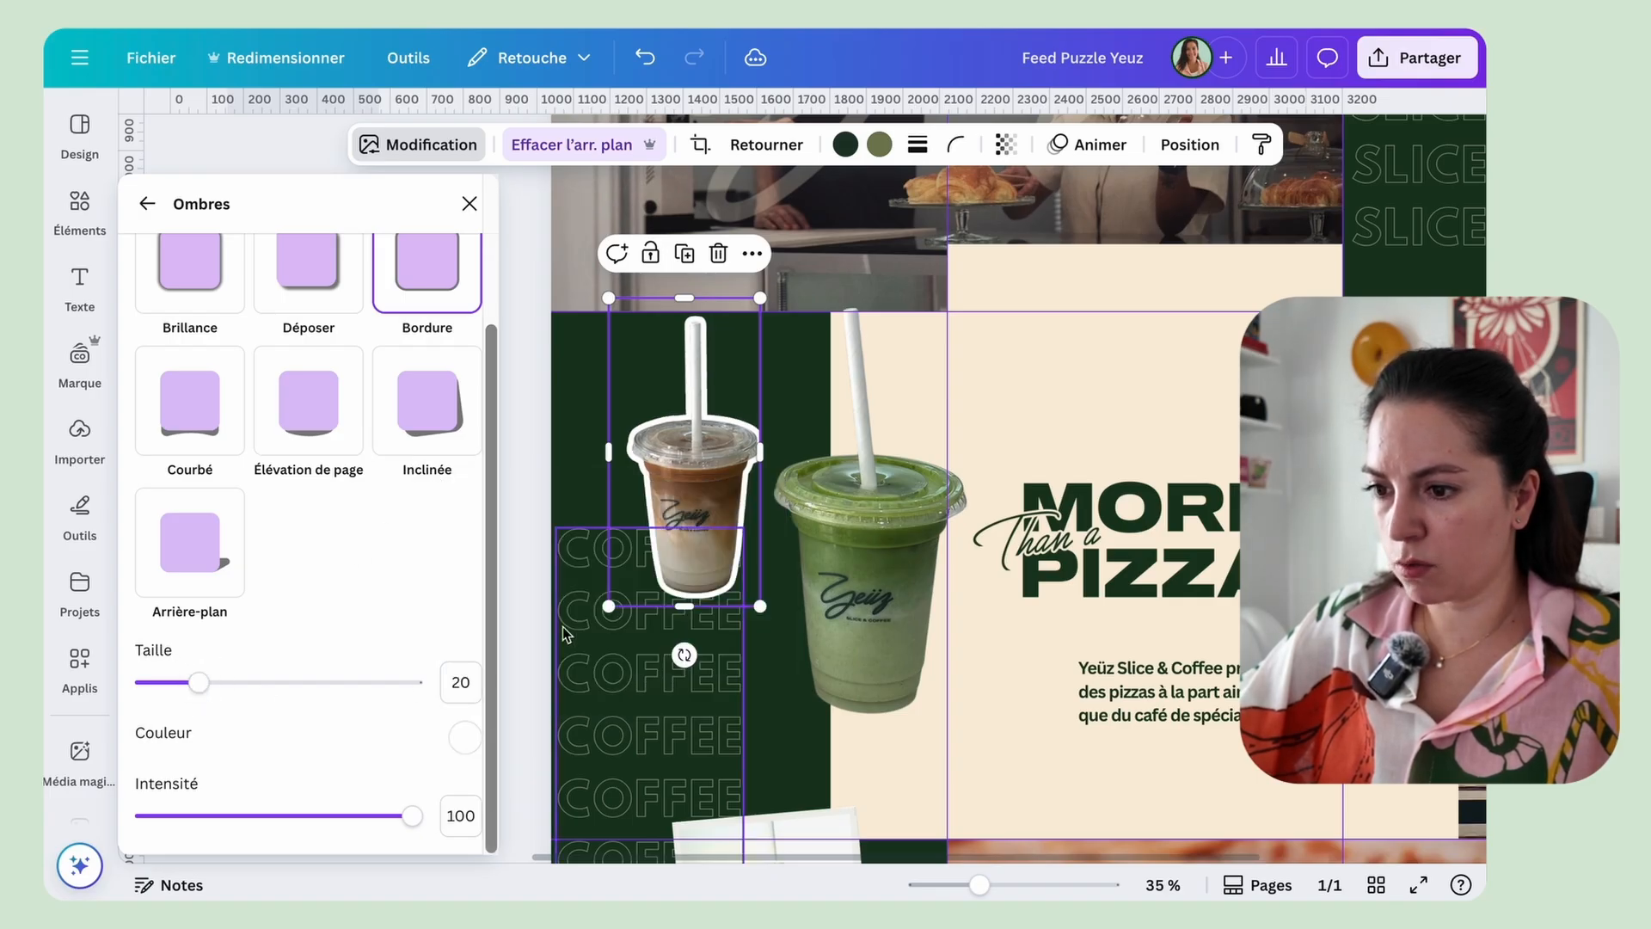
left_click(470, 204)
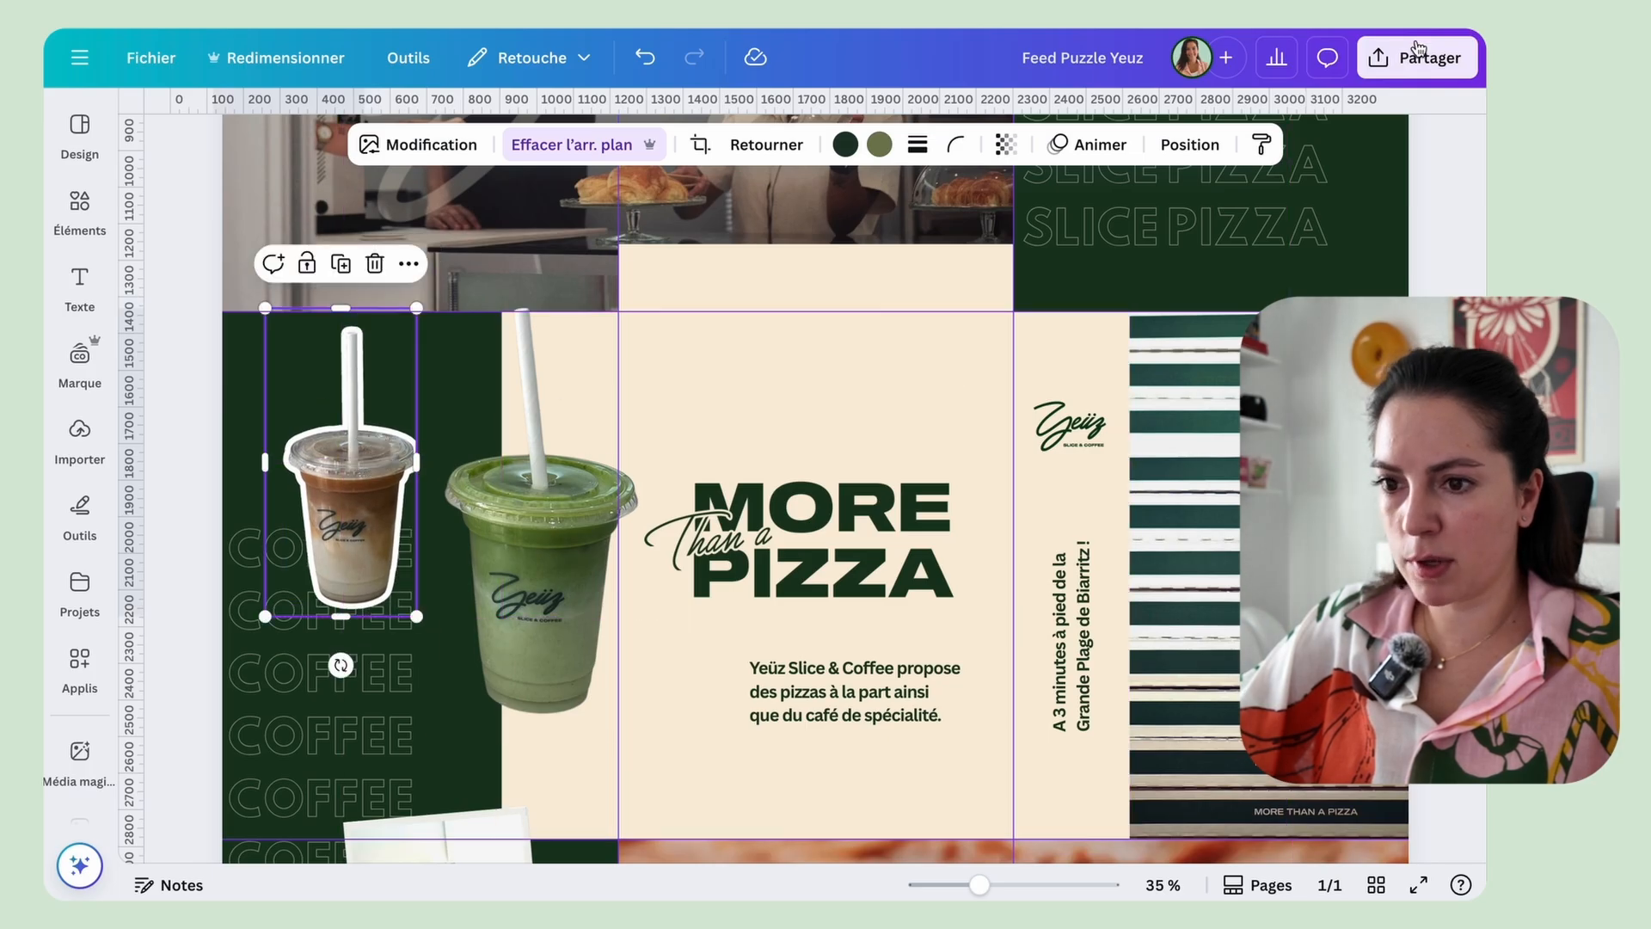
Step: Try to copy the iced coffee cutout's style onto the matcha cutout
left_click(1263, 146)
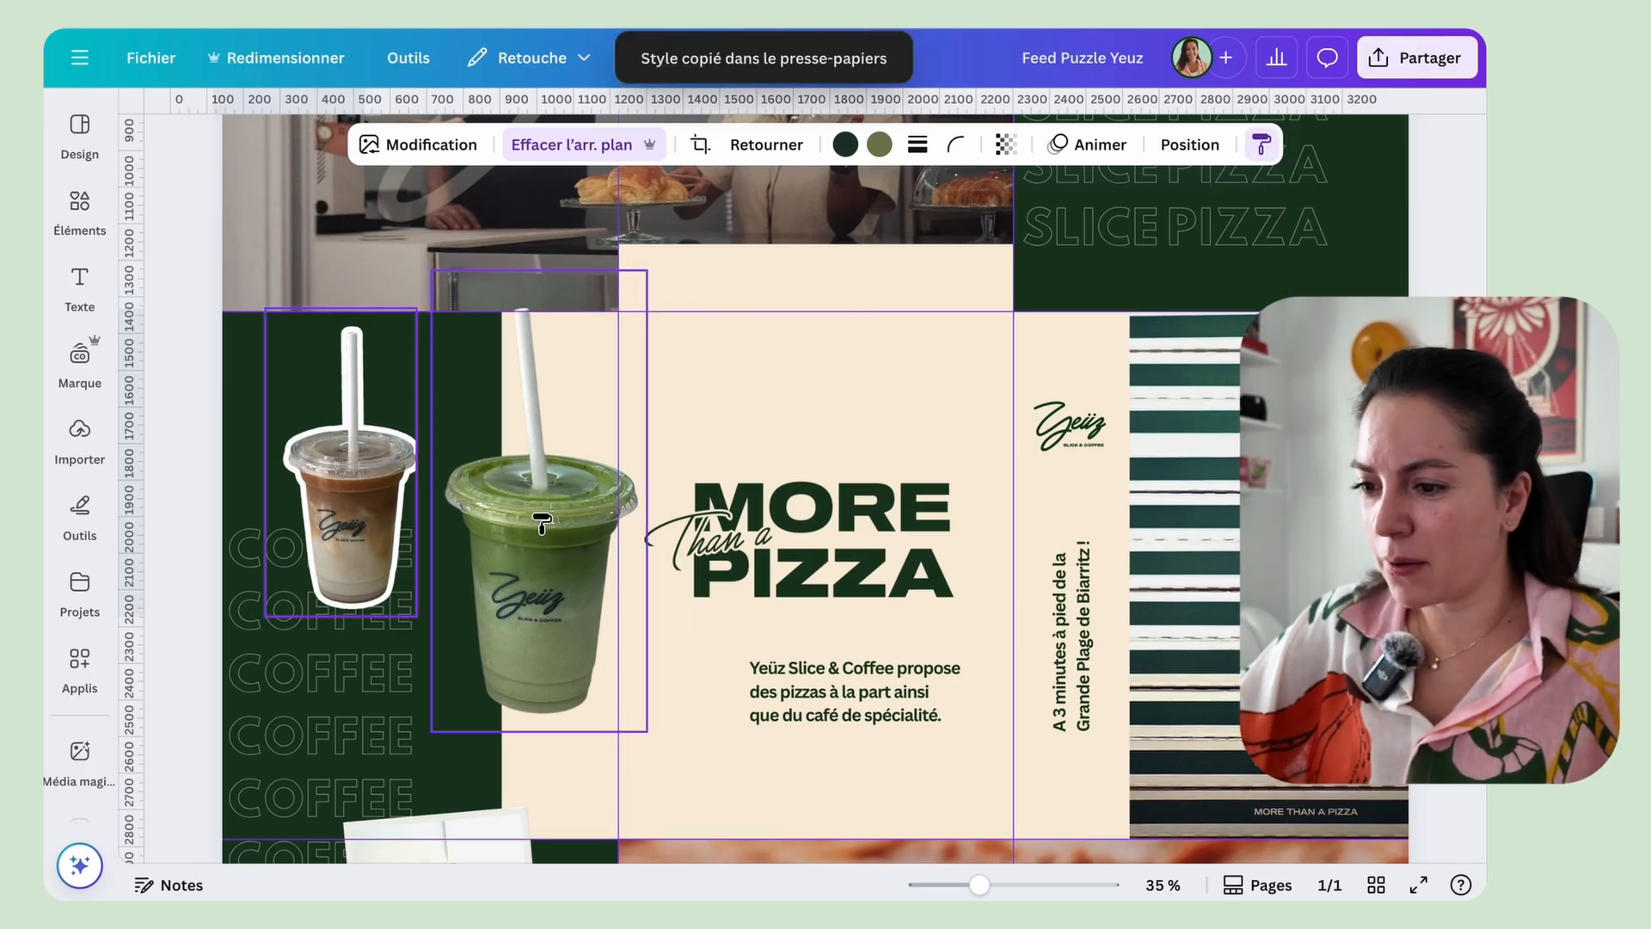
left_click(541, 522)
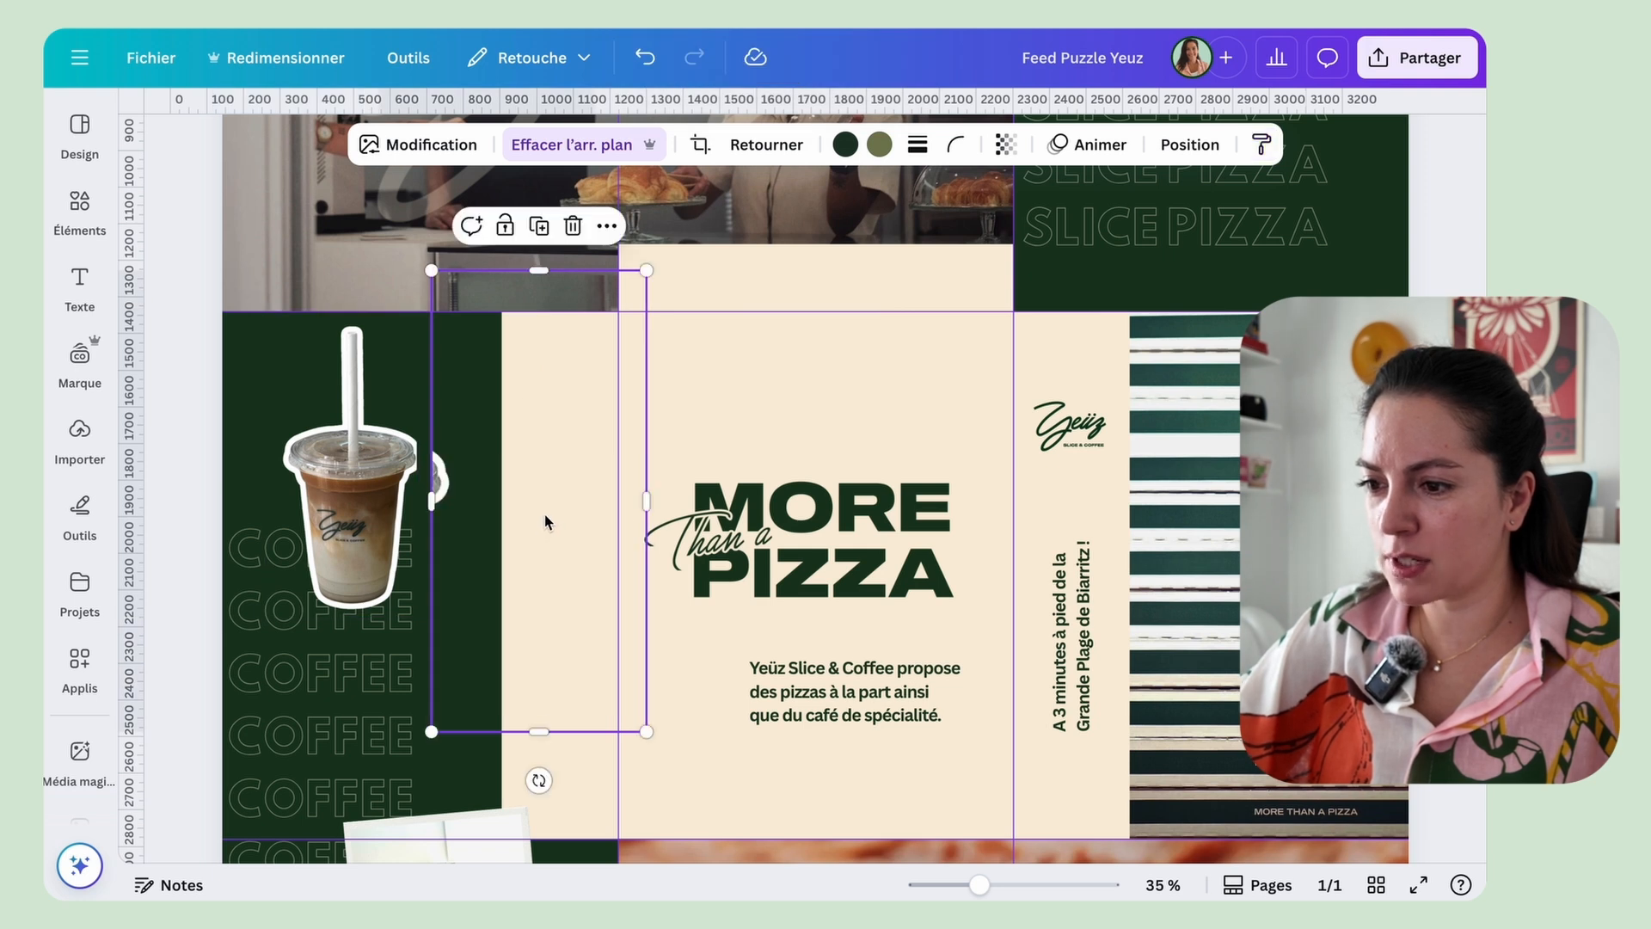
key("ctrl+z")
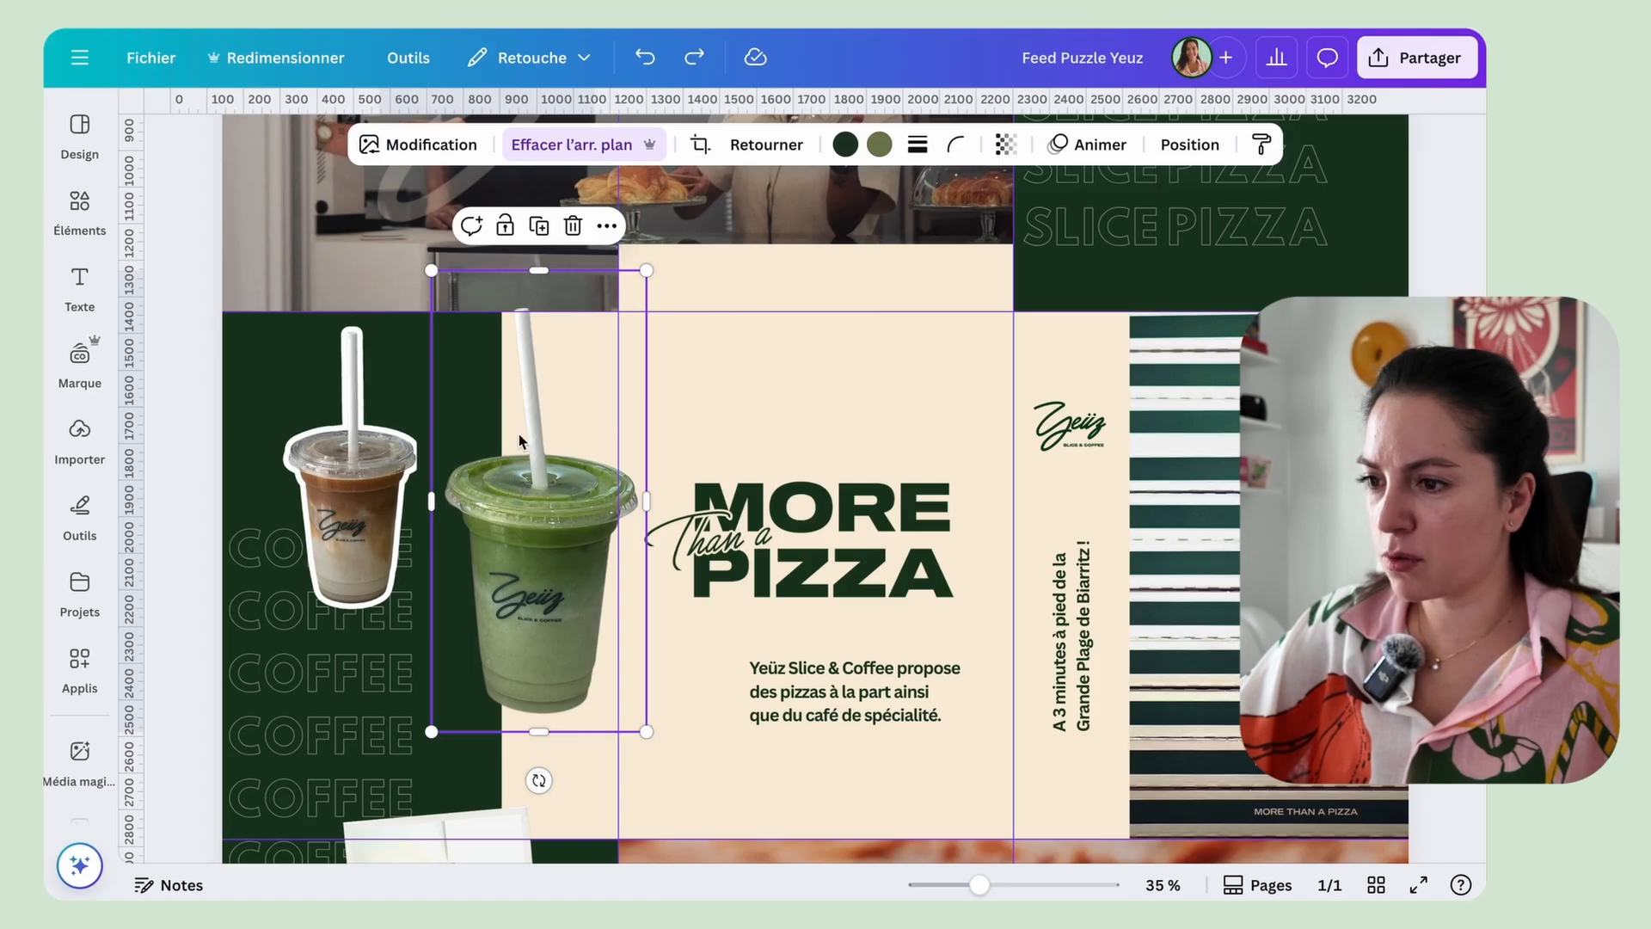
Step: Add a white (#FFFFFF) Bordure shadow around the matcha cutout, with its size reduced to match the iced coffee's outline
left_click(419, 146)
scroll(263, 783, "down", 3)
left_click(177, 622)
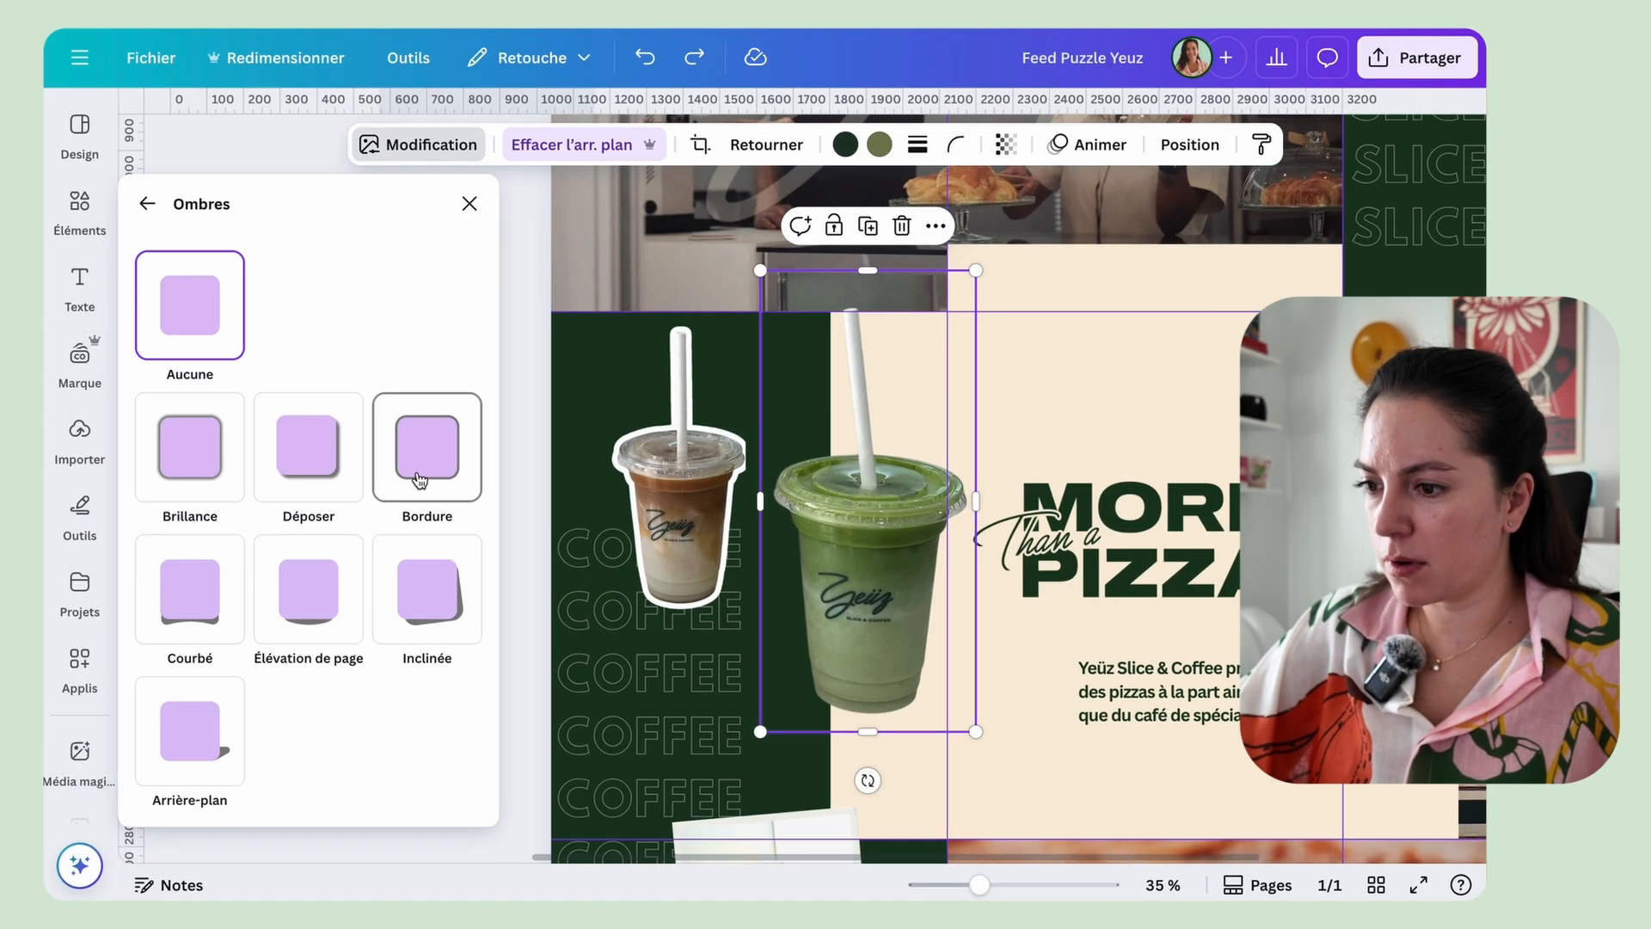
left_click(423, 456)
scroll(292, 759, "down", 2)
left_click(465, 737)
left_click_drag(473, 585, 424, 457)
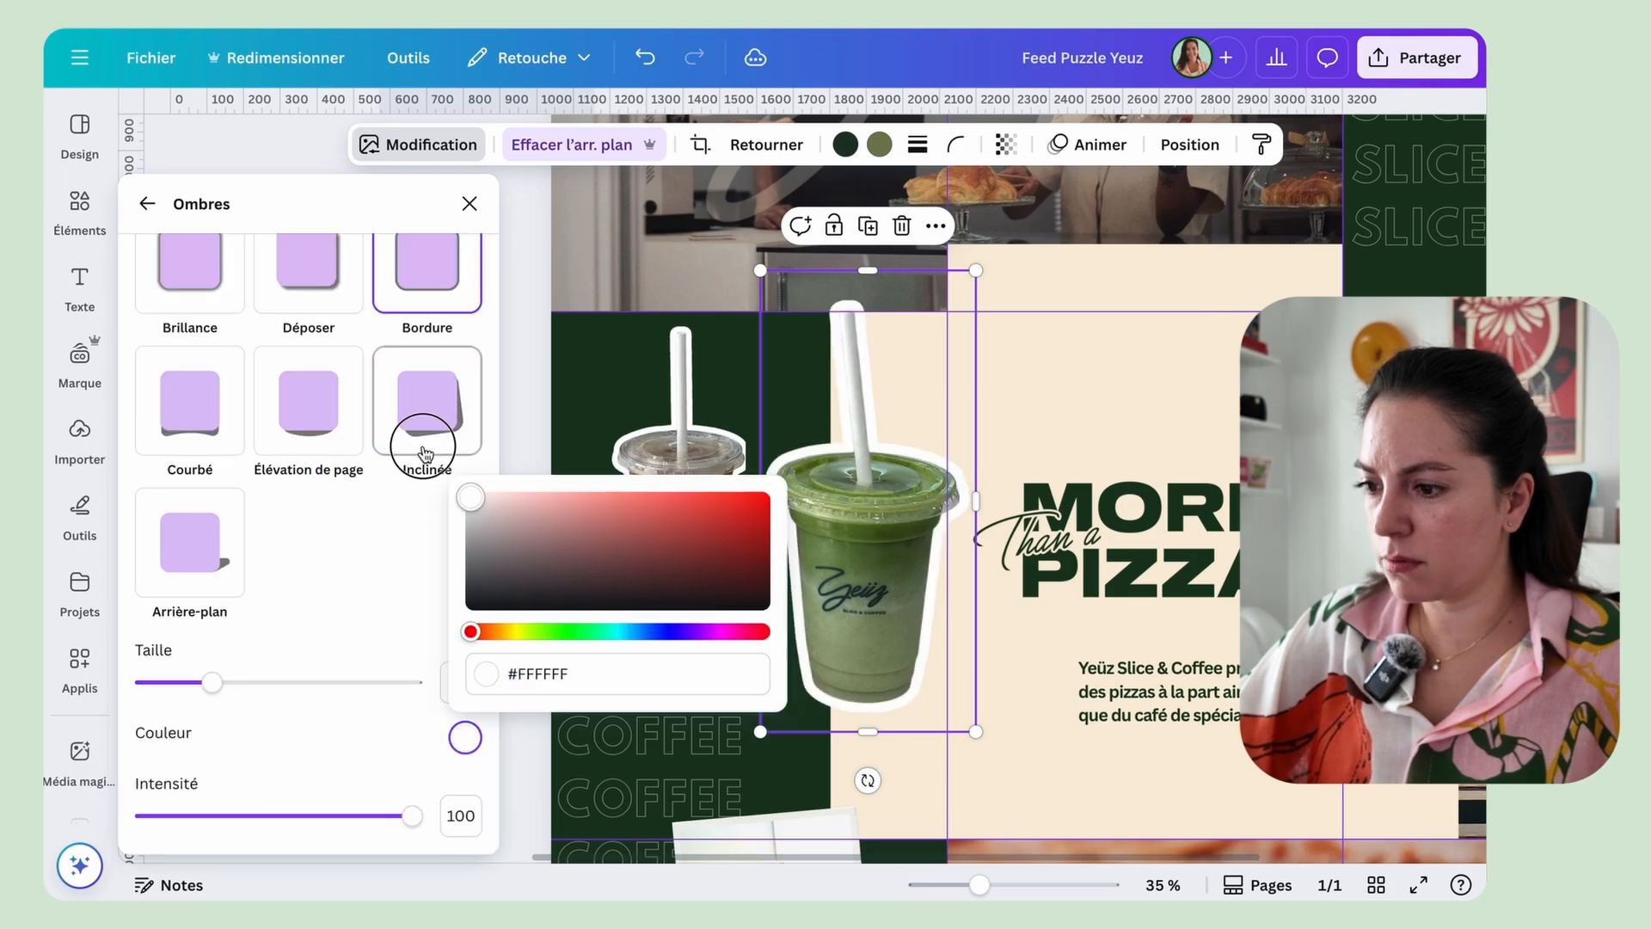
left_click_drag(212, 684, 198, 685)
left_click(470, 204)
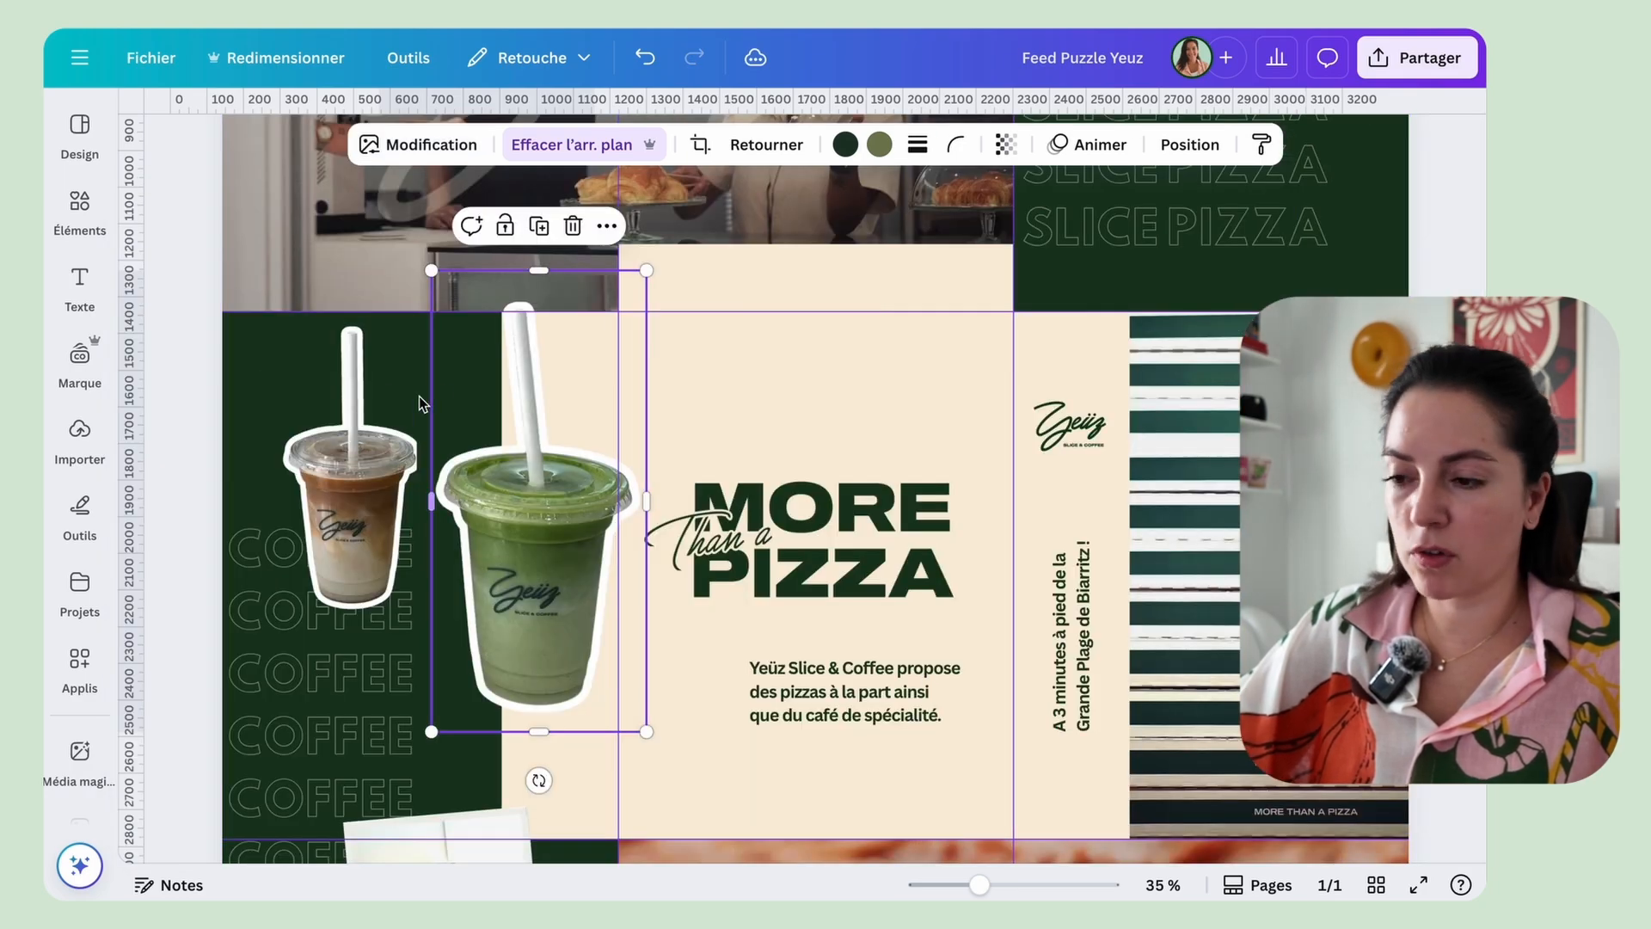
Step: Tilt the matcha cutout clockwise, shrink it slightly, and place it higher over the green block's right edge
left_click_drag(539, 780, 505, 774)
left_click_drag(510, 567, 473, 538)
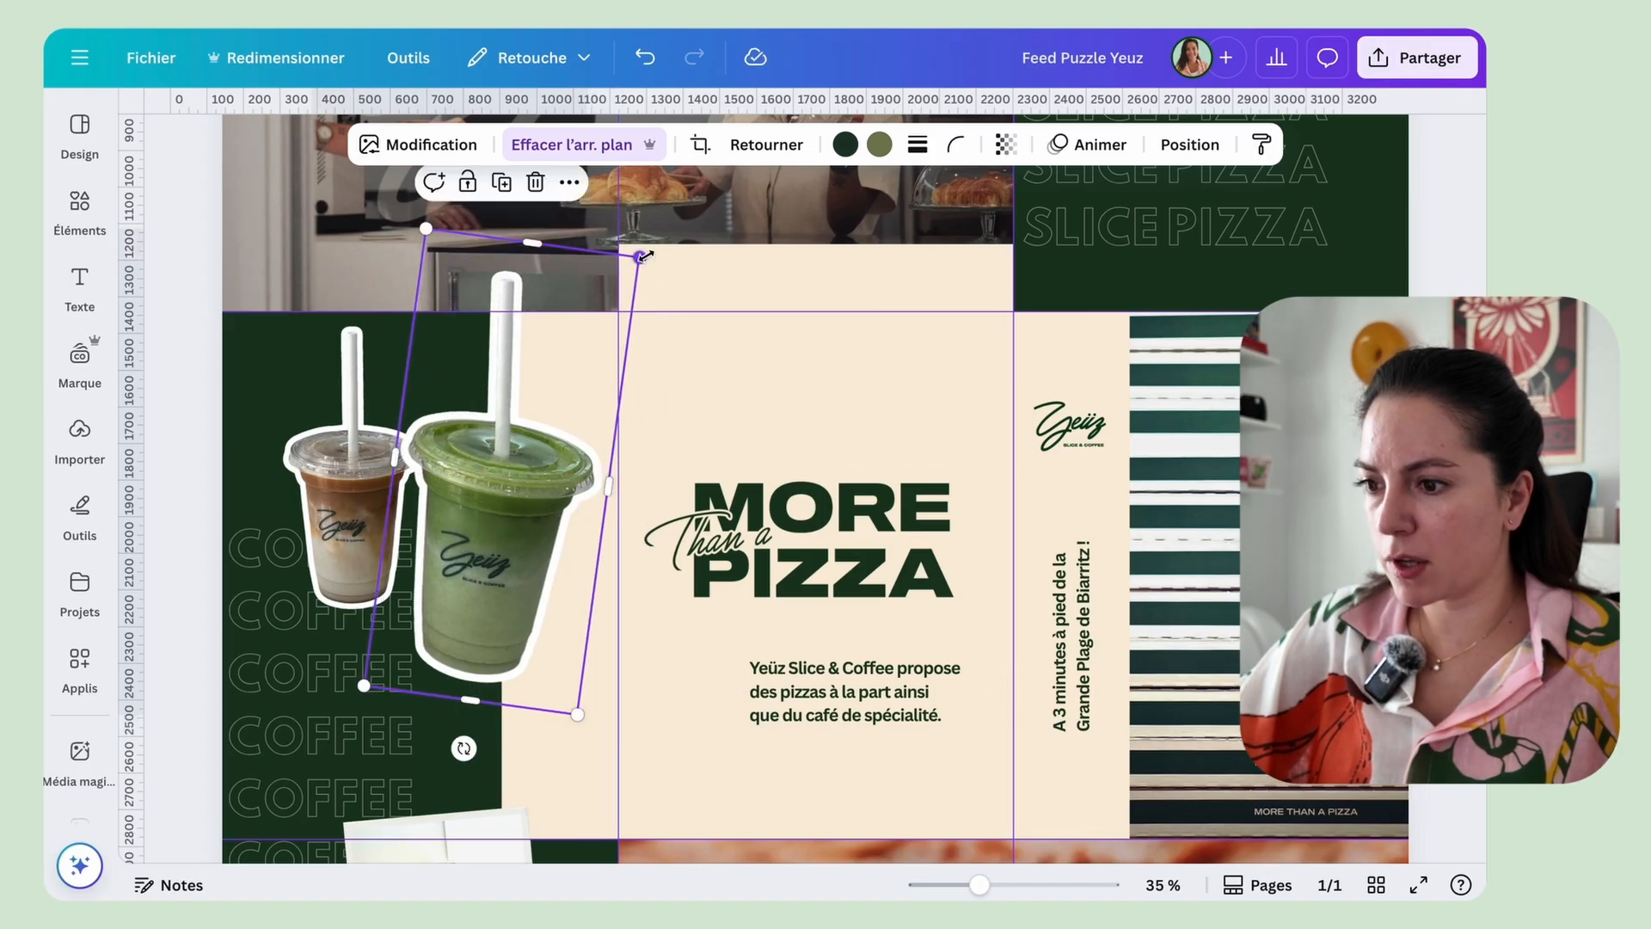
left_click_drag(640, 257, 591, 333)
left_click_drag(490, 550, 525, 492)
left_click_drag(574, 651, 580, 670)
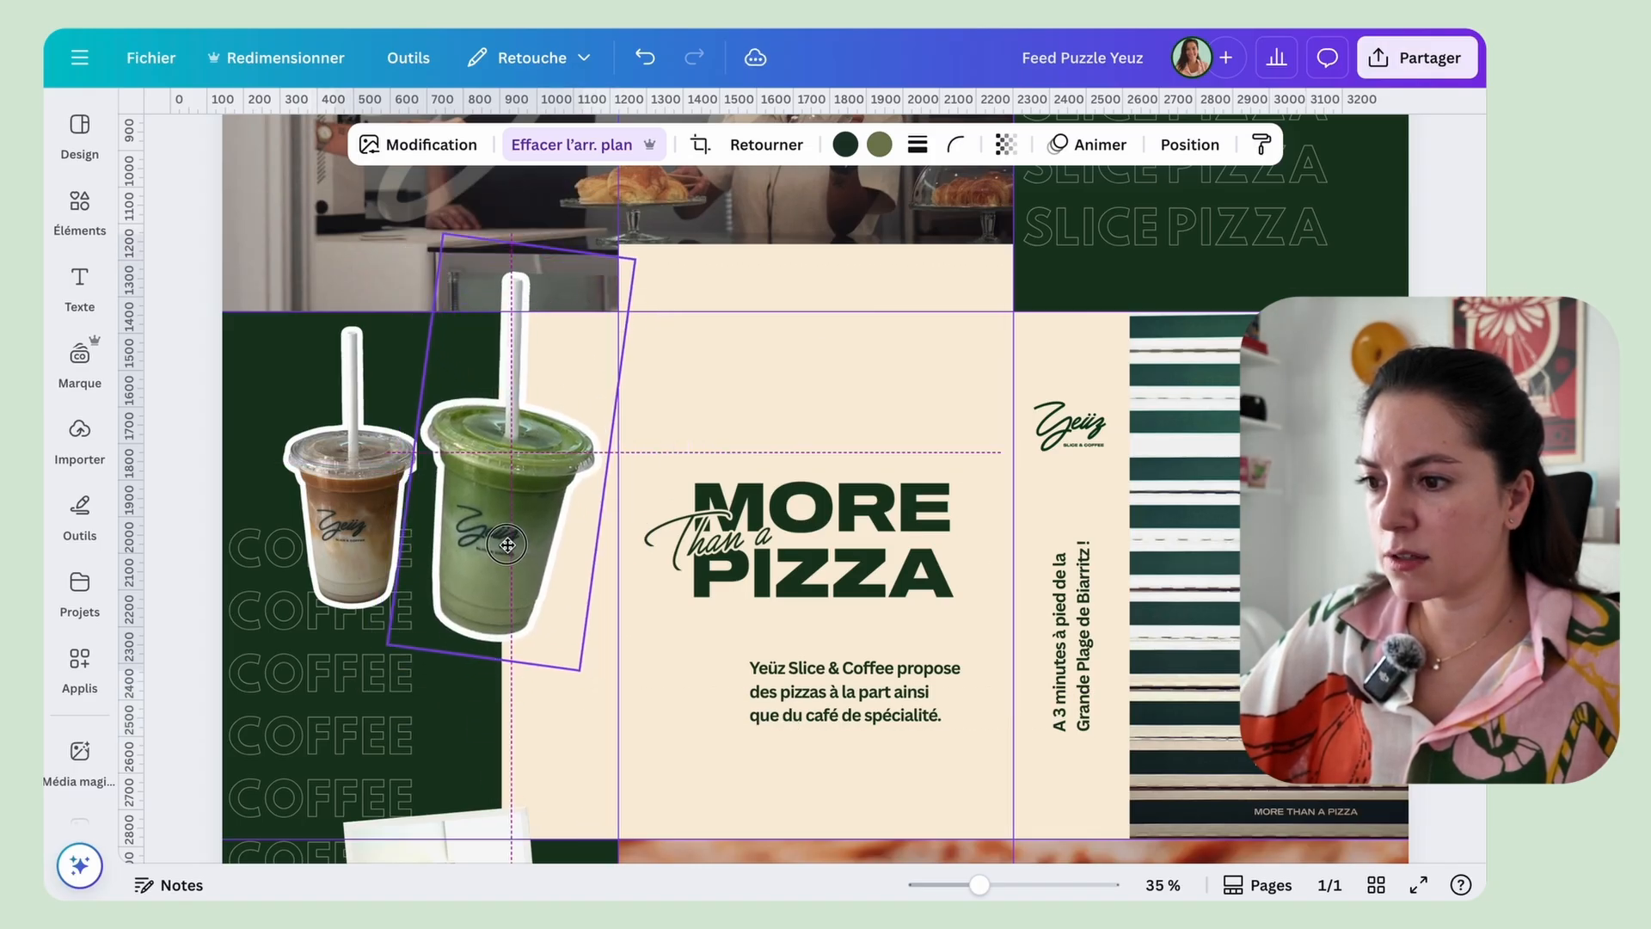
Step: Tilt the iced coffee cutout counterclockwise, place it below and left of the matcha, and bring it in front
left_click(350, 524)
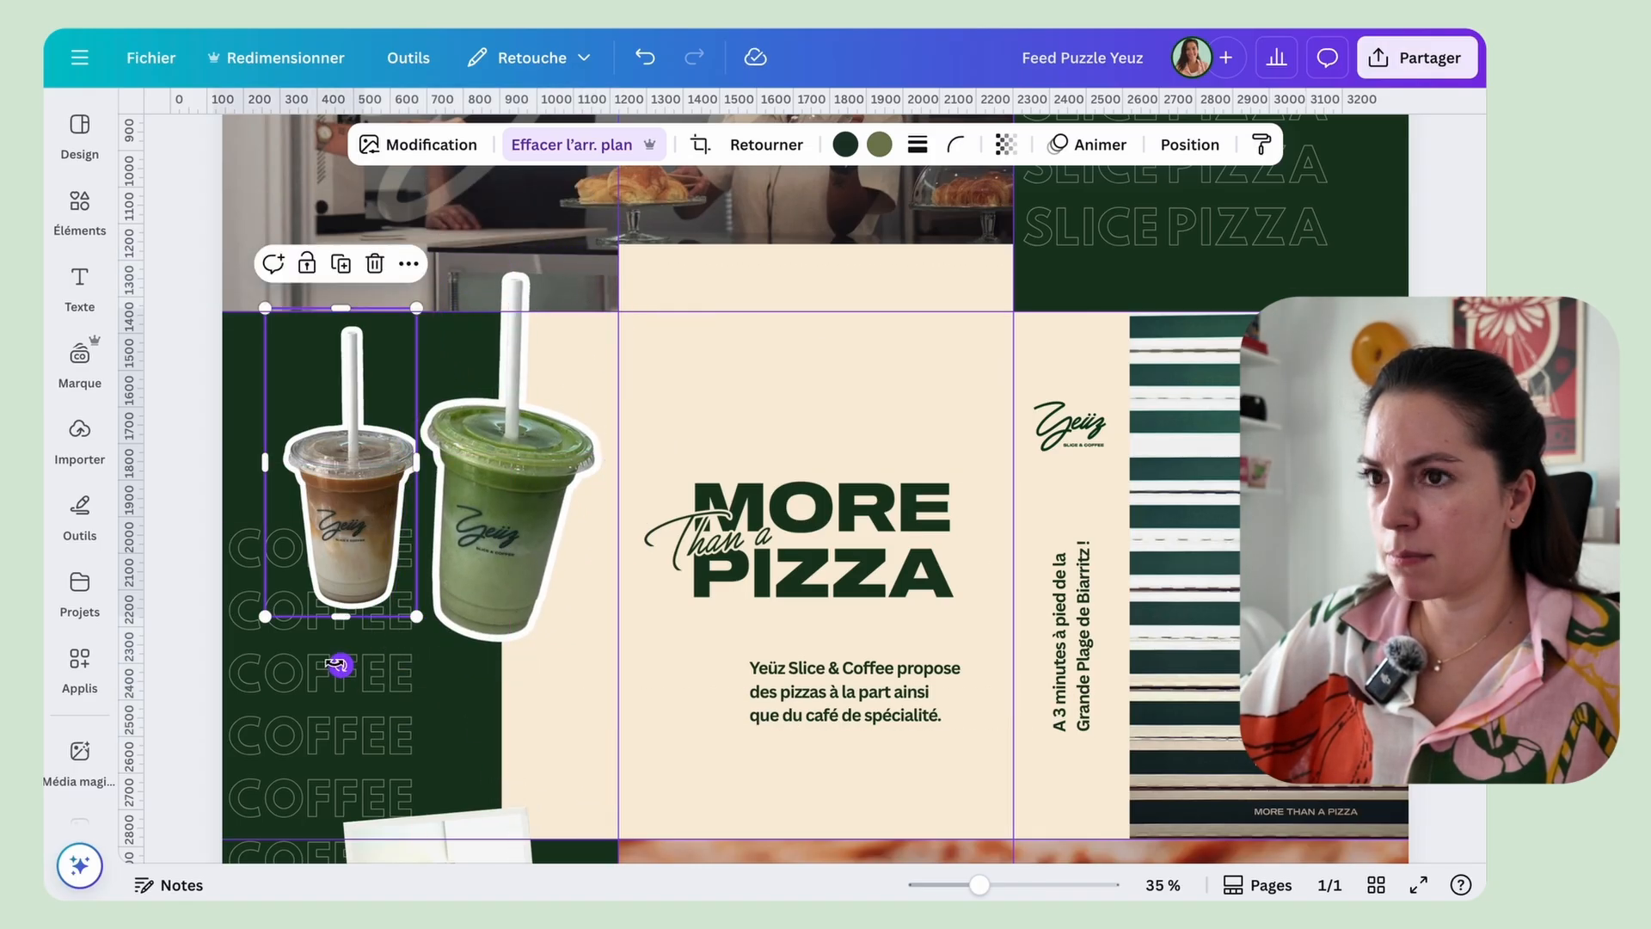
left_click_drag(341, 664, 380, 661)
left_click_drag(350, 465, 391, 561)
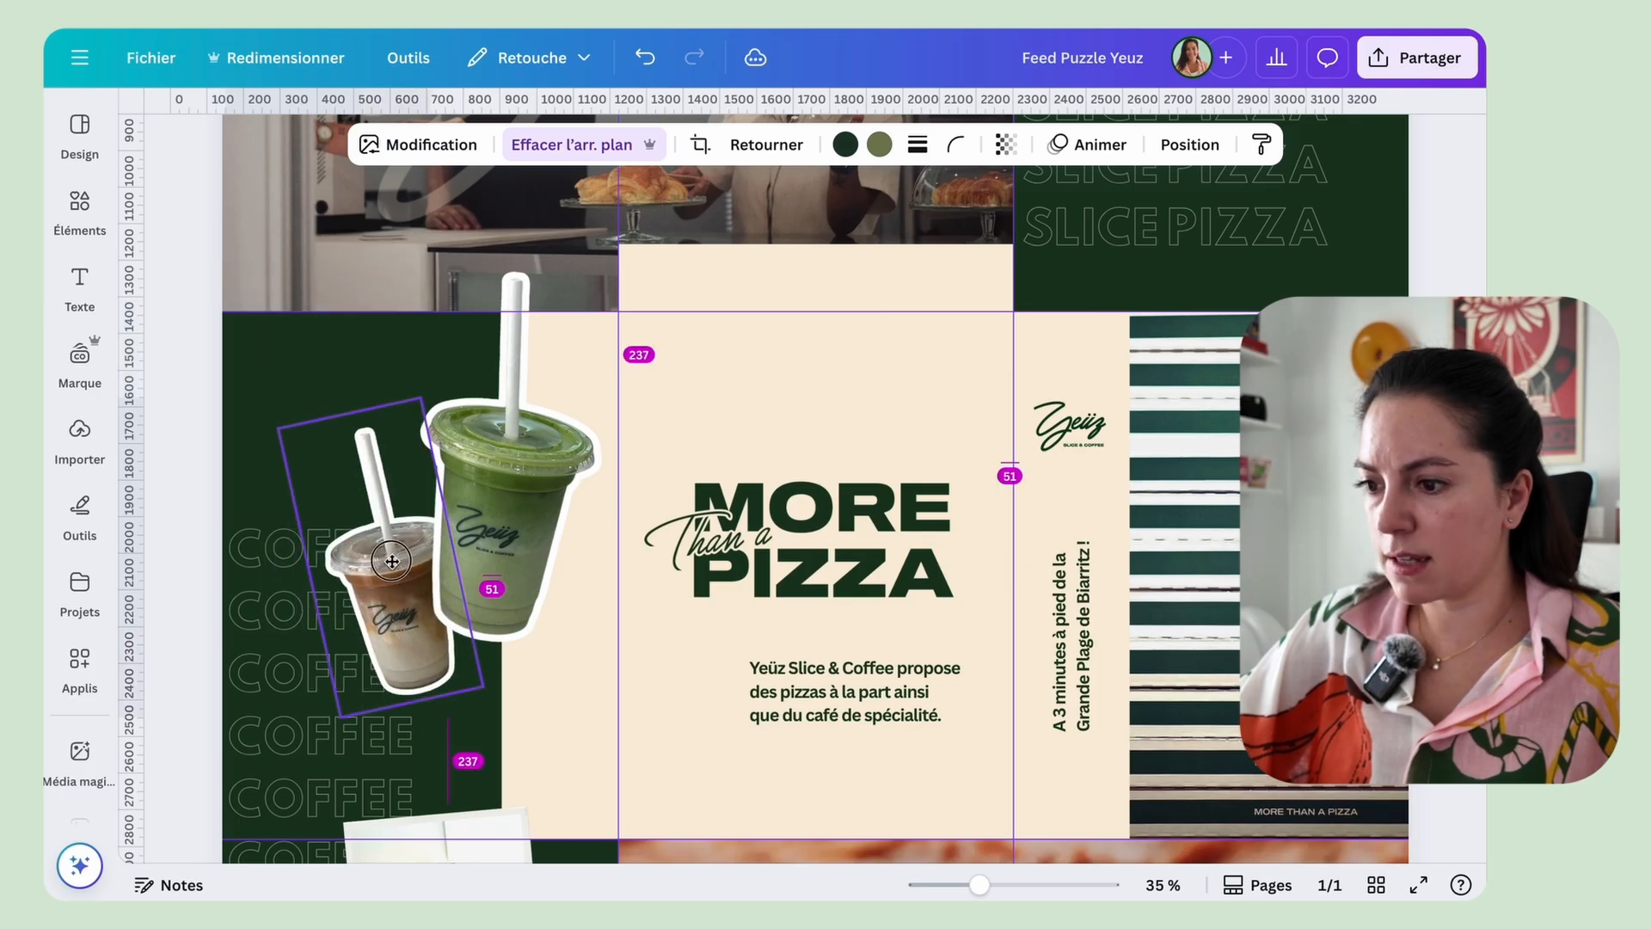
right_click(390, 567)
mouse_move(602, 452)
left_click(866, 494)
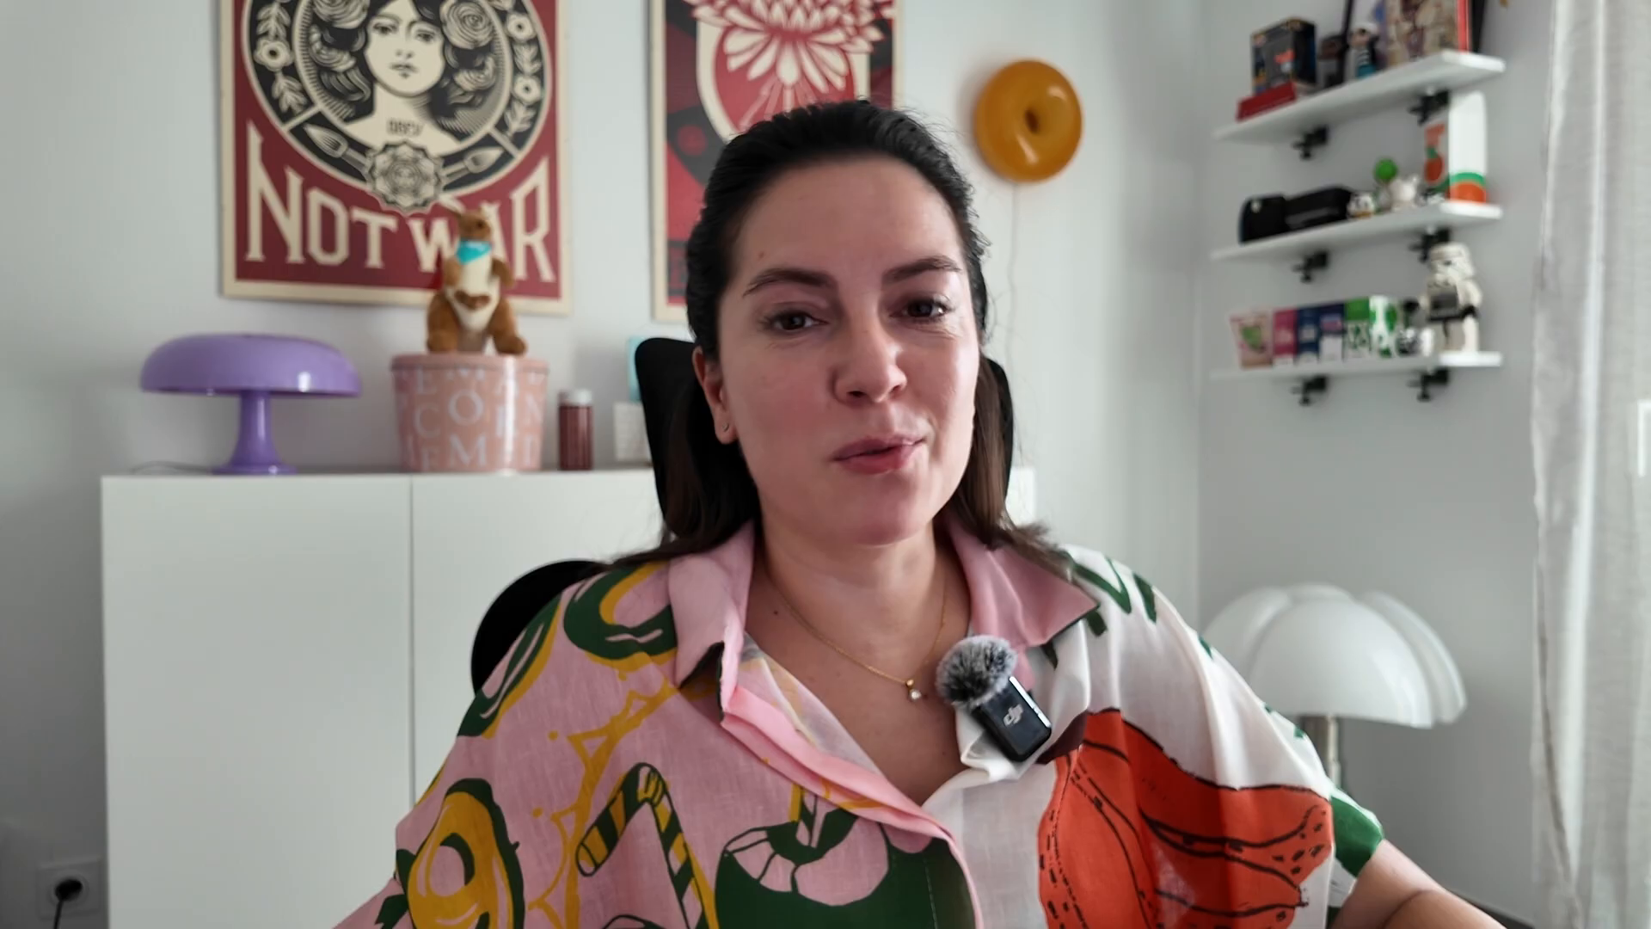
Step: Enlarge the matcha cutout, tilt it further clockwise, and reposition both cups so they fan apart
left_click_drag(565, 447, 606, 447)
left_click_drag(519, 705, 496, 702)
left_click_drag(419, 632, 398, 658)
left_click_drag(525, 508, 545, 467)
left_click_drag(415, 621, 379, 674)
left_click_drag(529, 554, 544, 530)
Step: Enlarge the iced coffee cutout slightly and nudge it right so it overlaps the matcha cup's edge
left_click(421, 619)
left_click_drag(476, 686, 497, 706)
left_click_drag(429, 658, 424, 647)
left_click(598, 675)
left_click(396, 634)
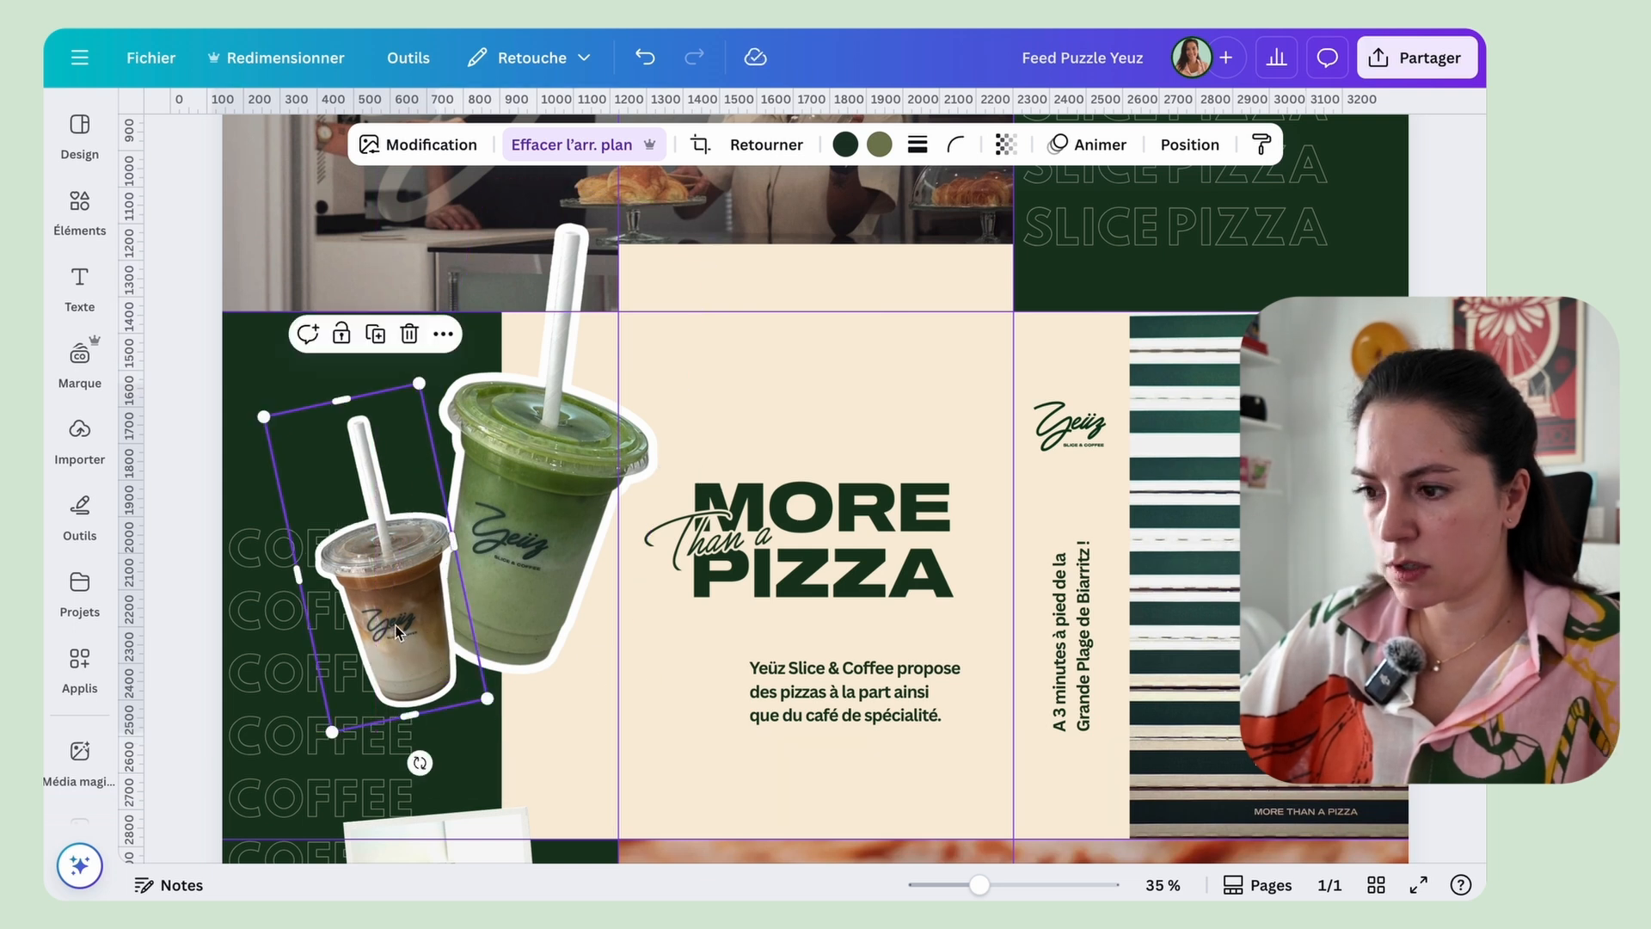
key("Right")
key("Right")
key("Right")
key("Right")
key("Right")
key("Right")
key("Right")
left_click(805, 654)
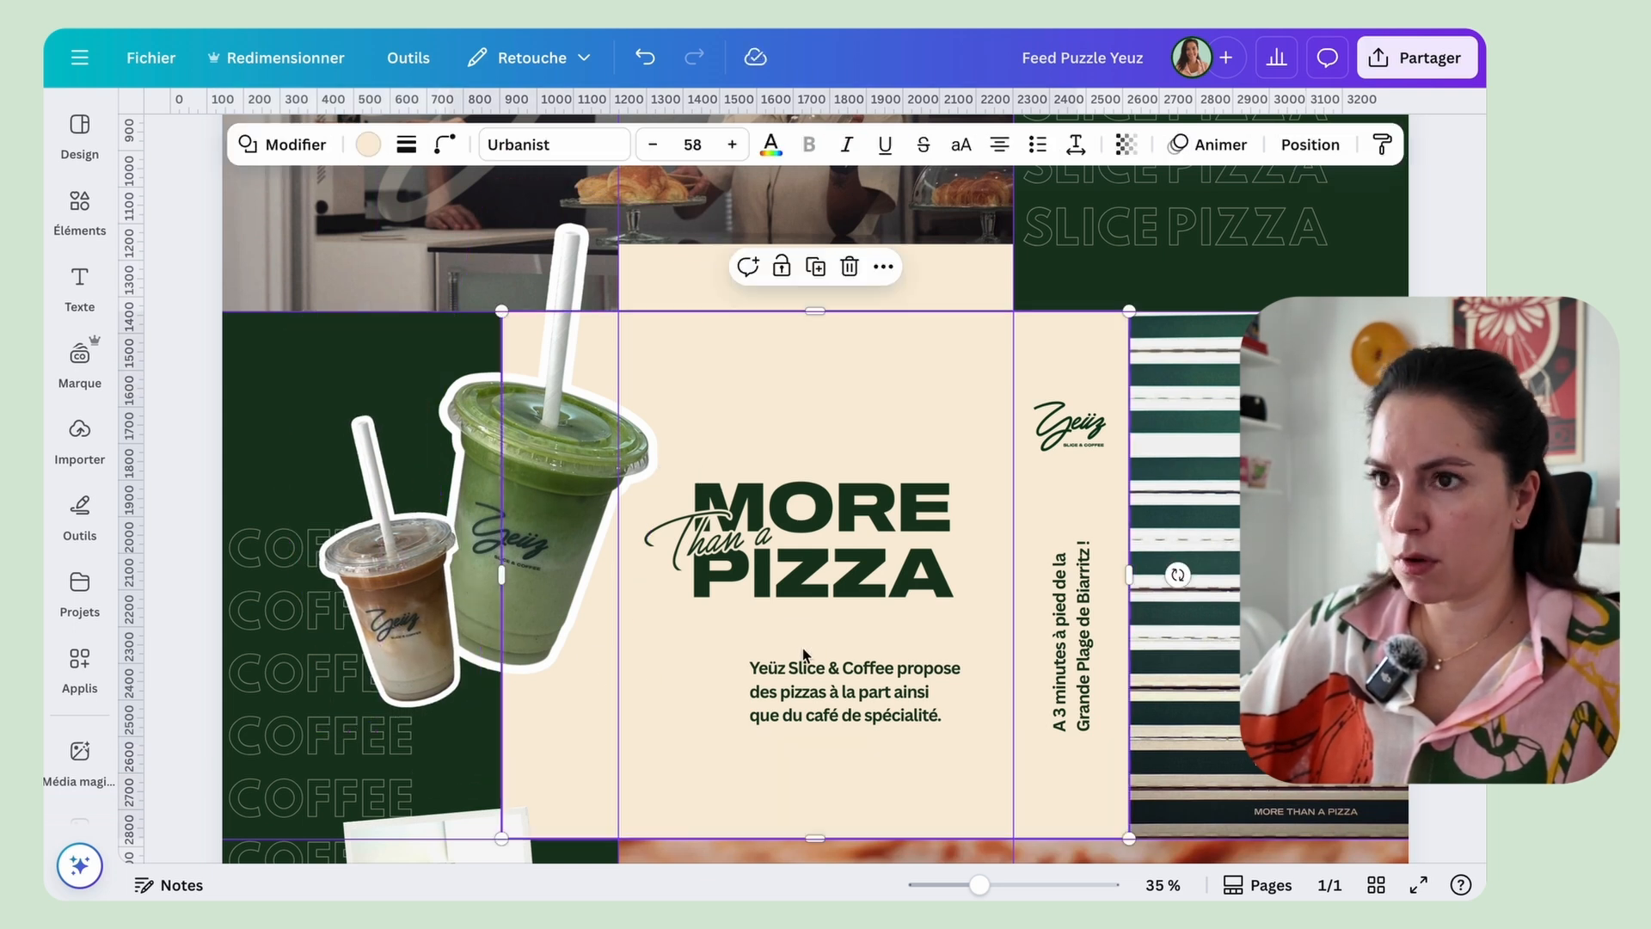
Step: Fine-tune the matcha cutout's position beside the iced coffee and review the whole feed
scroll(805, 654, "down", 4)
scroll(656, 834, "down", 2)
left_click(617, 660)
left_click_drag(630, 588, 643, 563)
left_click(673, 665)
scroll(667, 663, "up", 4)
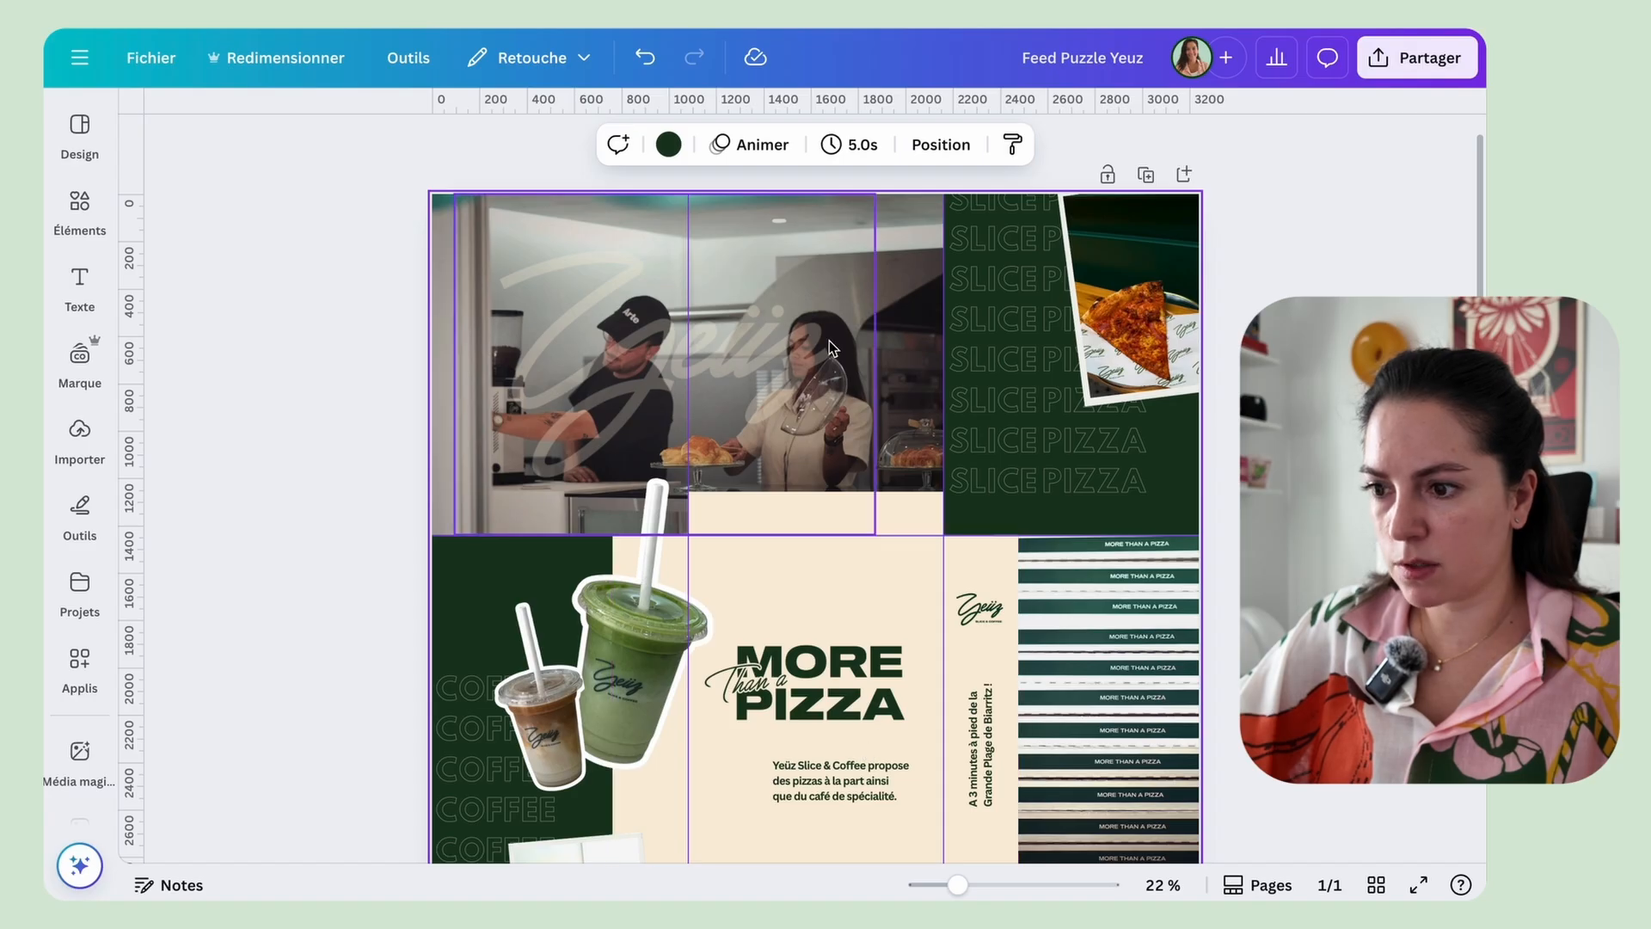
scroll(906, 568, "down", 5)
scroll(906, 563, "up", 1)
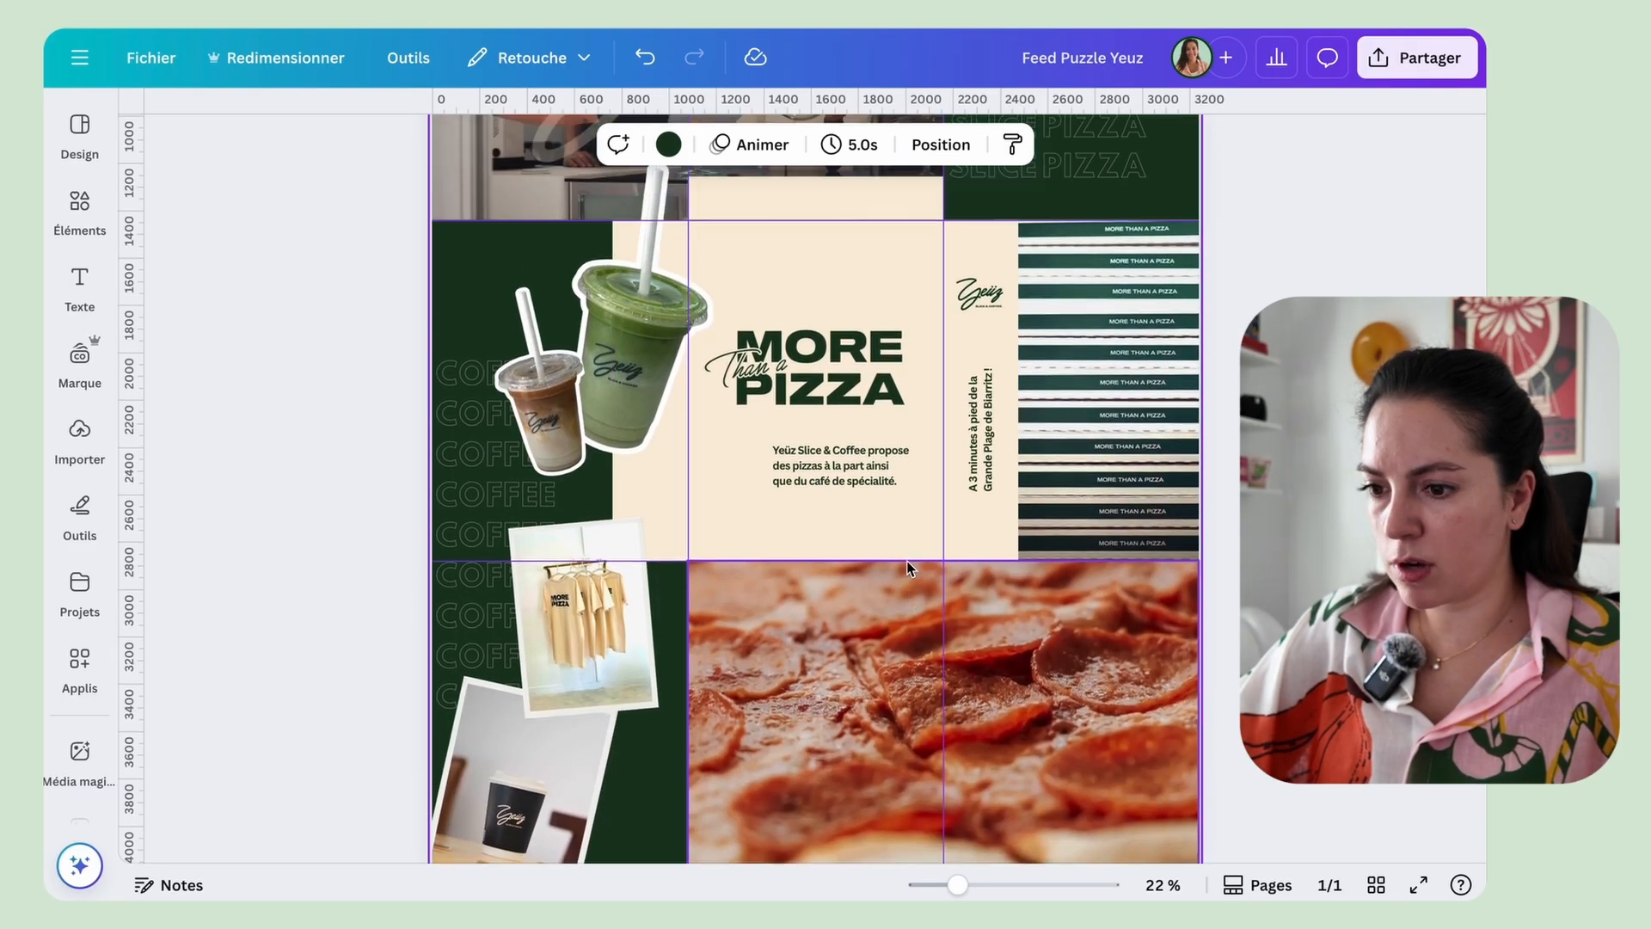
Step: Draw a rectangle and repeat it as a 3×3 grid over the bottom-row middle tile
left_click(80, 430)
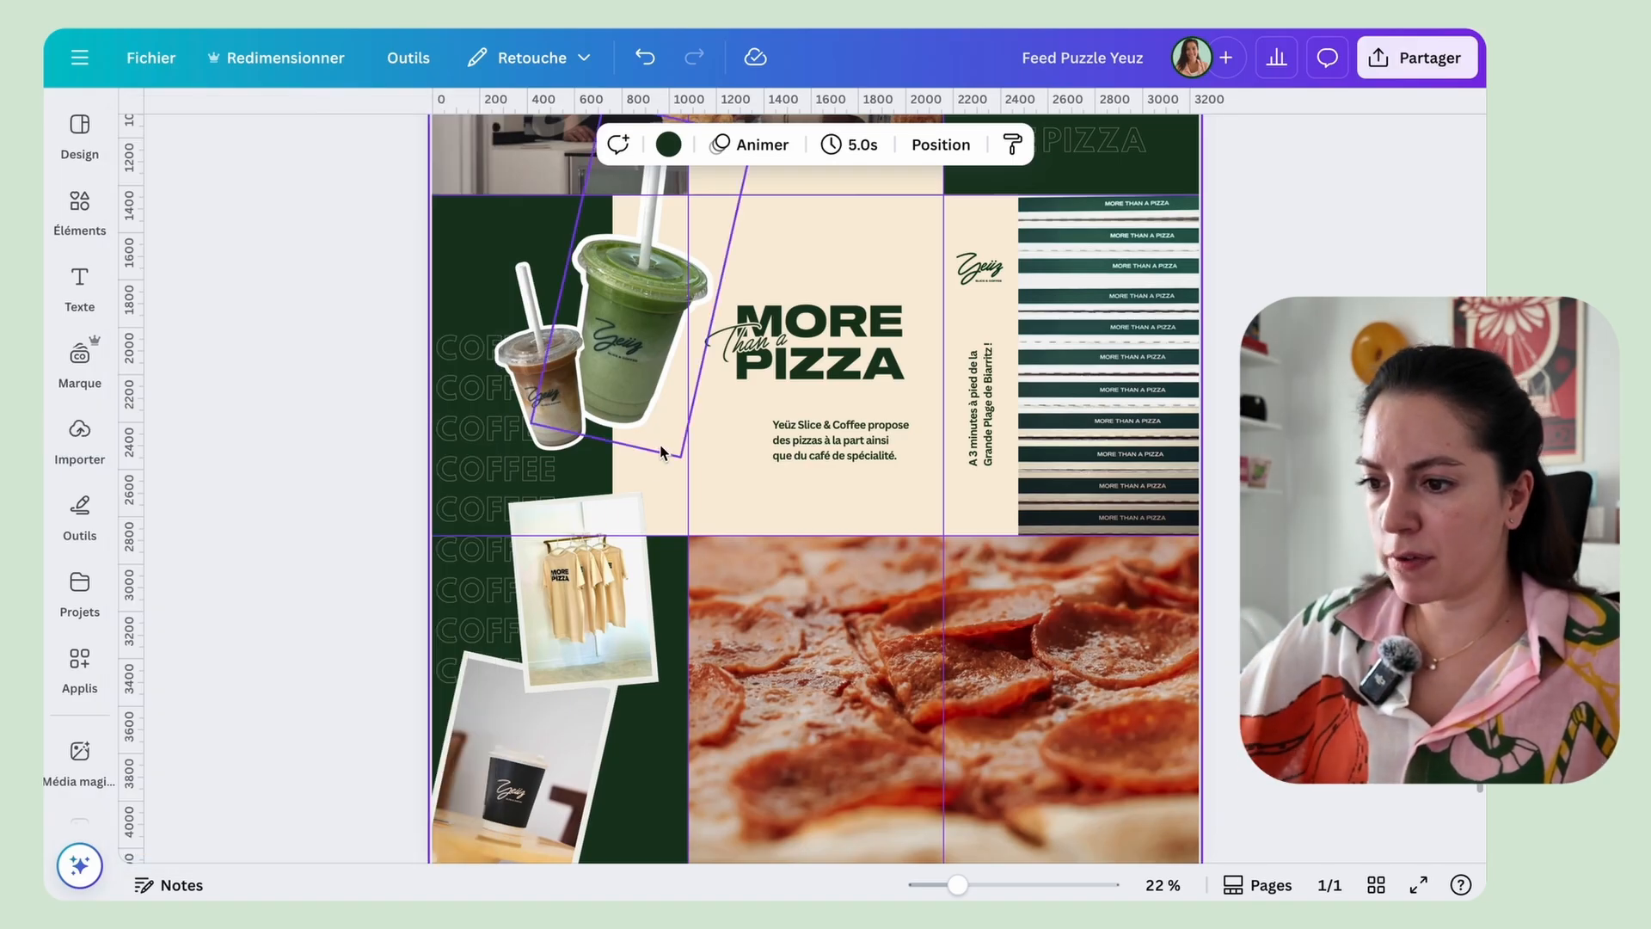
left_click(658, 471)
left_click(762, 617)
key("r")
left_click_drag(860, 303, 847, 589)
left_click_drag(918, 763, 765, 633)
scroll(764, 632, "down", 1)
Step: Select all nine grid rectangles and stretch them down to fill the full height of the middle tile
left_click_drag(742, 464, 880, 653)
left_click(873, 476, "shift")
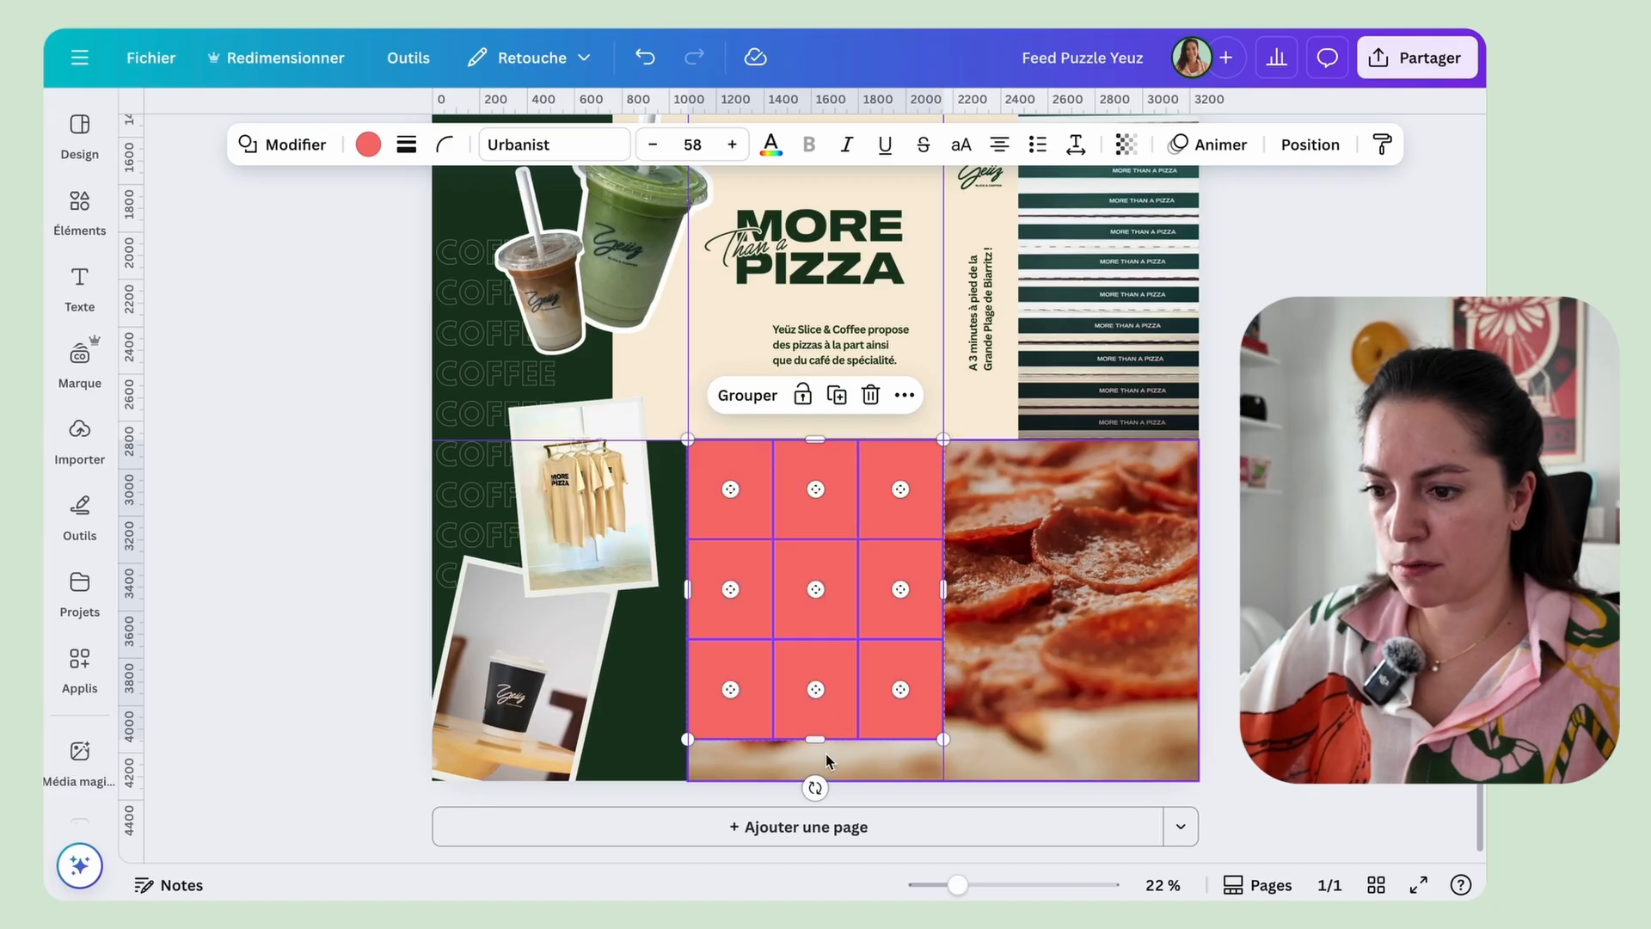
left_click_drag(815, 741, 815, 781)
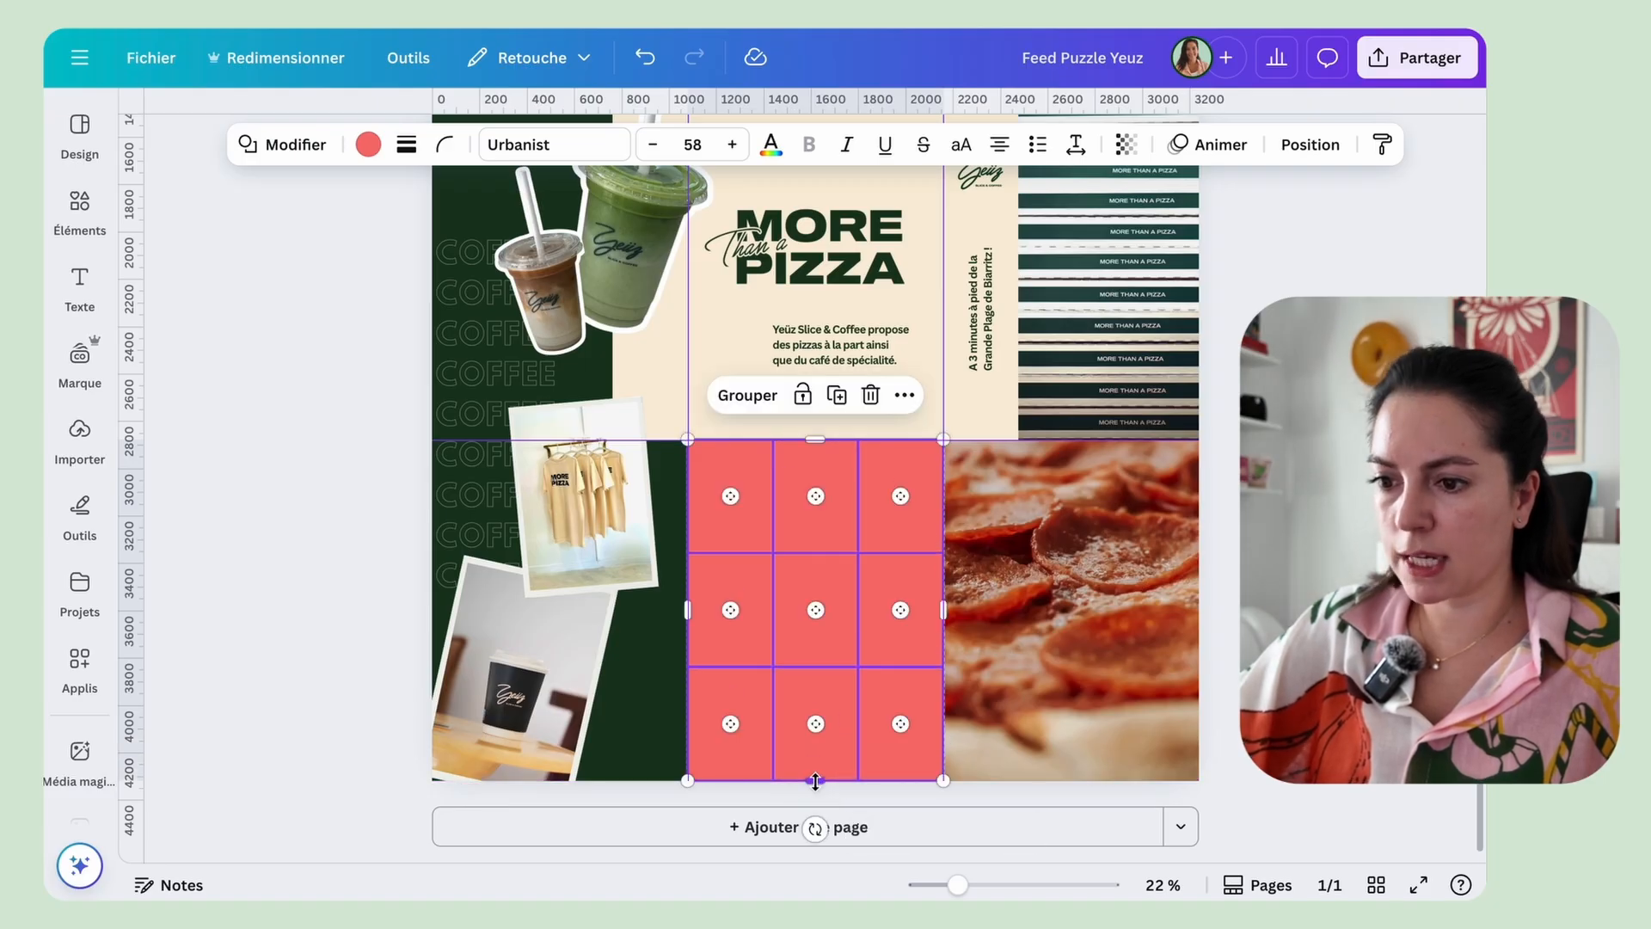
left_click(1049, 549)
Step: Nudge the bottom row of three rectangles up to close the gap beneath the middle row
left_click(698, 511)
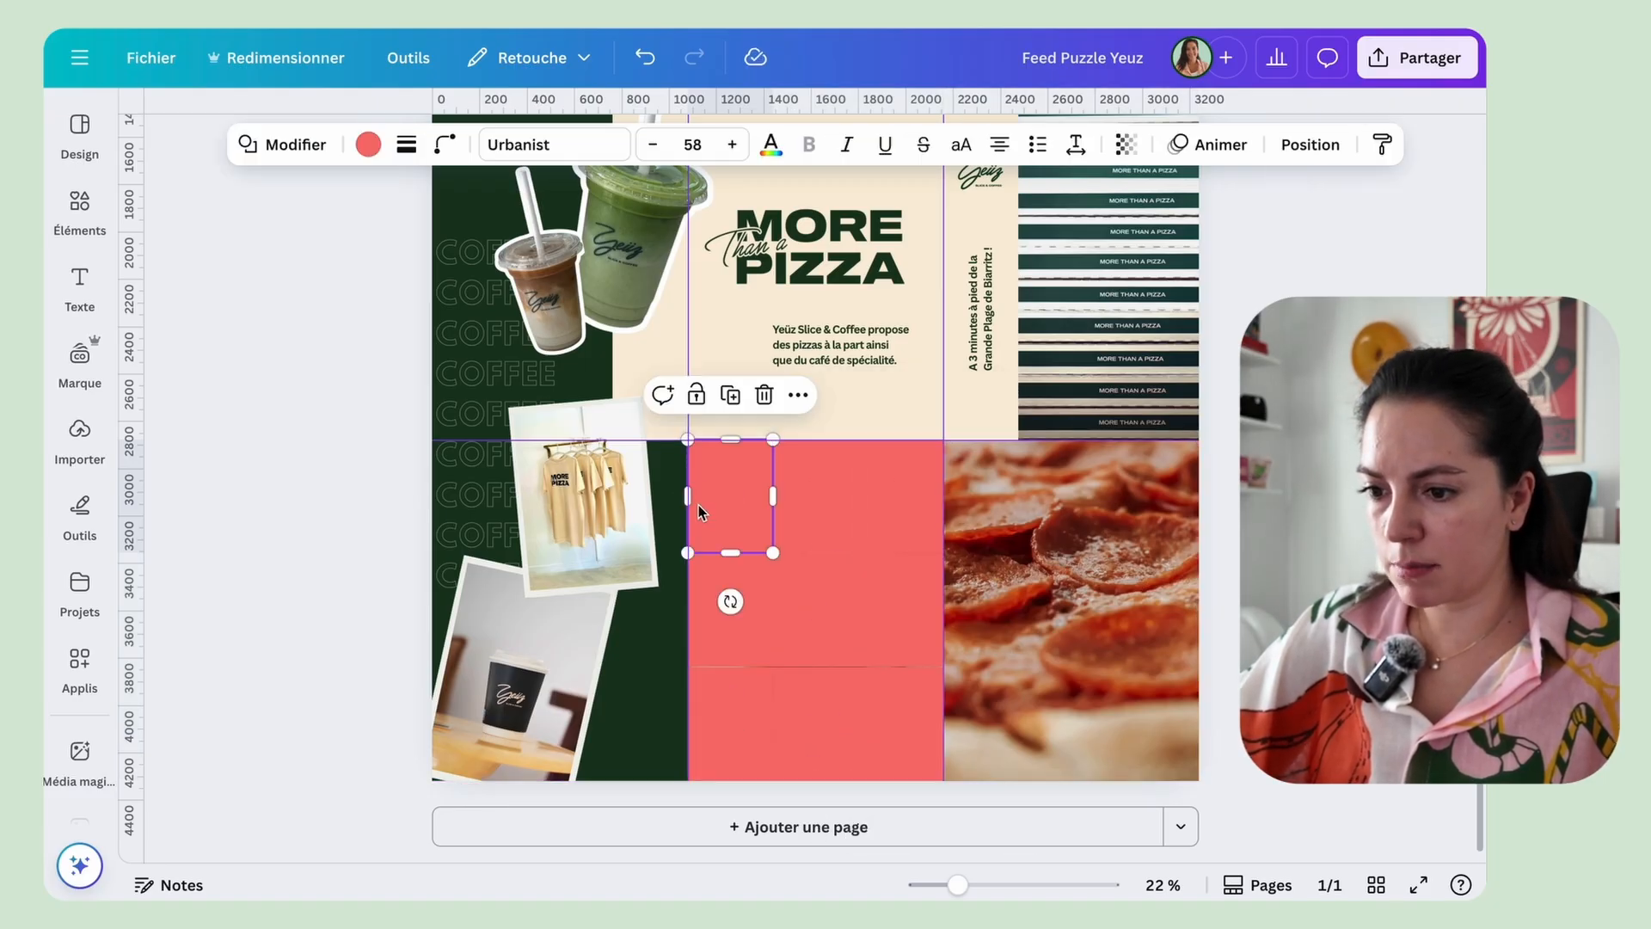
left_click(891, 708)
left_click(817, 707, "shift")
left_click(741, 701, "shift")
key("Up")
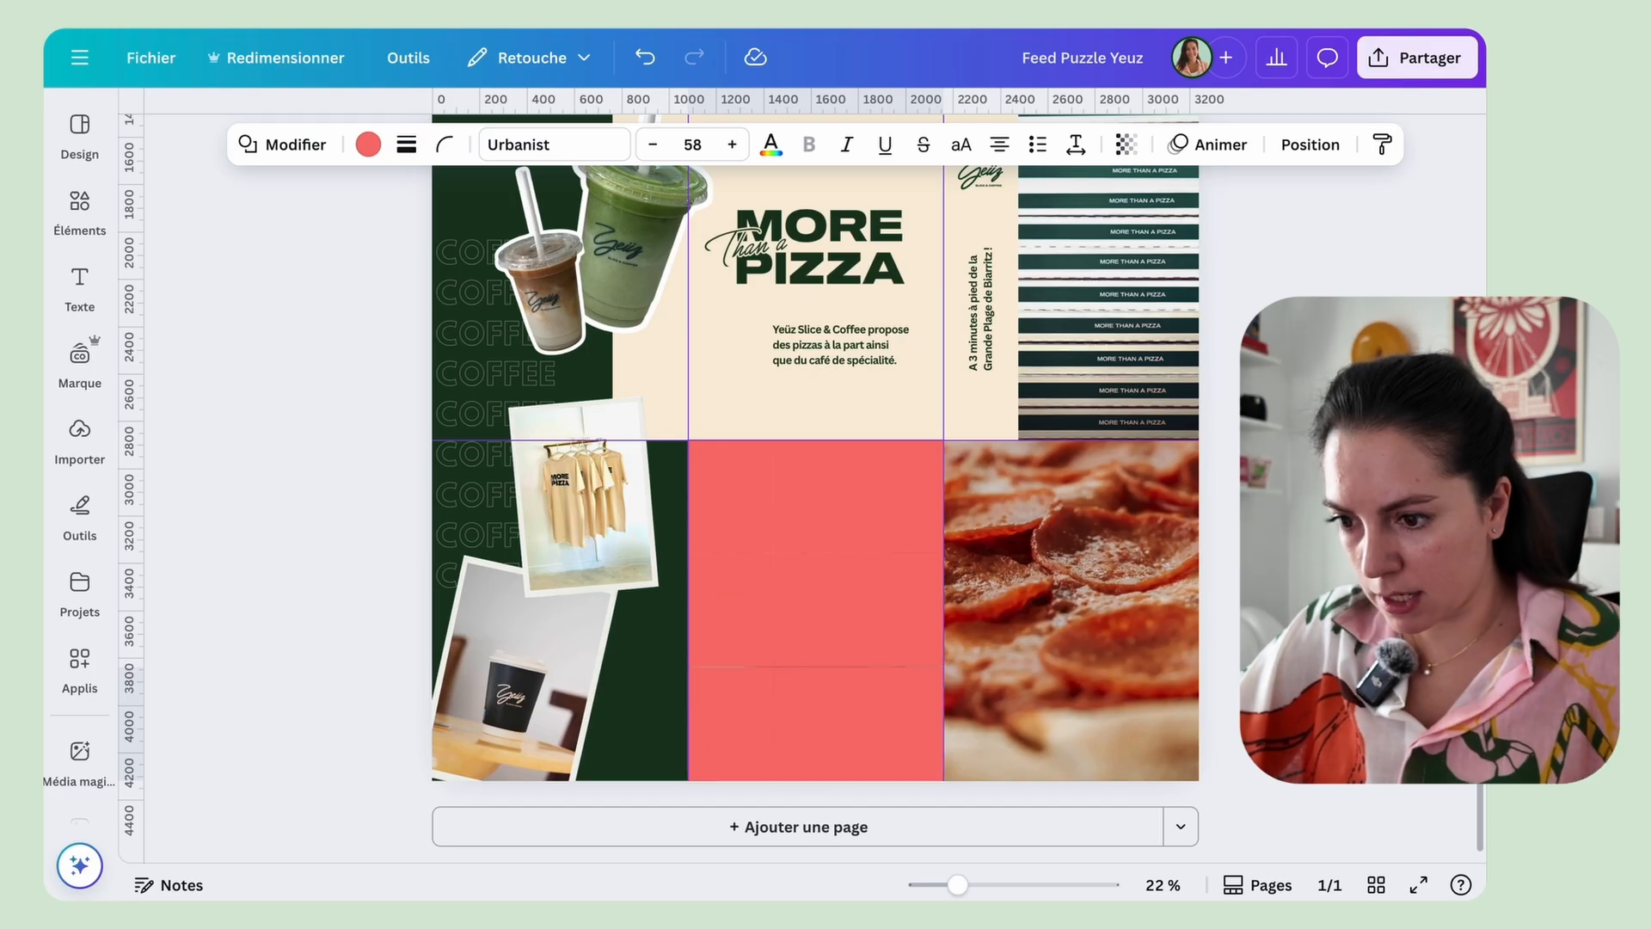
key("Up")
left_click(886, 639)
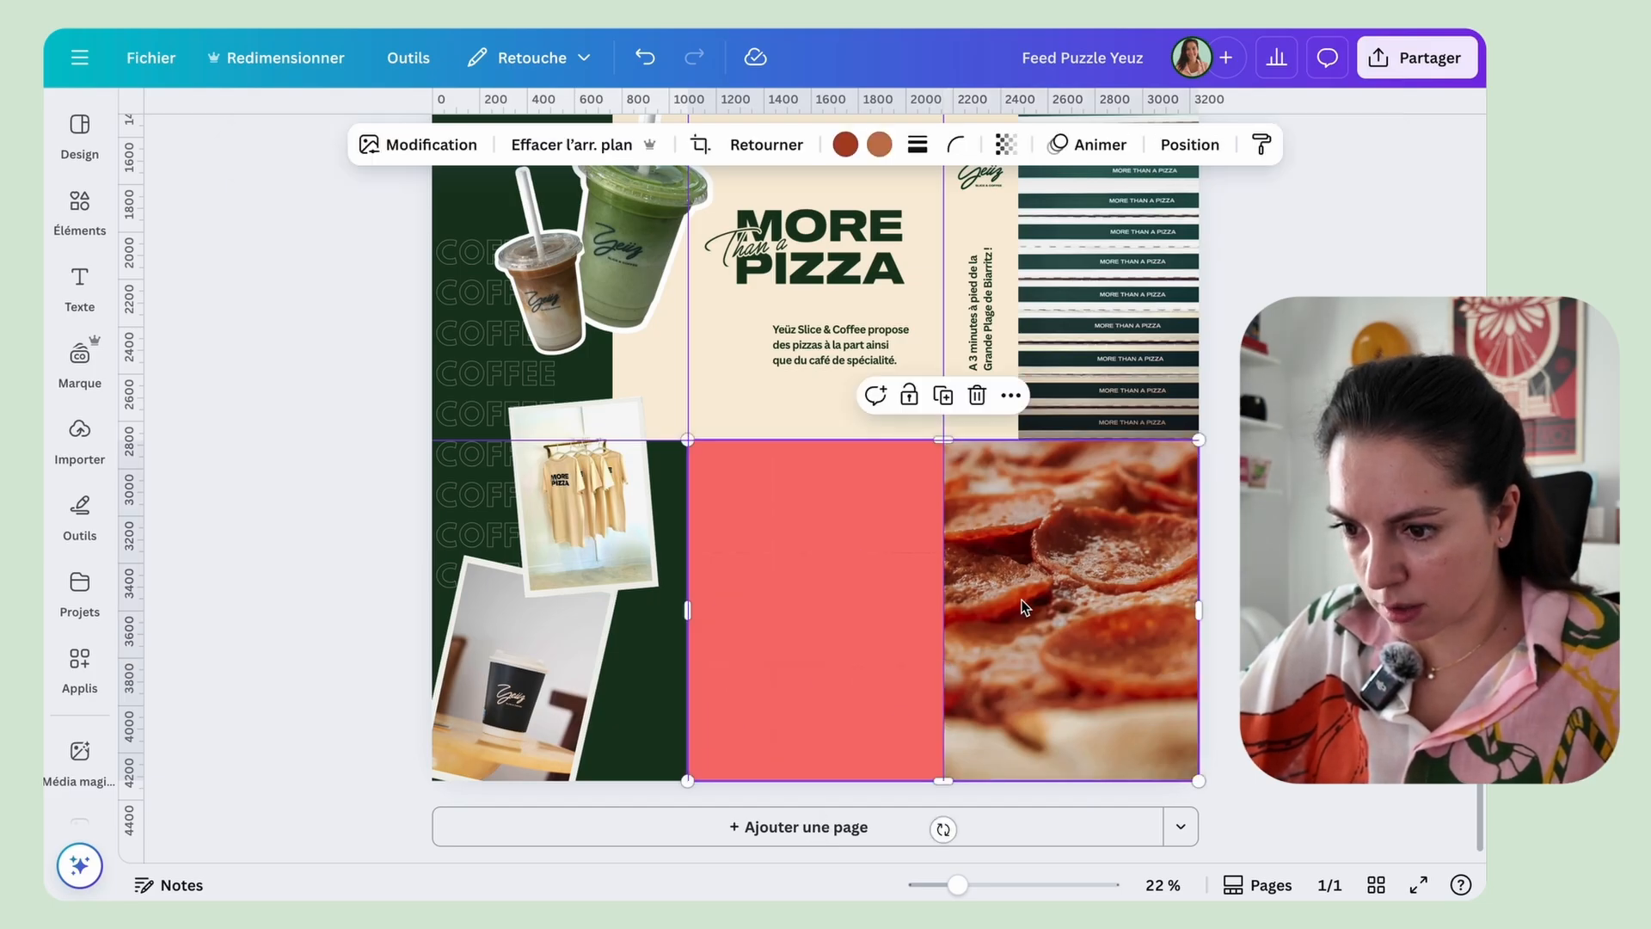
Step: Select all nine rectangles together and stretch them slightly down to meet the page's bottom edge
scroll(1004, 633, "up", 5)
scroll(1117, 658, "down", 3)
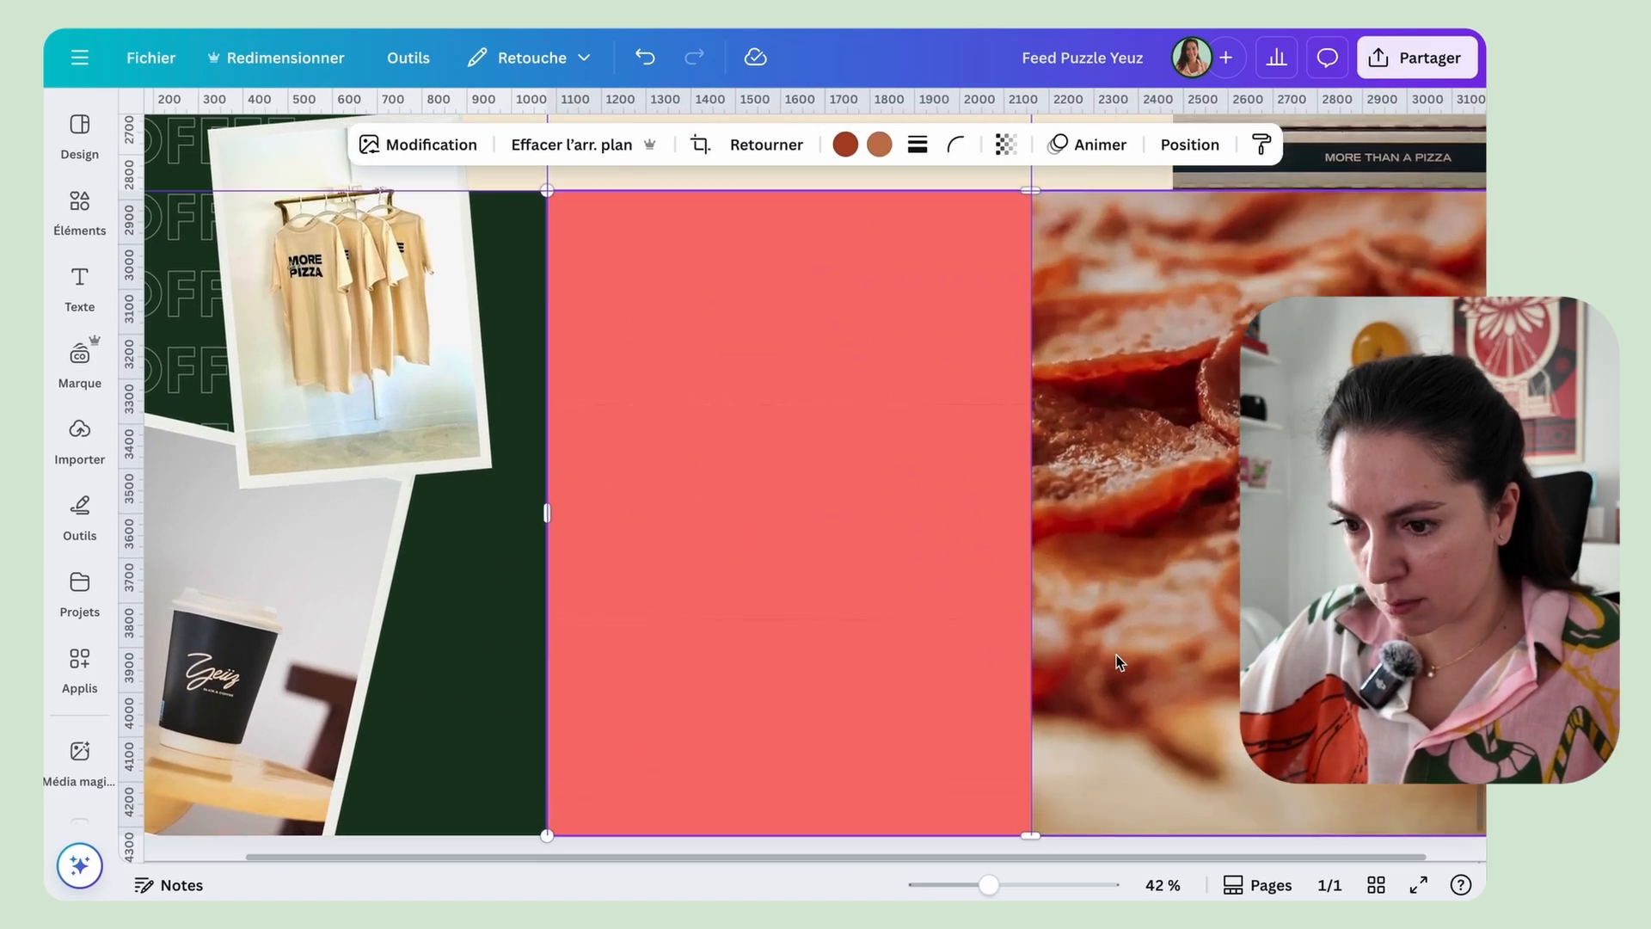
left_click(941, 731)
left_click(796, 663, "shift")
left_click(628, 680, "shift")
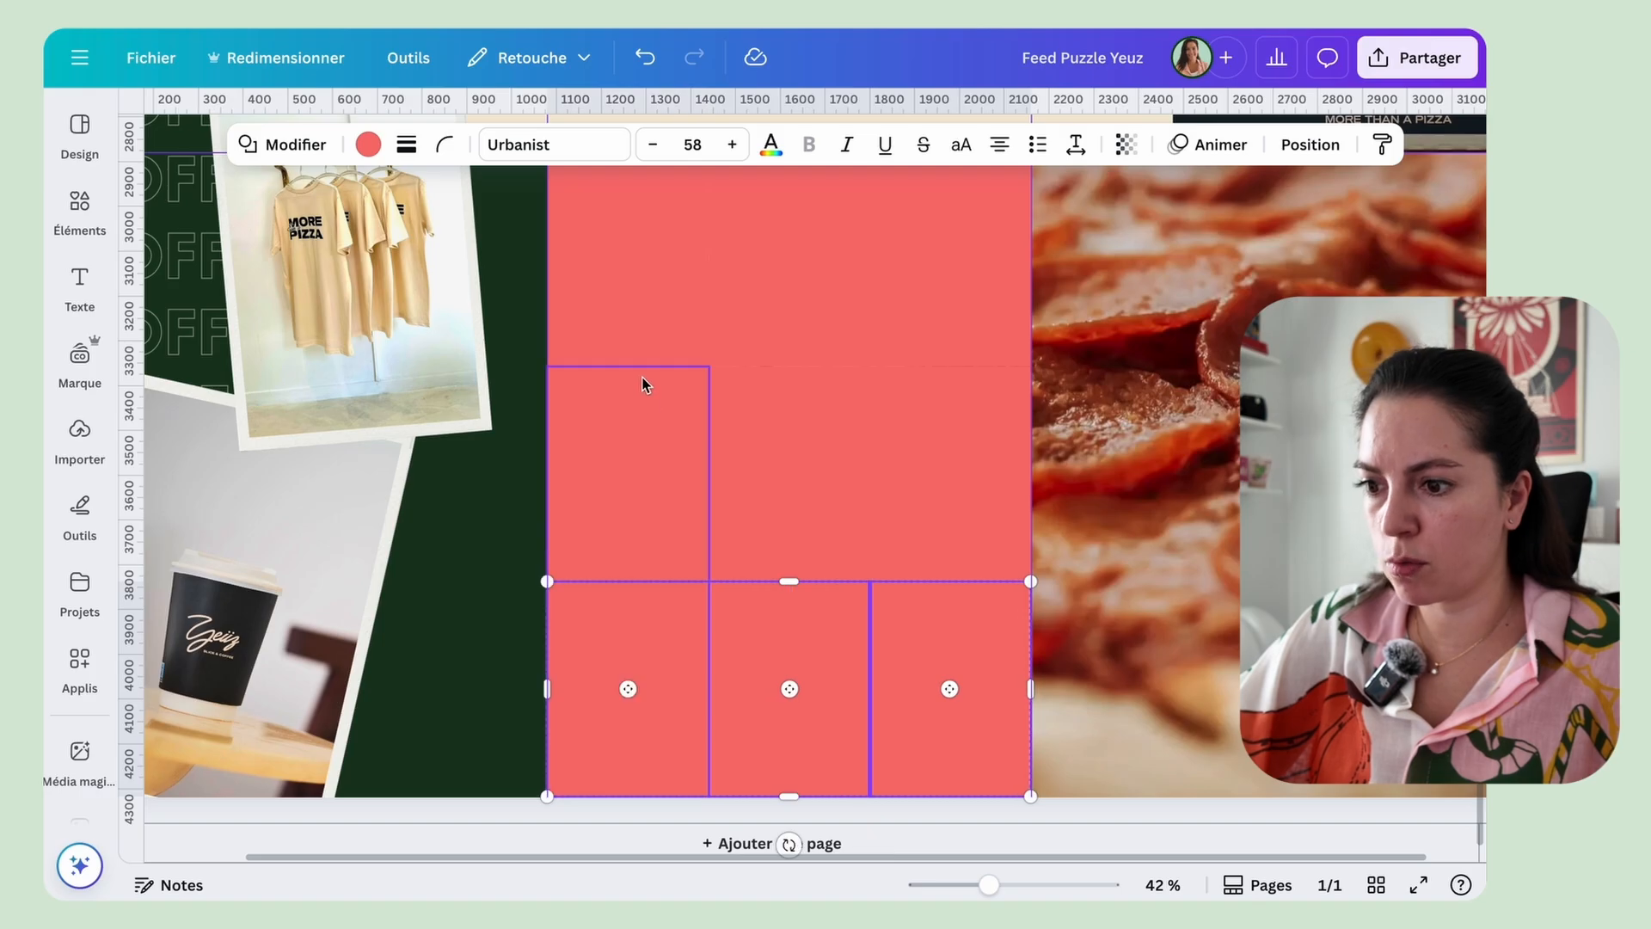
left_click(753, 415, "shift")
left_click(933, 421, "shift")
left_click(937, 306, "shift")
left_click(791, 297, "shift")
left_click(660, 298, "shift")
mouse_move(791, 794)
left_mouse_down()
mouse_move(788, 780)
mouse_move(792, 797)
left_mouse_up()
left_click(1124, 608)
scroll(1018, 548, "down", 3)
Step: Colour the grid's four corner rectangles and the centre one in the document's dark green
left_click(701, 387)
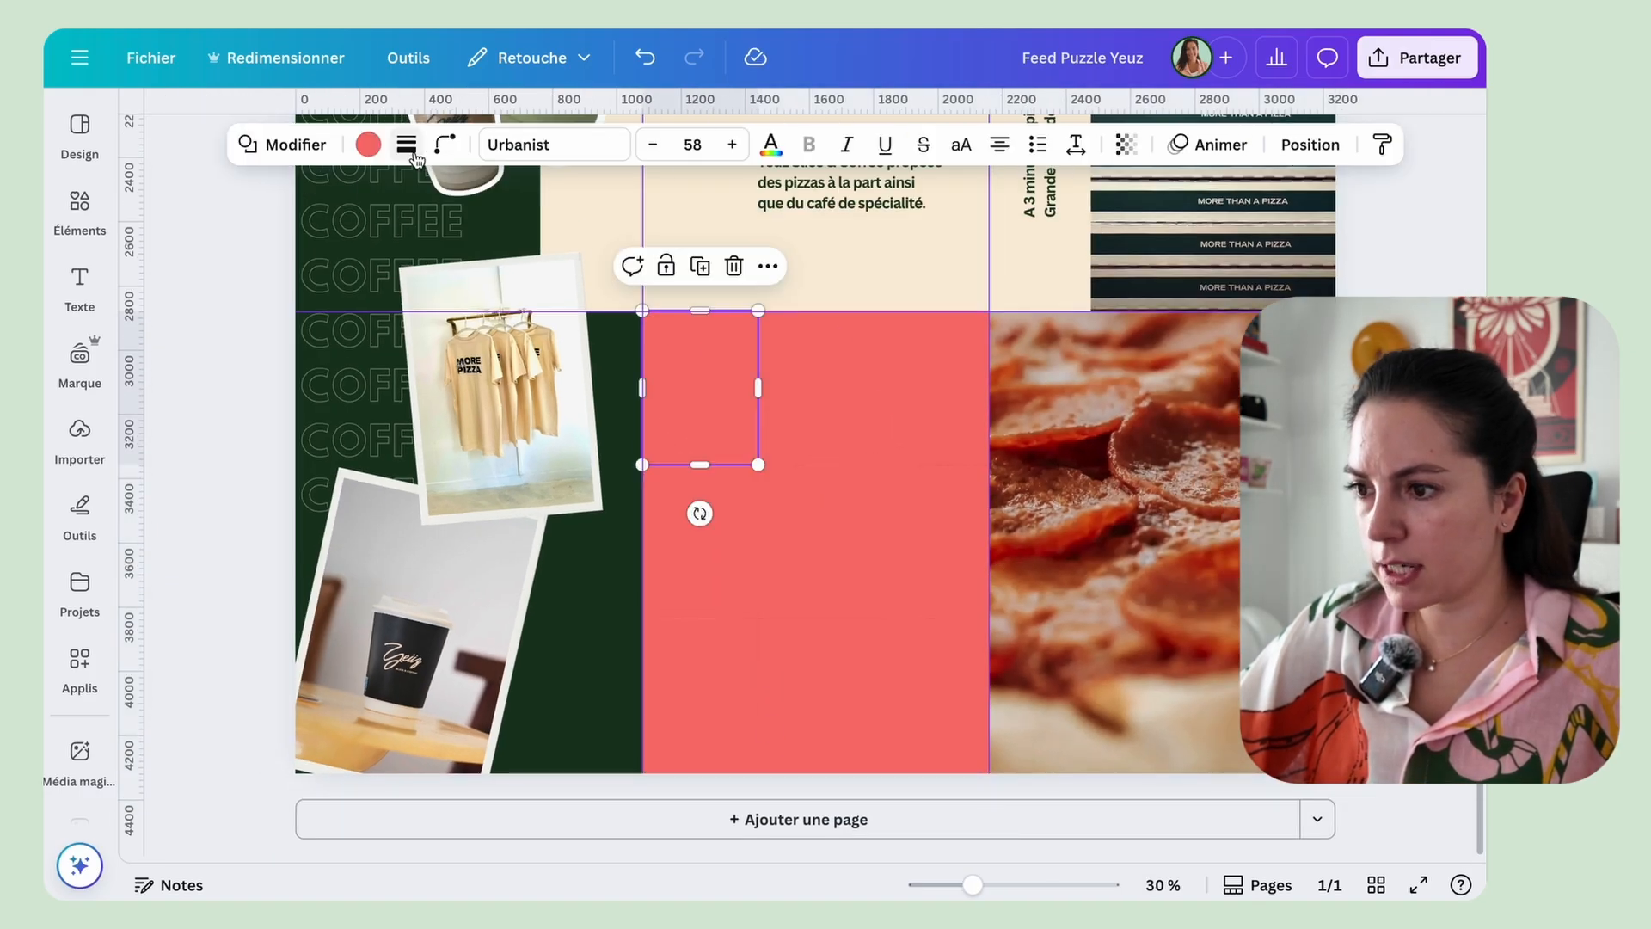
left_click(368, 143)
left_click(309, 365)
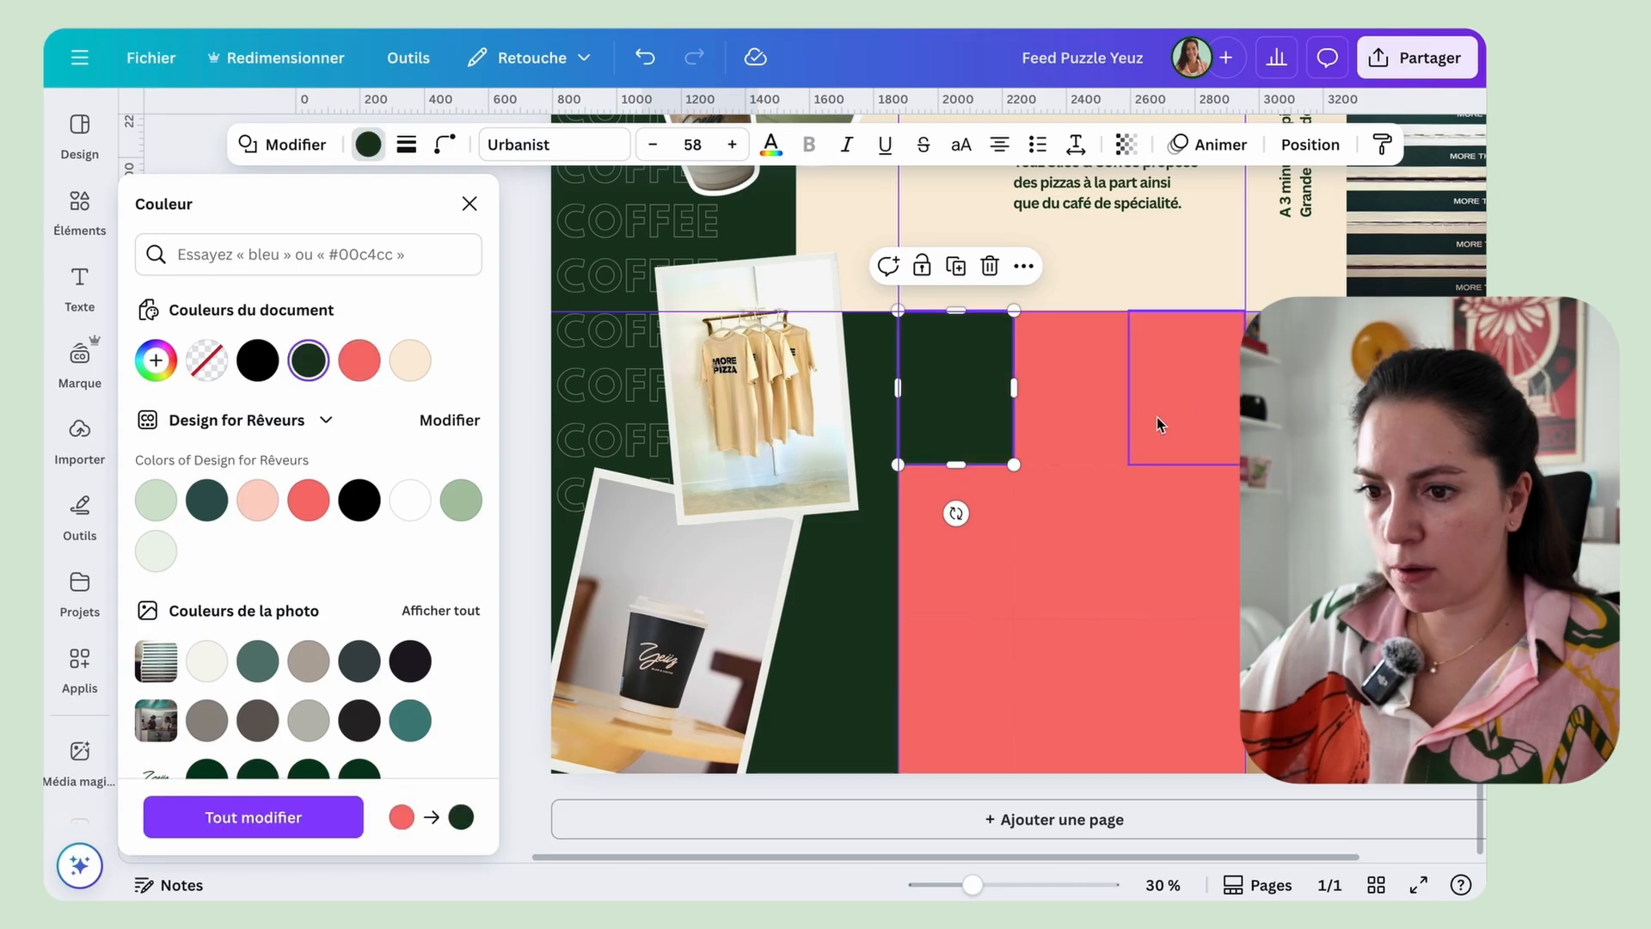
left_click(1157, 418)
Step: Colour the remaining four red rectangles in the document's cream to complete the checkerboard
left_click(1055, 394)
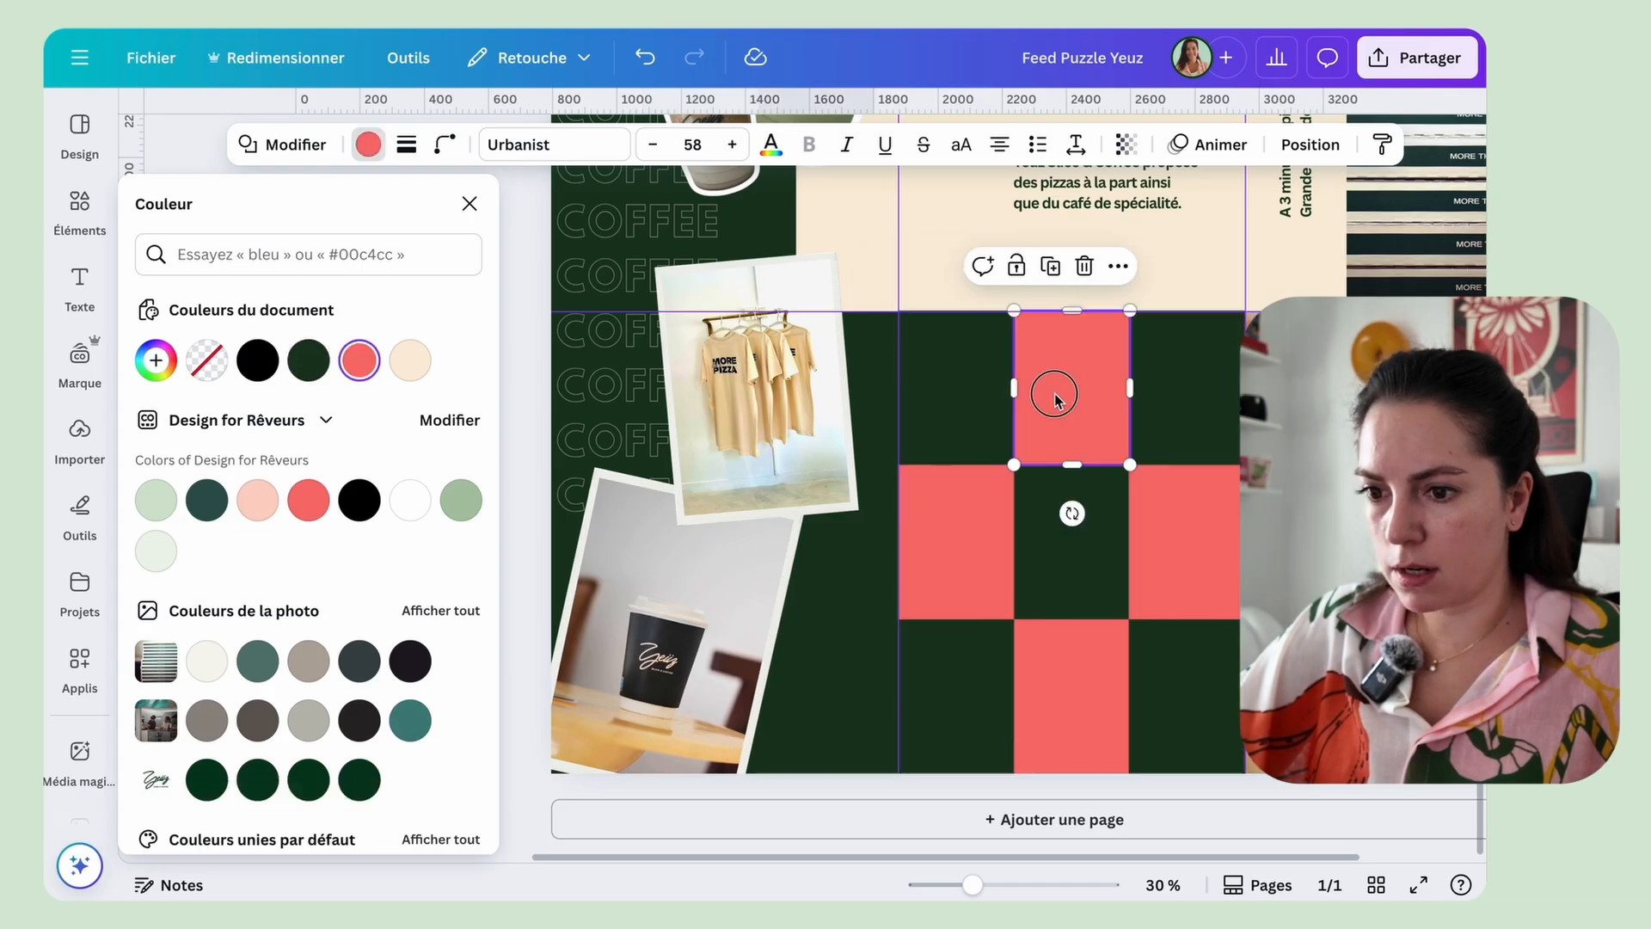
left_click(984, 521, "shift")
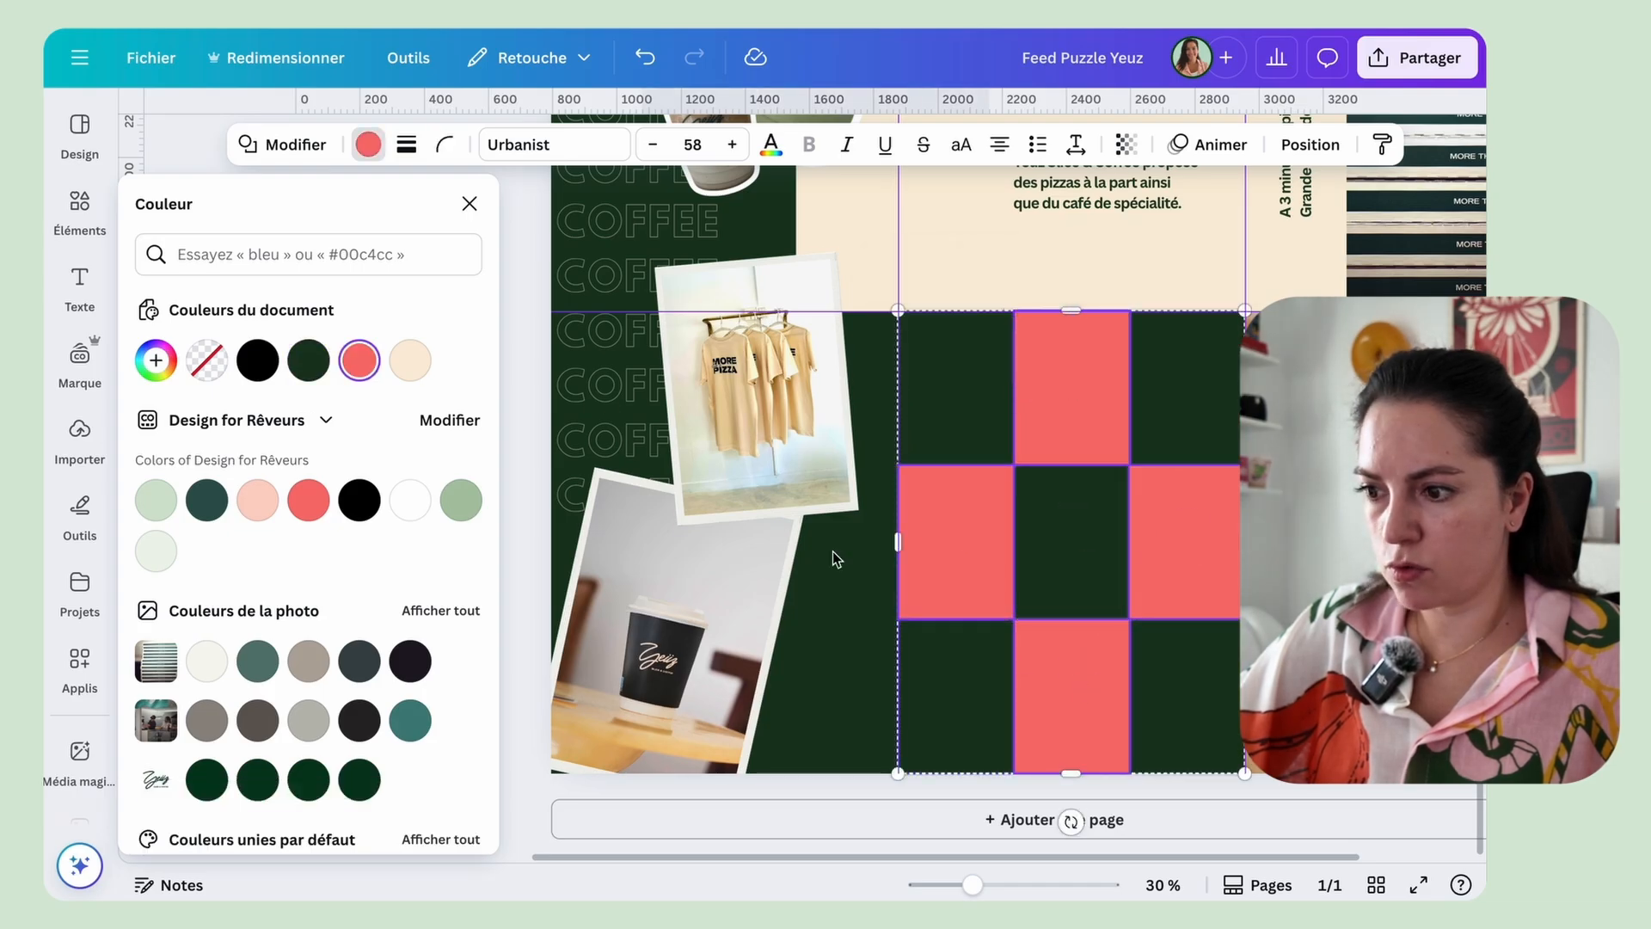
left_click(409, 363)
left_click(1271, 533)
scroll(1138, 531, "right", 2)
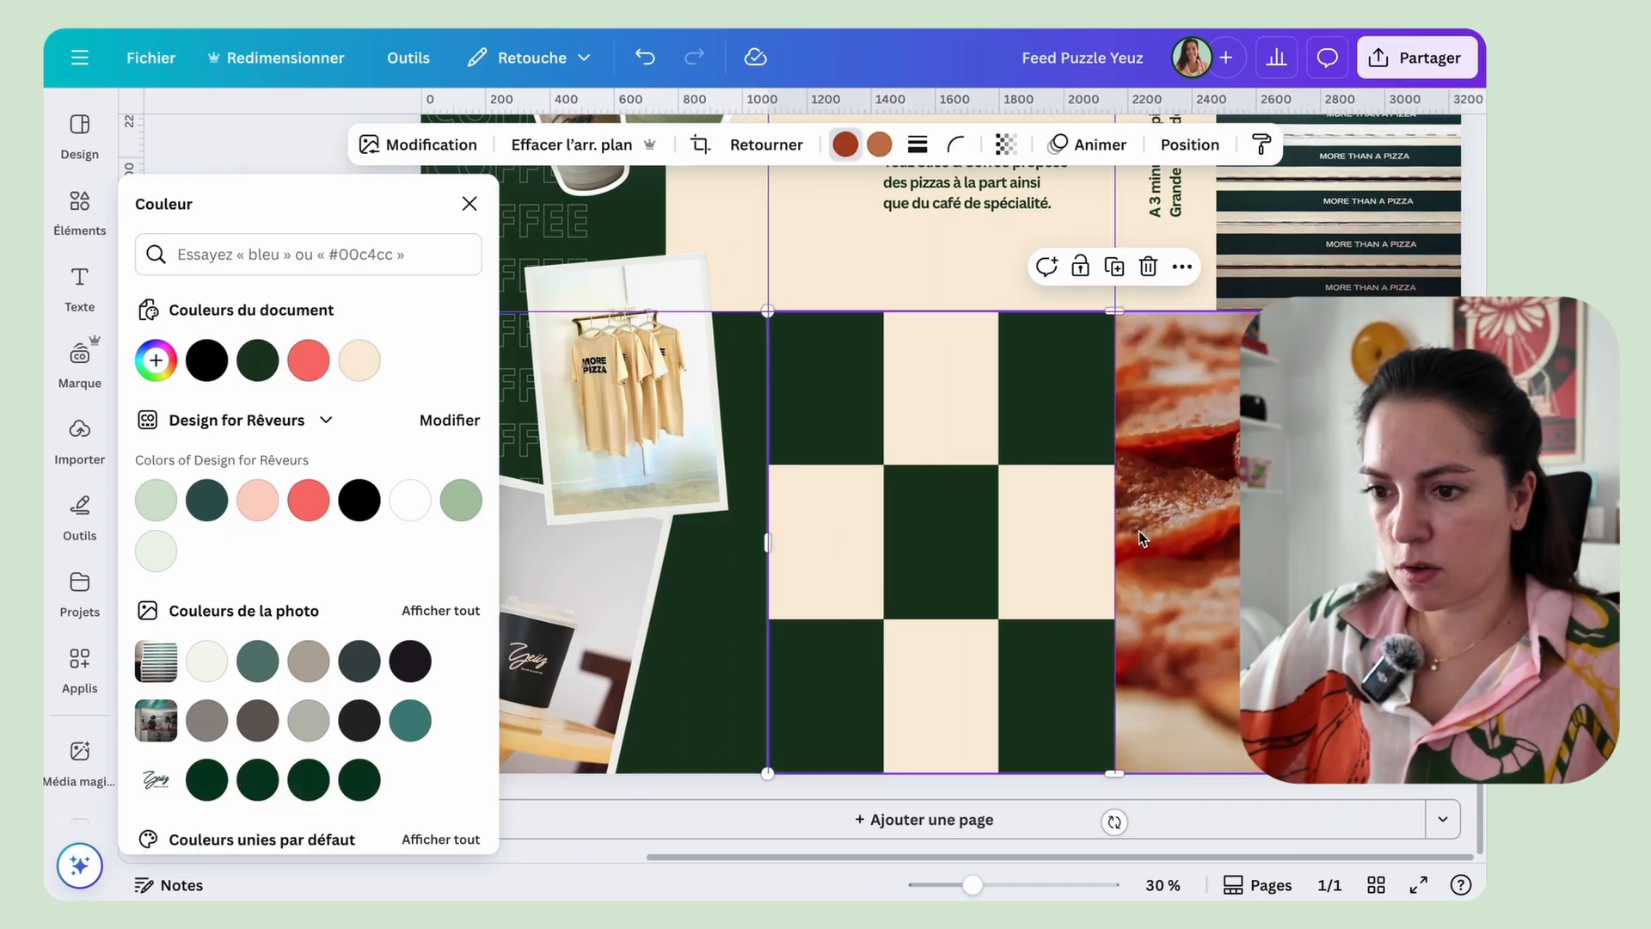
Step: Delete the checkerboard's centre dark green rectangle and shift the pizza photo slightly up within its crop frame
left_click(954, 529)
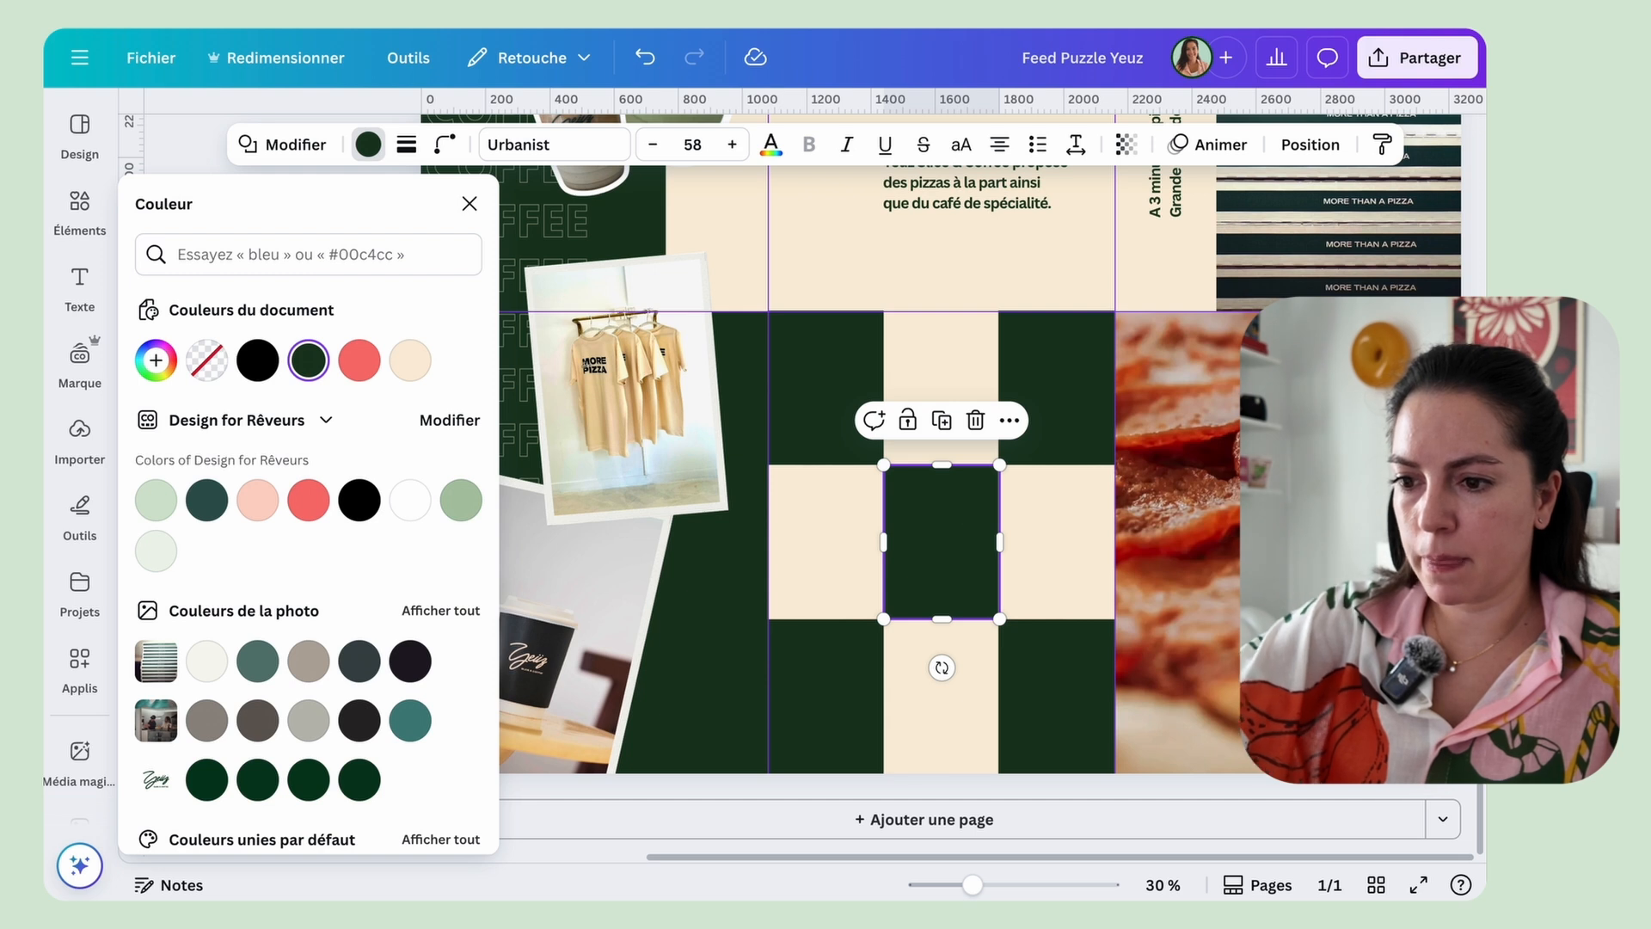
key("Delete")
double_click(1152, 518)
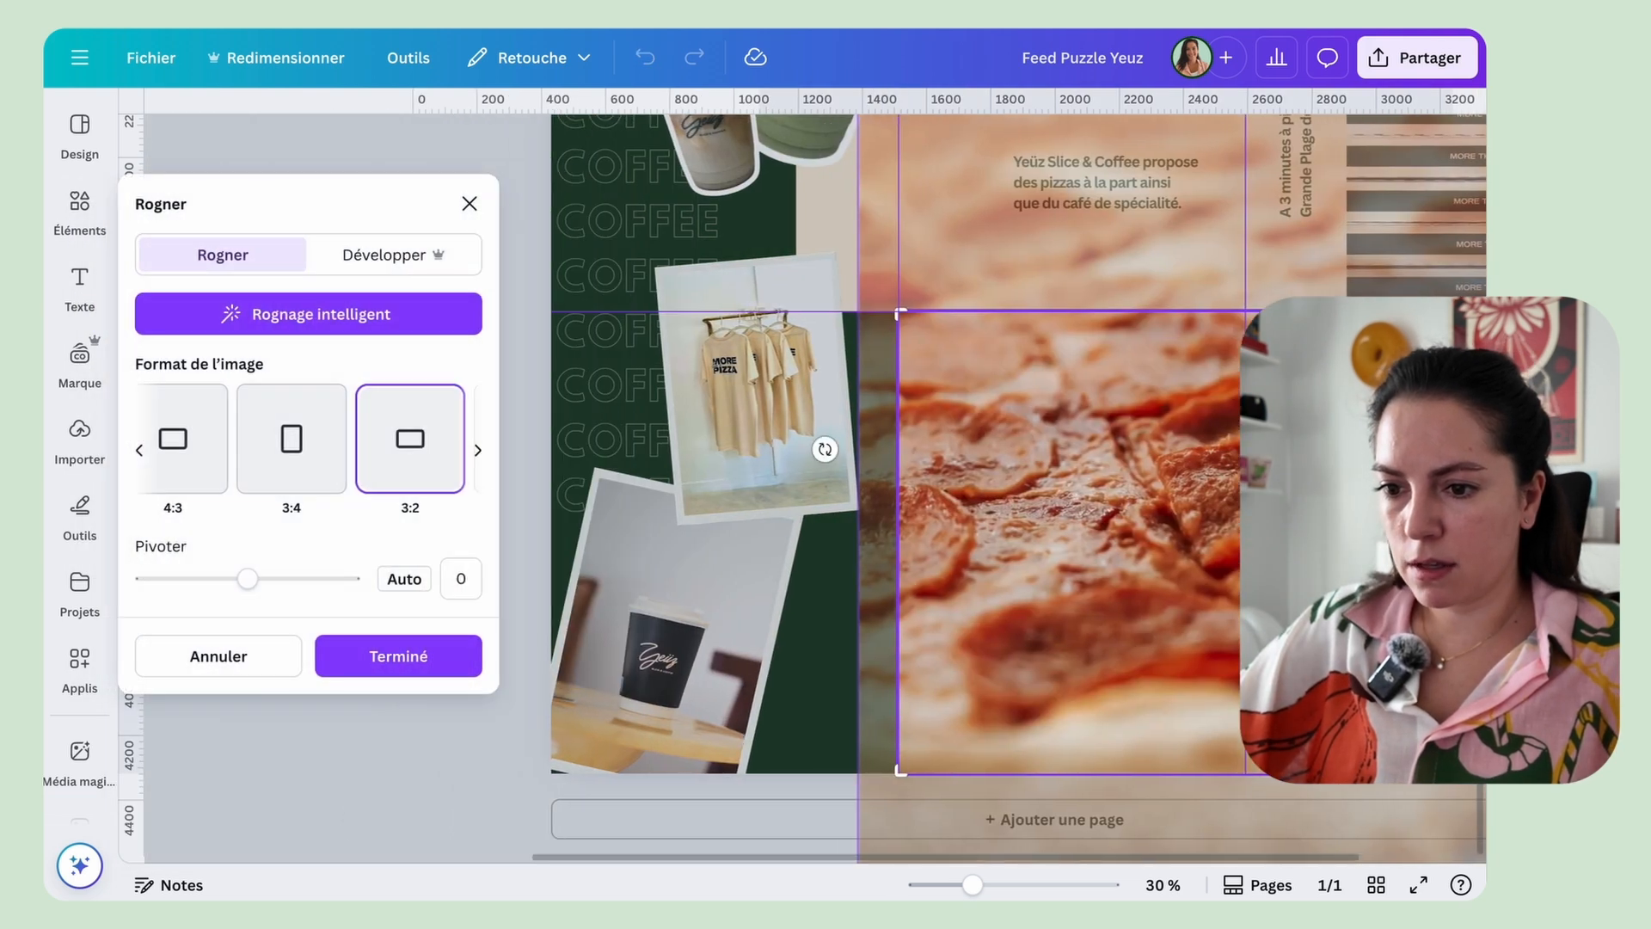
scroll(1198, 517, "down", 4)
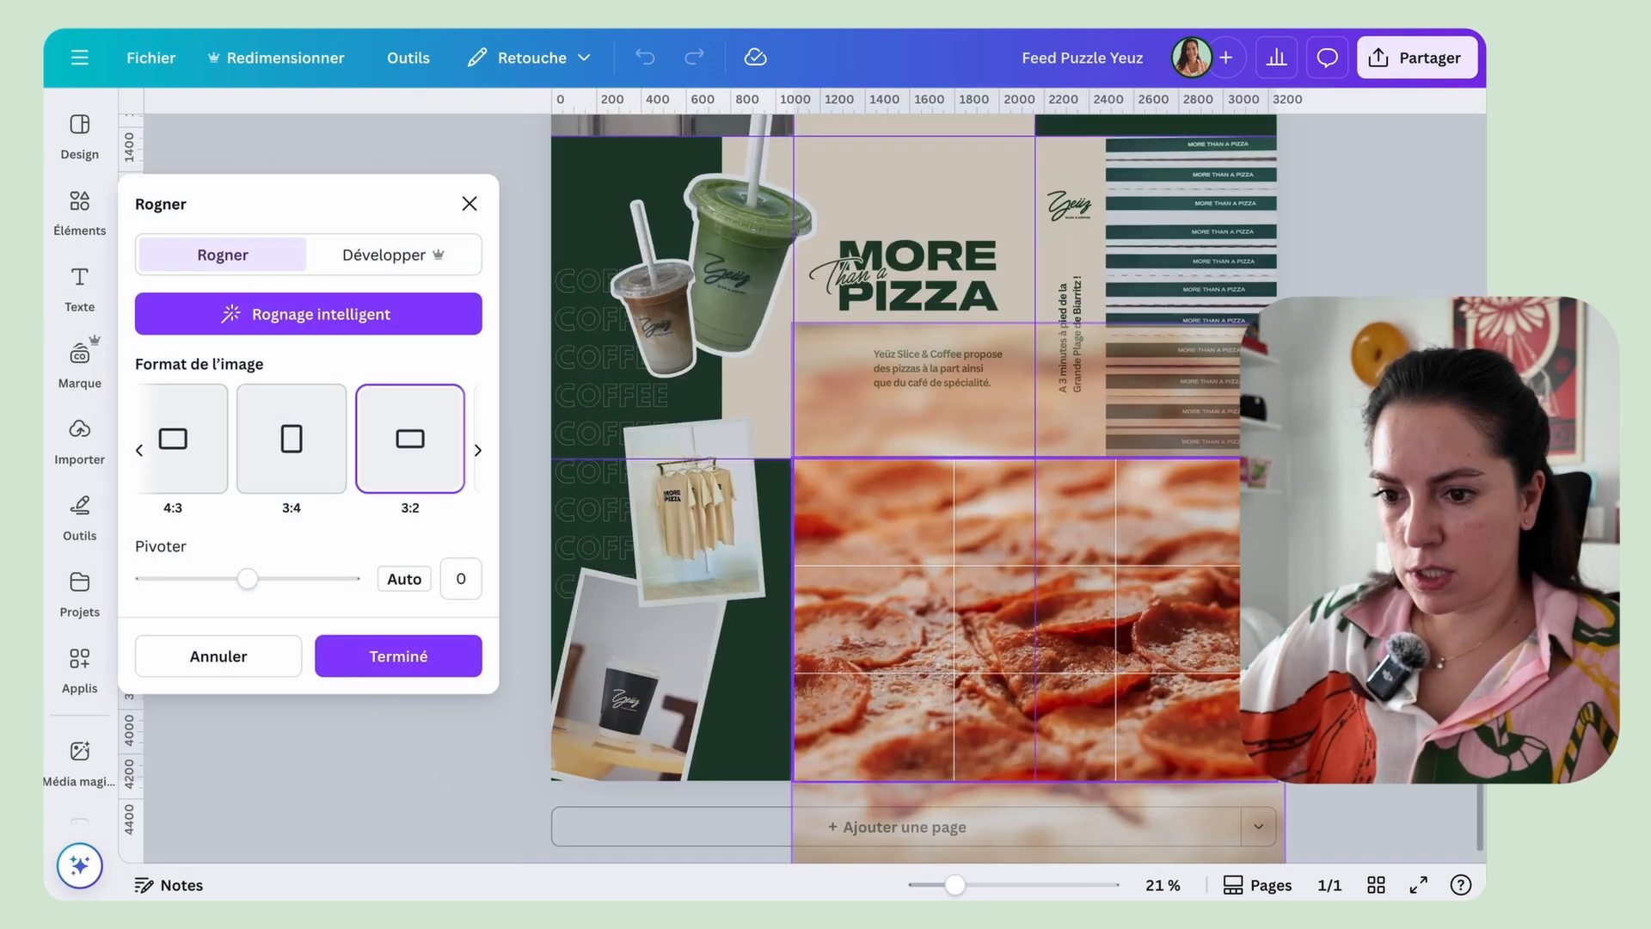
left_click_drag(1150, 653, 1153, 637)
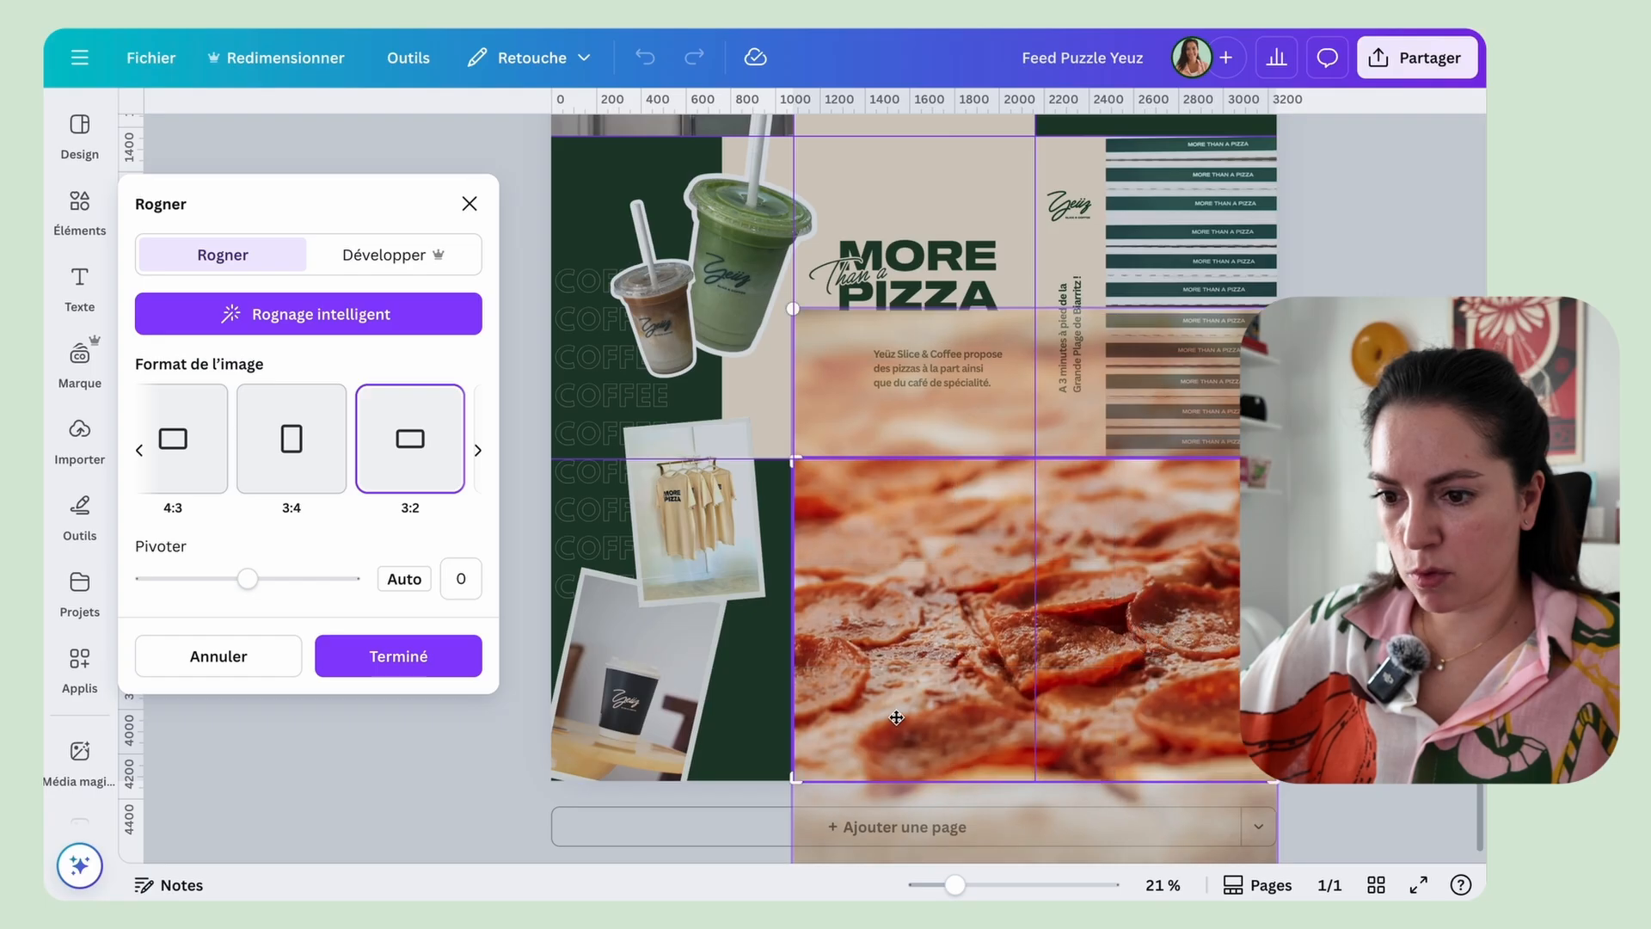
scroll(902, 705, "down", 2)
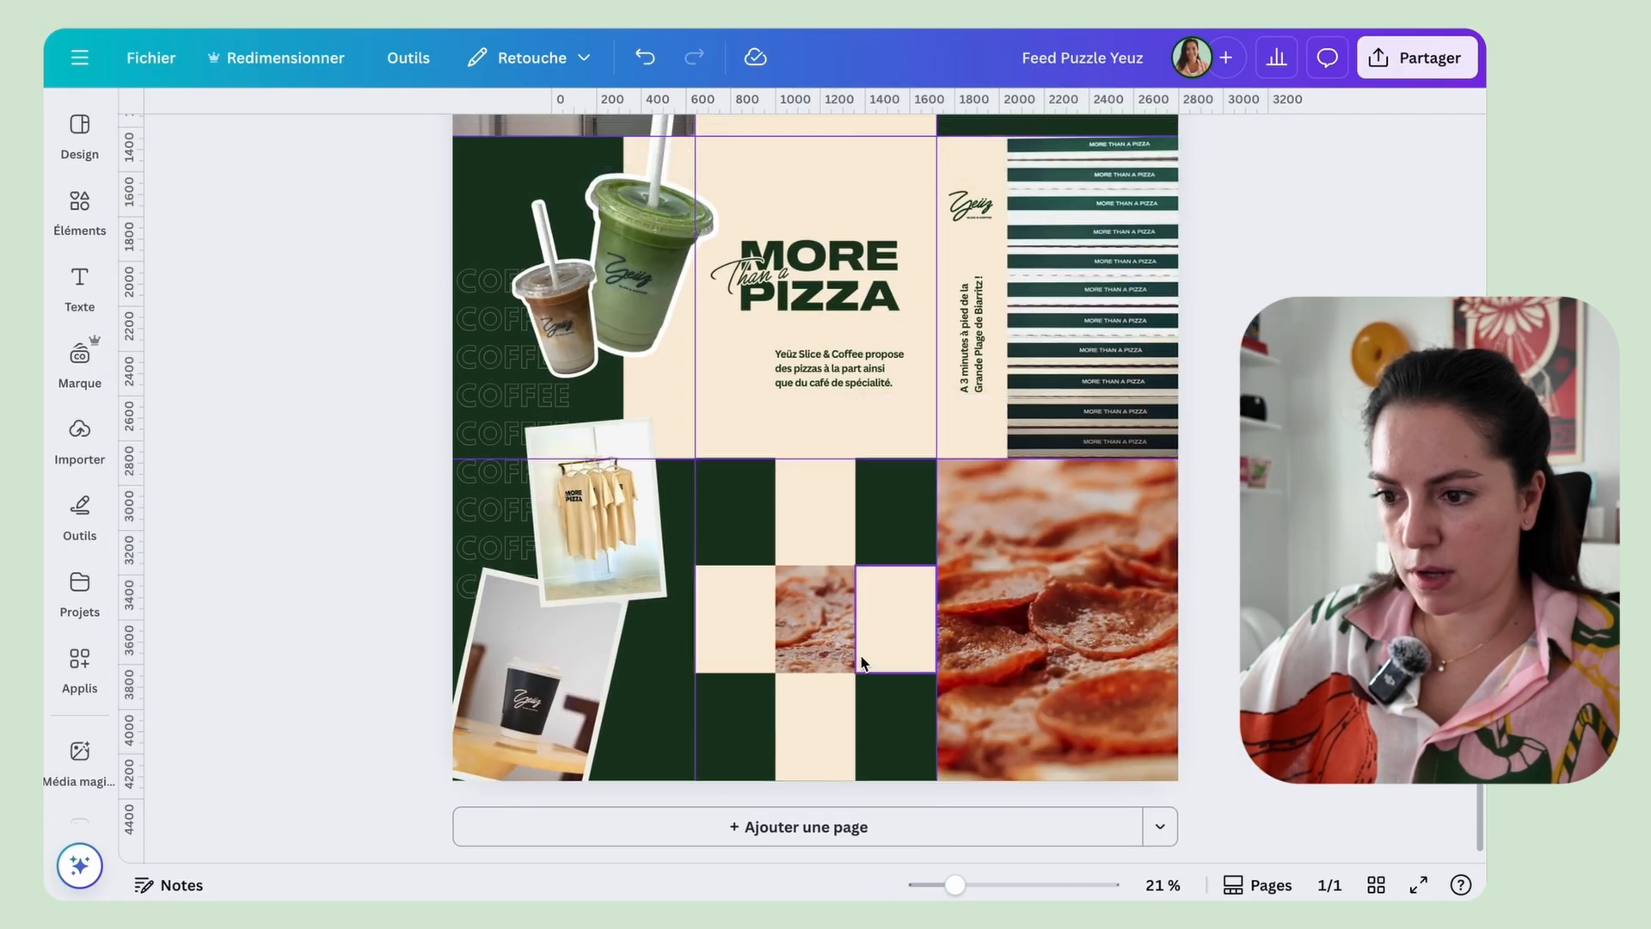
Step: Copy a dark green rectangle onto the pizza photo, directly beside the checkerboard's middle row
left_click_drag(910, 507, 984, 608)
scroll(937, 668, "up", 5)
left_click_drag(1109, 616, 1107, 615)
scroll(1186, 621, "down", 5)
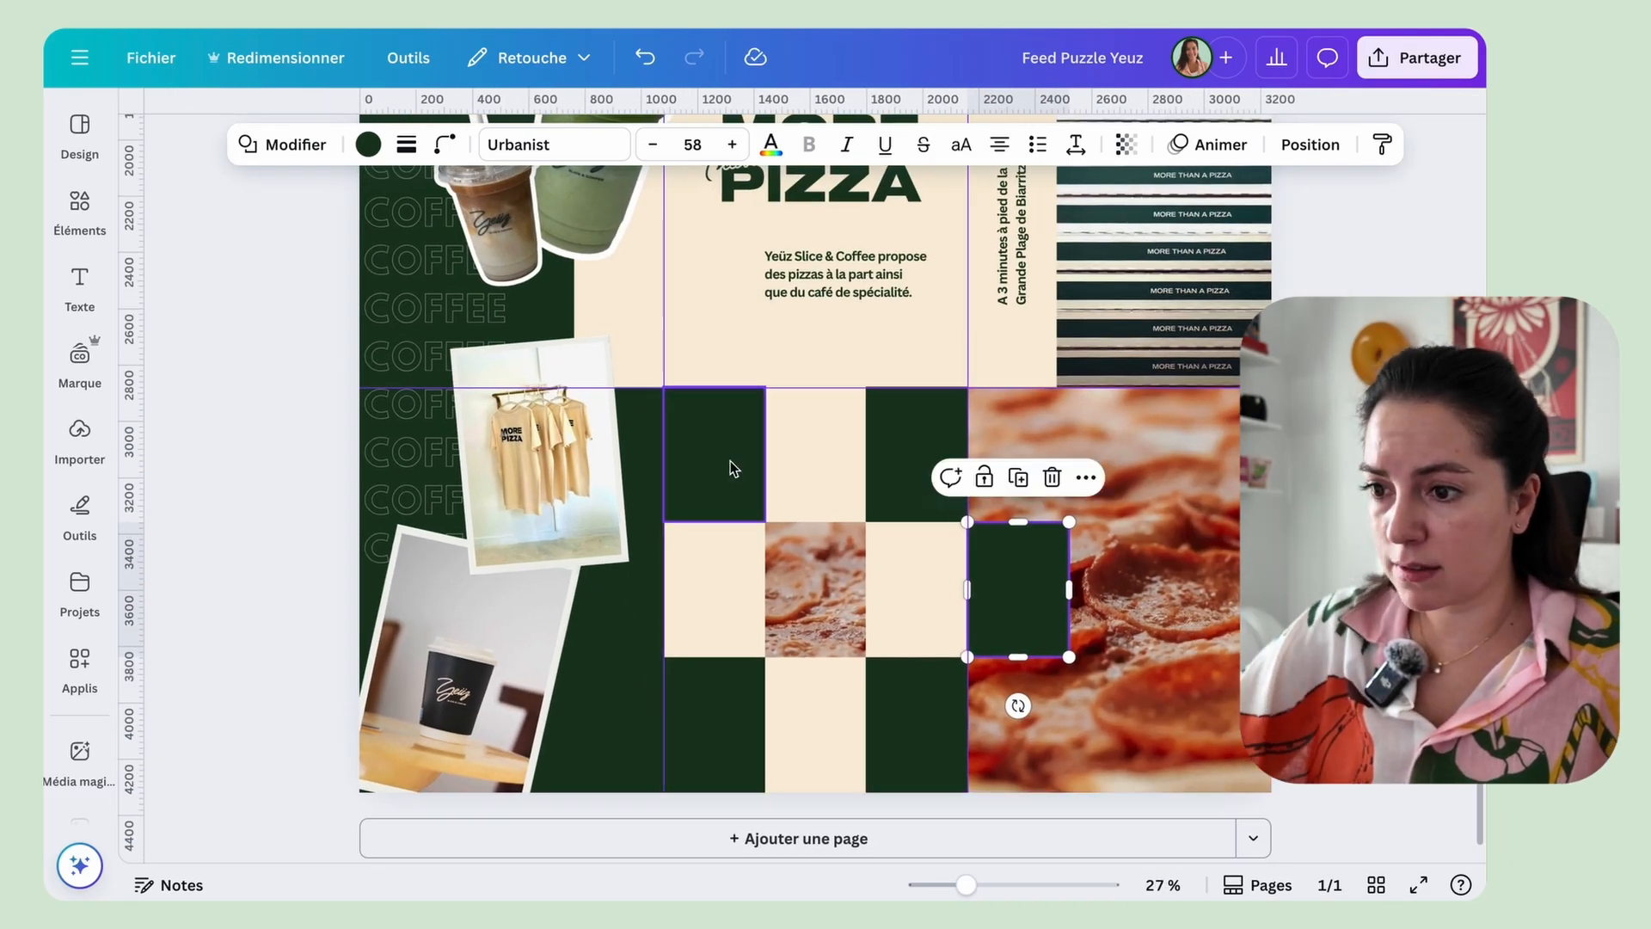
Step: Place a copy of the green Yeüz logo in the checkerboard's upper cream rectangle and bring it to the front
scroll(760, 469, "down", 3)
scroll(741, 413, "up", 1)
left_click_drag(958, 315, 822, 585)
right_click(822, 585)
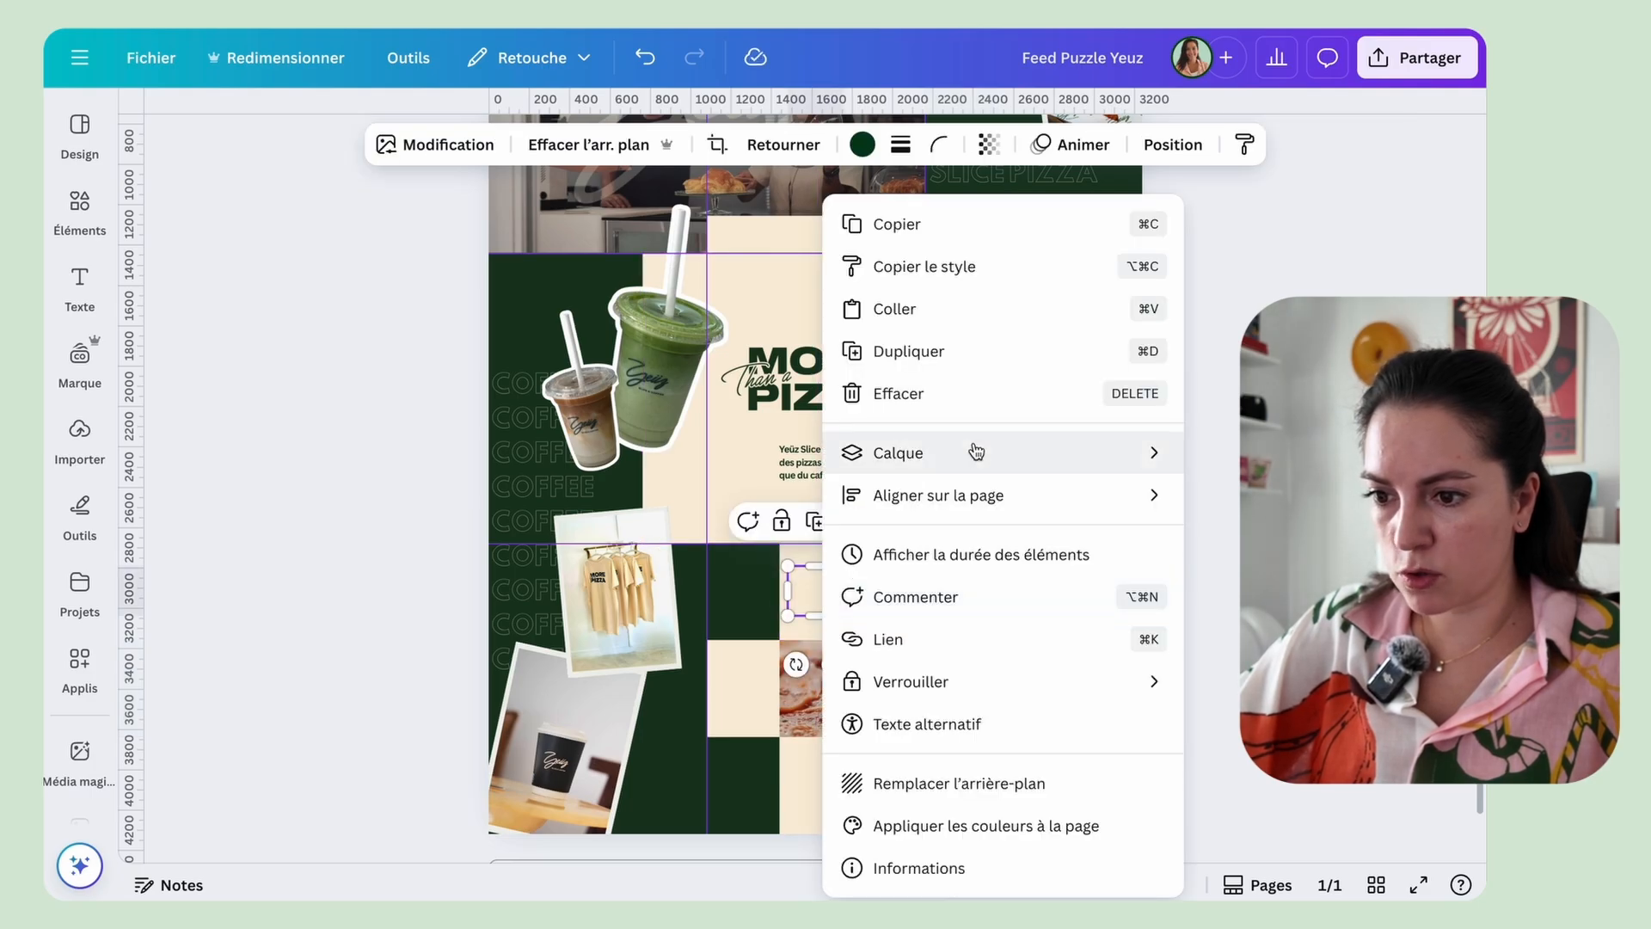
mouse_move(974, 453)
left_click(646, 504)
Step: Copy the green logo into both cream rectangles of the middle row and bring the copies to the front
scroll(832, 679, "up", 3)
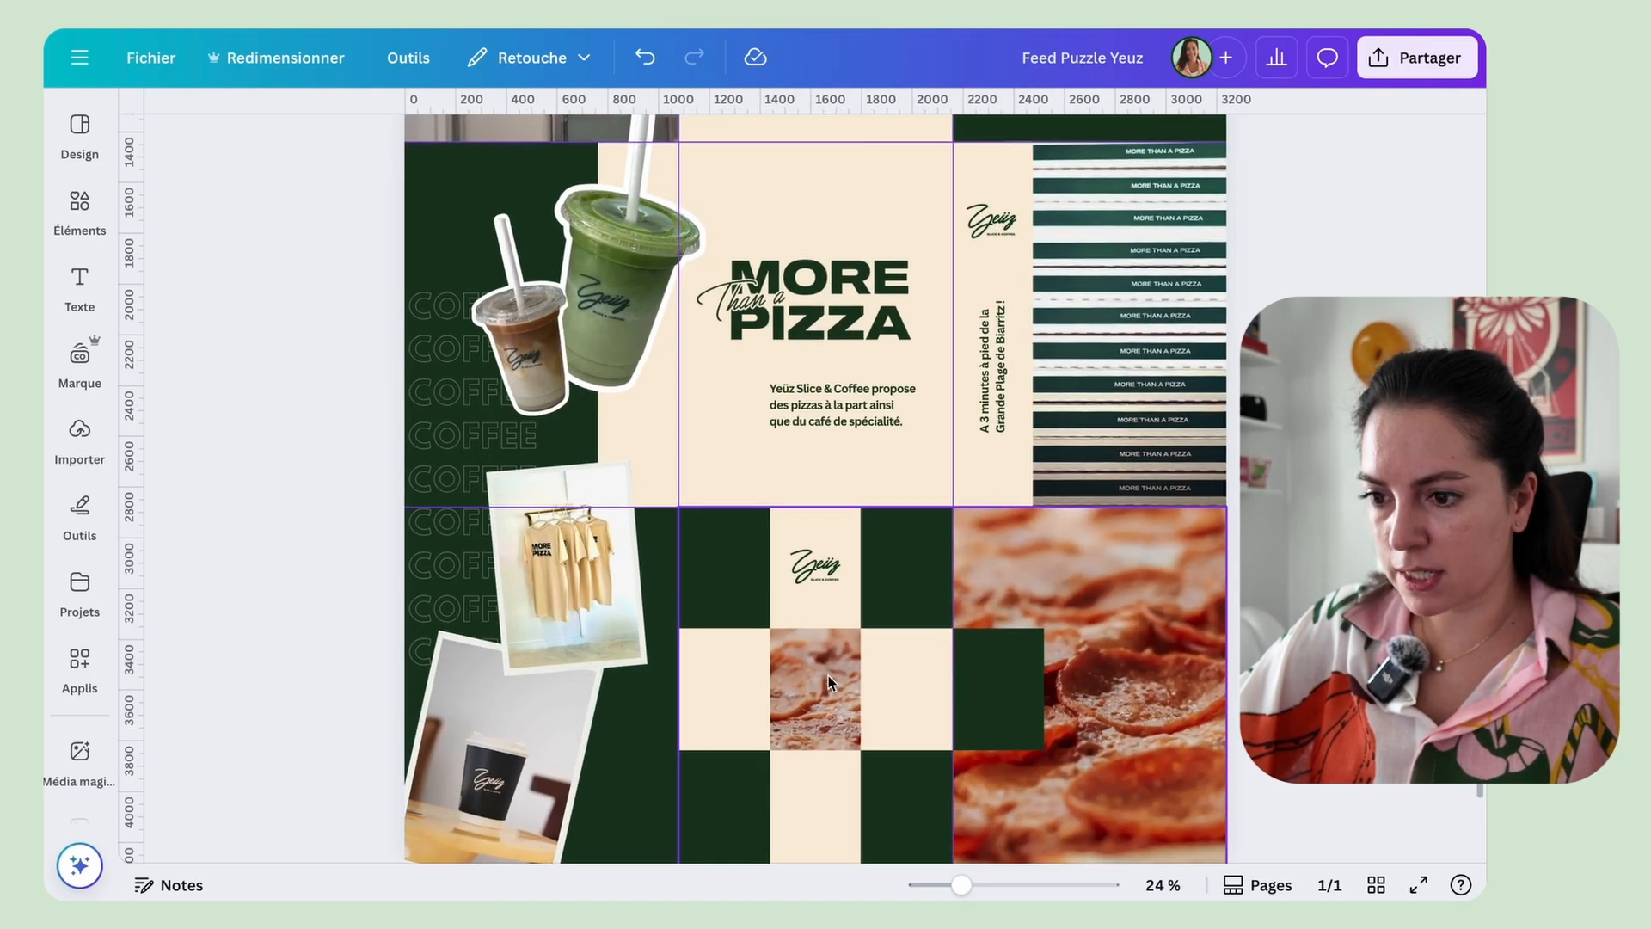
left_click_drag(822, 540, 718, 685)
left_click_drag(718, 685, 923, 685)
right_click(921, 685)
left_click(1065, 462)
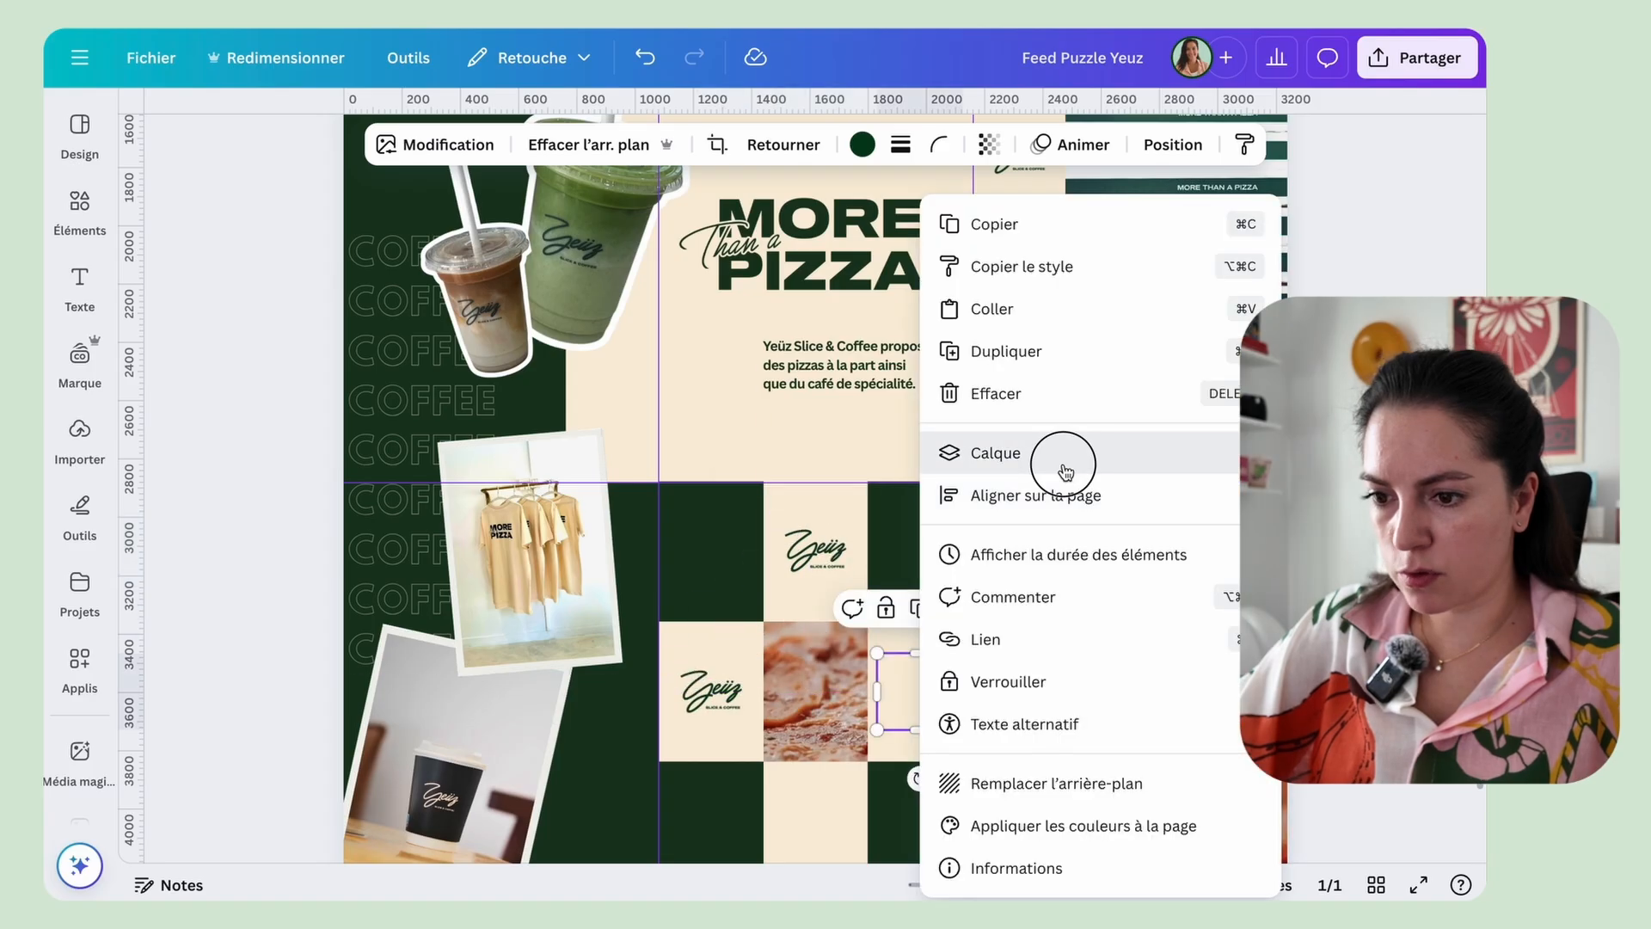
left_click(646, 505)
scroll(916, 569, "down", 2)
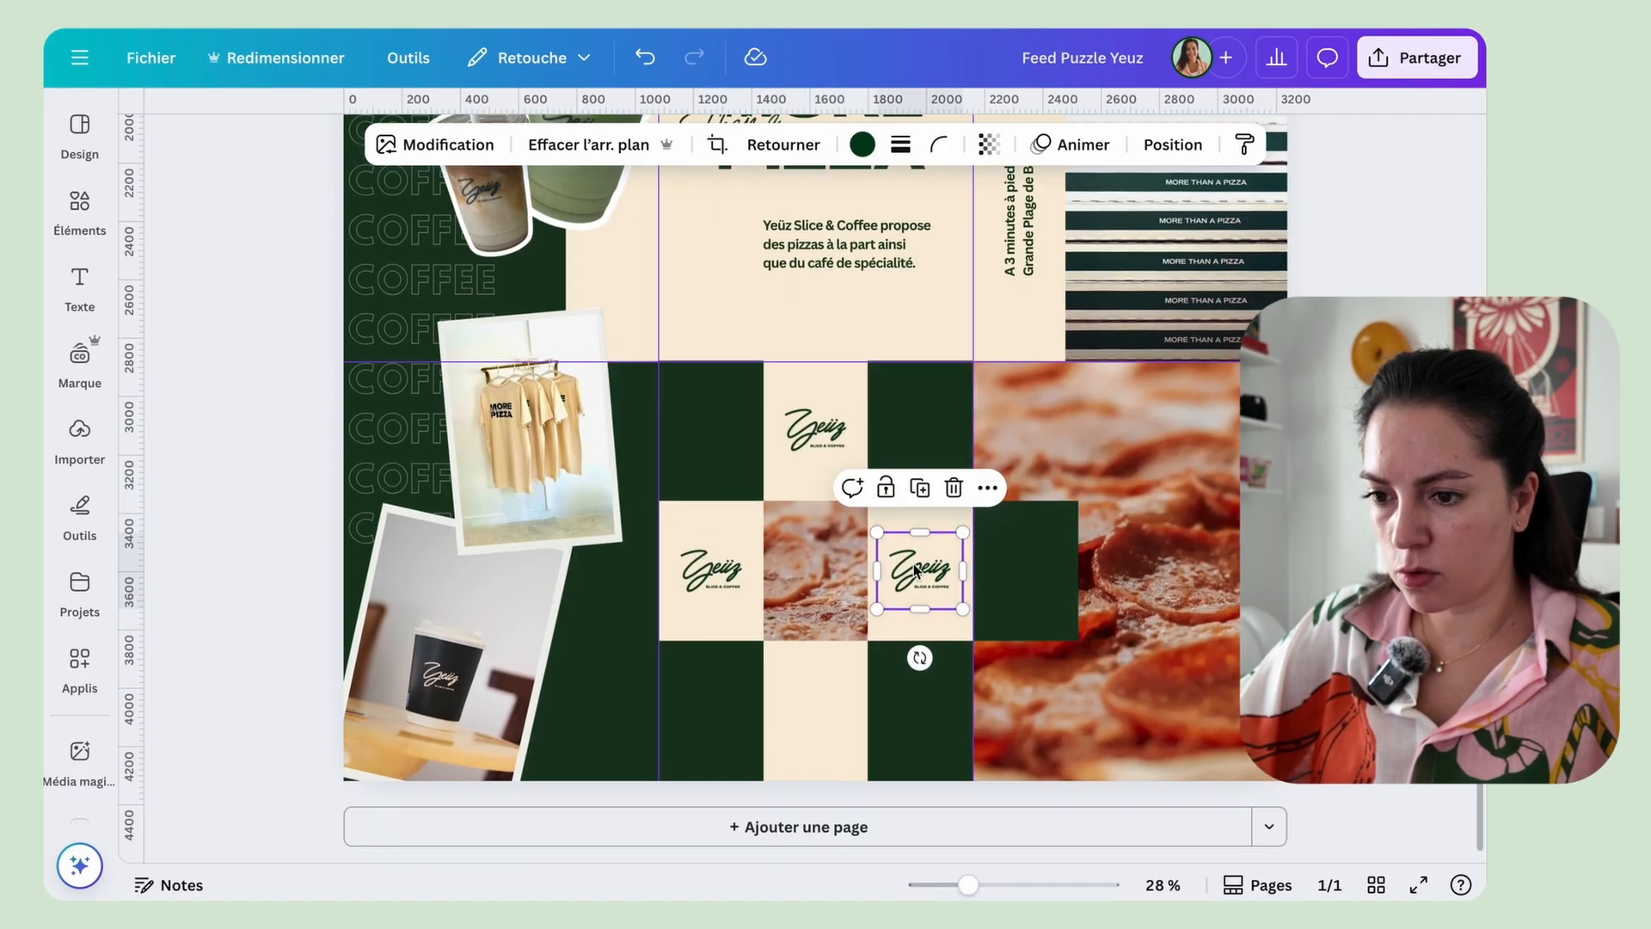
Step: Copy the green logo into the bottom row's cream rectangle and bring it to the front
left_click_drag(800, 419, 800, 708)
right_click(822, 710)
mouse_move(899, 449)
left_click(645, 396)
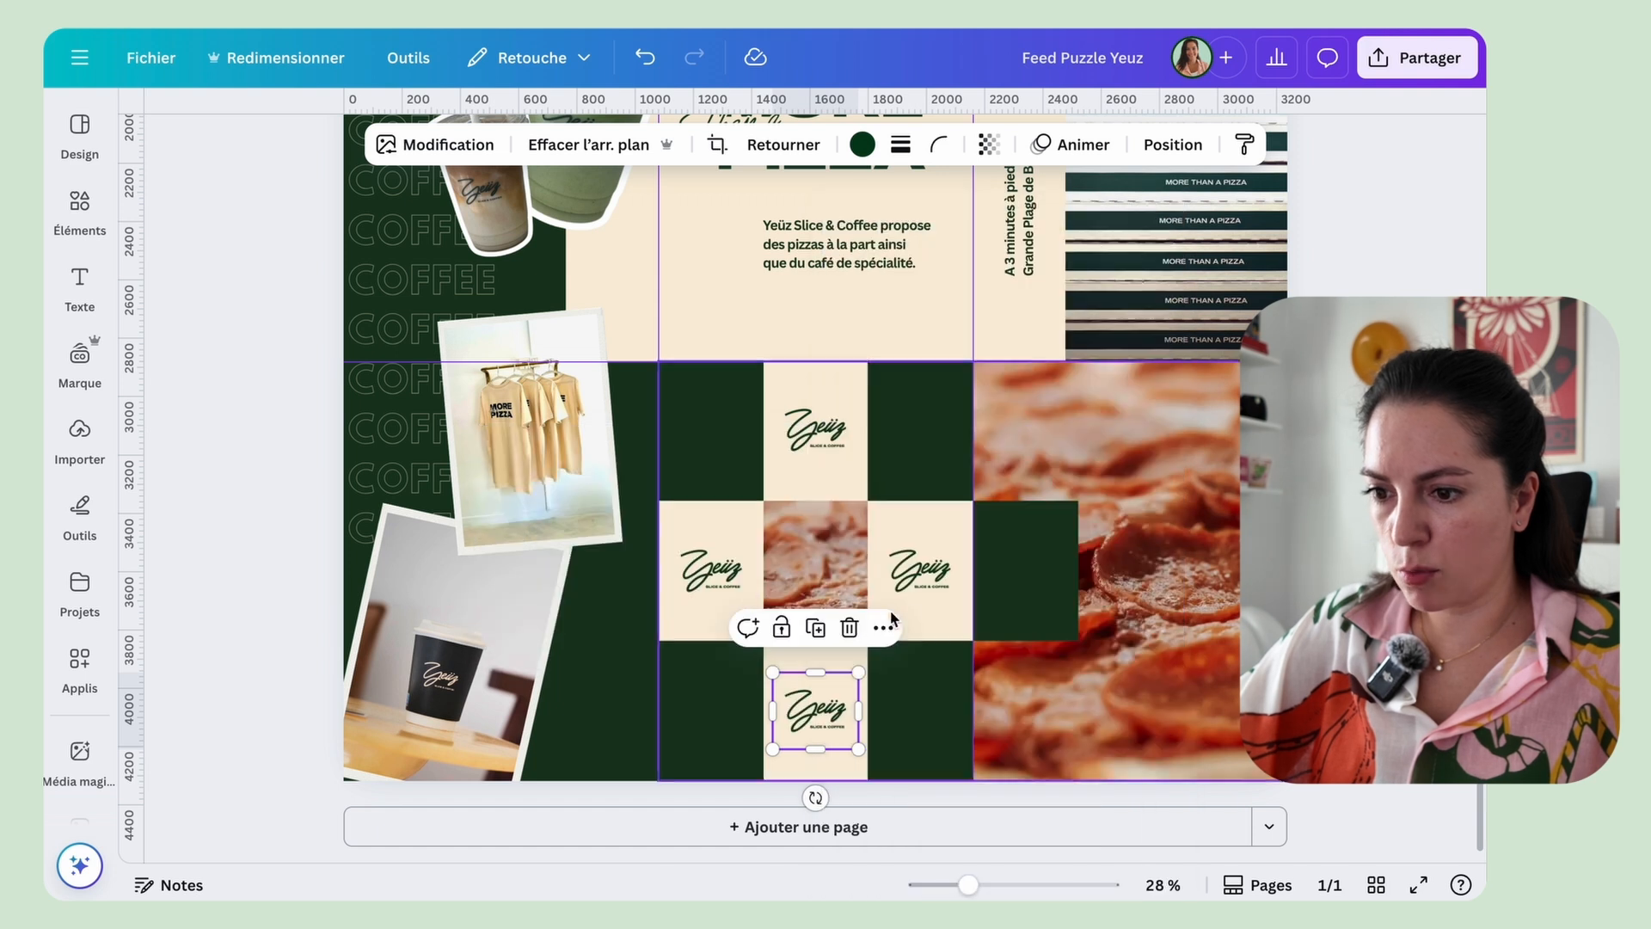
Step: Give the logo copy in the upper-left dark green rectangle a custom duotone with highlights sampled from the design's cream
left_click(710, 423)
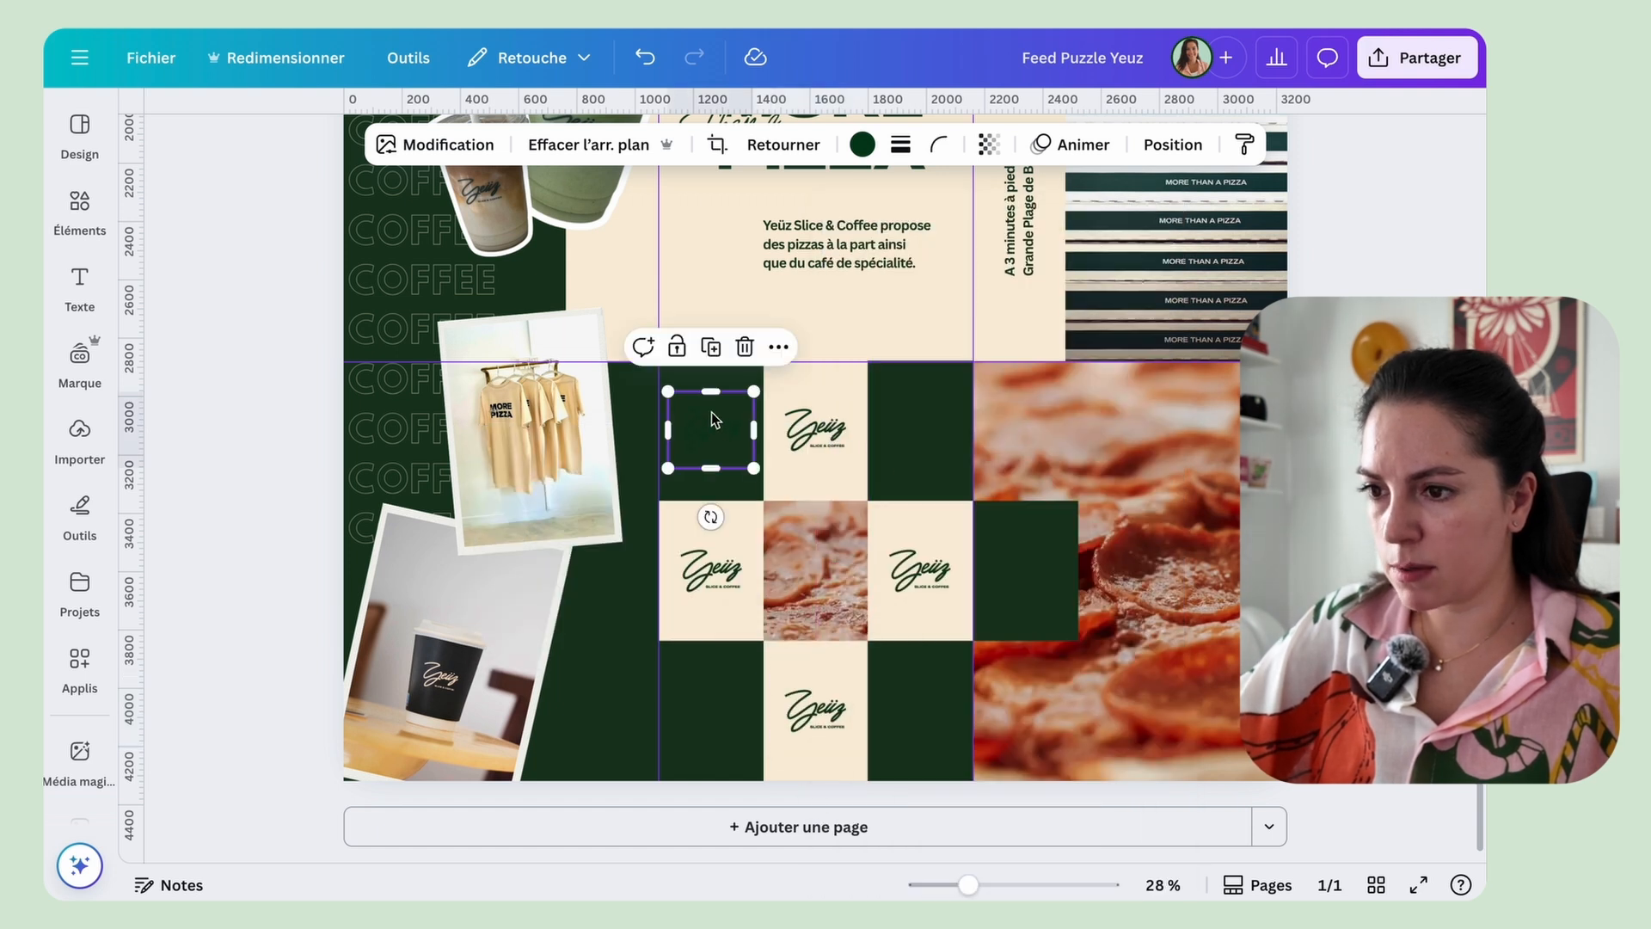
left_click(440, 142)
right_click(286, 725)
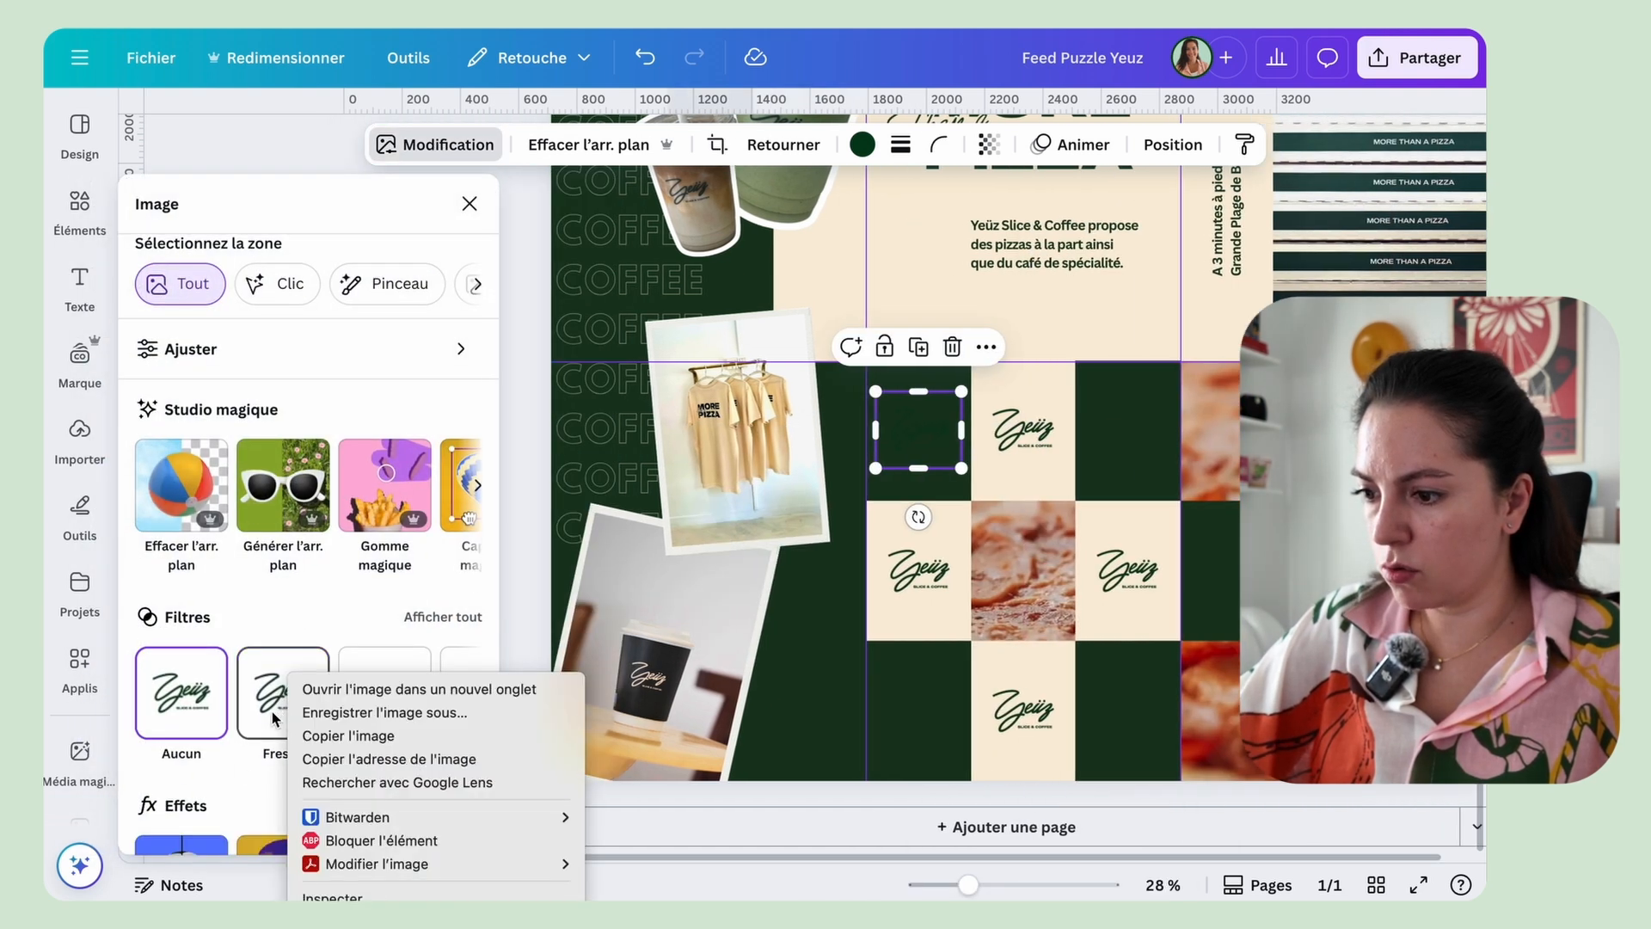
key("Escape")
scroll(279, 704, "down", 3)
left_click(277, 695)
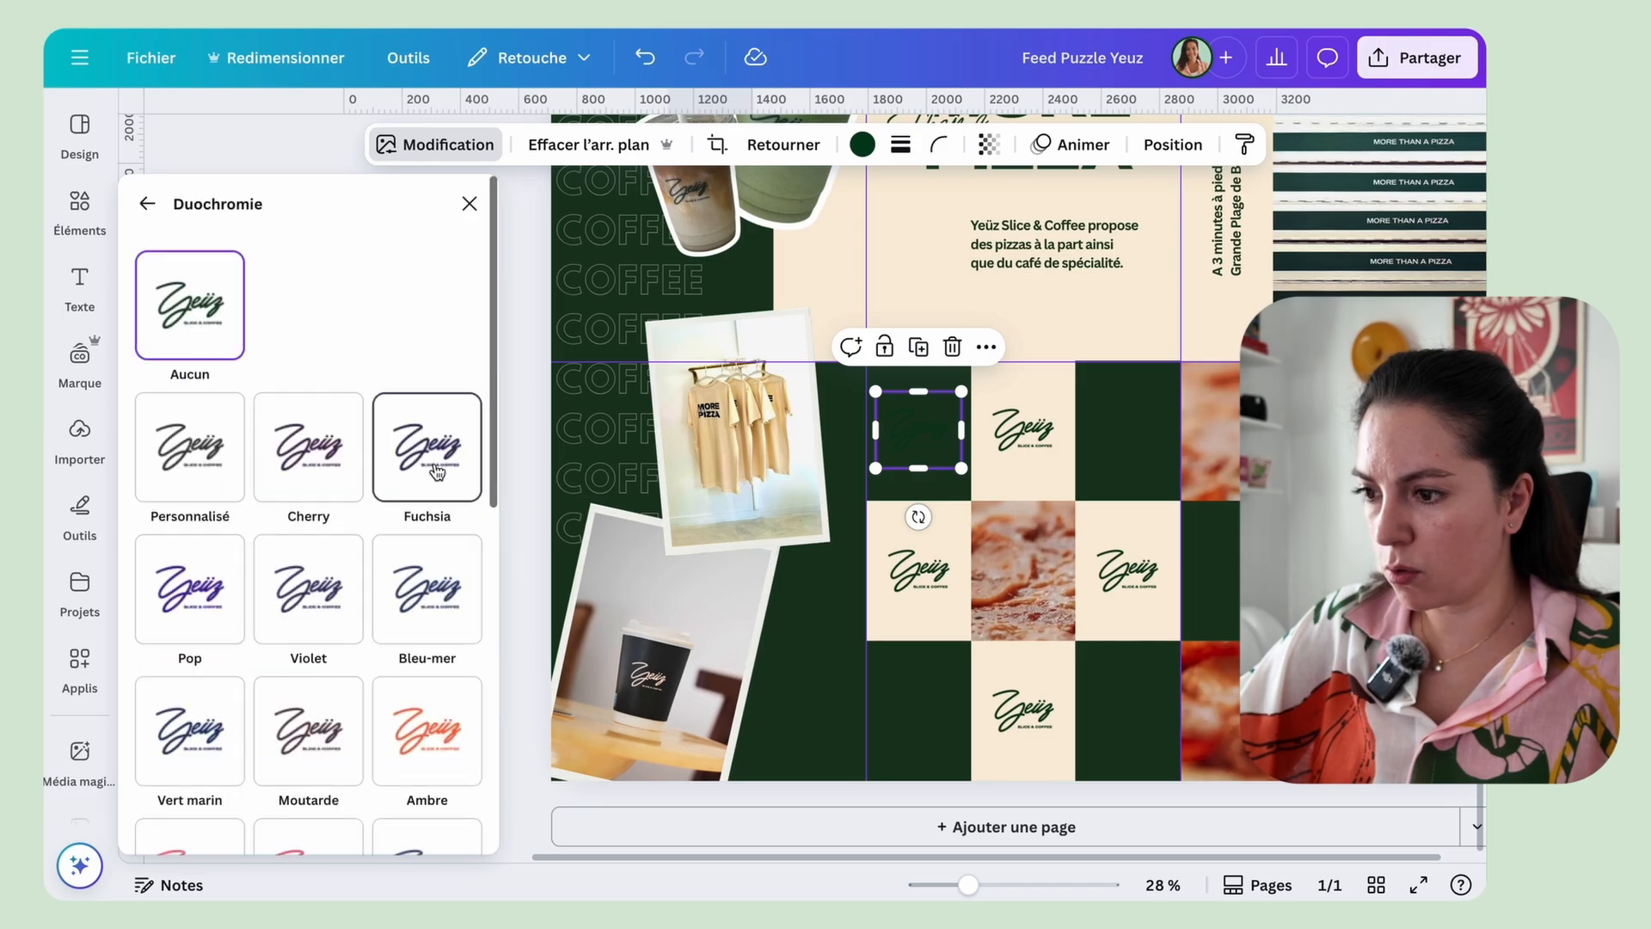
left_click(189, 442)
left_click(465, 559)
left_click(749, 783)
left_click(929, 259)
Step: Set the logo's duotone shadows to the cream sampled from the design
left_click(435, 614)
left_click(467, 611)
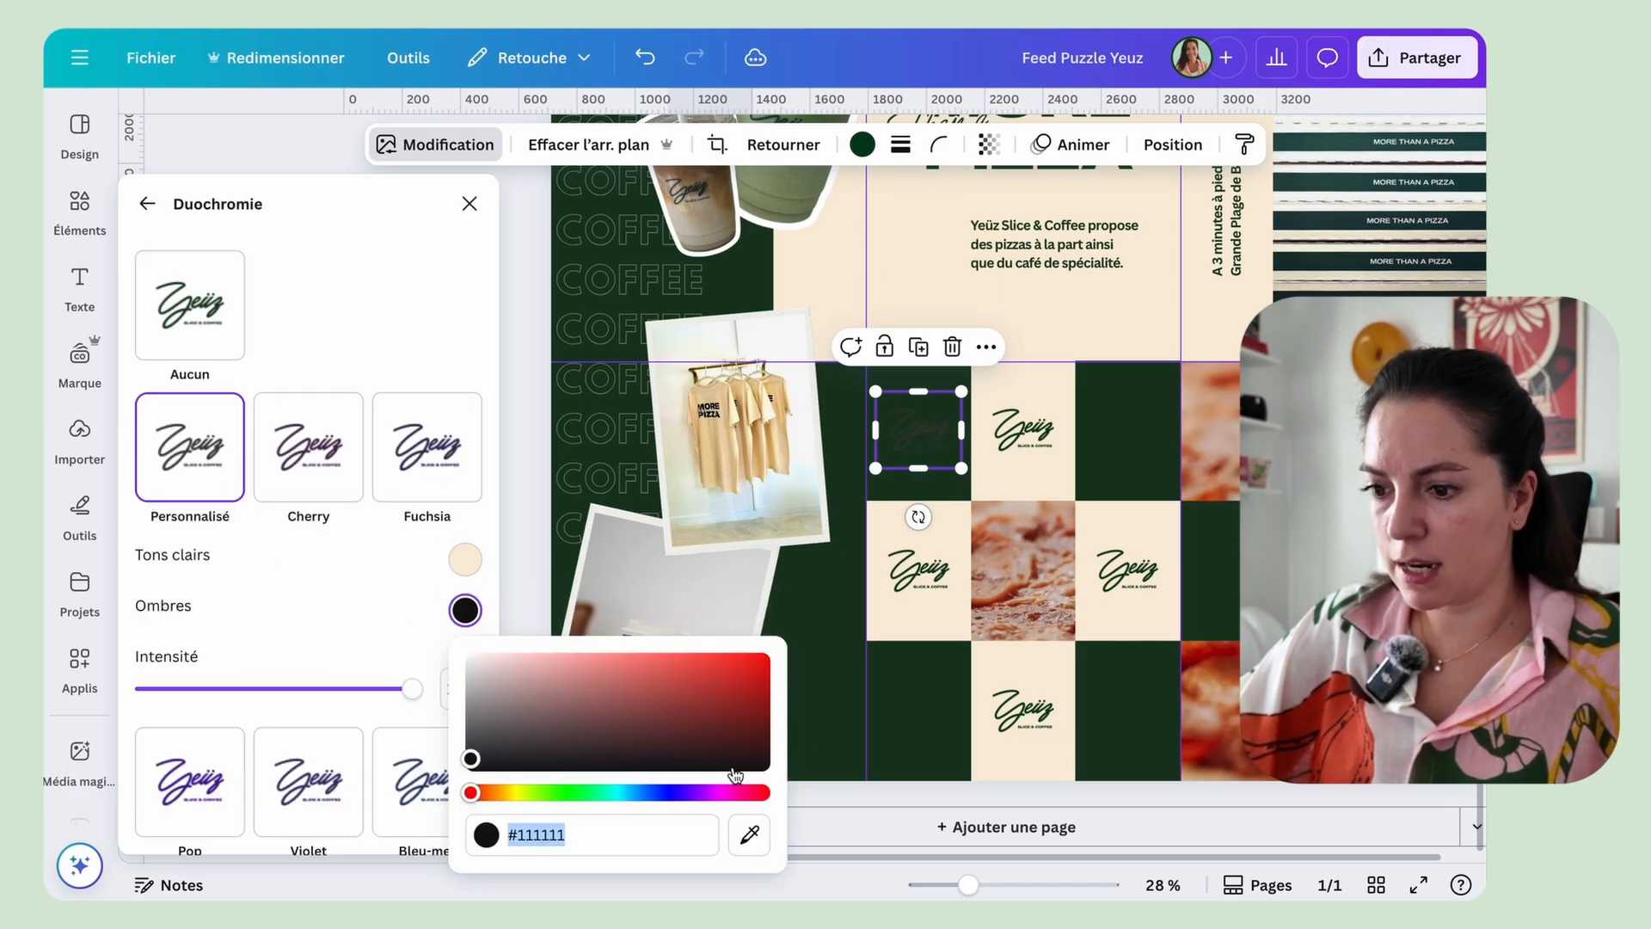
left_click(749, 835)
left_click(930, 275)
Step: Copy the cream logo into the upper-right dark green rectangle and bring it to the front
left_click_drag(920, 418, 1126, 423)
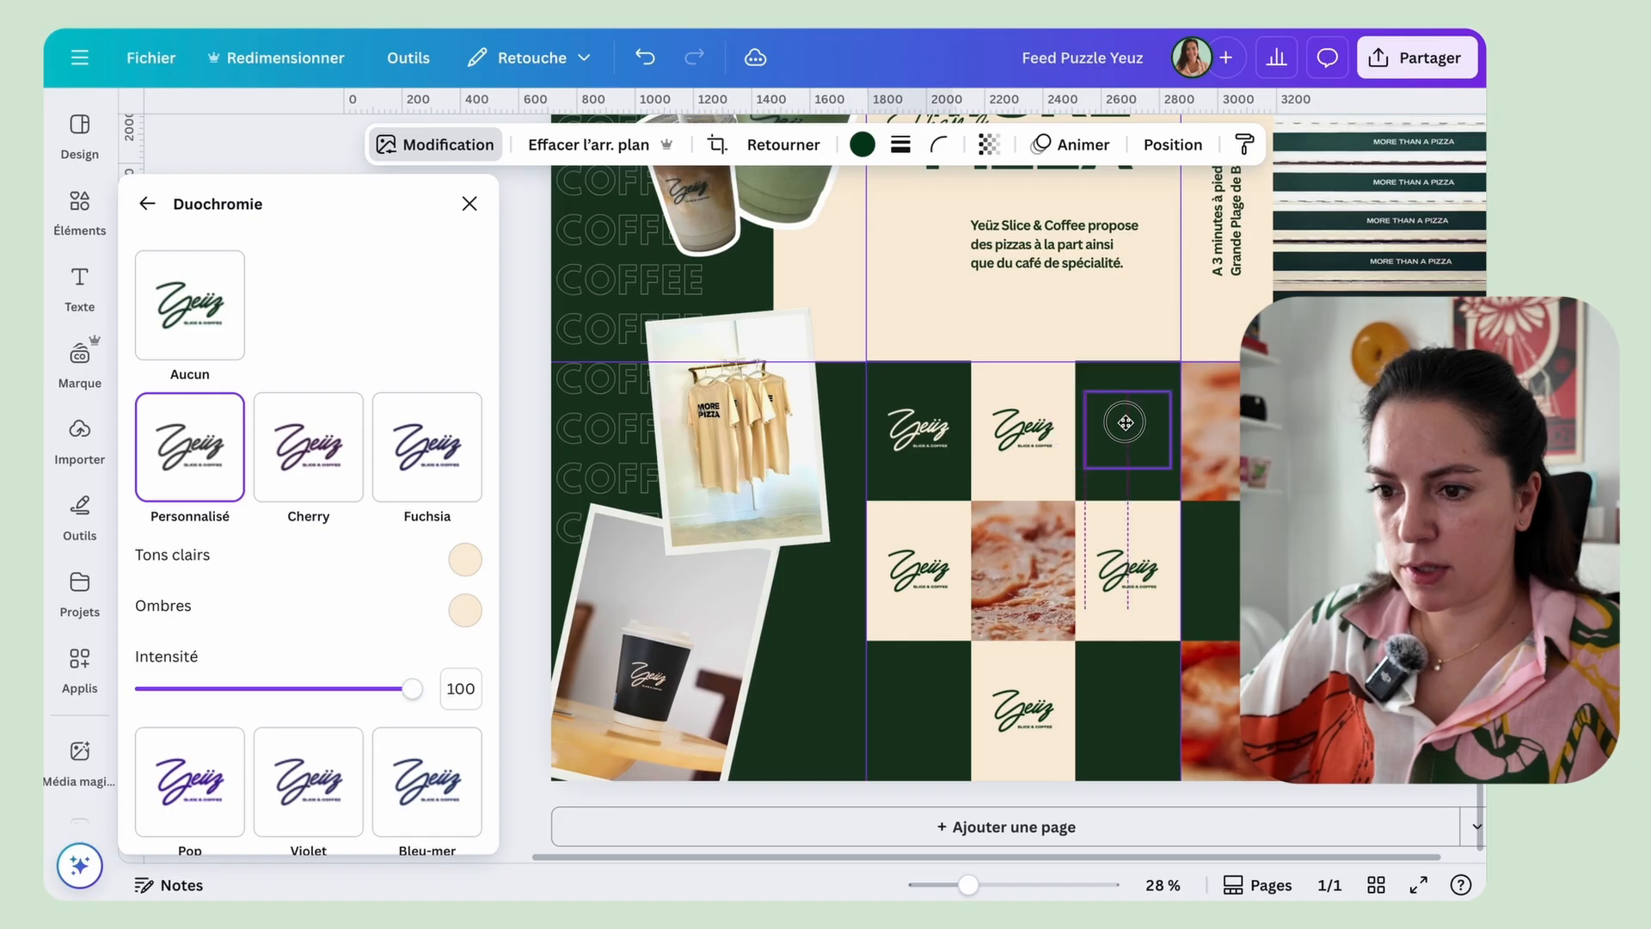
left_click(1127, 425)
right_click(930, 426)
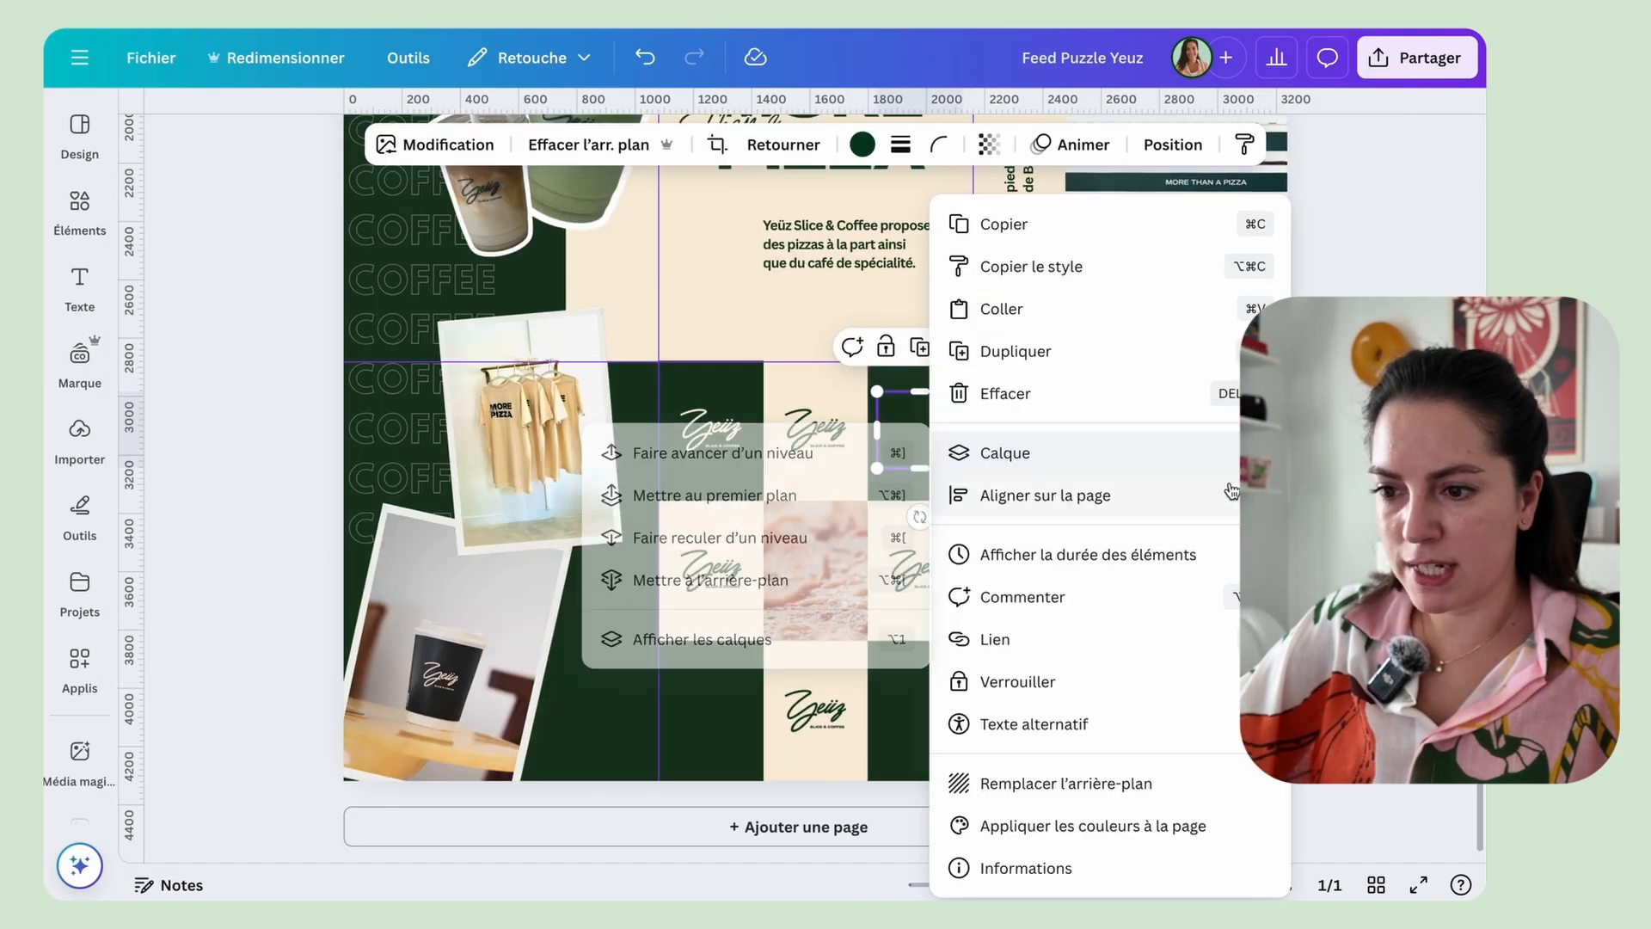
left_click(902, 433)
left_click(919, 433)
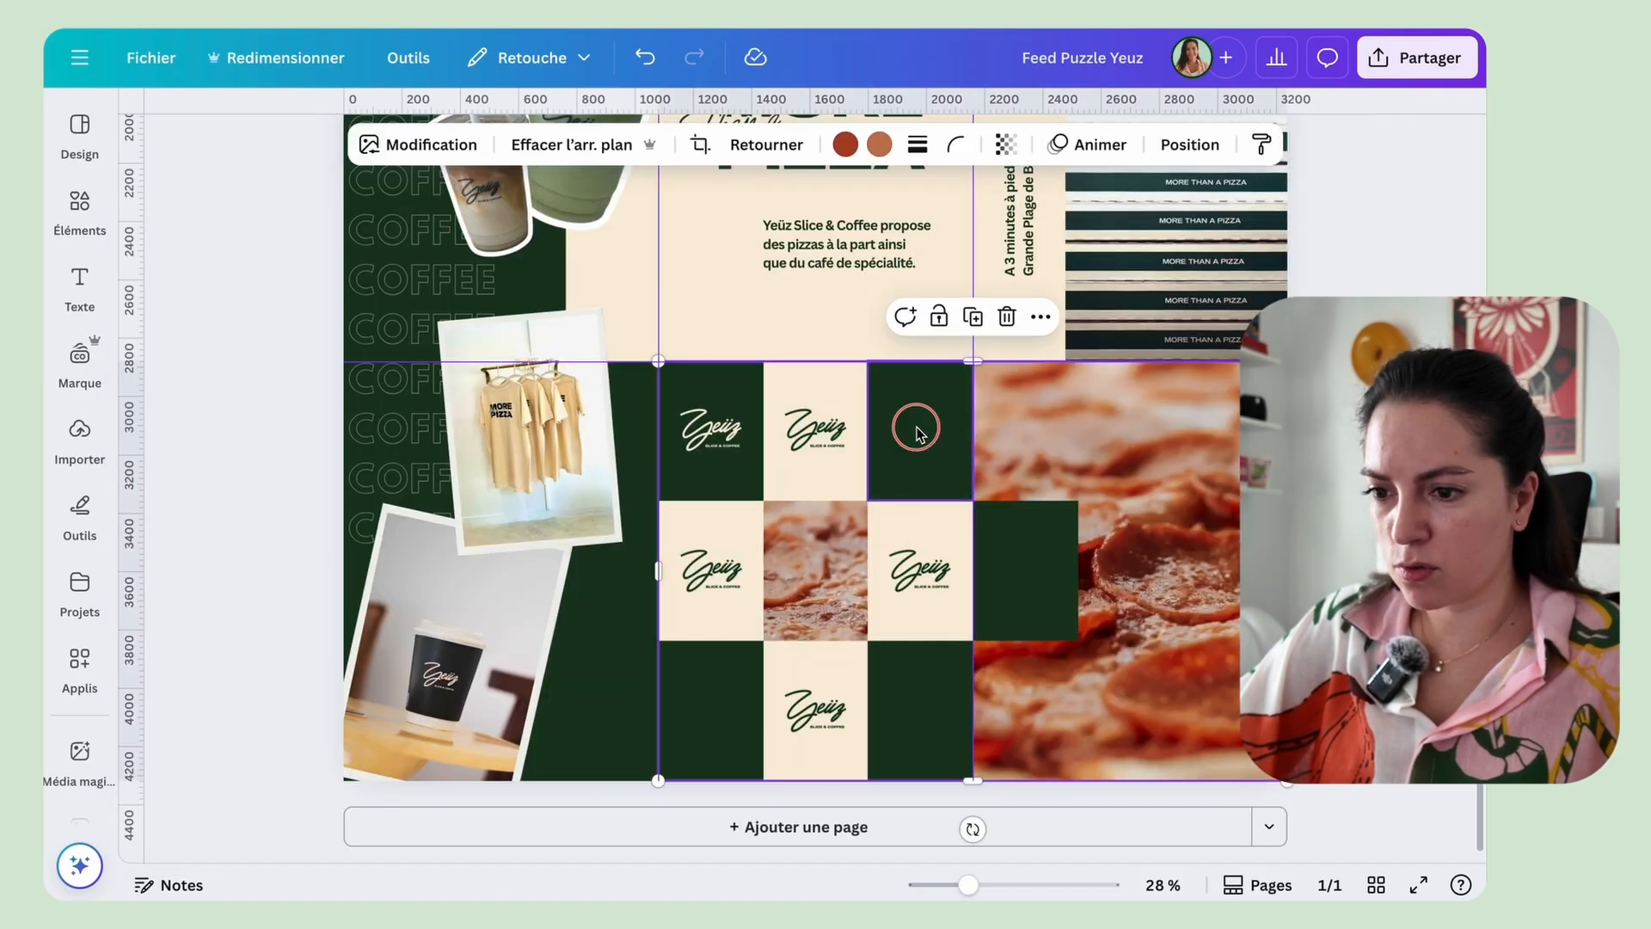
right_click(917, 430)
mouse_move(1043, 456)
left_click(714, 488)
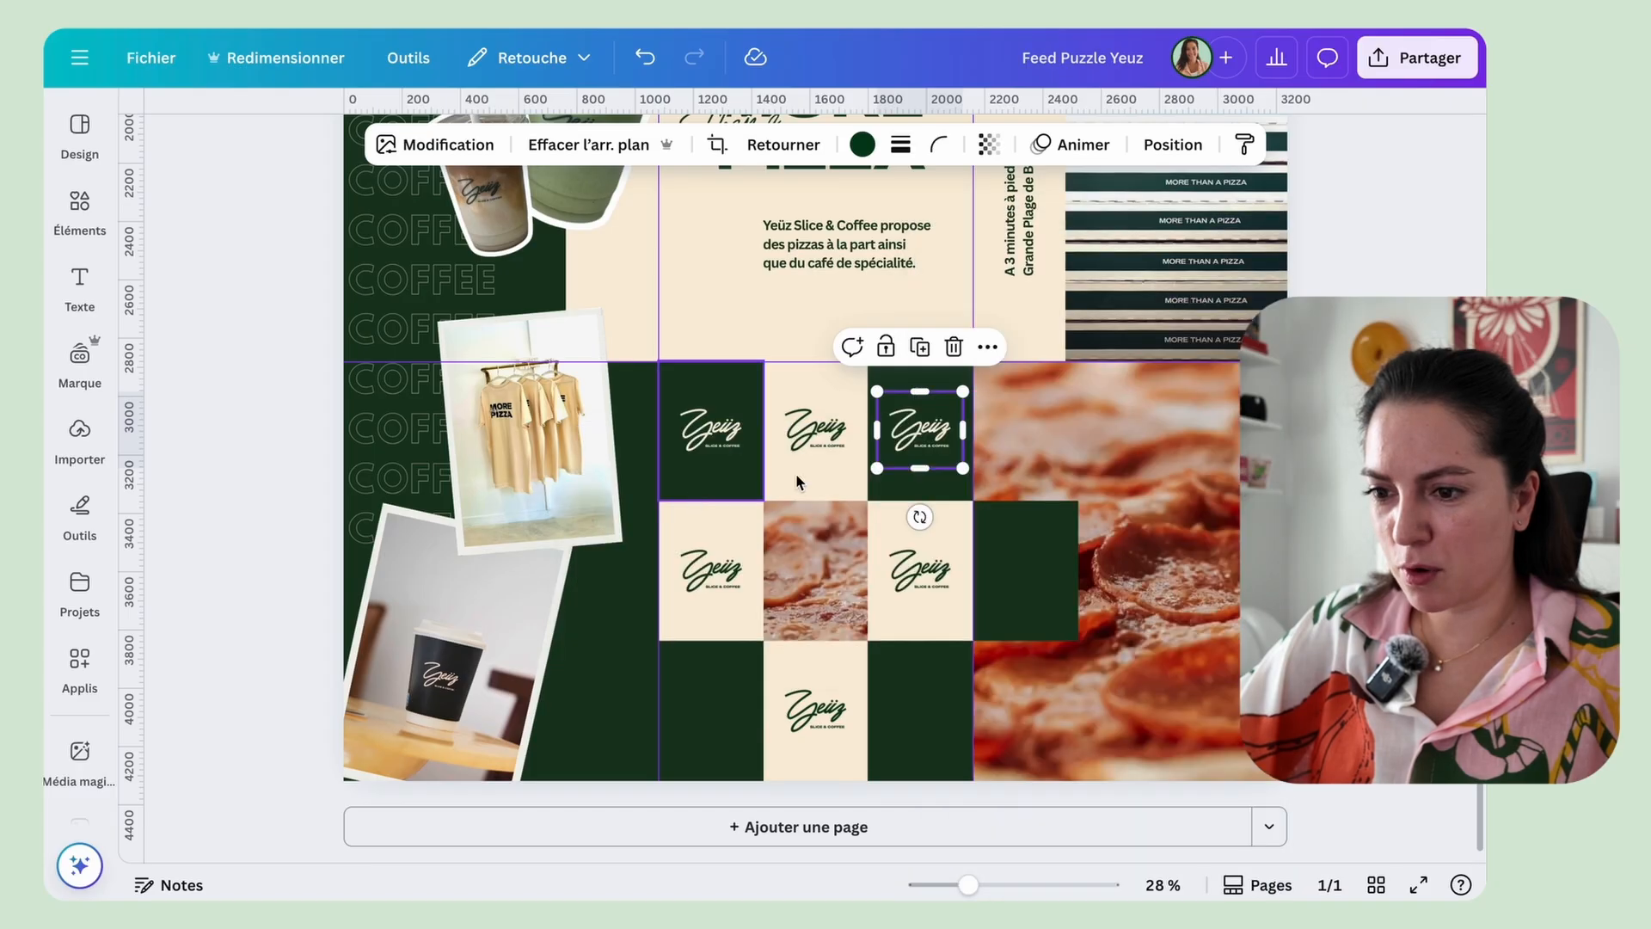
Step: Copy the two cream logos into the bottom row's dark green rectangles and bring them to the front
left_click(707, 430, "shift")
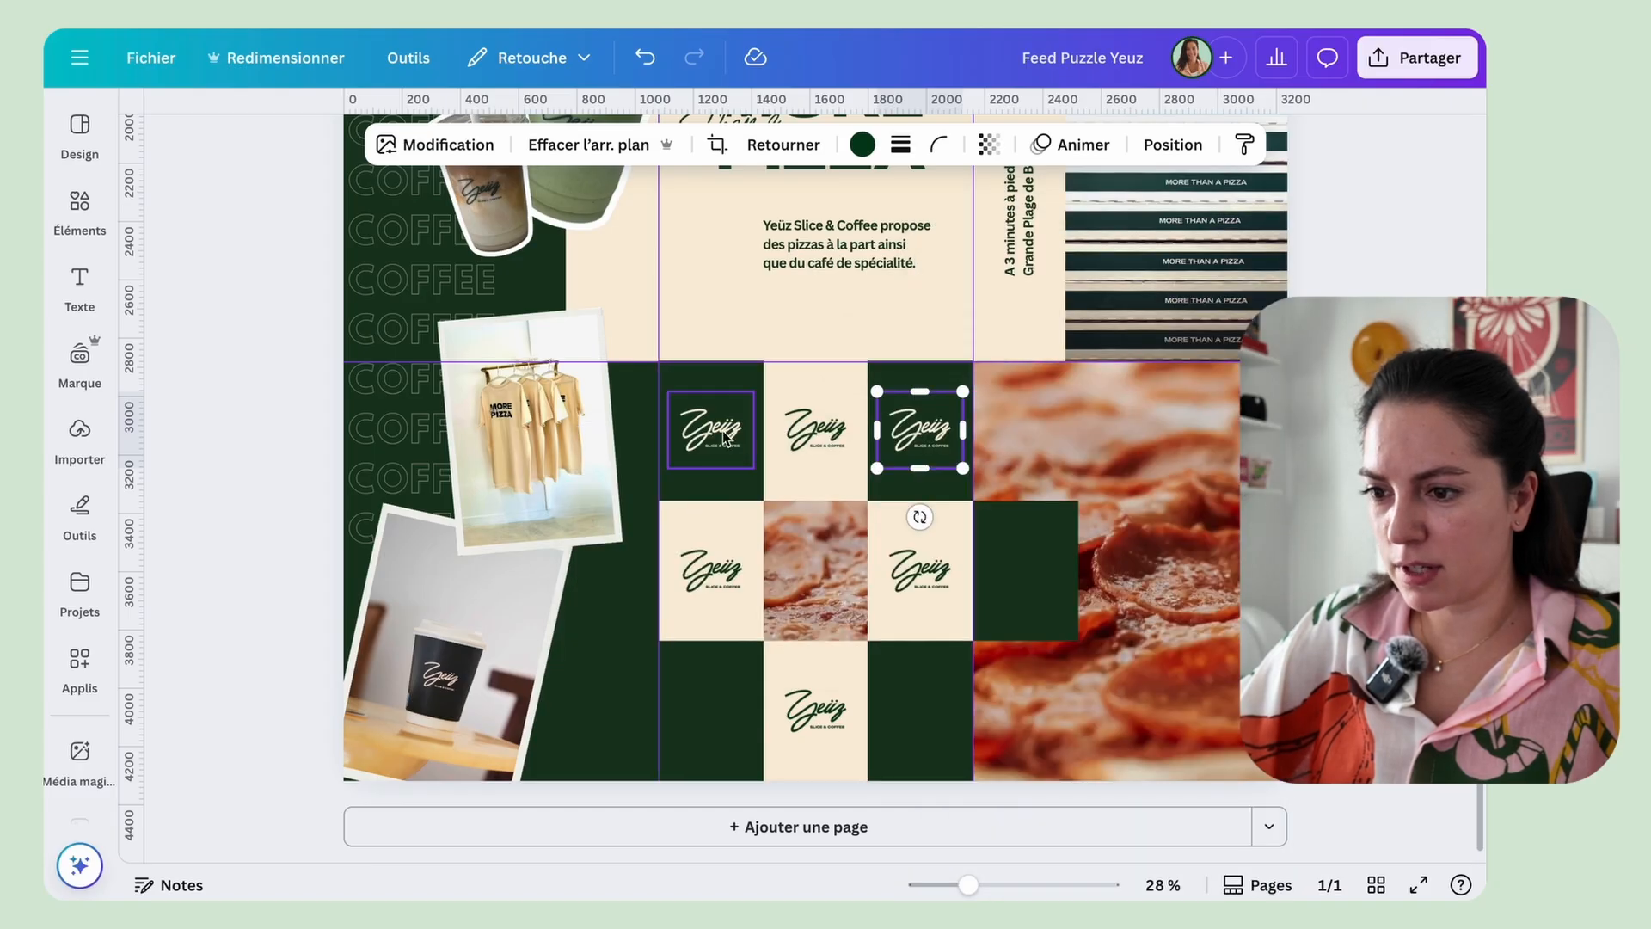
left_click_drag(705, 456, 707, 731)
right_click(709, 722)
mouse_move(1017, 555)
left_click(1126, 567)
Step: Copy the cream logo onto the dark green rectangle over the pizza photo and preview the design full screen
left_click_drag(944, 528, 1034, 587)
scroll(1034, 586, "up", 2)
scroll(1183, 471, "down", 3)
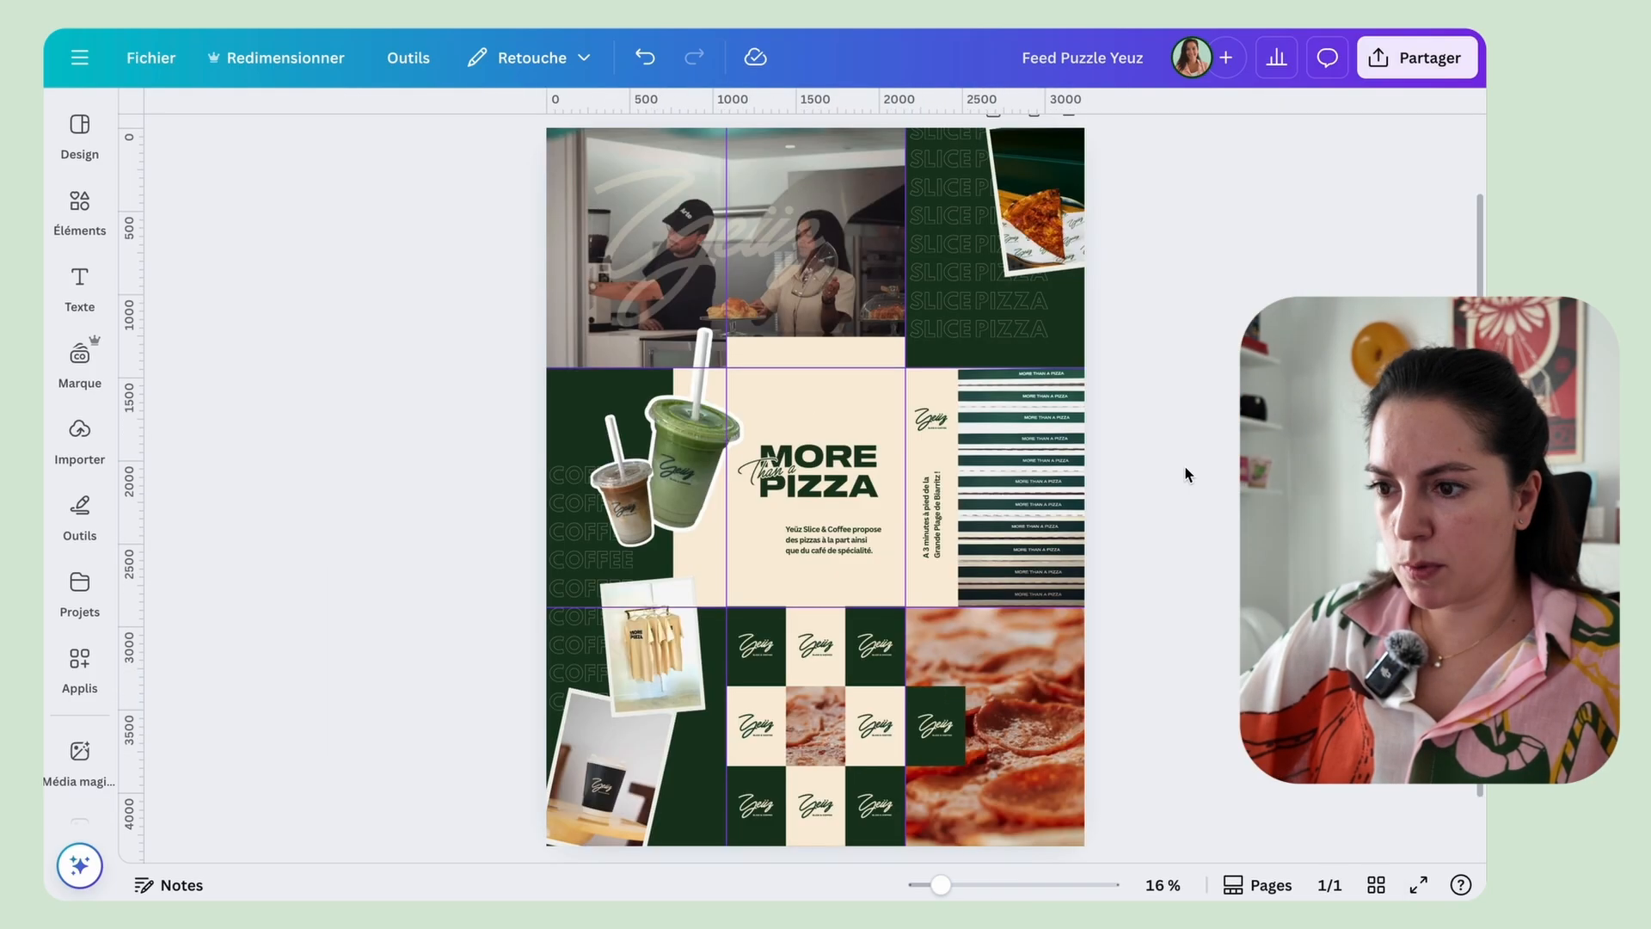
left_click(1418, 886)
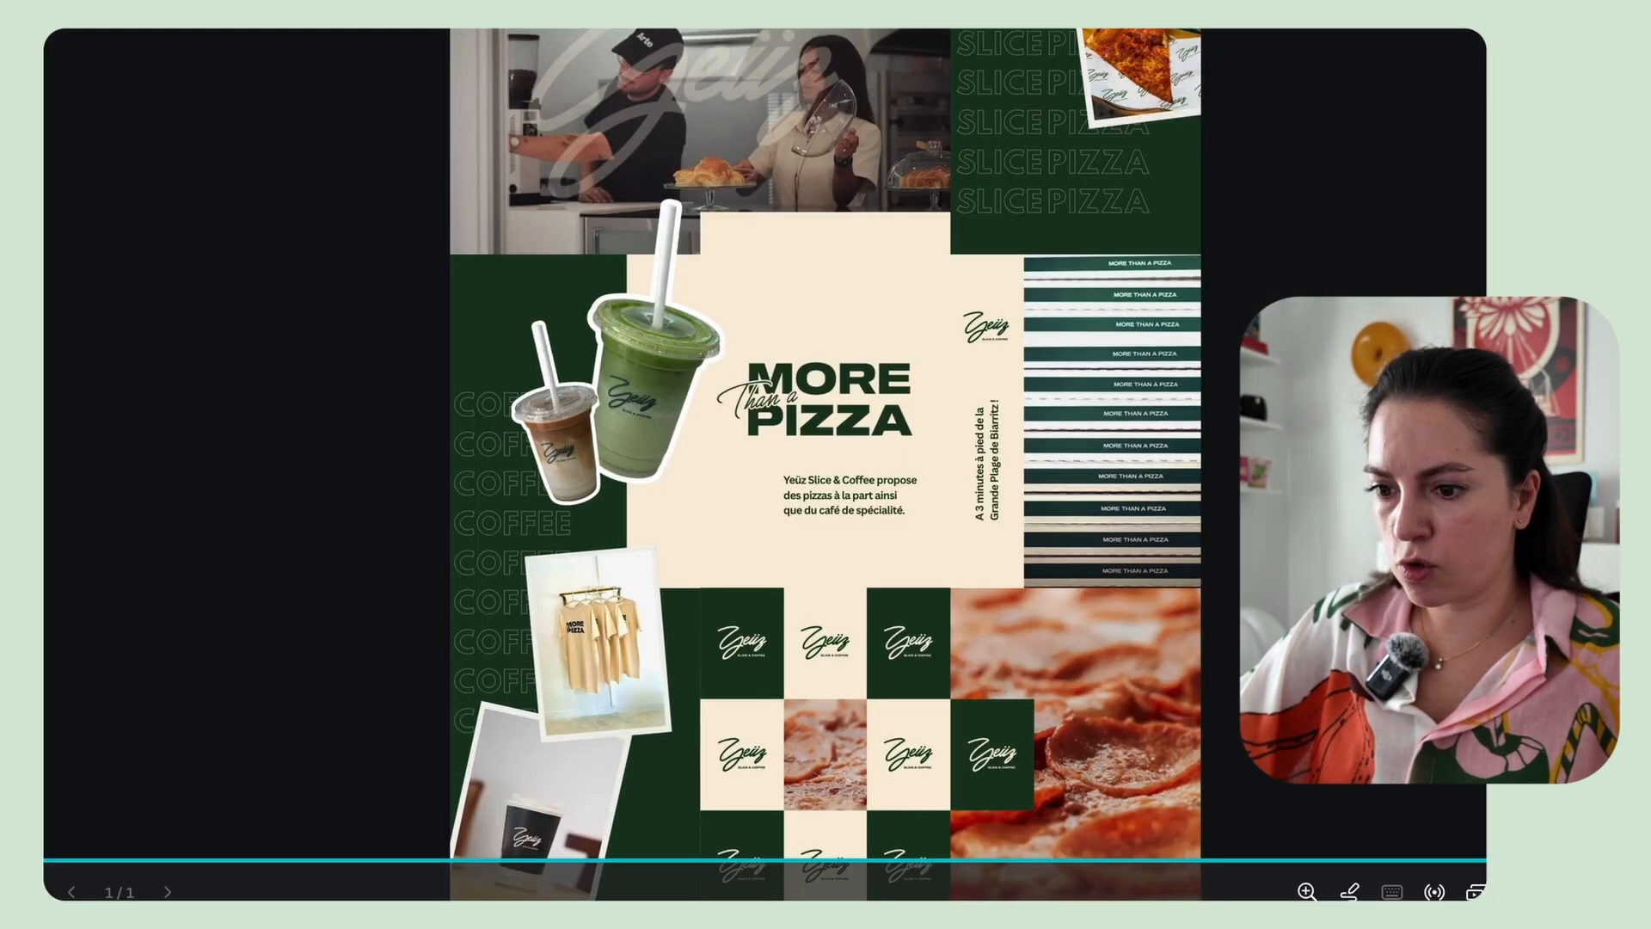